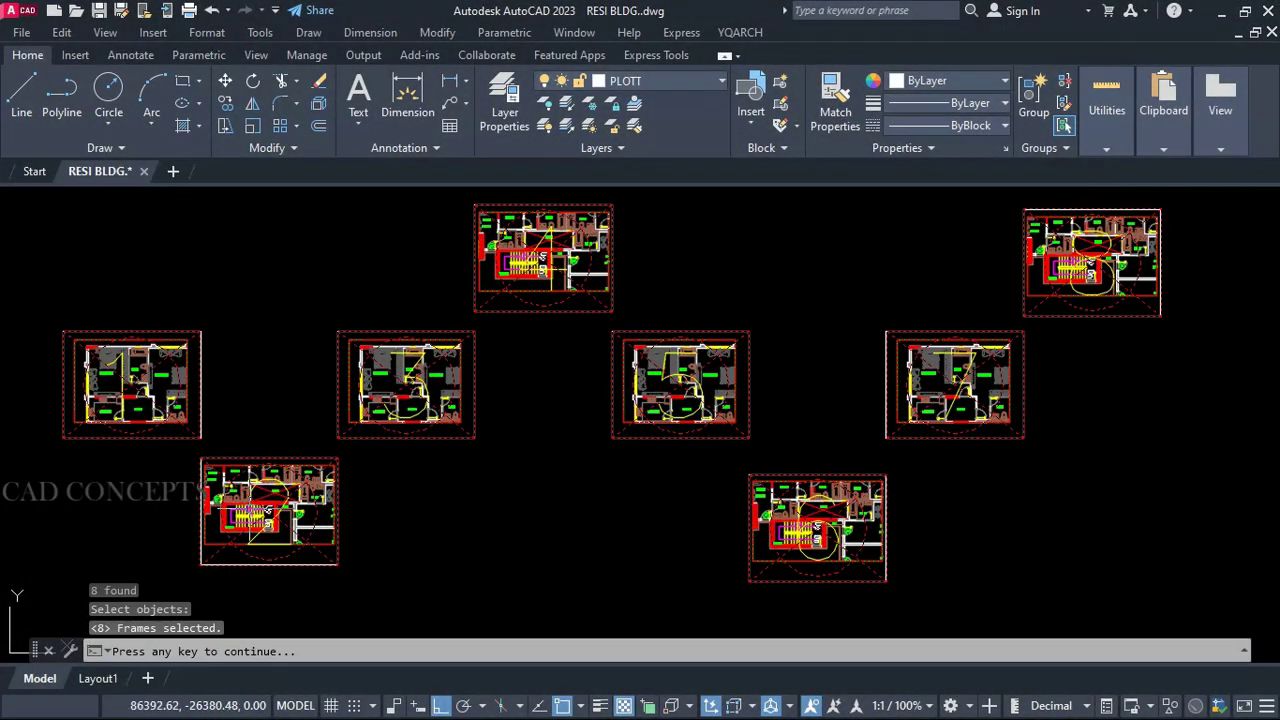
Step: Arrange the eight selected floor plan frames side by side in one row from a picked start point
{"action": "key", "text": "Return"}
{"action": "left_click", "coordinate": [571, 380]}
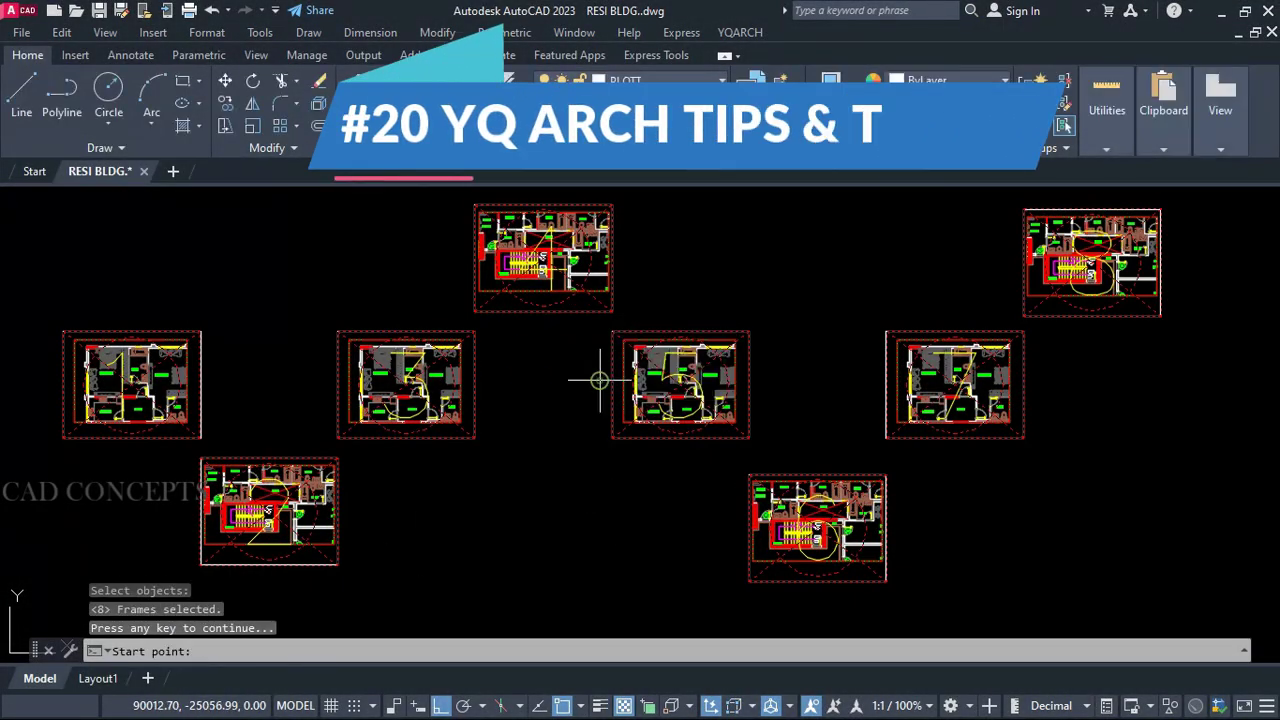
{"action": "left_click", "coordinate": [88, 282]}
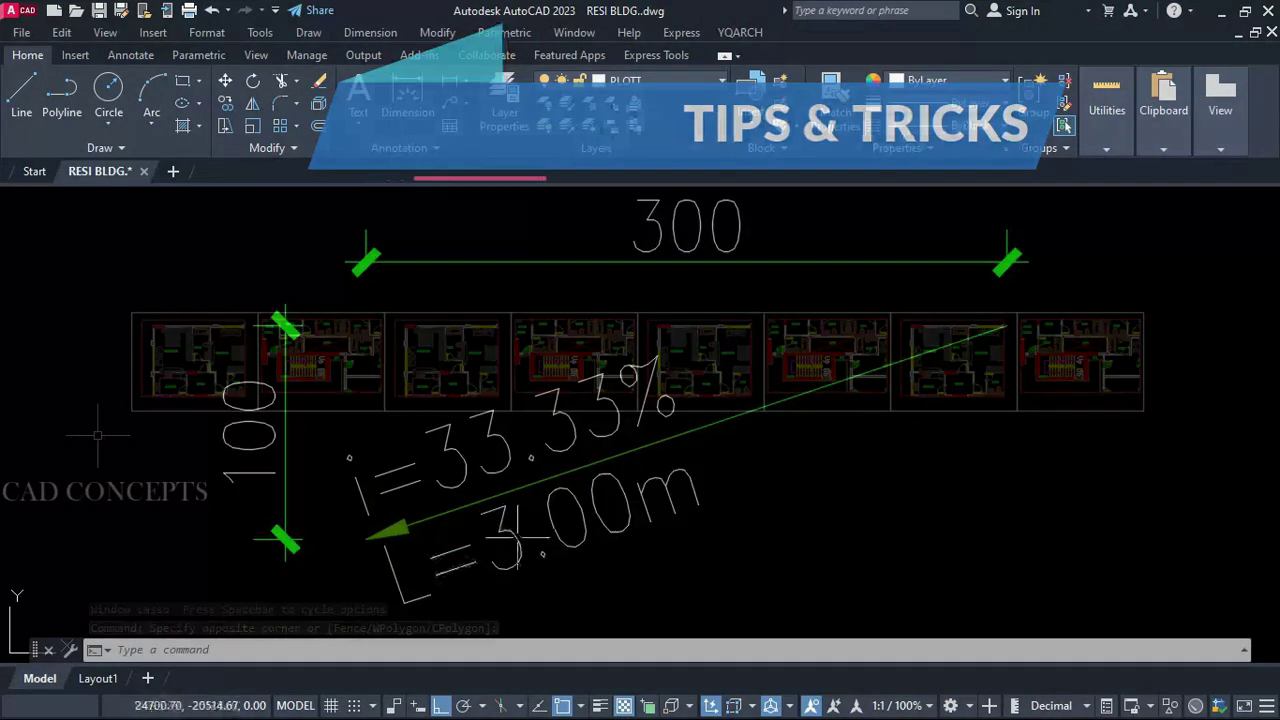
Step: Erase the slope arrow and its slope and length texts from the diagonal line
{"action": "left_click", "coordinate": [400, 529]}
{"action": "left_click", "coordinate": [403, 486]}
{"action": "left_click", "coordinate": [513, 537]}
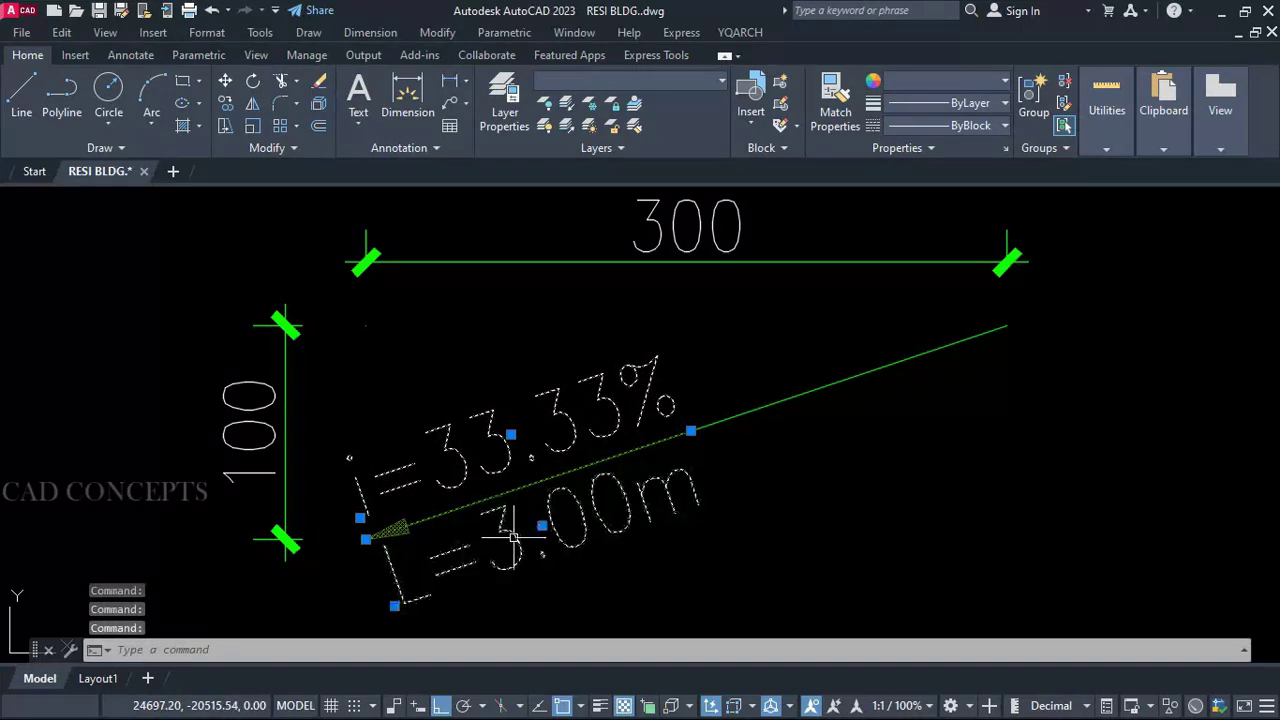
{"action": "key", "text": "Delete"}
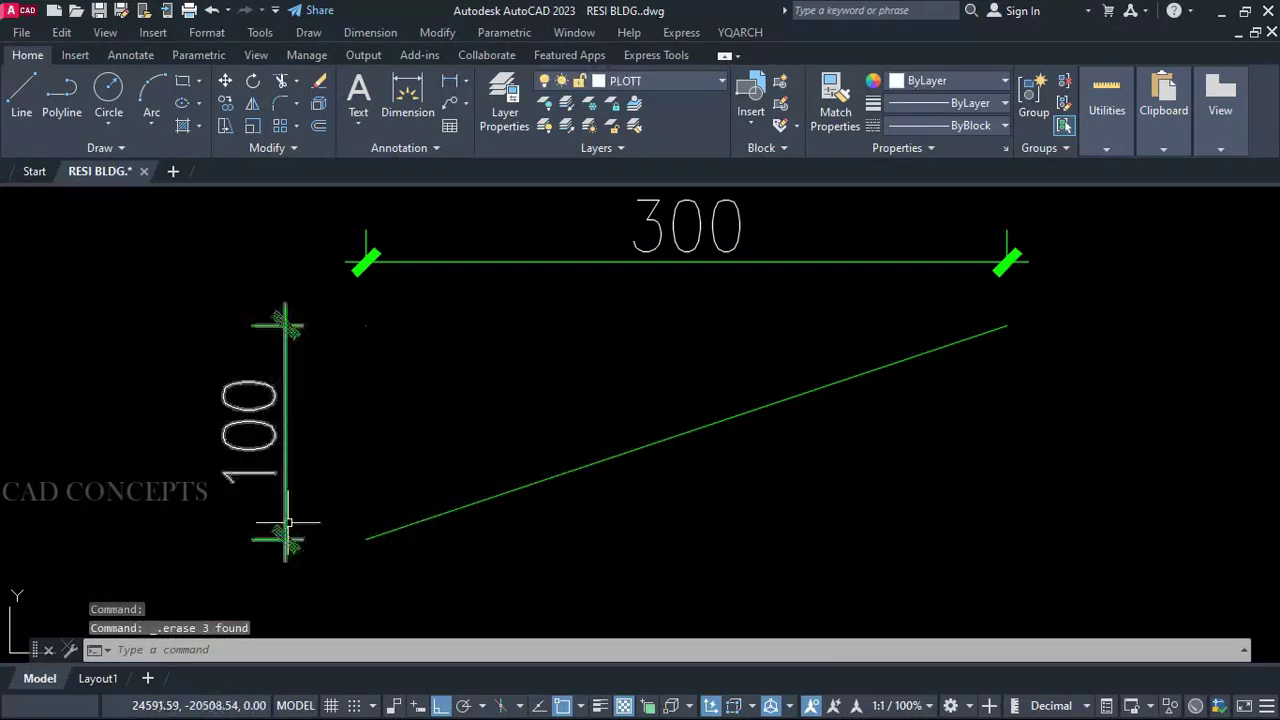
Step: Run the PD slope annotation command on the diagonal line, picking its lower end
{"action": "type", "text": "PD"}
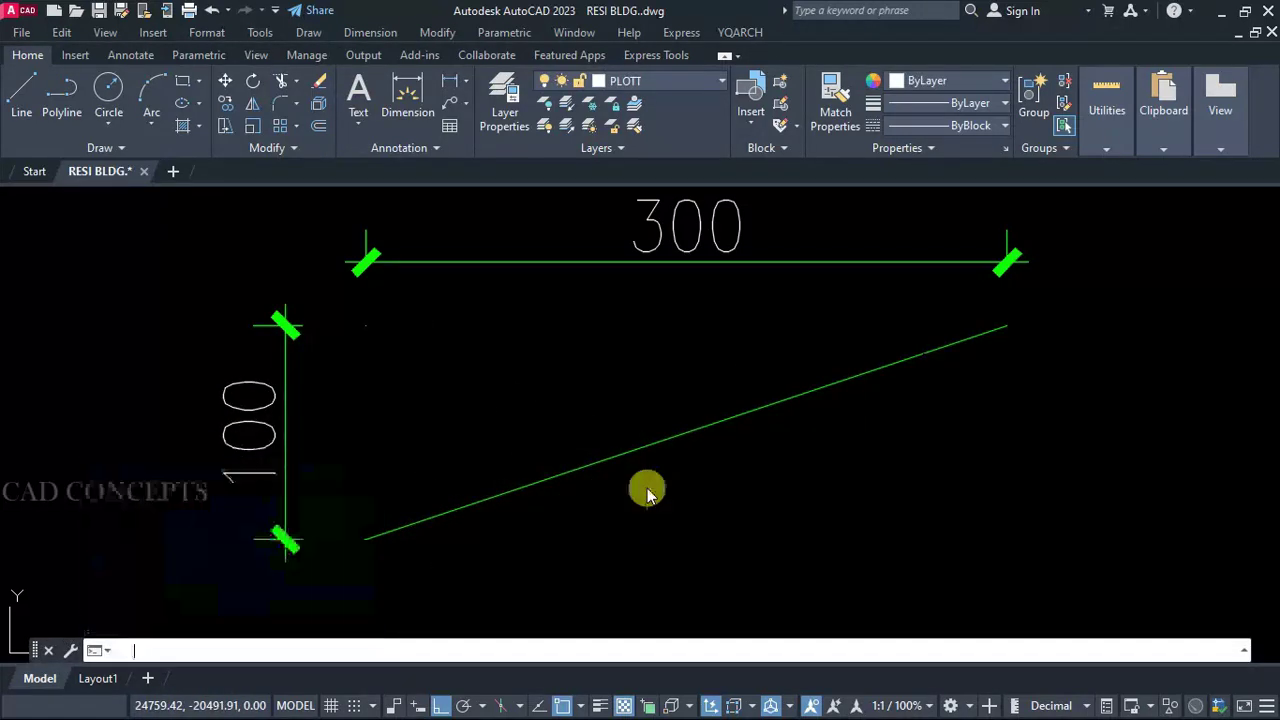
{"action": "key", "text": "Return"}
{"action": "left_click", "coordinate": [367, 538]}
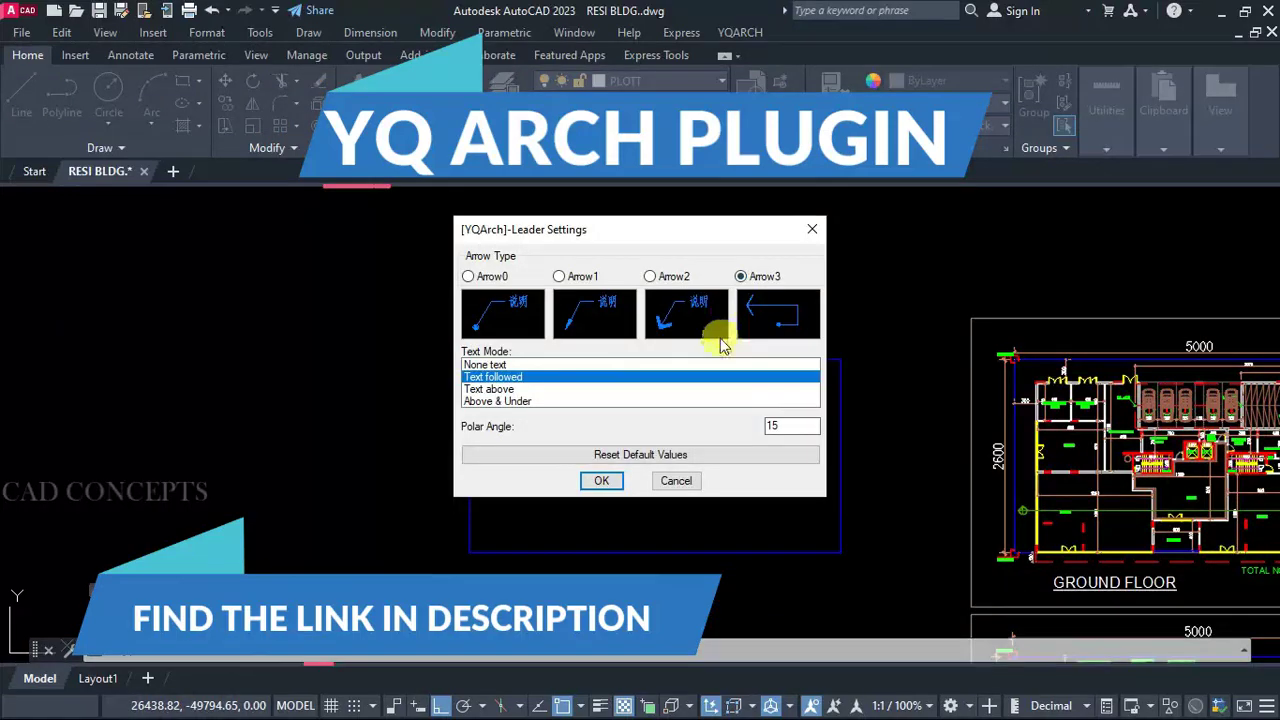
Step: Configure the leader with the Arrow2 arrow type and the Text above text mode
{"action": "left_click", "coordinate": [677, 303]}
{"action": "left_click", "coordinate": [486, 389]}
{"action": "left_click", "coordinate": [600, 480]}
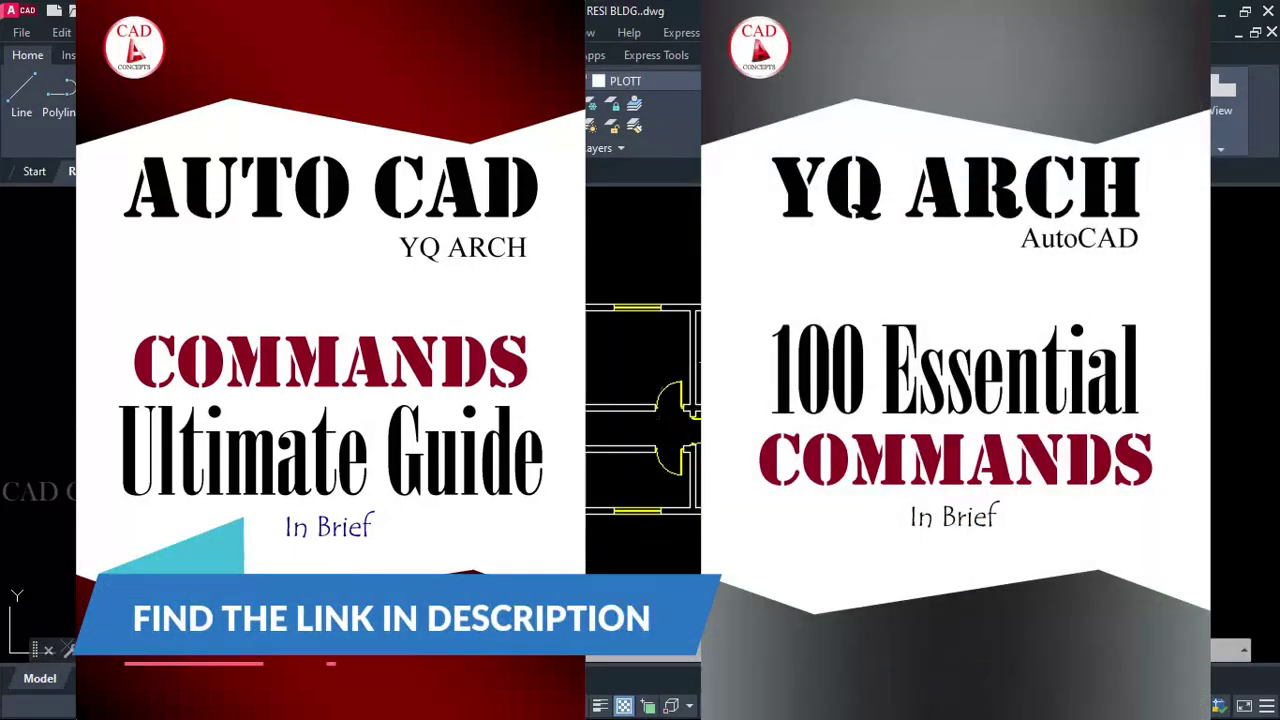
Step: Run the STK comment frame command at the typical floor plan and set its COMMENT layer color to red in the settings
{"action": "scroll", "coordinate": [618, 420], "scroll_direction": "up", "scroll_amount": 3}
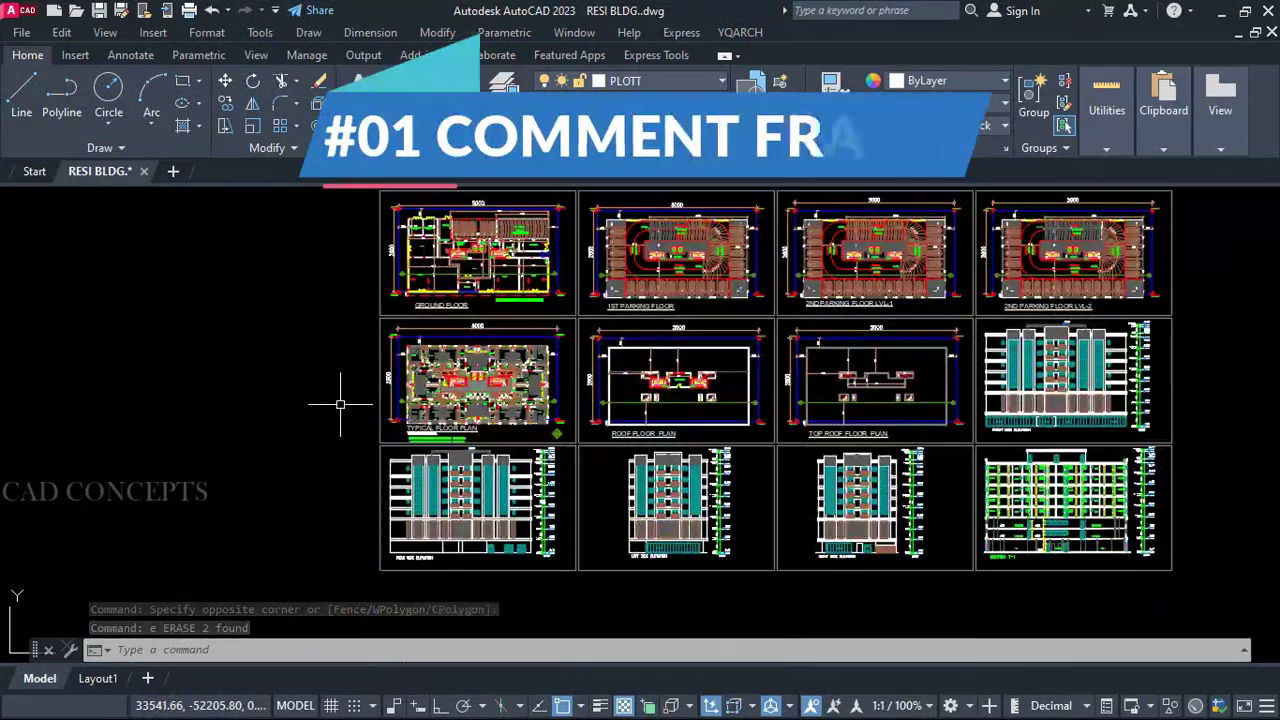
{"action": "middle_click_drag", "start_coordinate": [379, 420], "coordinate": [357, 443]}
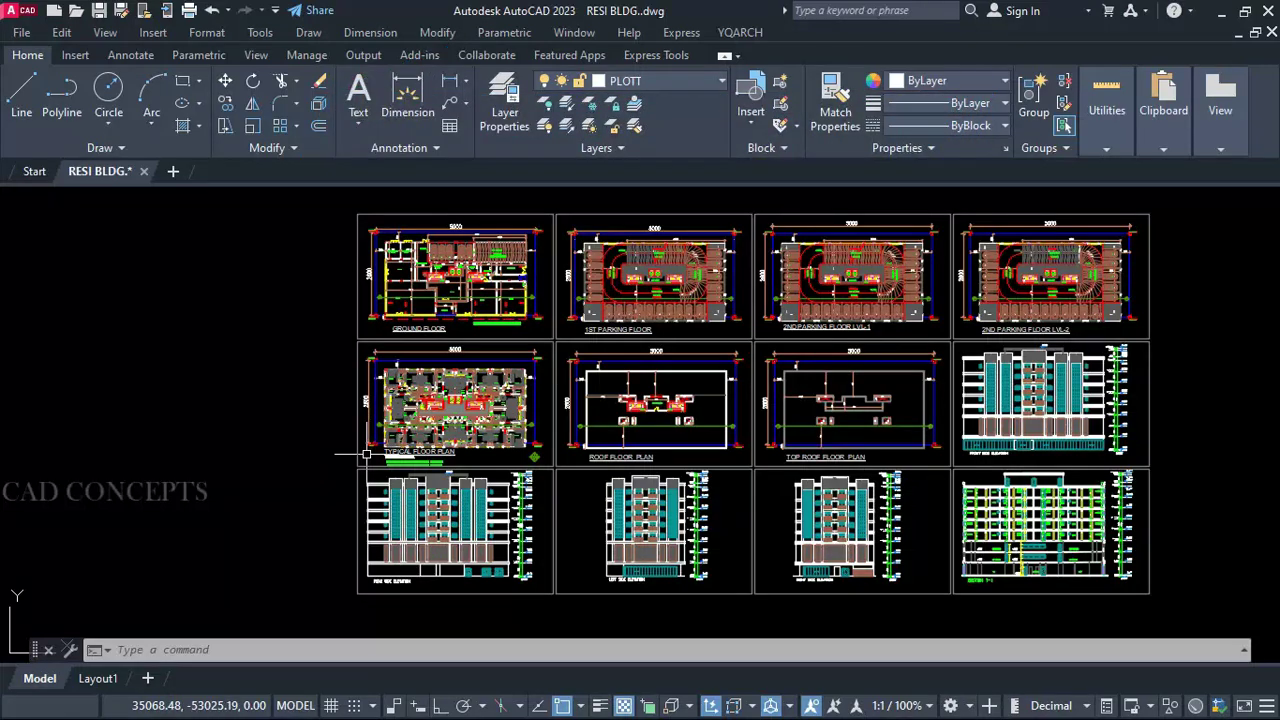
{"action": "scroll", "coordinate": [420, 380], "scroll_direction": "up", "scroll_amount": 10}
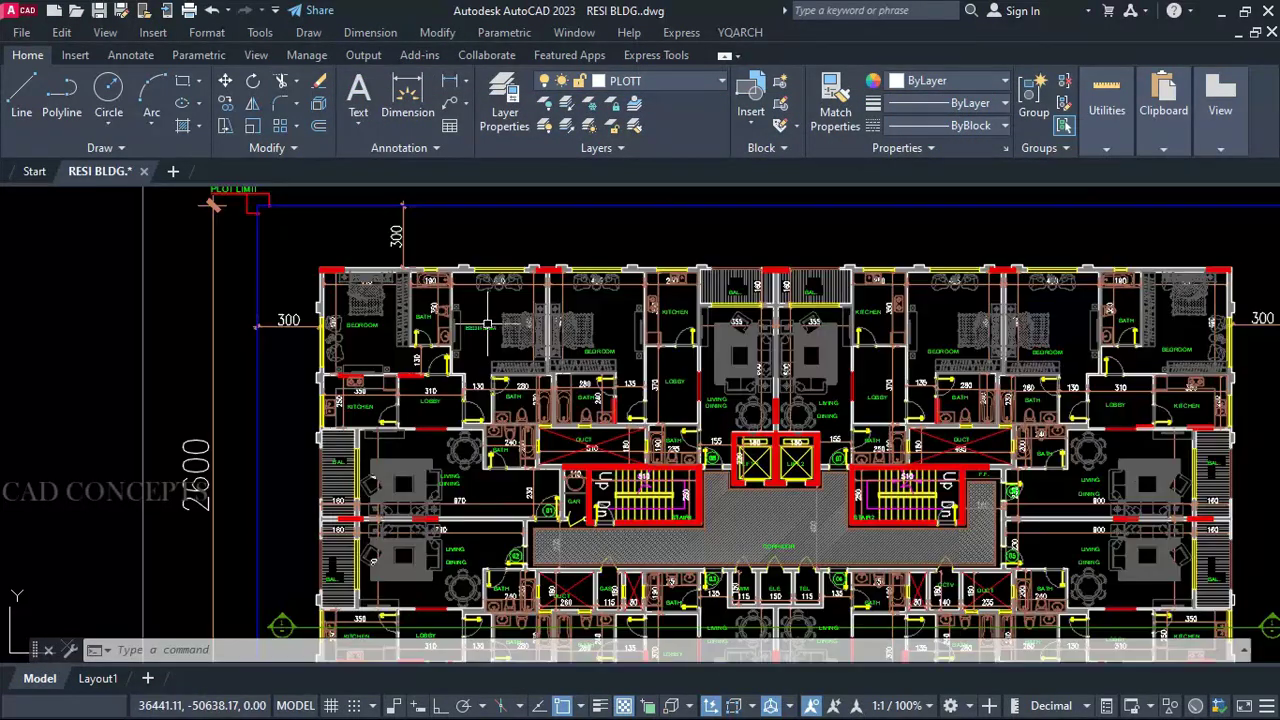
{"action": "scroll", "coordinate": [476, 325], "scroll_direction": "down", "scroll_amount": 7}
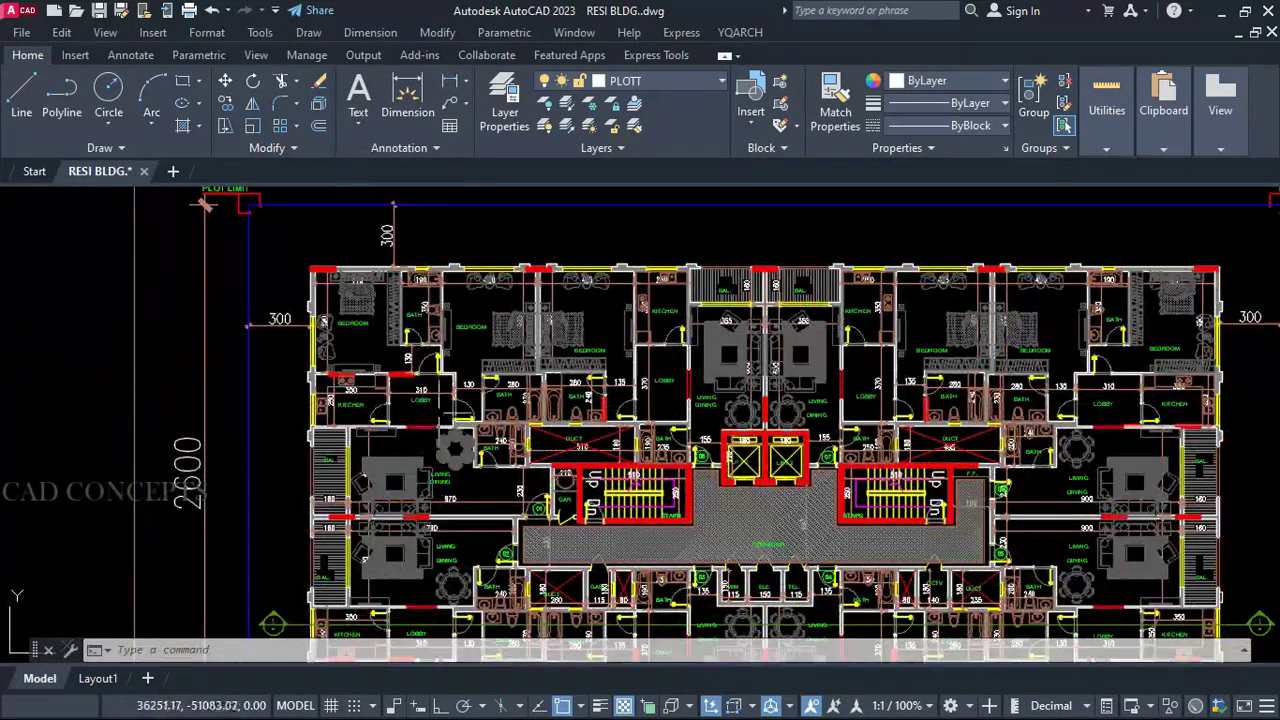
{"action": "scroll", "coordinate": [418, 316], "scroll_direction": "up", "scroll_amount": 6}
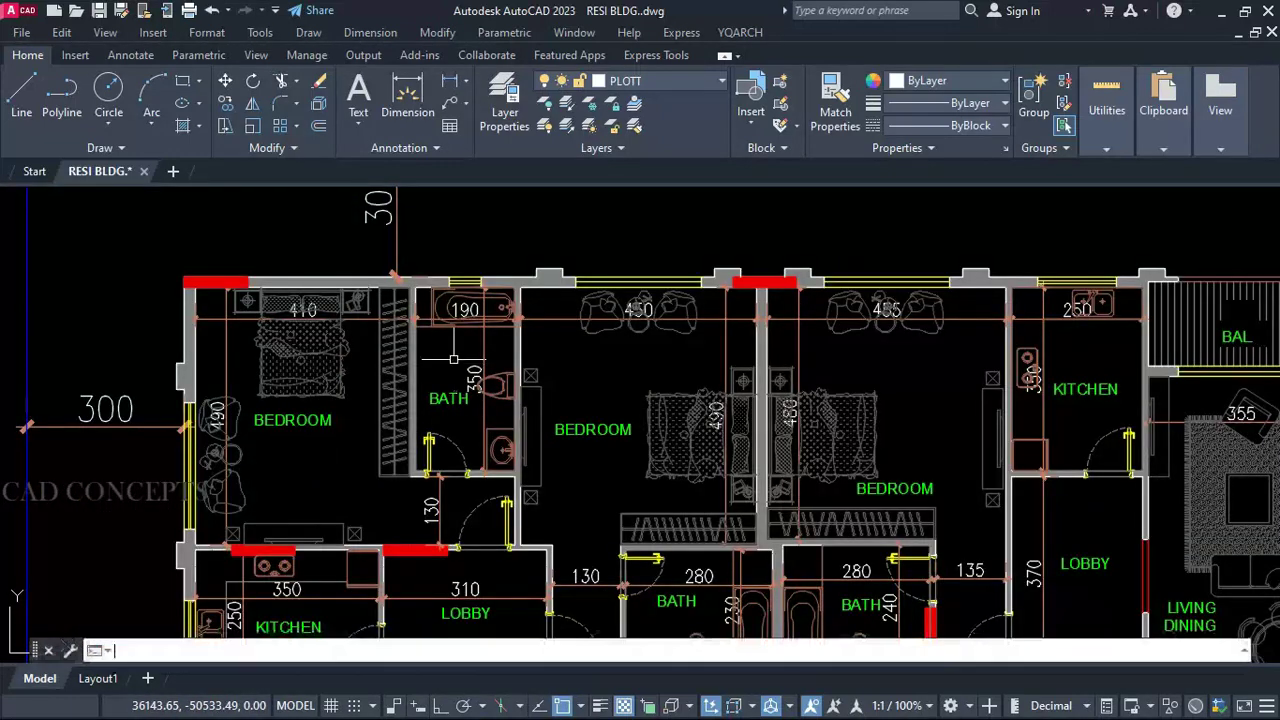
{"action": "type", "text": "stk"}
{"action": "key", "text": "Return"}
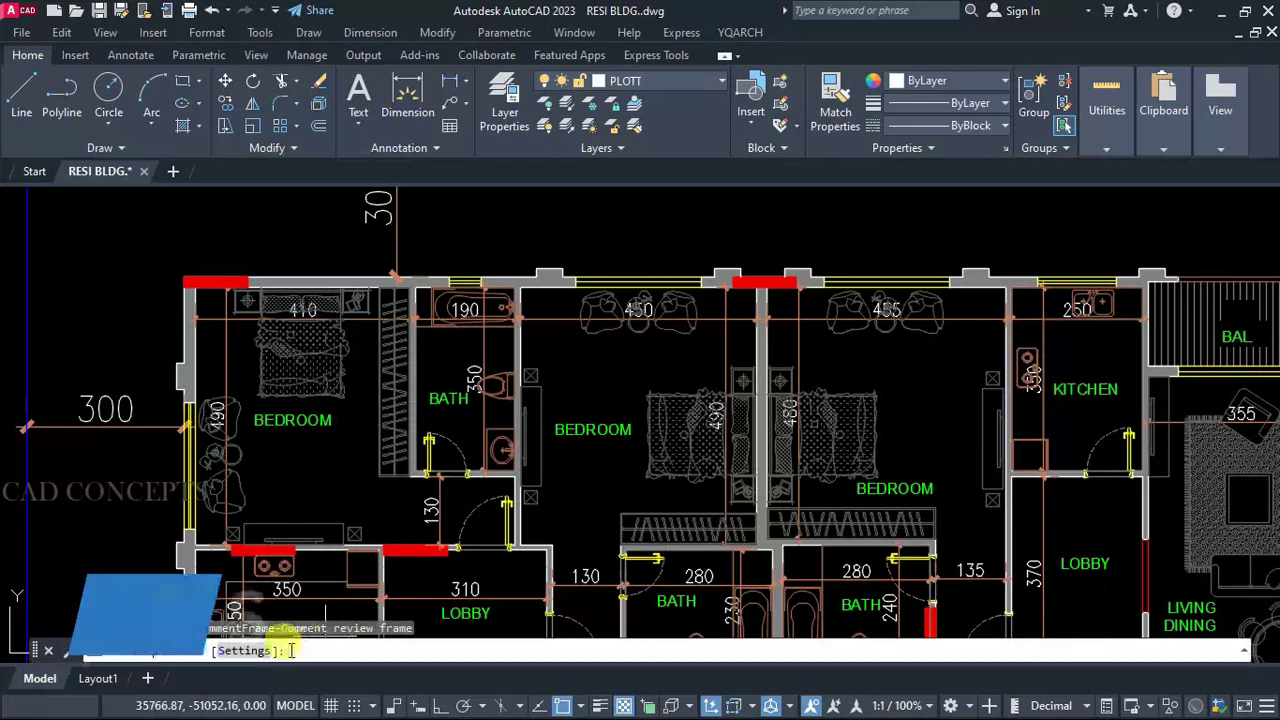
{"action": "left_click", "coordinate": [245, 651]}
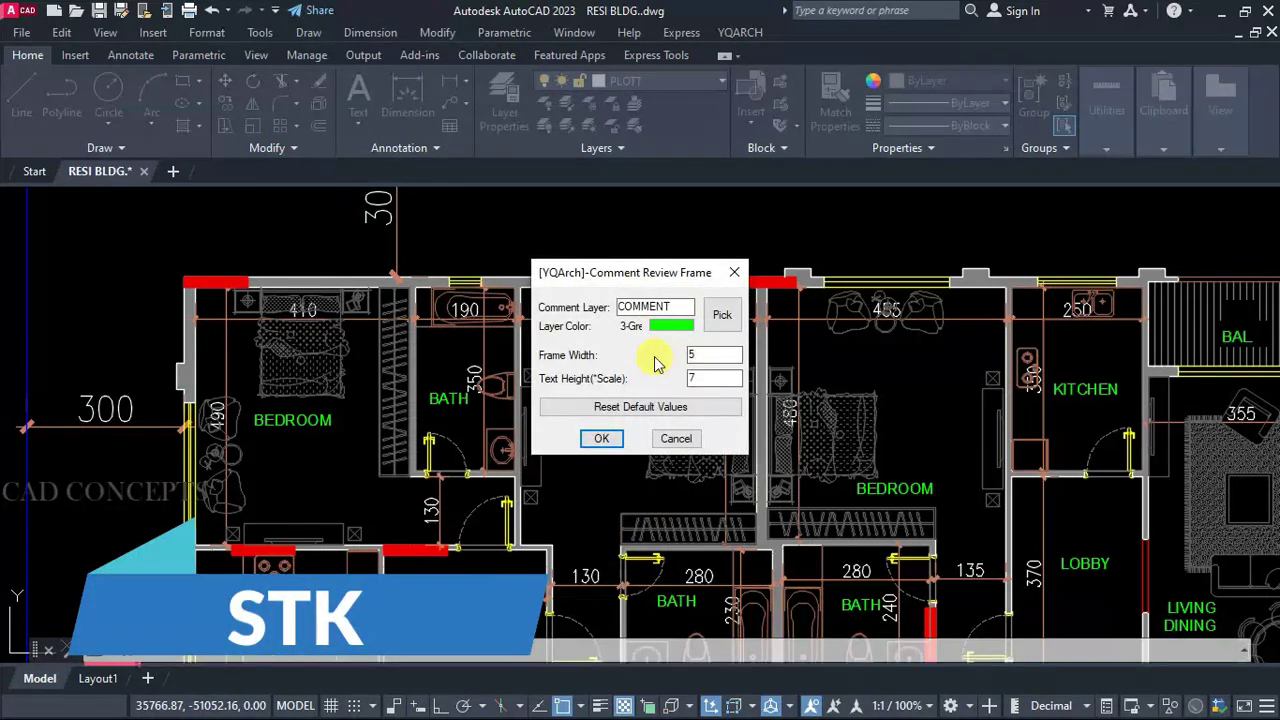
{"action": "left_click", "coordinate": [665, 328]}
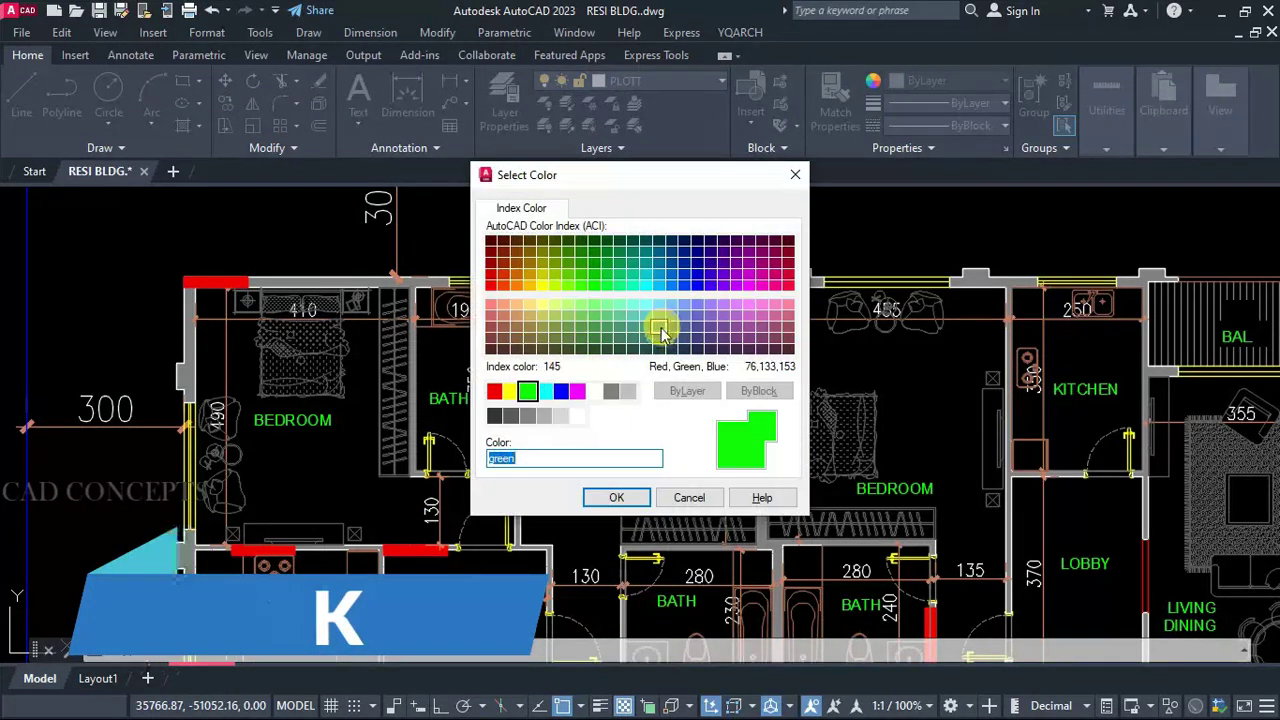
{"action": "left_click", "coordinate": [495, 393]}
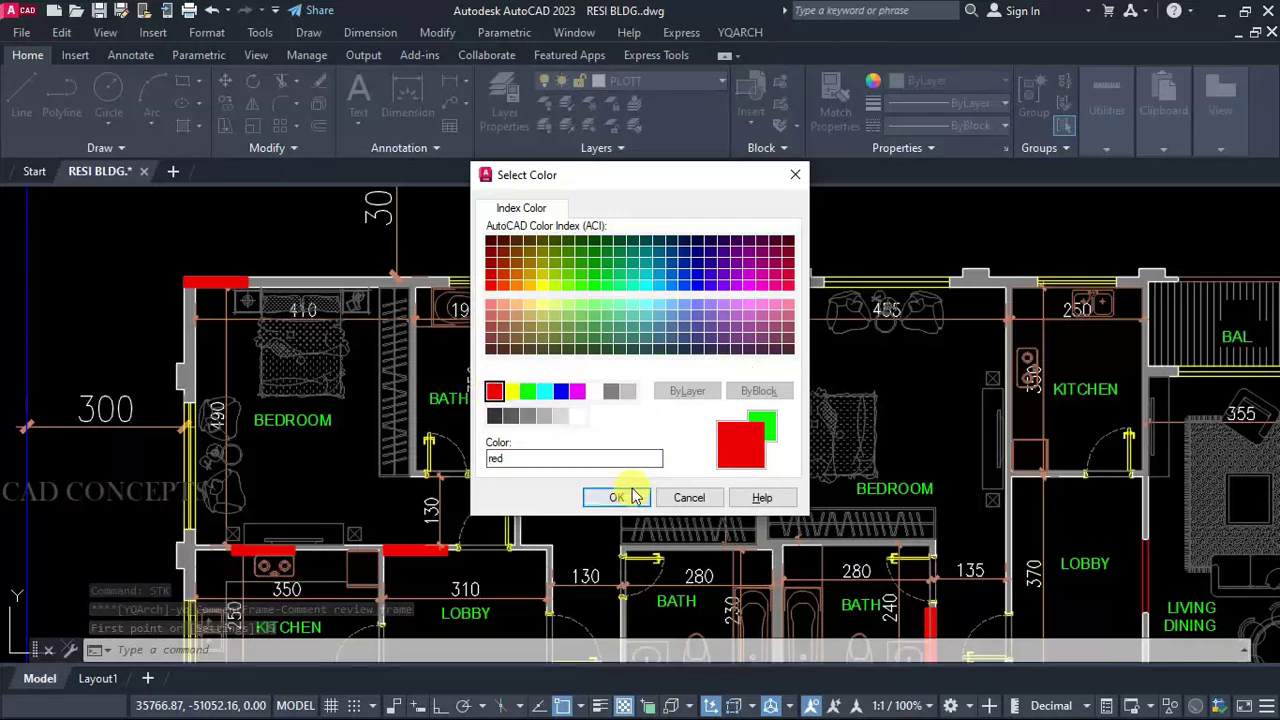
{"action": "left_click", "coordinate": [617, 497]}
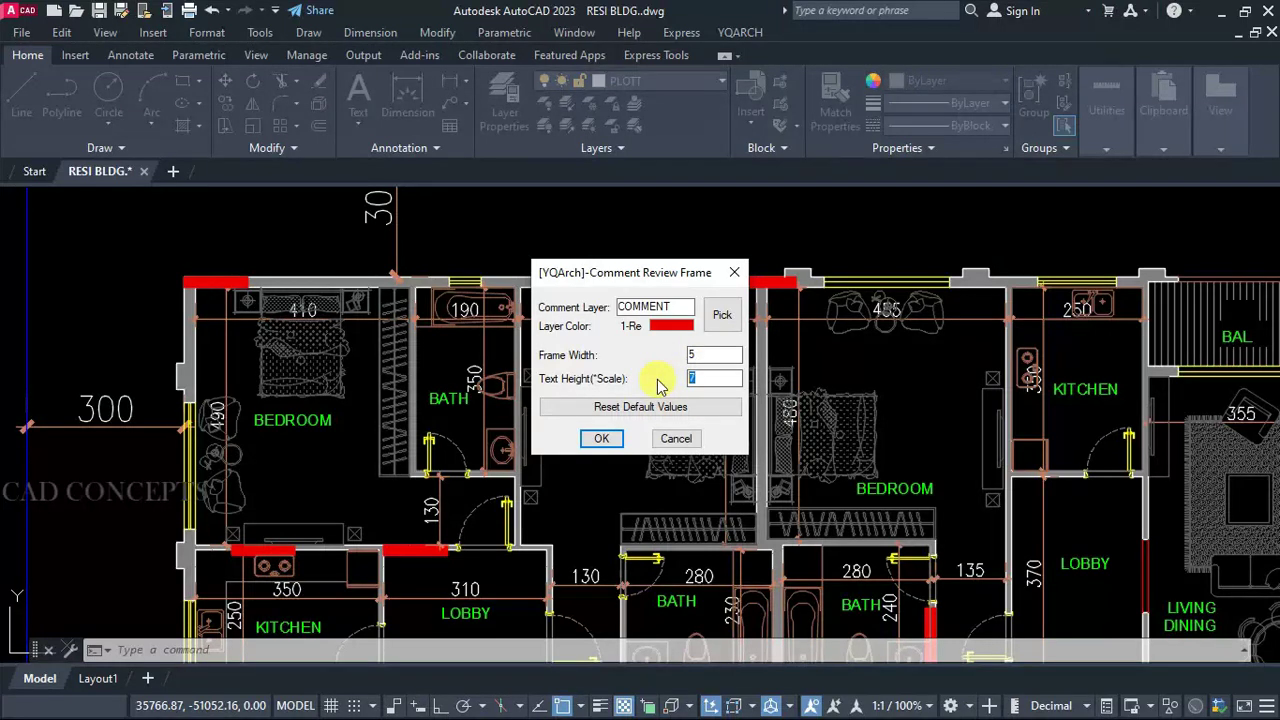
{"action": "left_click", "coordinate": [606, 439]}
Step: Add a green comment frame above the plan pointing to the bathroom, reading "Bathroom area to be reivsed i.e. reduce the size of bathoorm."
{"action": "middle_click_drag", "start_coordinate": [673, 225], "coordinate": [702, 292]}
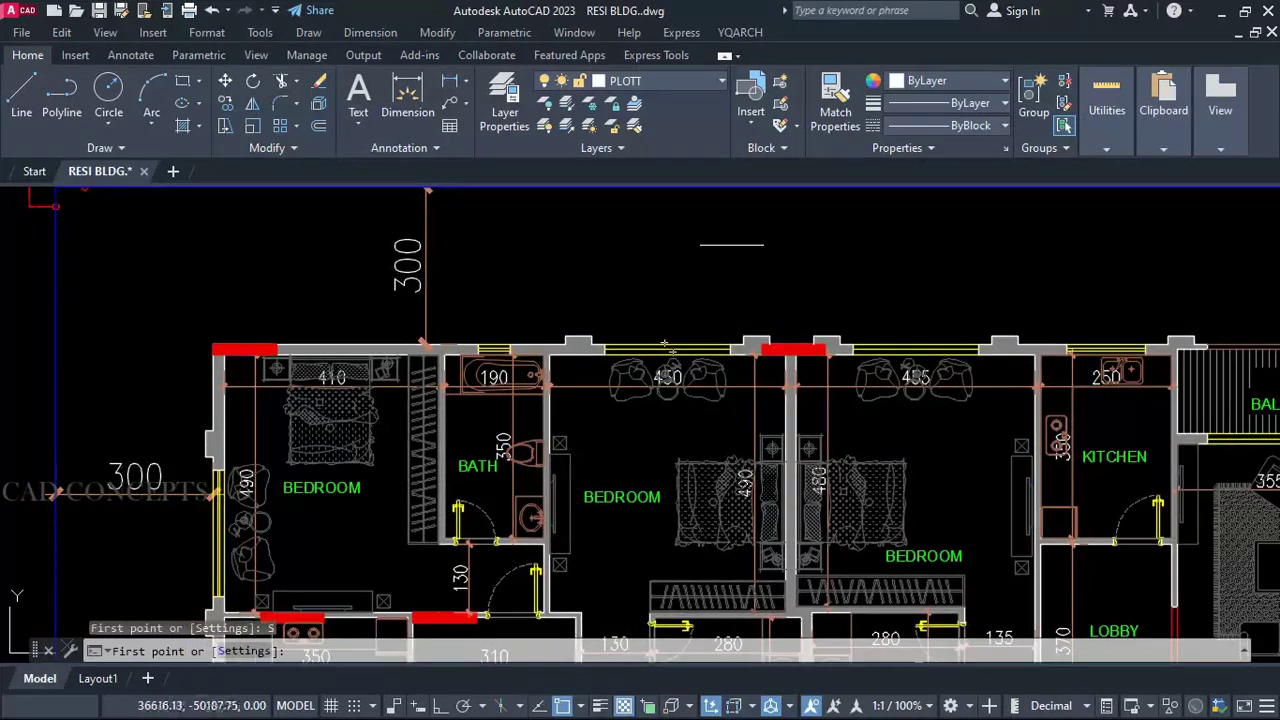
{"action": "left_click", "coordinate": [740, 220]}
{"action": "left_click", "coordinate": [533, 297]}
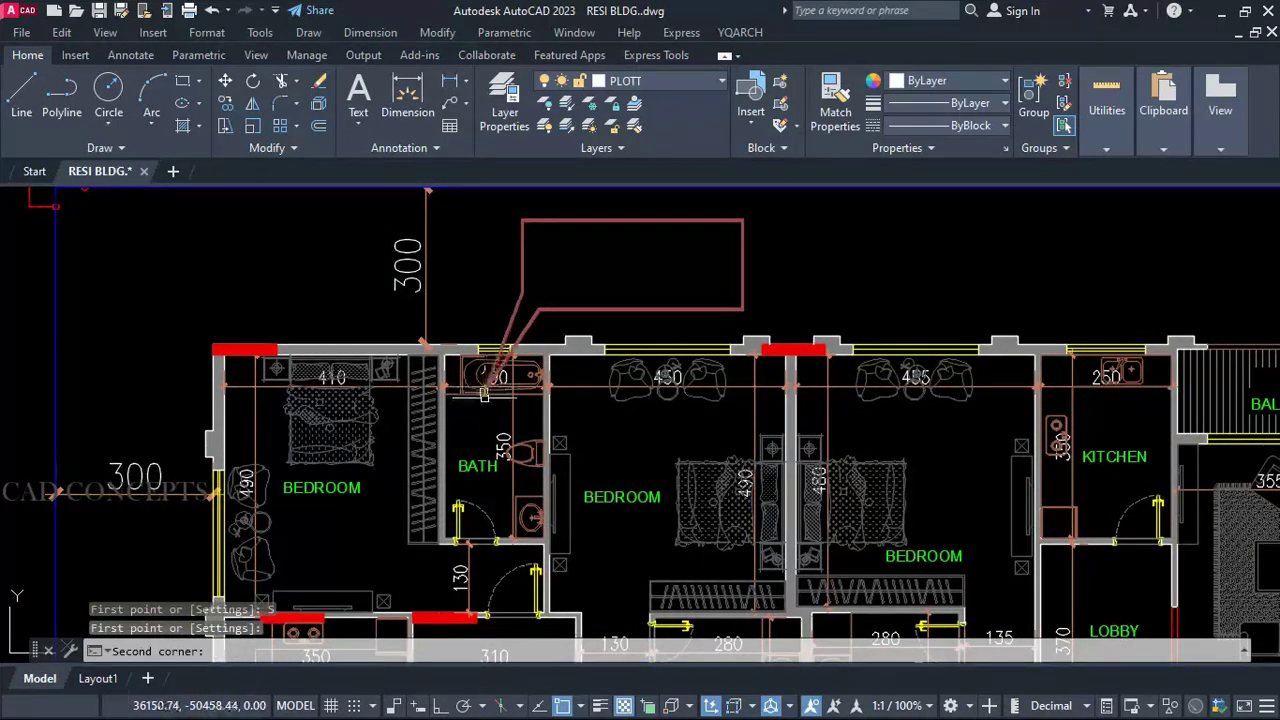
{"action": "left_click", "coordinate": [477, 424]}
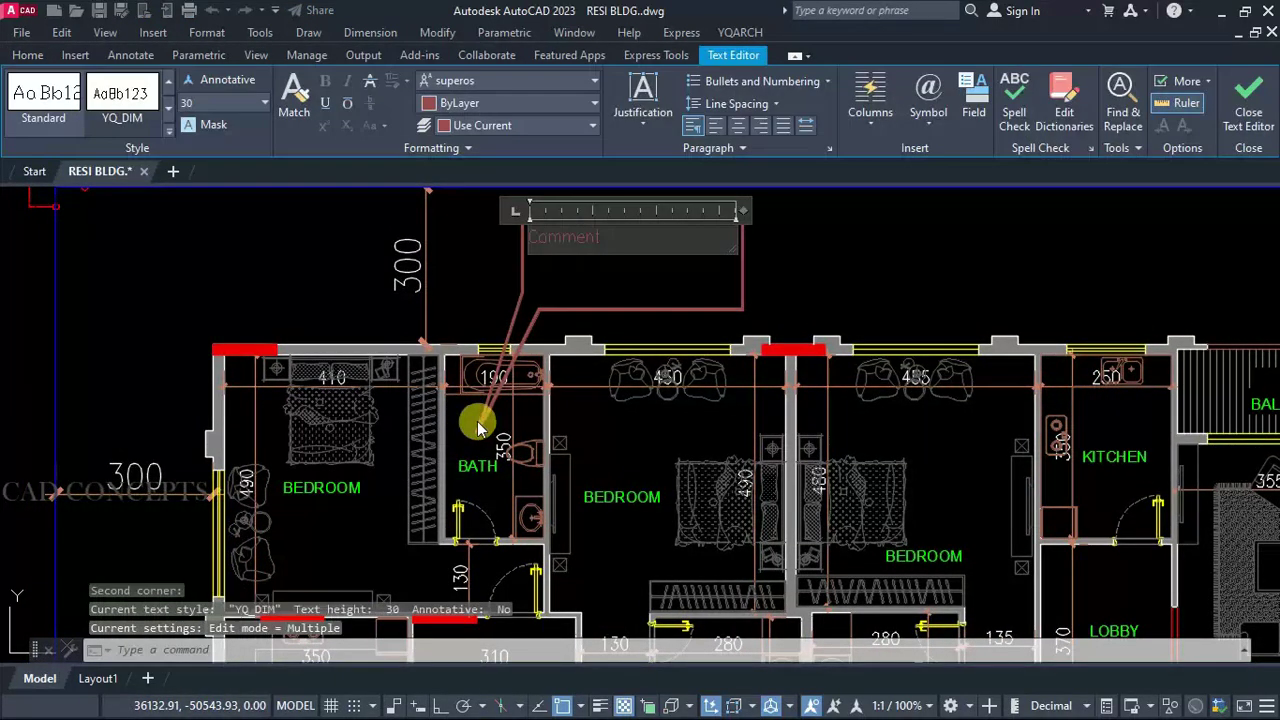
{"action": "key", "text": "ctrl+a"}
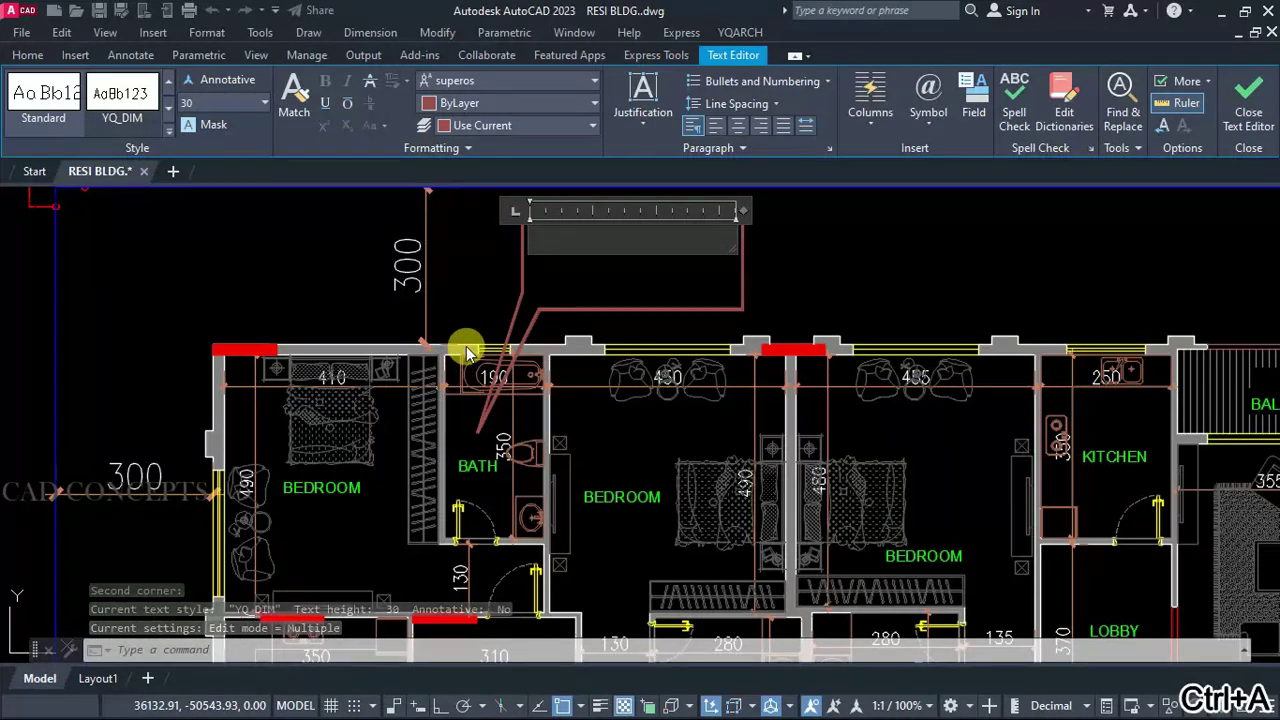
{"action": "type", "text": "Bu"}
{"action": "type", "text": "throom area to be"}
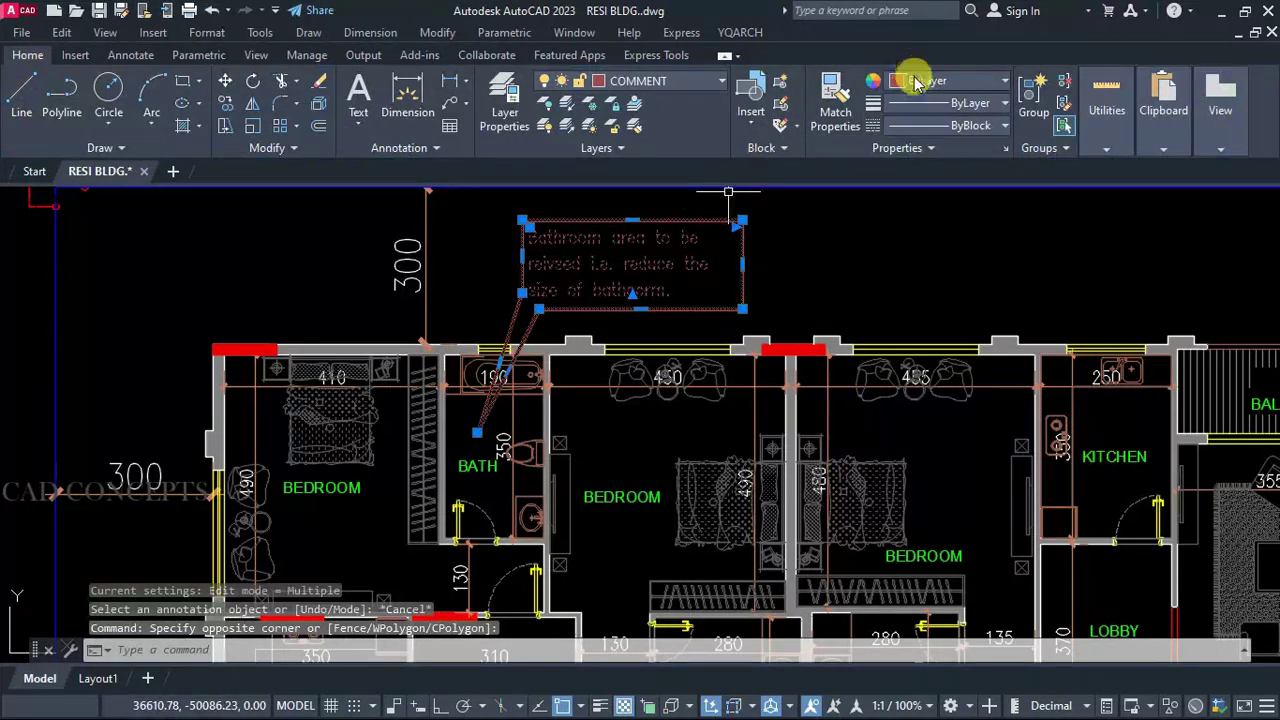
{"action": "key", "text": "Escape"}
{"action": "middle_click_drag", "start_coordinate": [631, 389], "coordinate": [485, 415]}
{"action": "type", "text": "stk"}
{"action": "key", "text": "Return"}
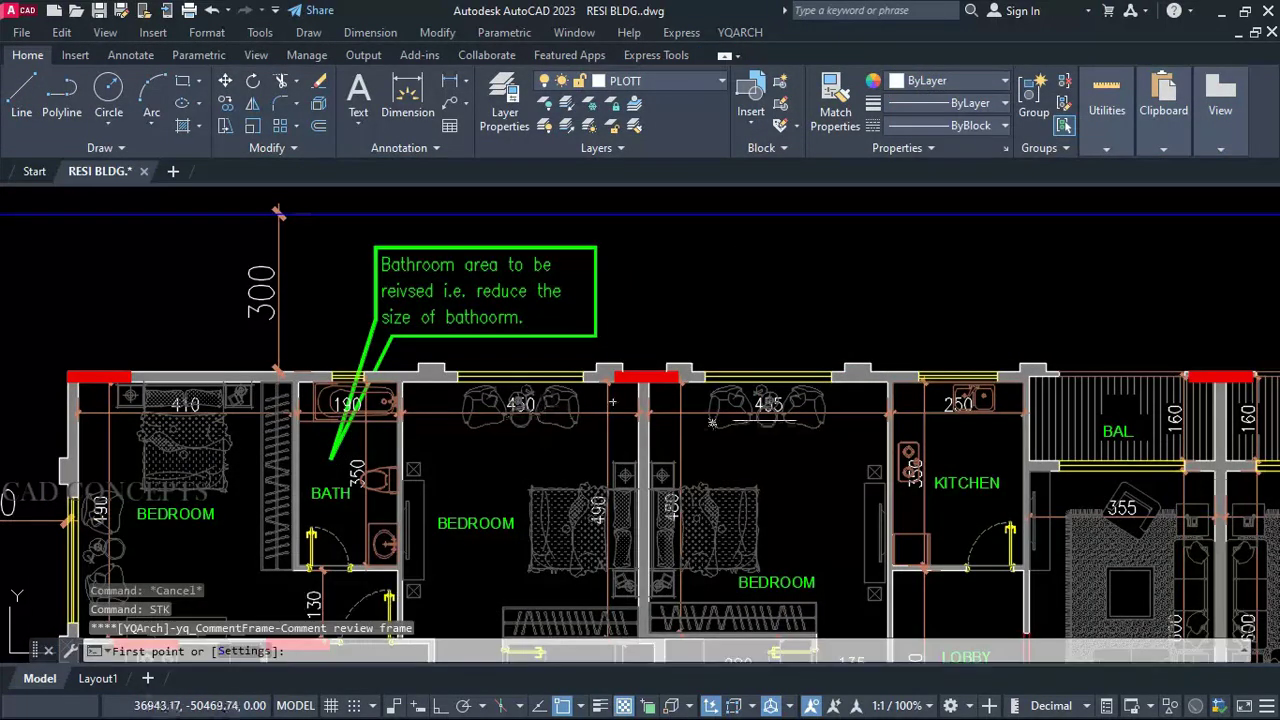
{"action": "left_click", "coordinate": [700, 464]}
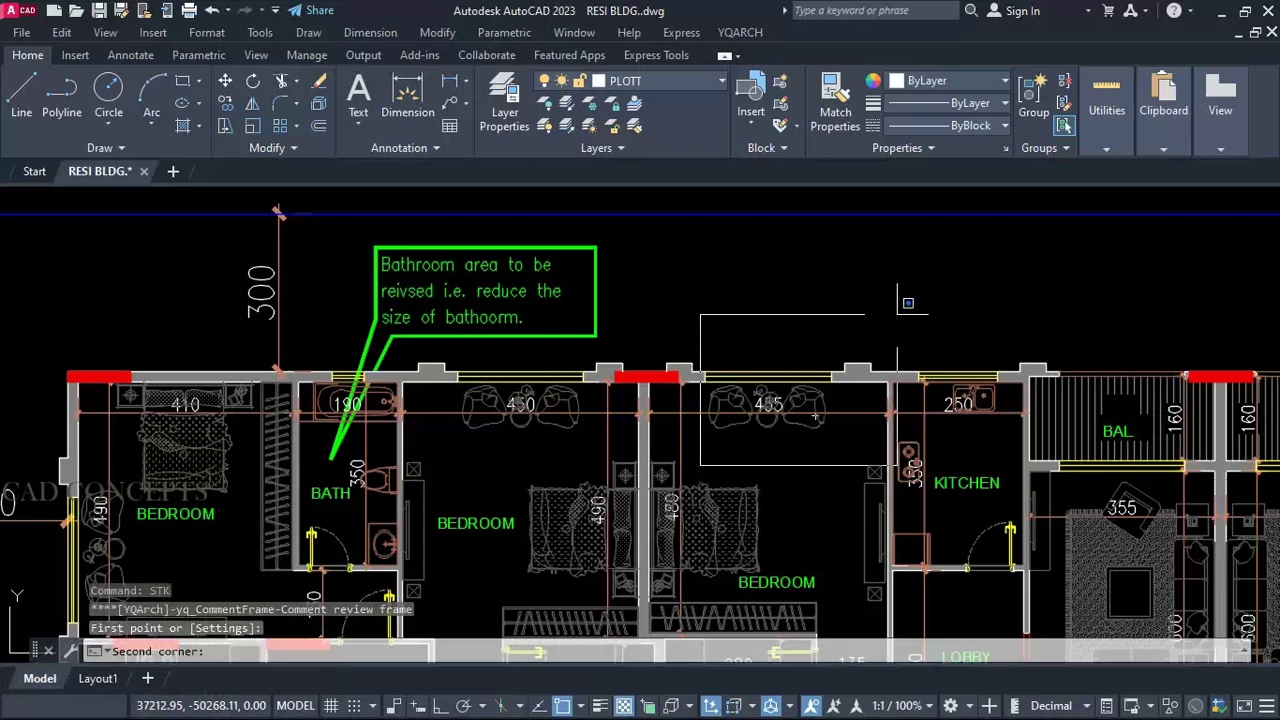
{"action": "key", "text": "Escape"}
Step: Add a green comment frame above the plan pointing to the kitchen, reading "Replace kitchen door with classic panel"
{"action": "key", "text": "space"}
{"action": "left_click", "coordinate": [1009, 240]}
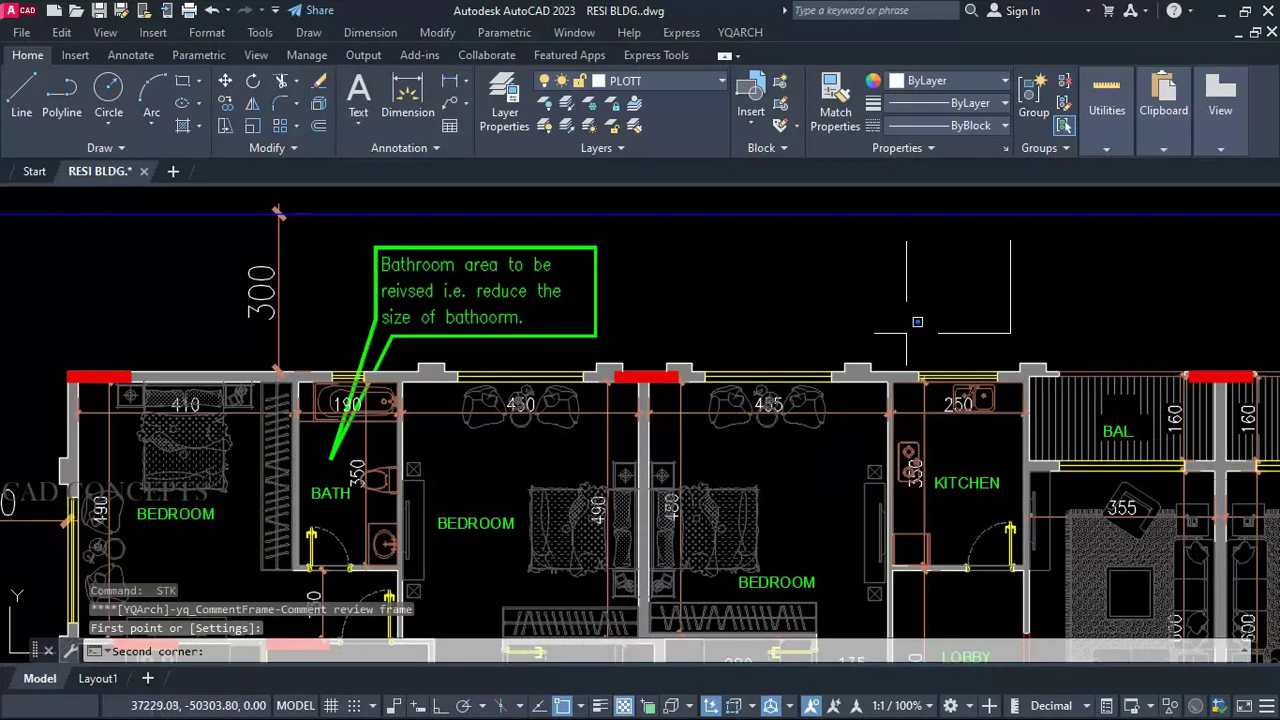
{"action": "left_click", "coordinate": [1195, 330]}
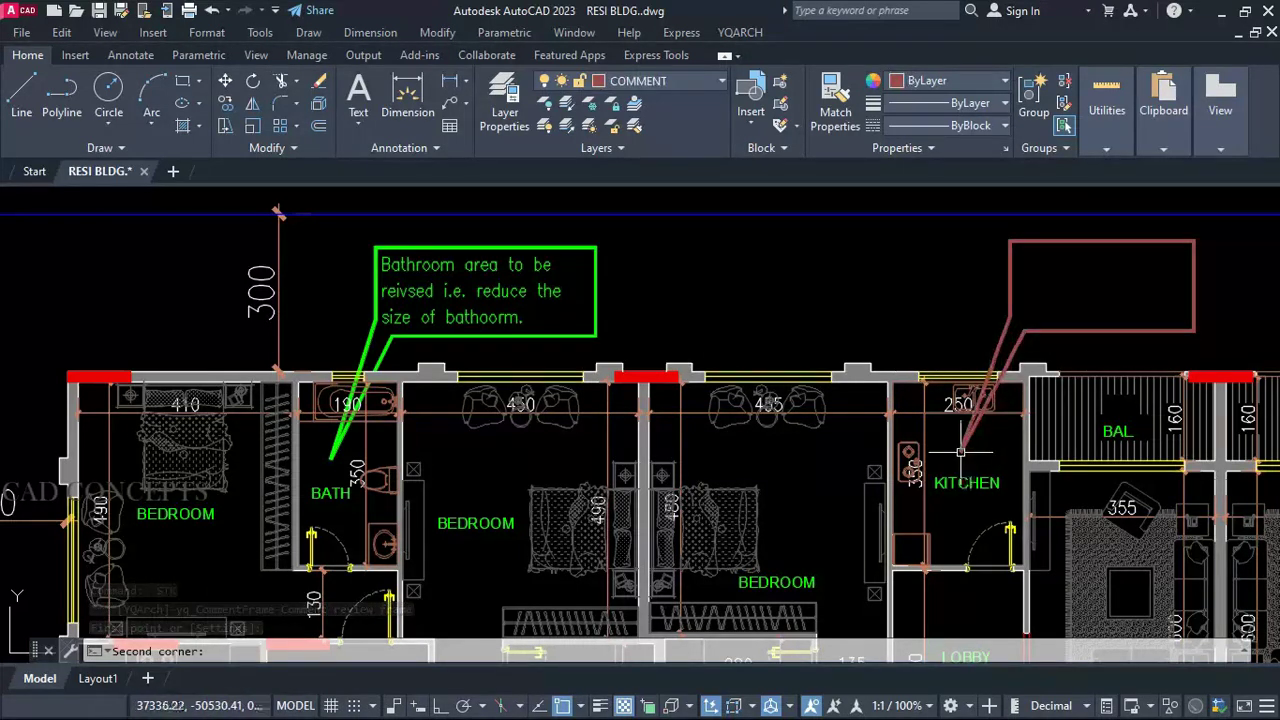
{"action": "left_click", "coordinate": [949, 449]}
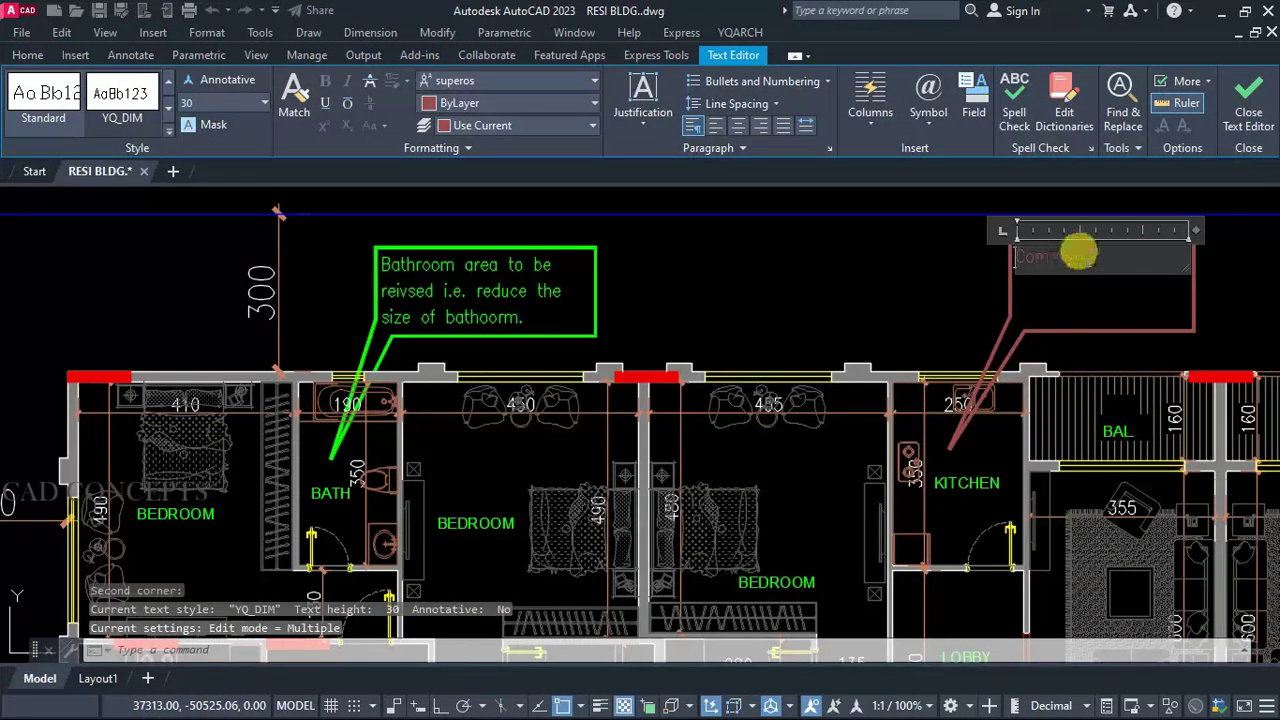
{"action": "key", "text": "ctrl+a"}
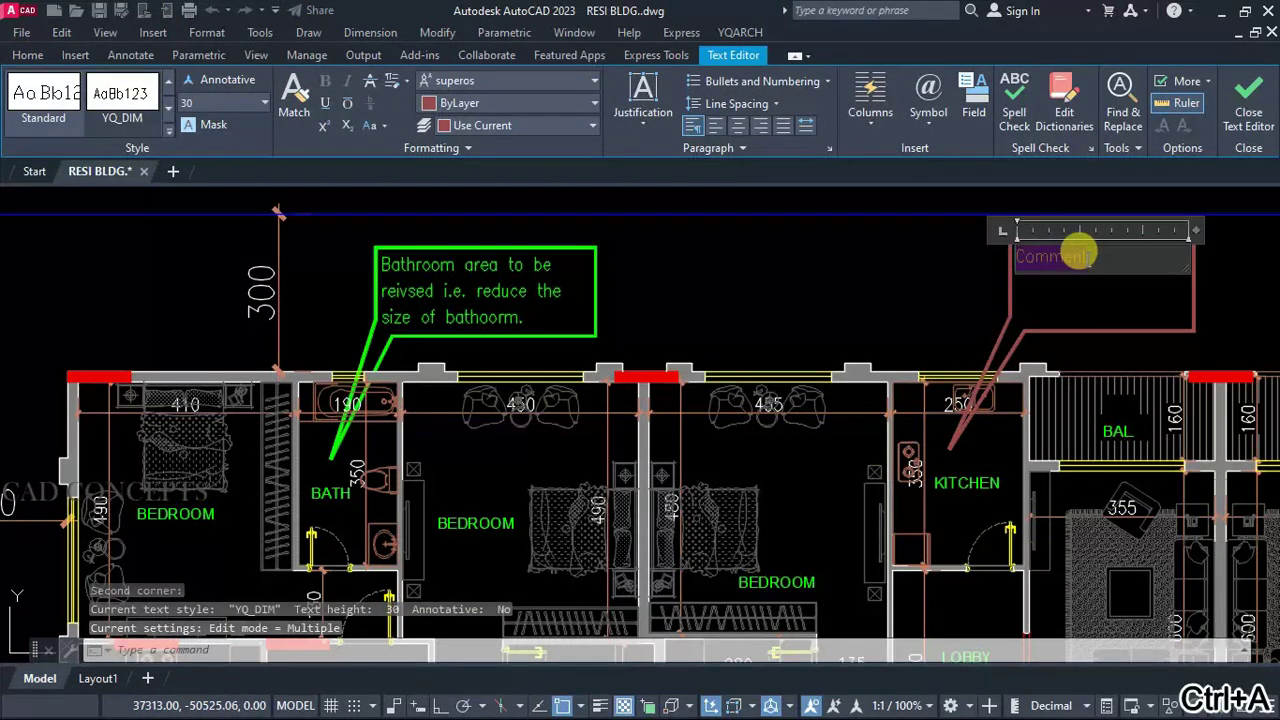
{"action": "type", "text": "Pre"}
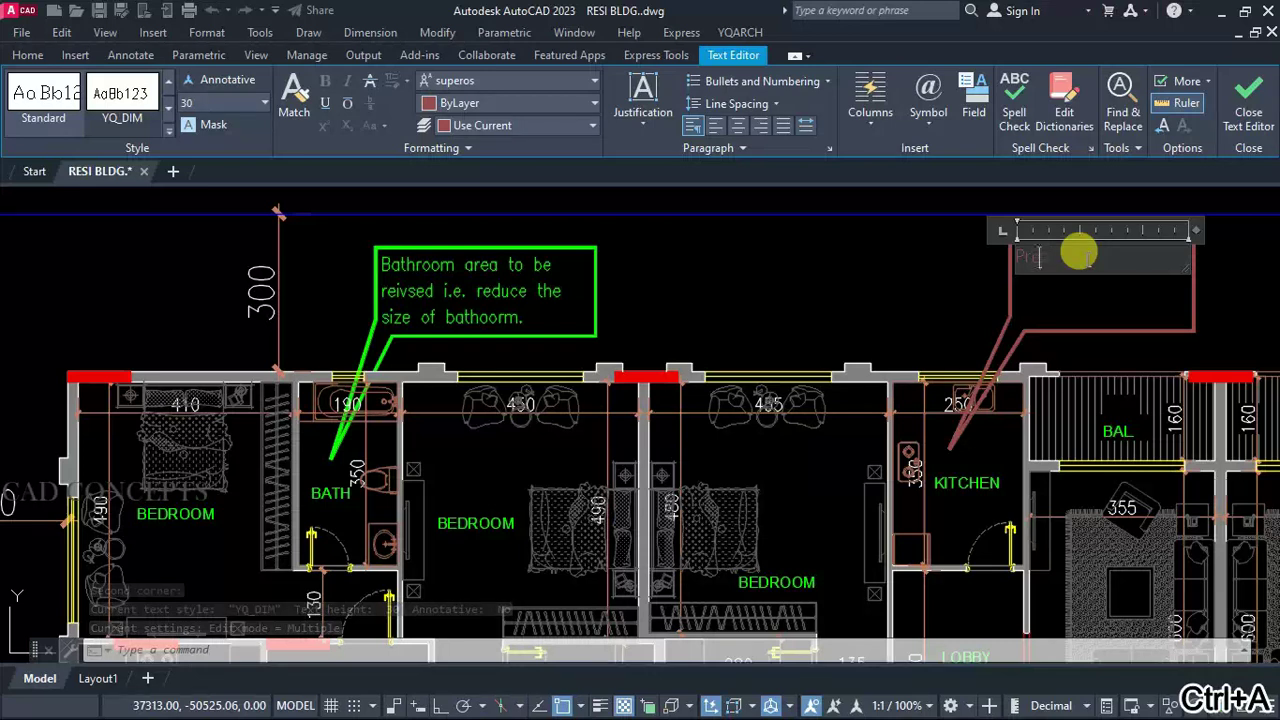
{"action": "type", "text": "lace kitchen door"}
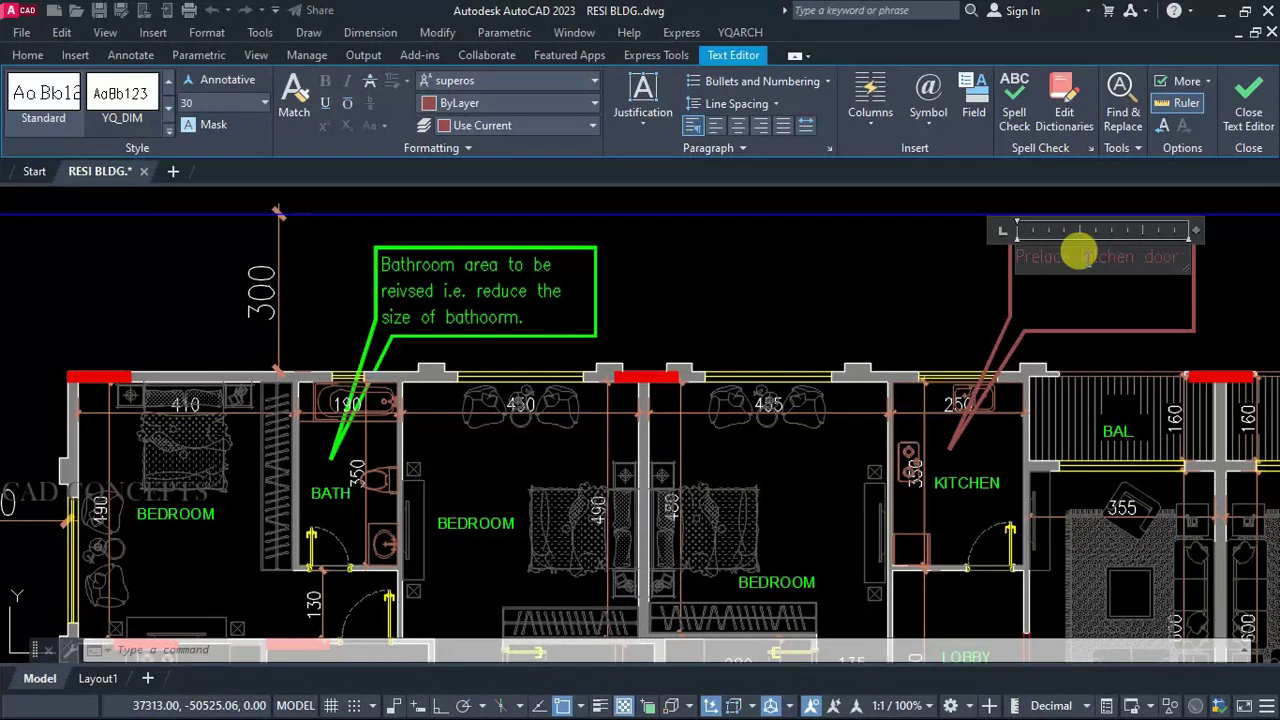
{"action": "key", "text": "Return"}
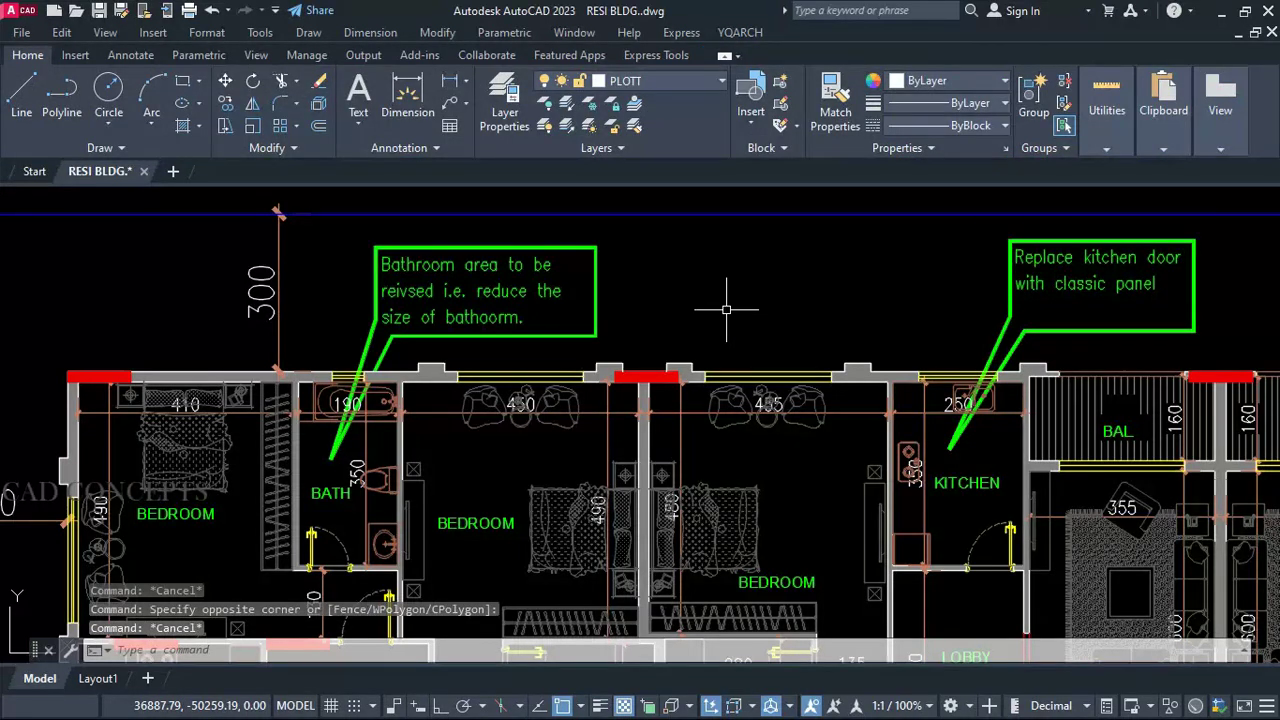
Step: Add a comment frame between the two existing ones pointing to the bedroom's bed, reading "change bed"
{"action": "type", "text": "STK"}
{"action": "key", "text": "Return"}
{"action": "left_click", "coordinate": [900, 238]}
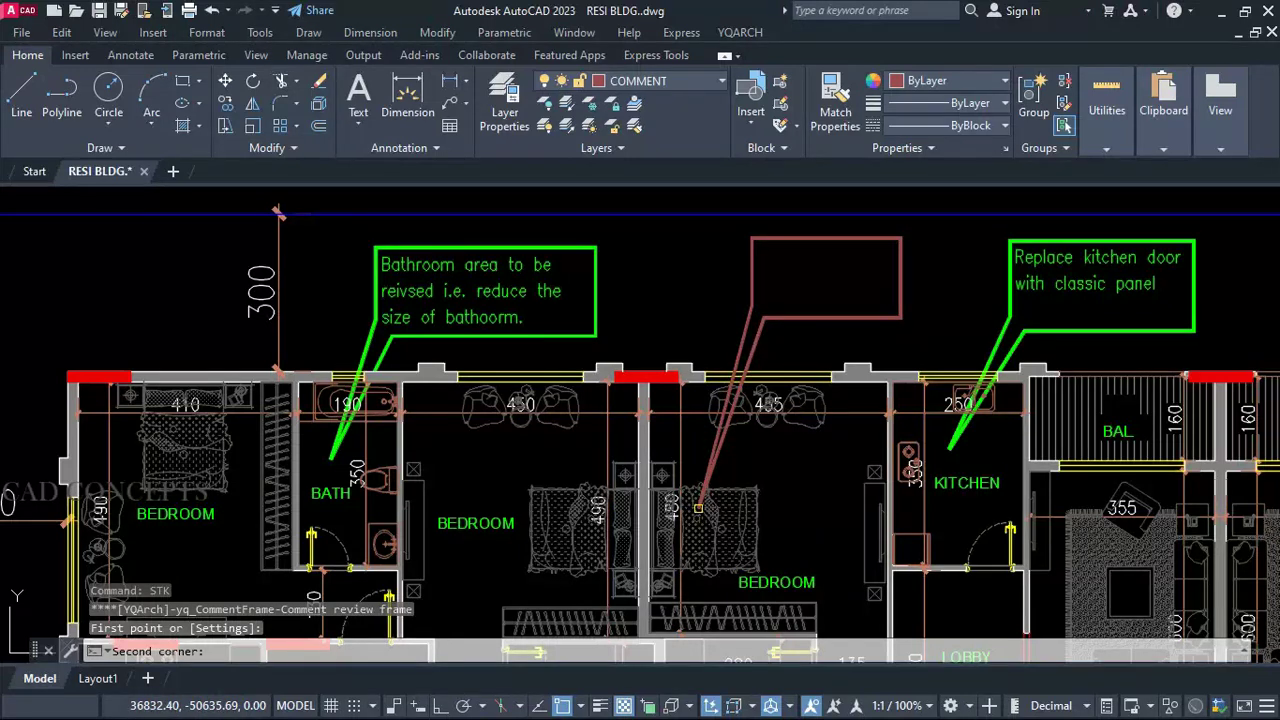
{"action": "left_click", "coordinate": [698, 507]}
{"action": "key", "text": "ctrl+a"}
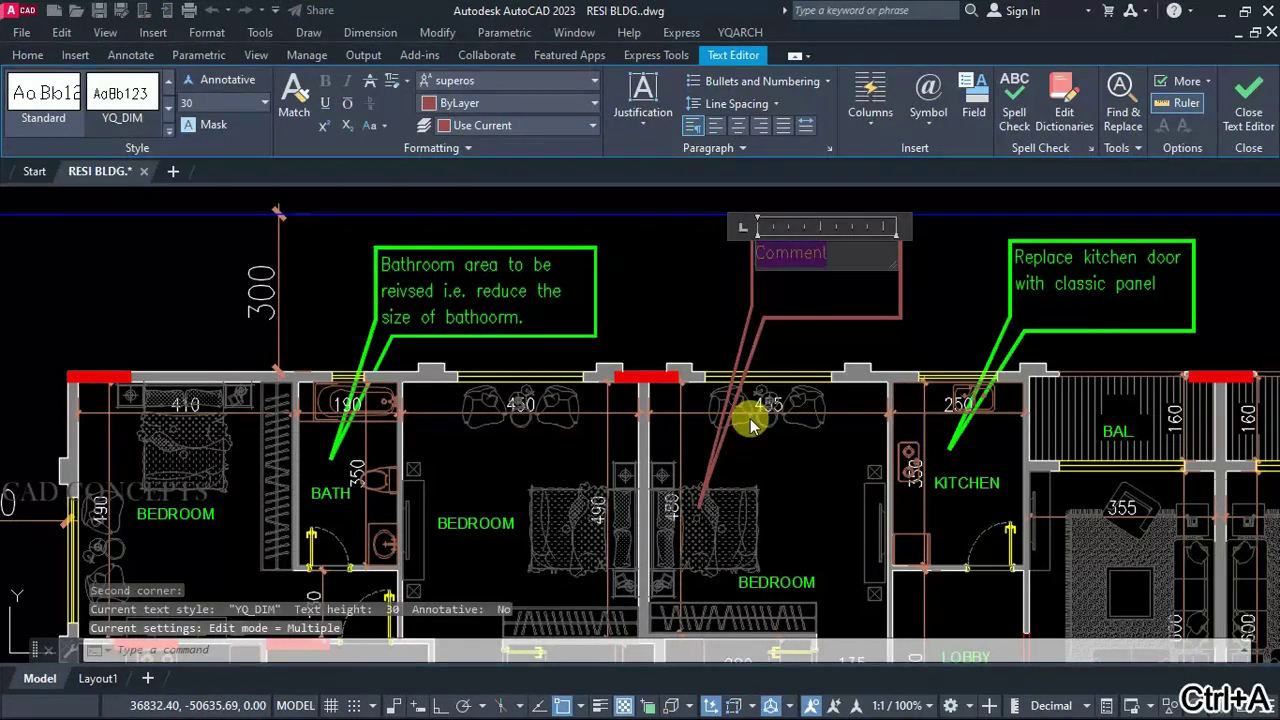
{"action": "type", "text": "change bed"}
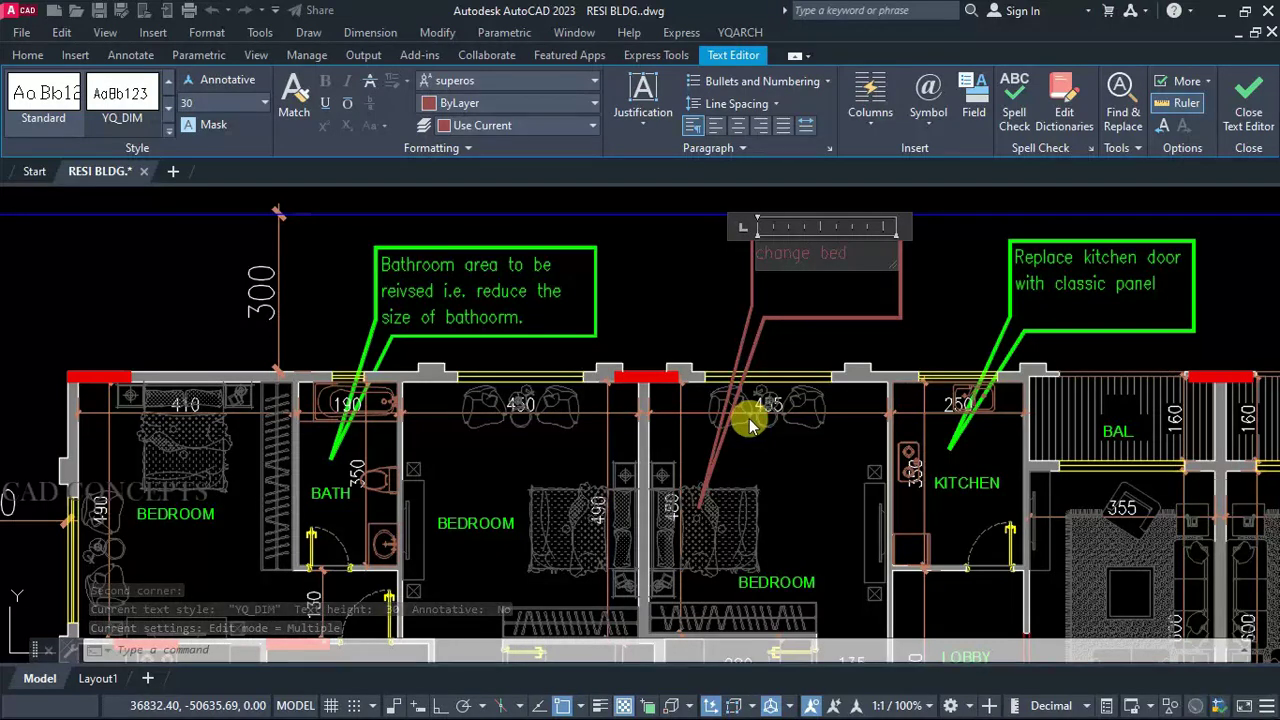
{"action": "left_click", "coordinate": [602, 386]}
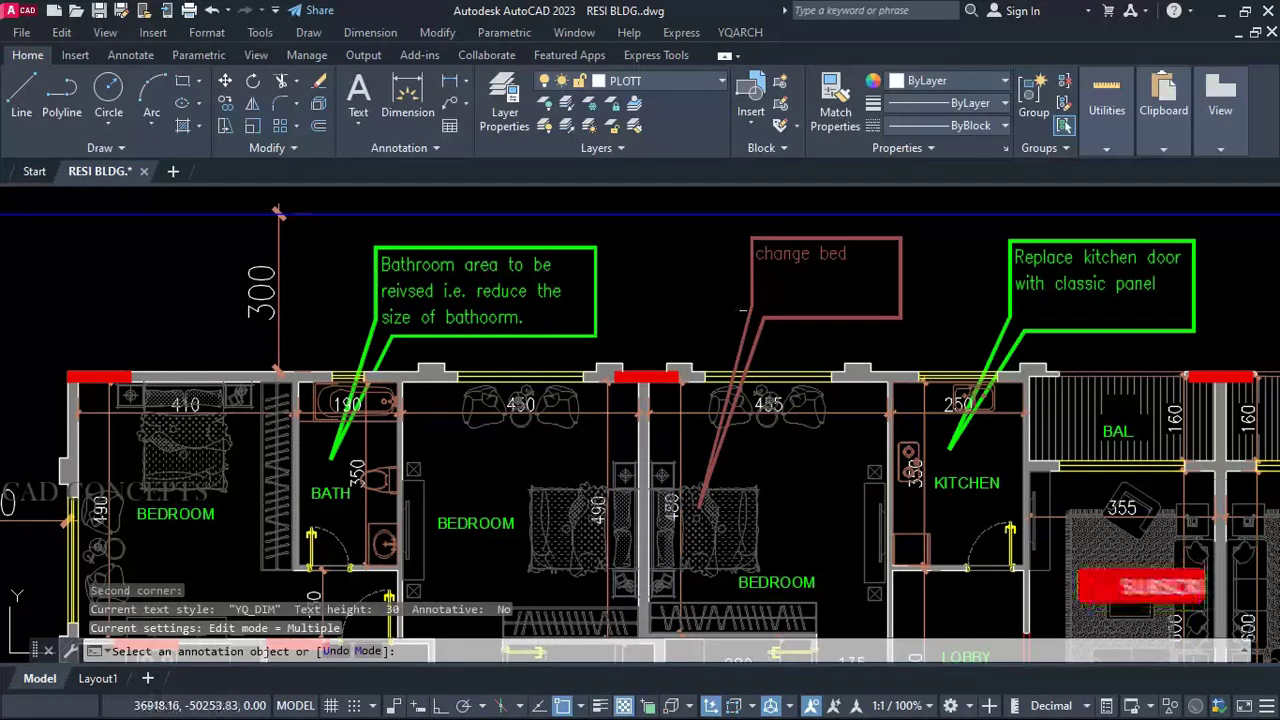
Step: Recolor the "change bed" comment frame and its text to green
{"action": "key", "text": "Escape"}
{"action": "left_click", "coordinate": [931, 258]}
{"action": "left_click", "coordinate": [709, 276]}
{"action": "left_click", "coordinate": [1004, 80]}
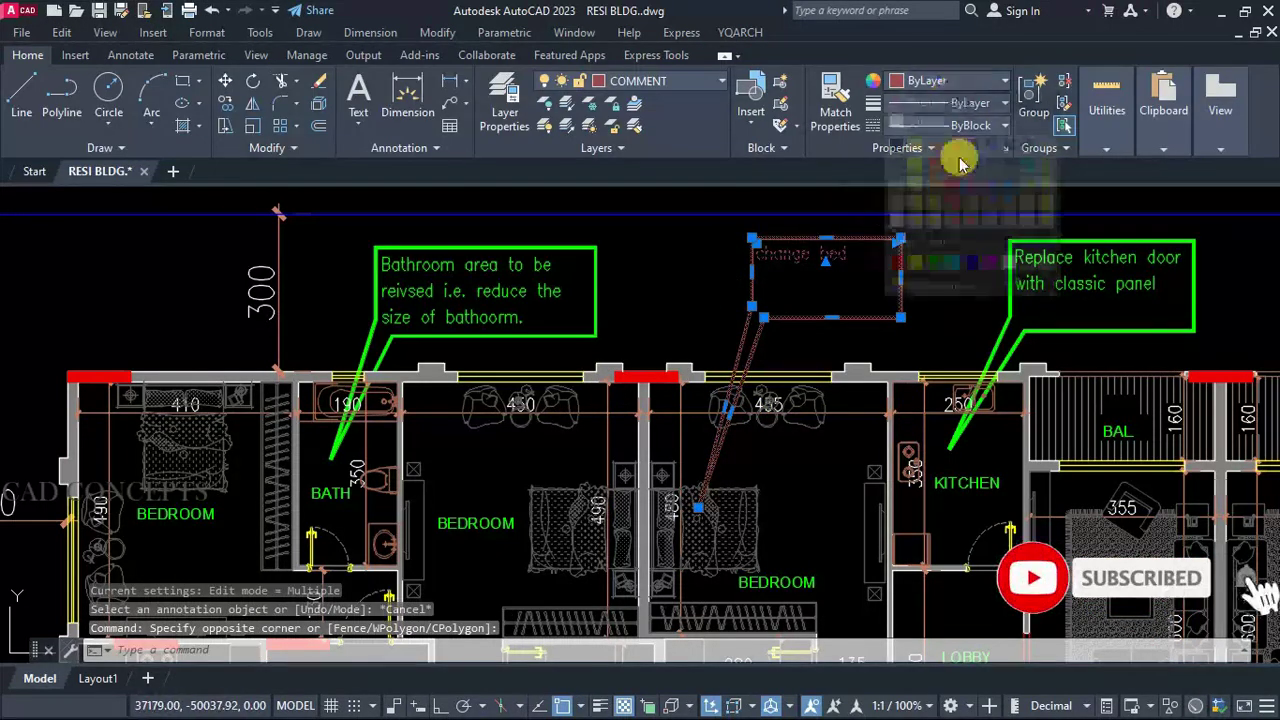
{"action": "left_click", "coordinate": [932, 262]}
{"action": "key", "text": "Escape"}
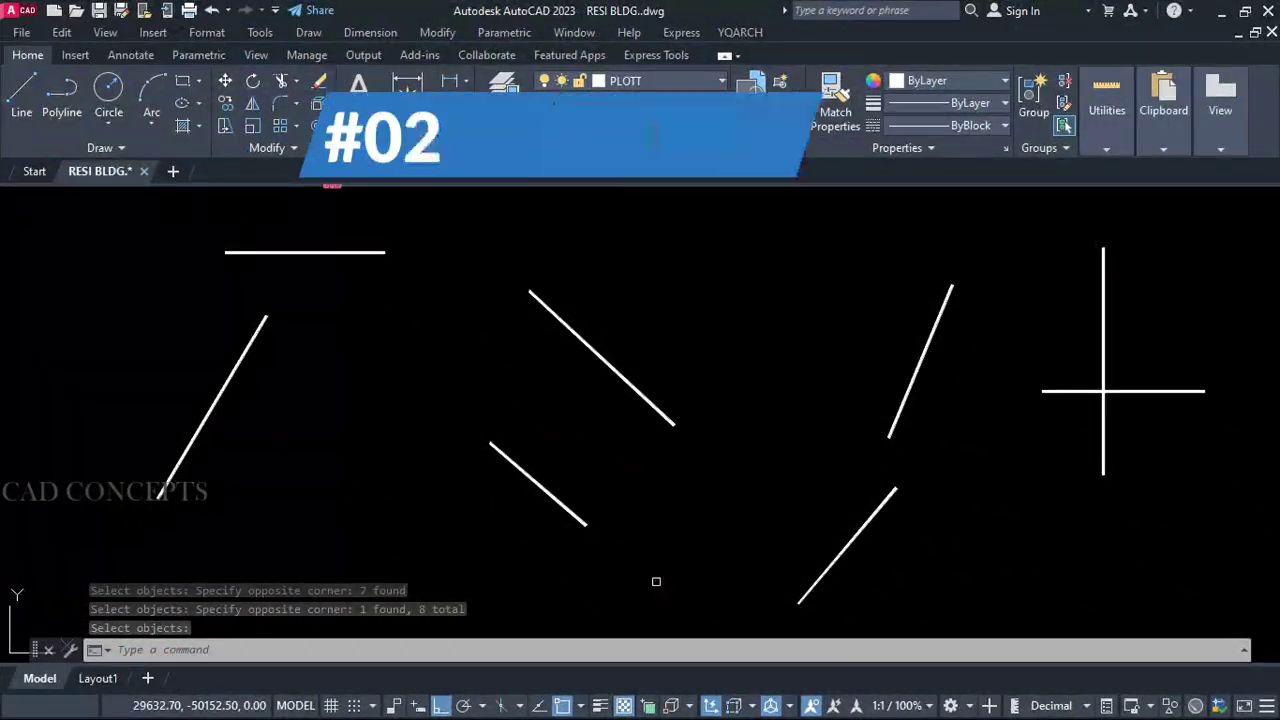
{"action": "mouse_move", "coordinate": [648, 565]}
{"action": "middle_mouse_down"}
{"action": "mouse_move", "coordinate": [618, 565]}
{"action": "mouse_move", "coordinate": [632, 563]}
{"action": "middle_mouse_up"}
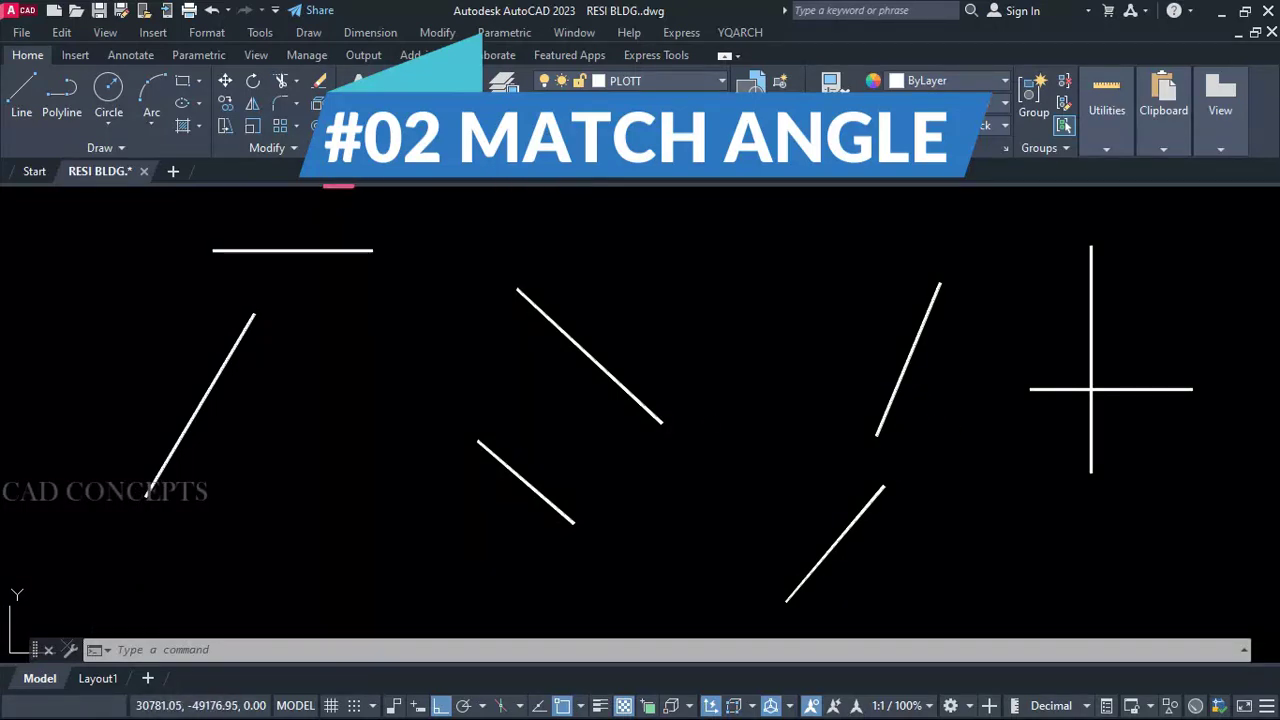
{"action": "left_click", "coordinate": [897, 383]}
{"action": "key", "text": "Escape"}
{"action": "left_click", "coordinate": [868, 497]}
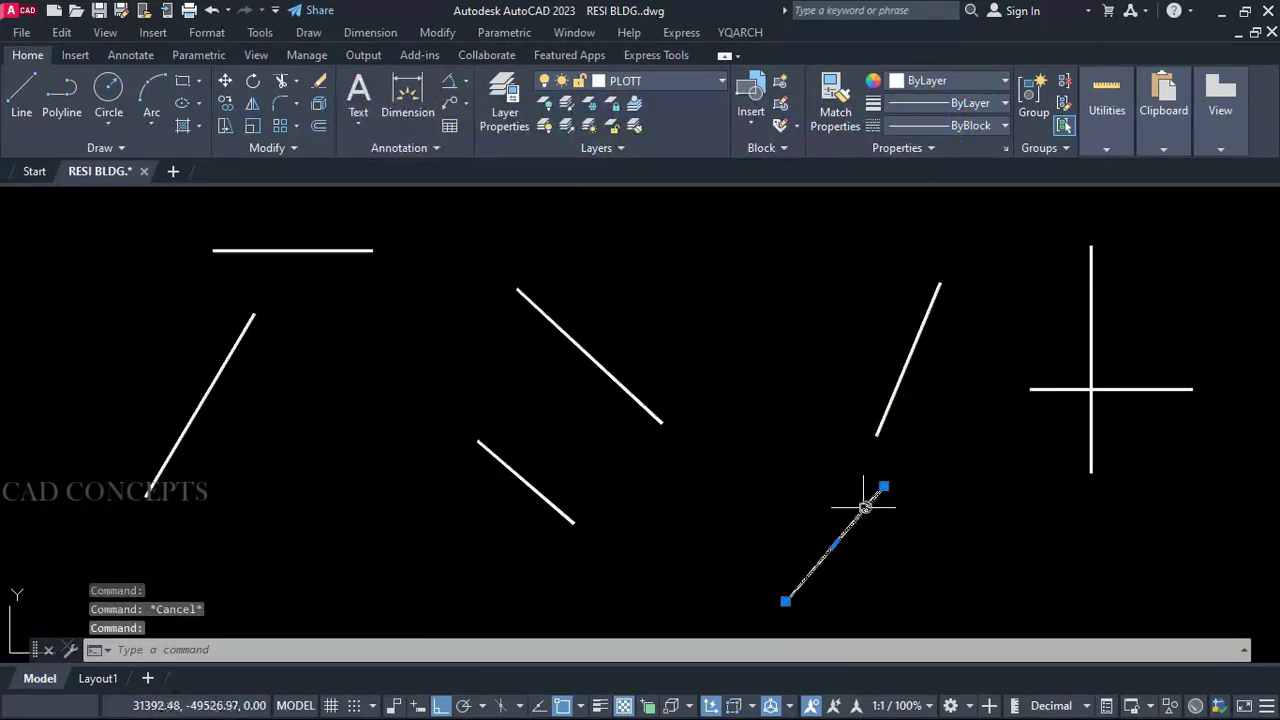
{"action": "key", "text": "Escape"}
{"action": "type", "text": "l"}
{"action": "key", "text": "space"}
{"action": "left_click", "coordinate": [668, 518]}
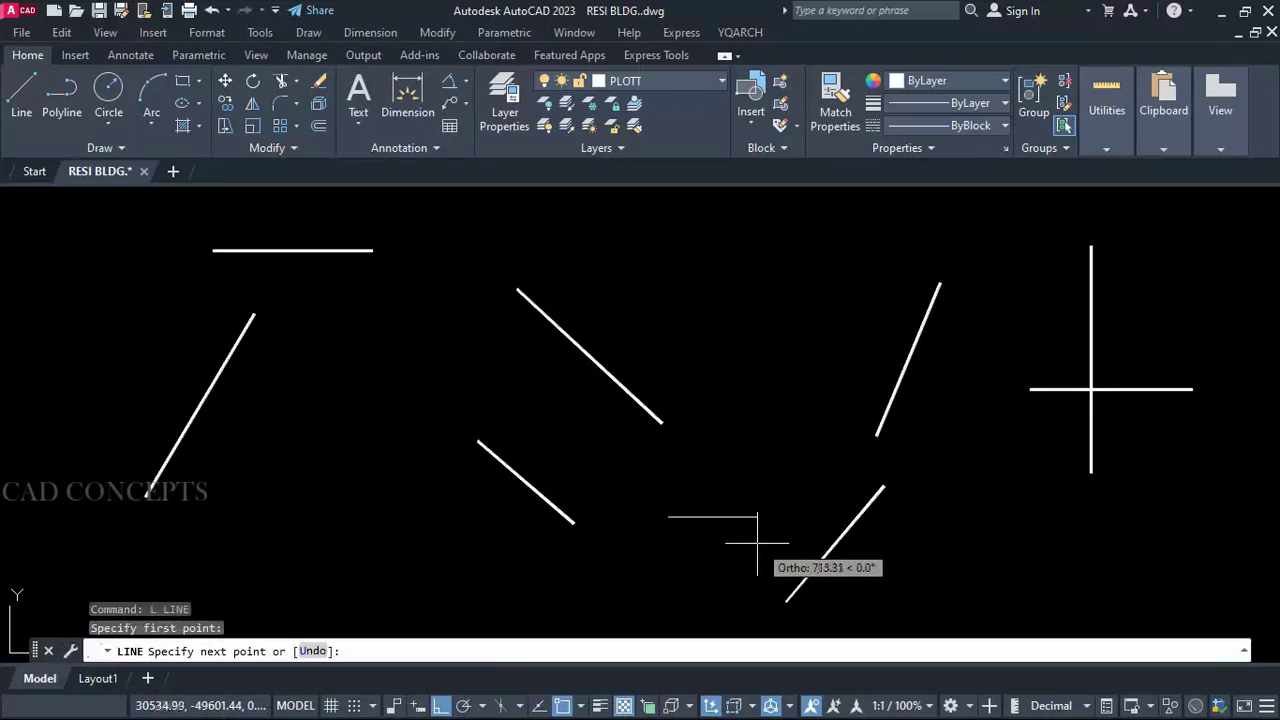
{"action": "key", "text": "Escape"}
{"action": "key", "text": "space"}
{"action": "left_click", "coordinate": [730, 369]}
{"action": "key", "text": "Escape"}
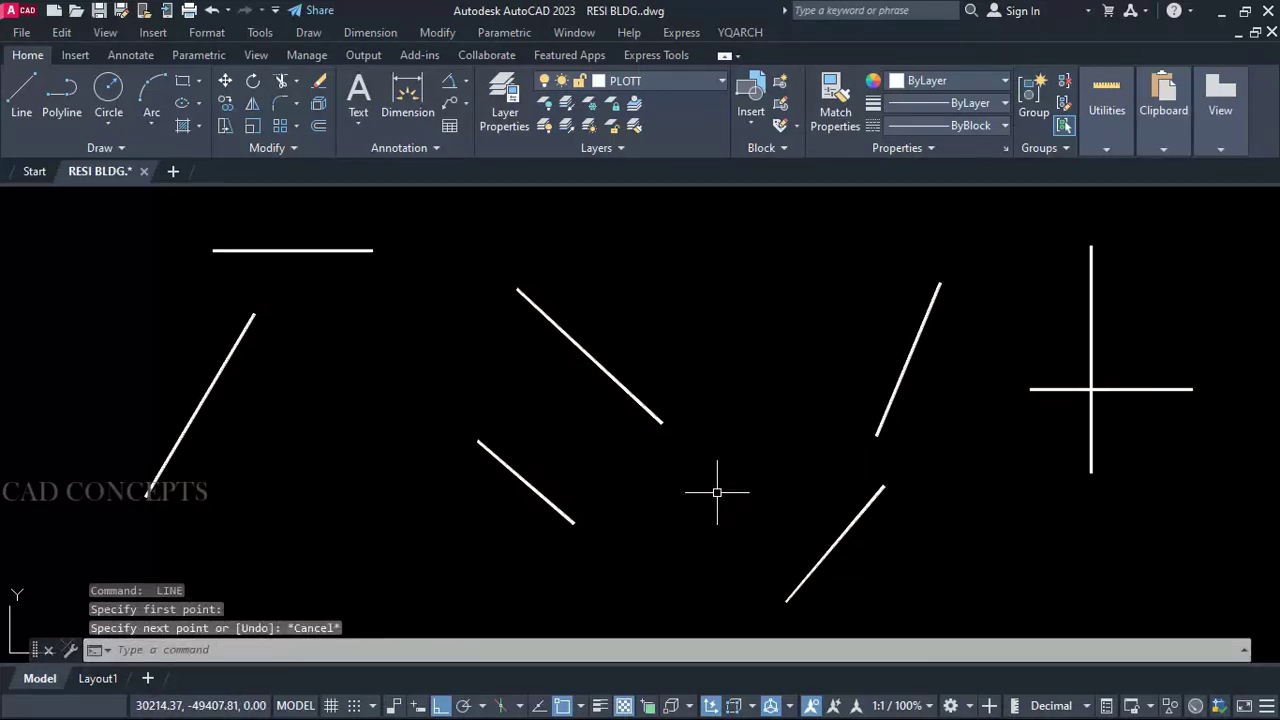
Step: Match the upper middle line's angle to the slanted line on the far left using the SSA match-rotation command
{"action": "type", "text": "ssa"}
{"action": "key", "text": "space"}
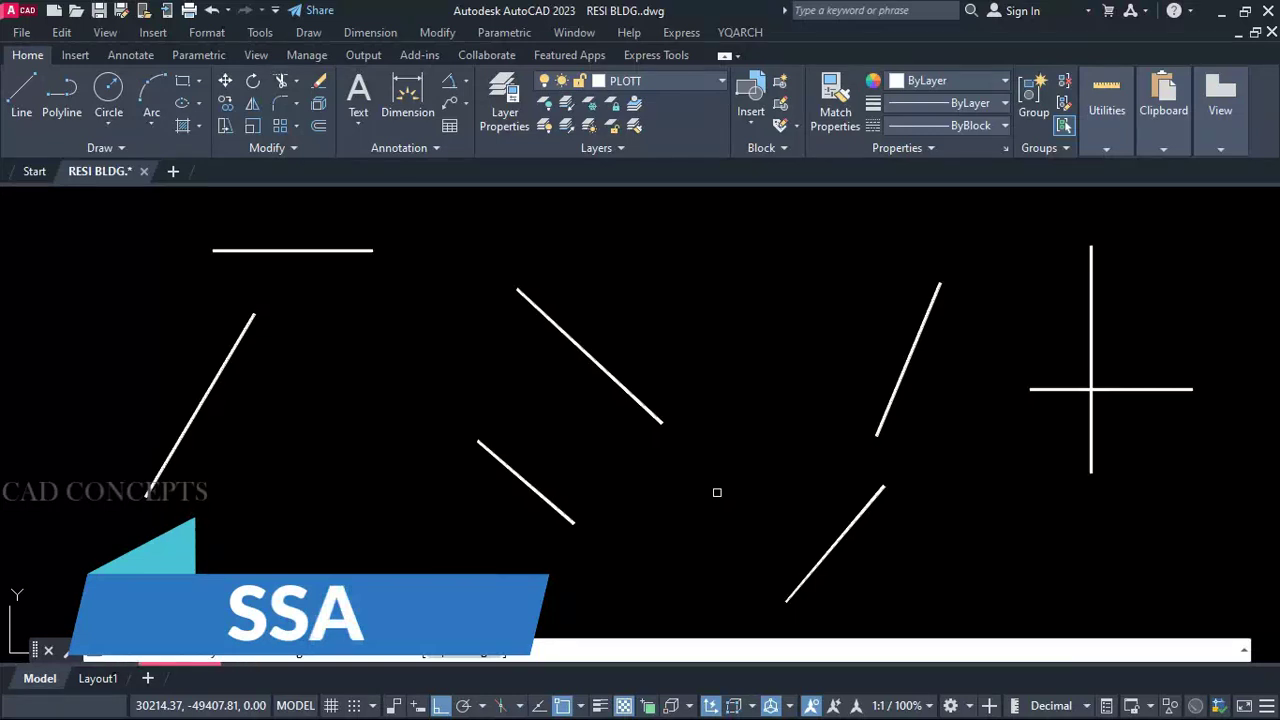
{"action": "left_click", "coordinate": [214, 381]}
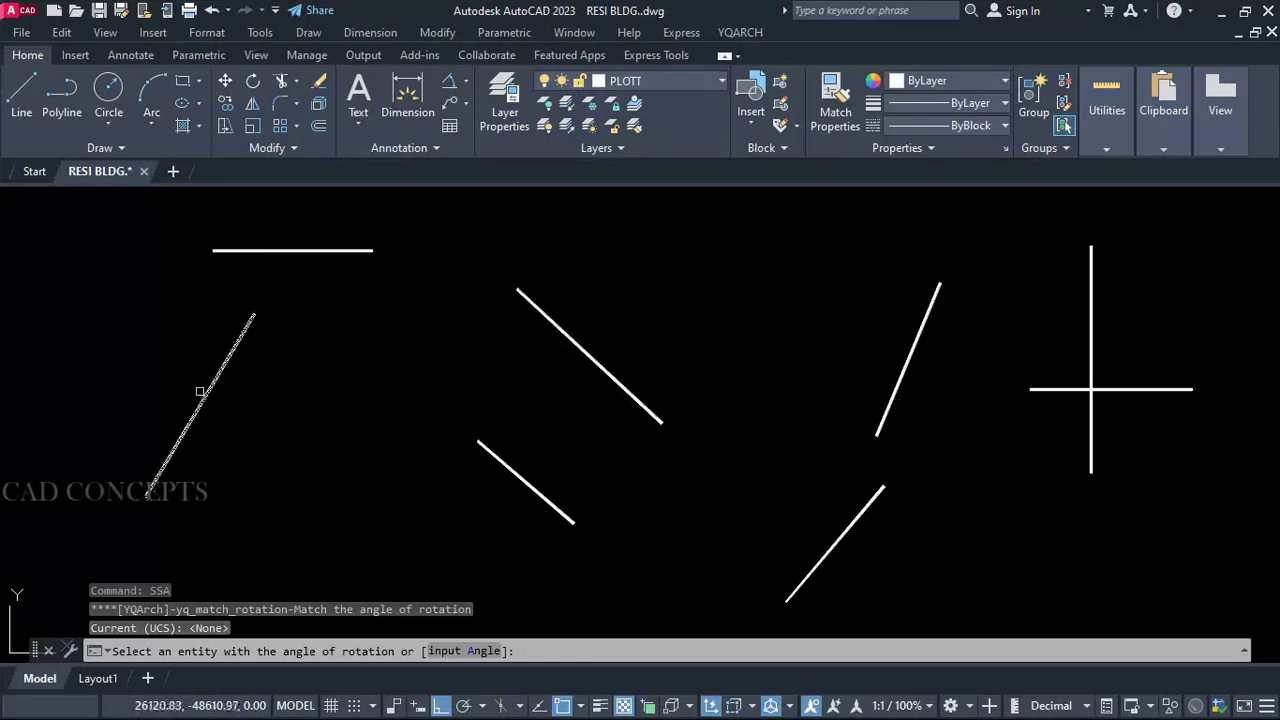
{"action": "left_click", "coordinate": [202, 392]}
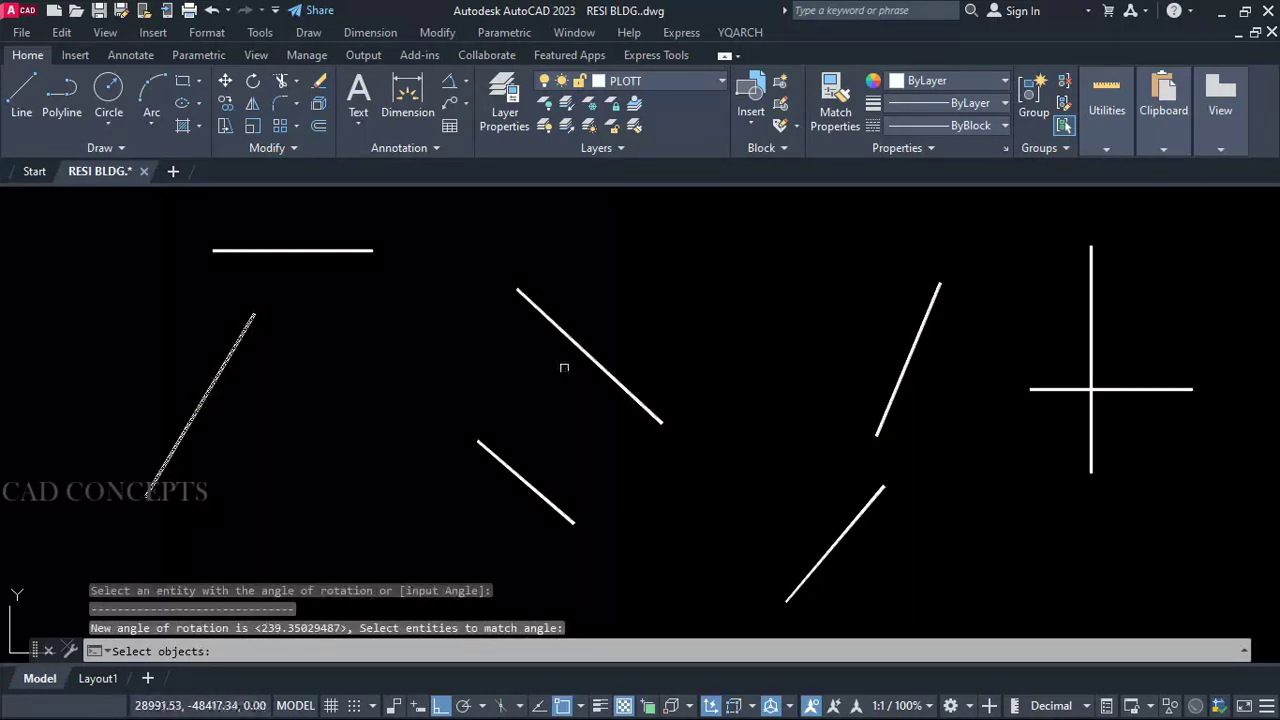
{"action": "left_click", "coordinate": [586, 354]}
{"action": "key", "text": "Return"}
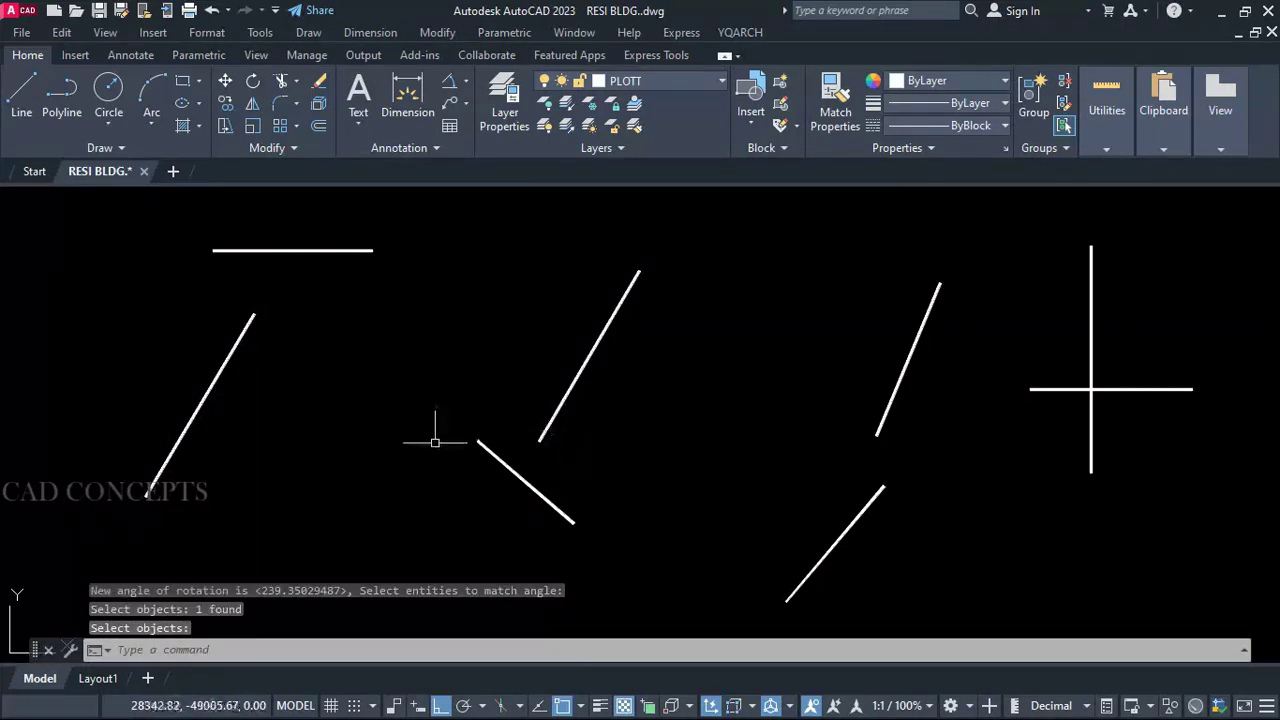
Step: Match the far-left slanted line's angle to the short lower middle line with SSA
{"action": "key", "text": "Return"}
{"action": "key", "text": "Return"}
{"action": "left_click", "coordinate": [510, 464]}
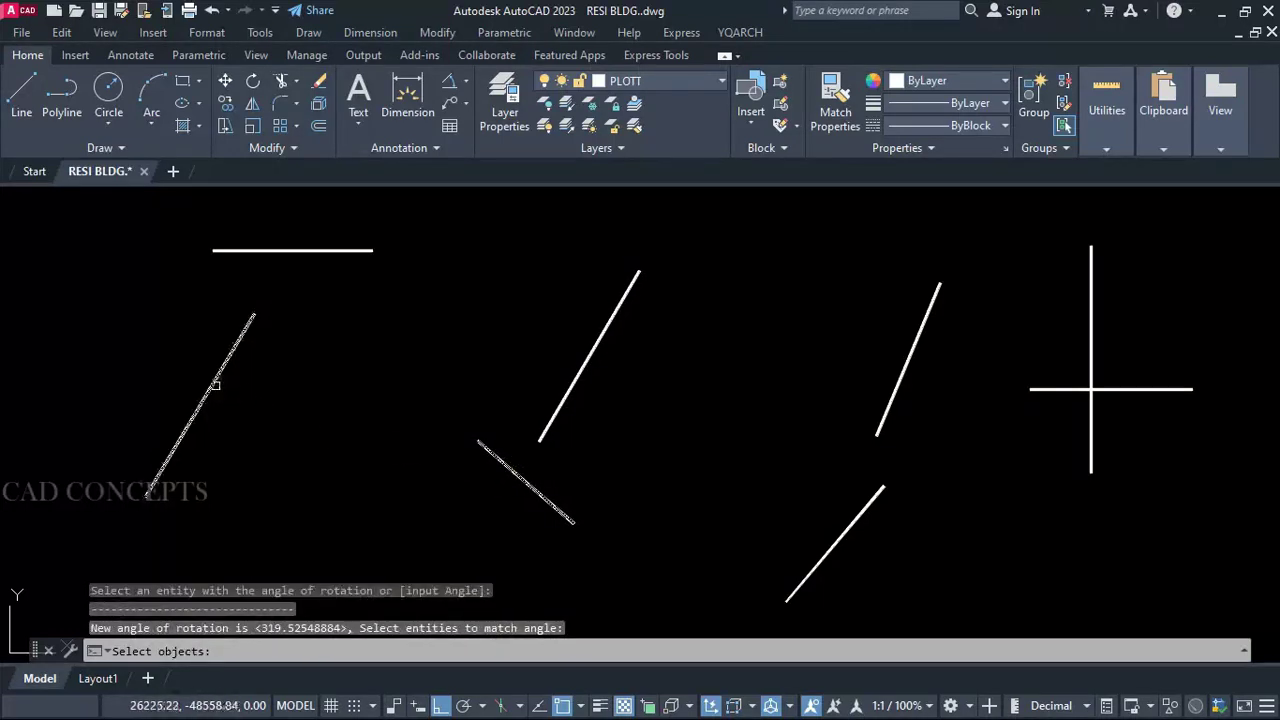
{"action": "left_click", "coordinate": [214, 385]}
{"action": "key", "text": "Return"}
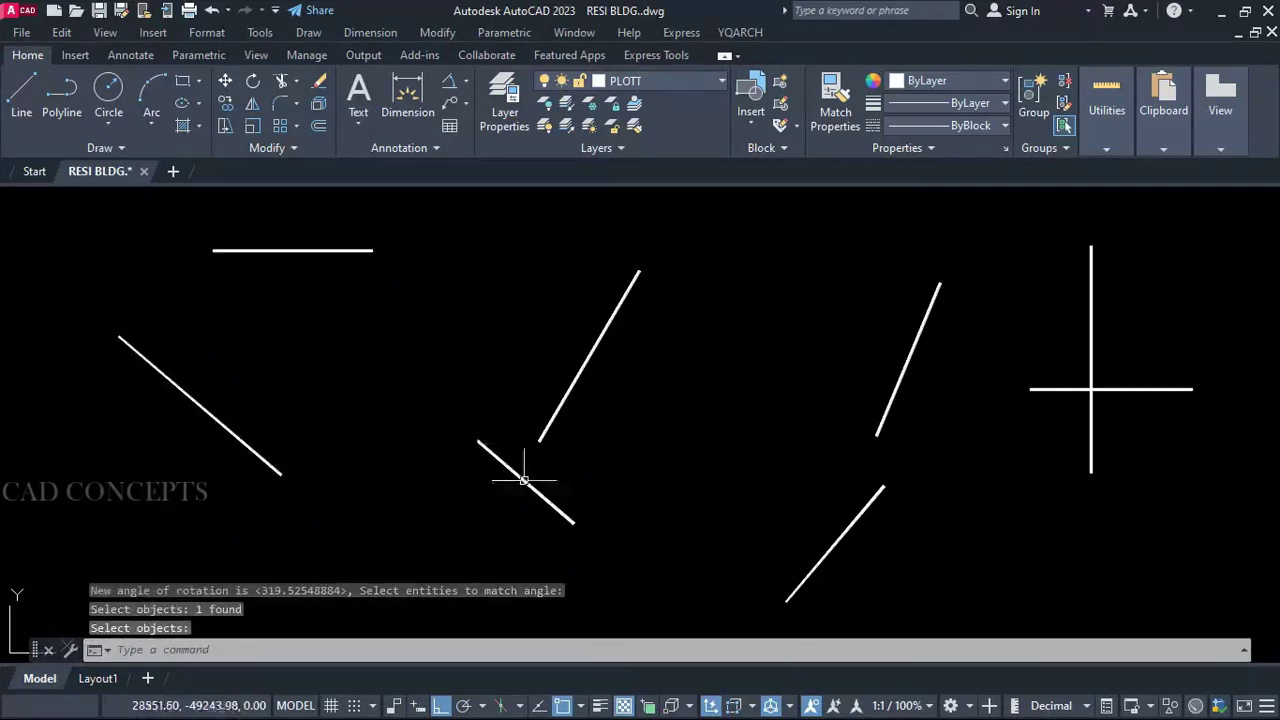
Step: Match the cross's vertical line to the angle of the lower diagonal line beside it with SSA
{"action": "key", "text": "Return"}
{"action": "key", "text": "Return"}
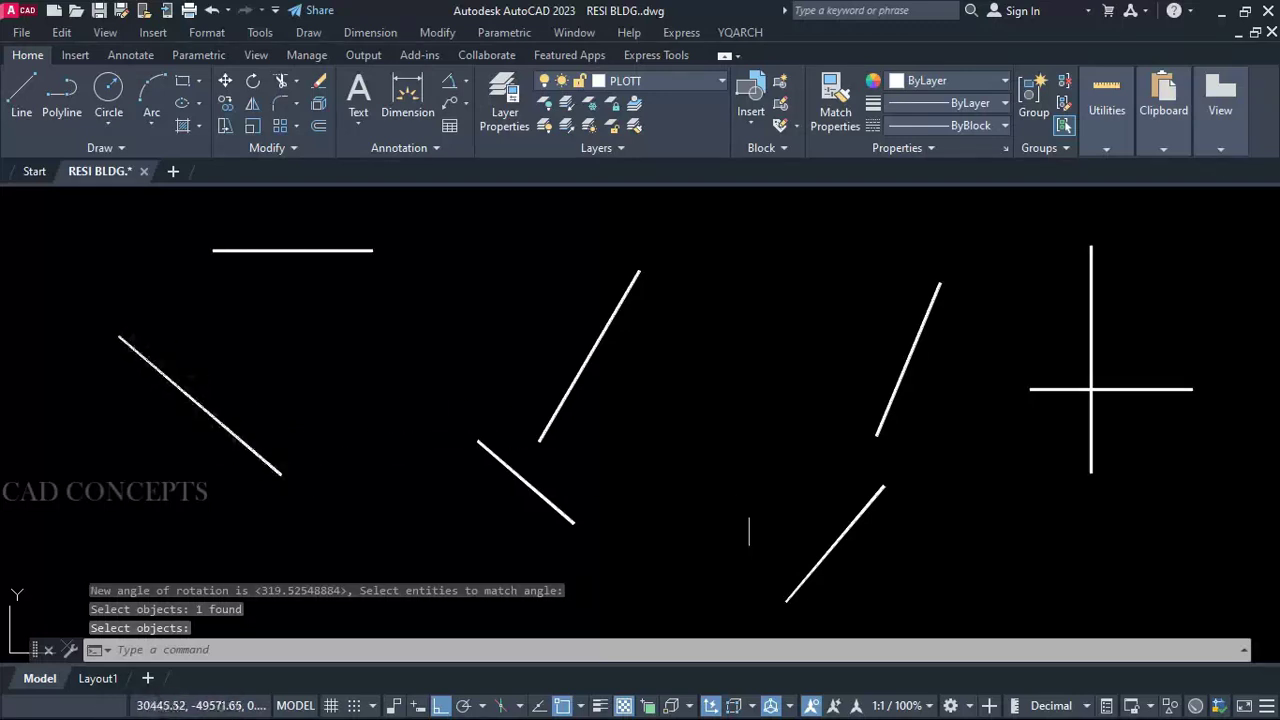
{"action": "left_click", "coordinate": [852, 524]}
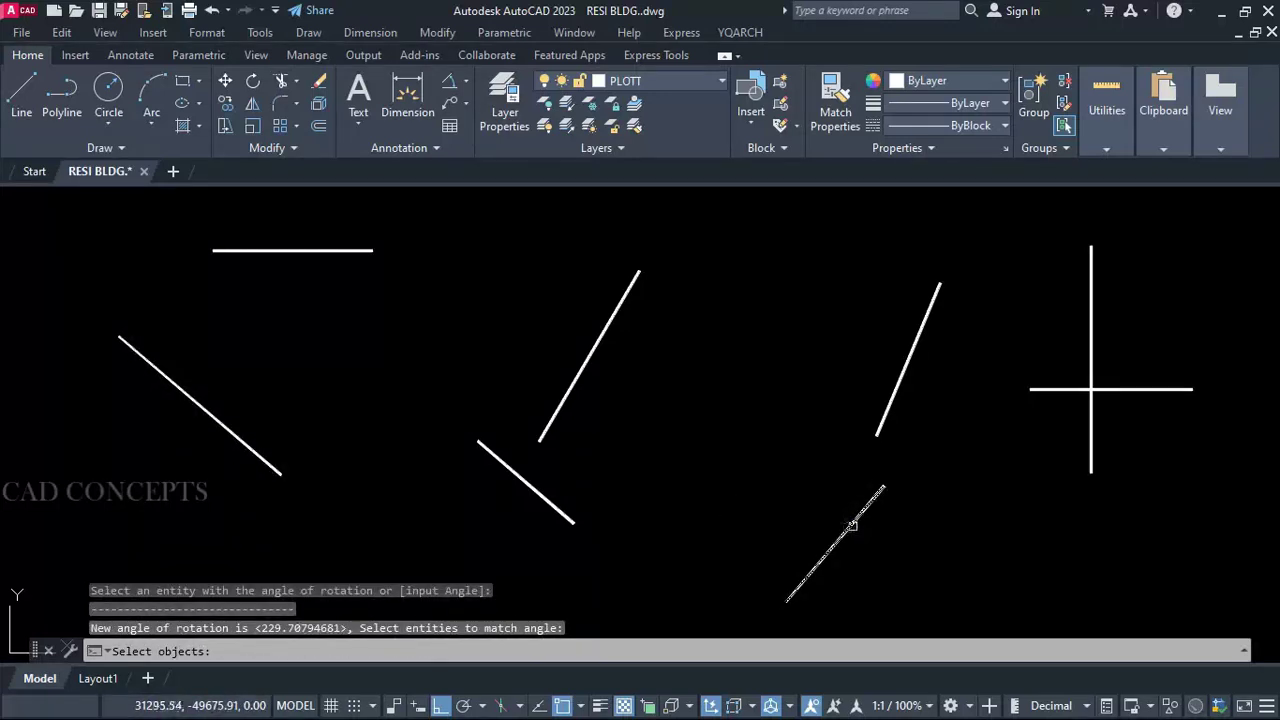
{"action": "left_click", "coordinate": [1093, 375]}
{"action": "key", "text": "Return"}
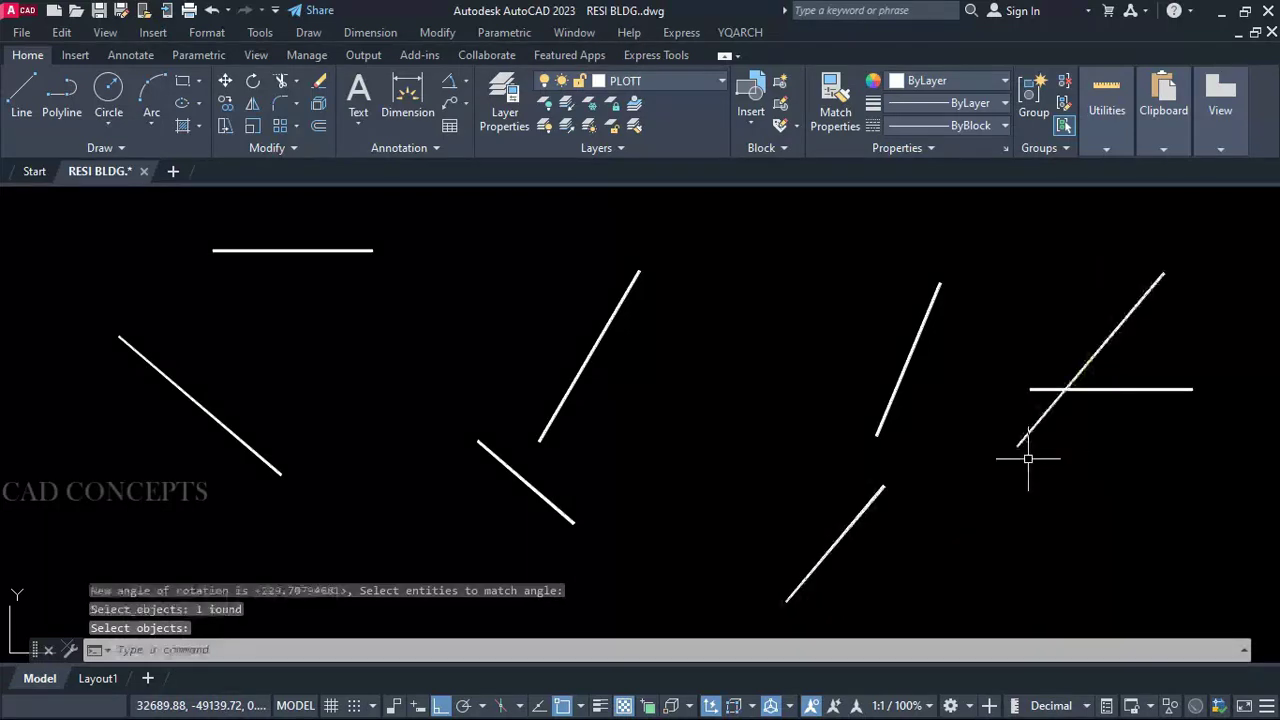
Step: Match the cross's horizontal line to the angle of the steep upper line beside it with SSA
{"action": "key", "text": "Return"}
{"action": "left_click", "coordinate": [896, 390]}
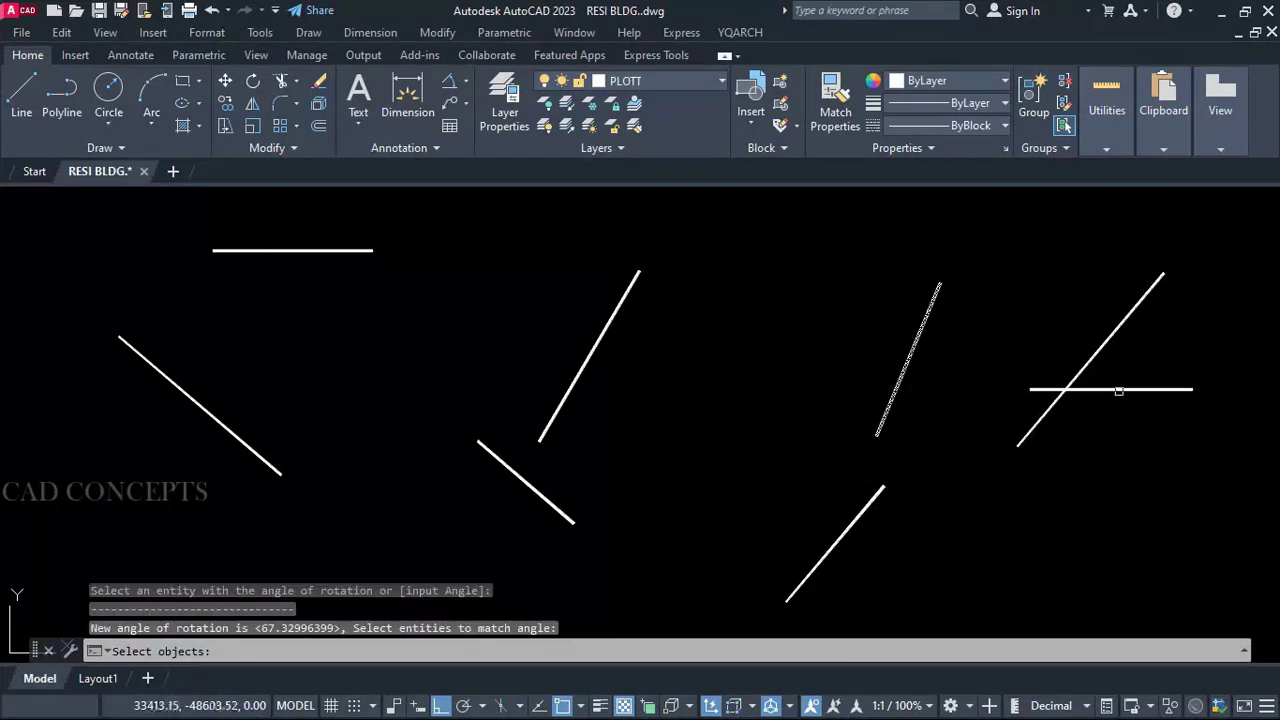
{"action": "left_click", "coordinate": [1119, 390]}
{"action": "key", "text": "Return"}
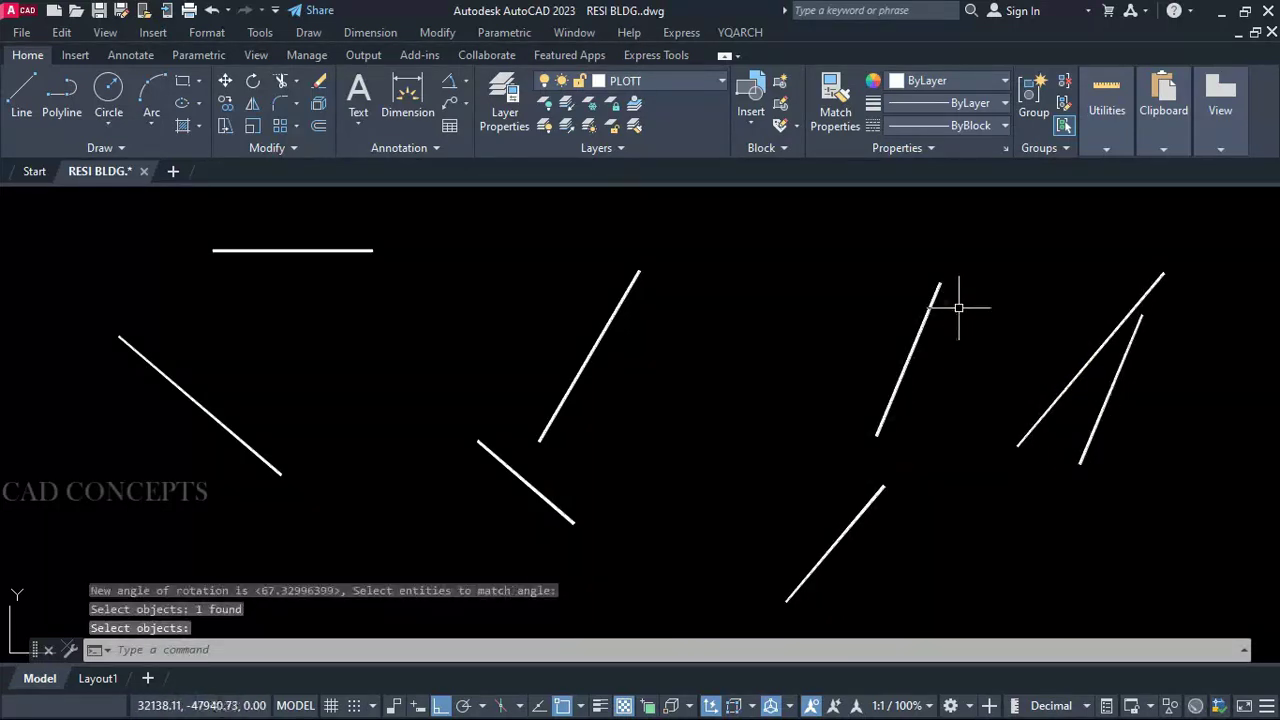
Step: Match all the remaining slanted lines together to the angle of the horizontal line with SSA
{"action": "key", "text": "Return"}
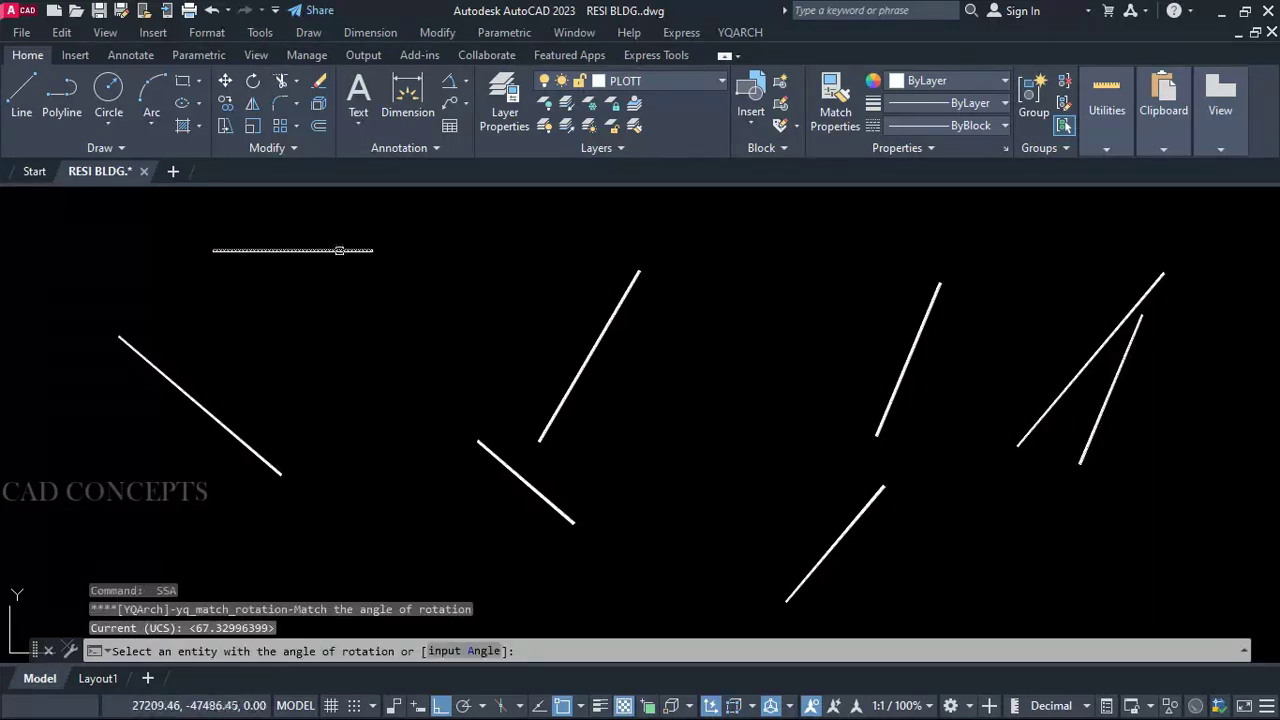
{"action": "left_click", "coordinate": [339, 250]}
{"action": "left_click", "coordinate": [1213, 314]}
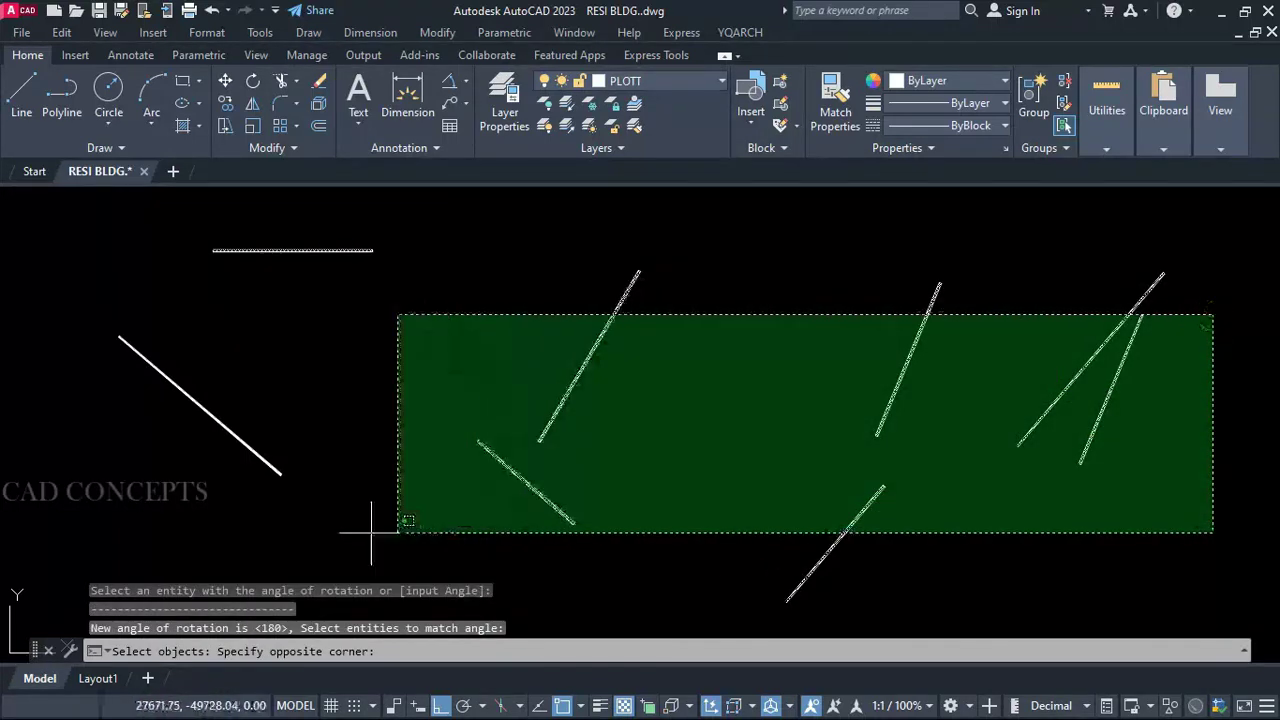
{"action": "left_click", "coordinate": [230, 555]}
{"action": "key", "text": "Return"}
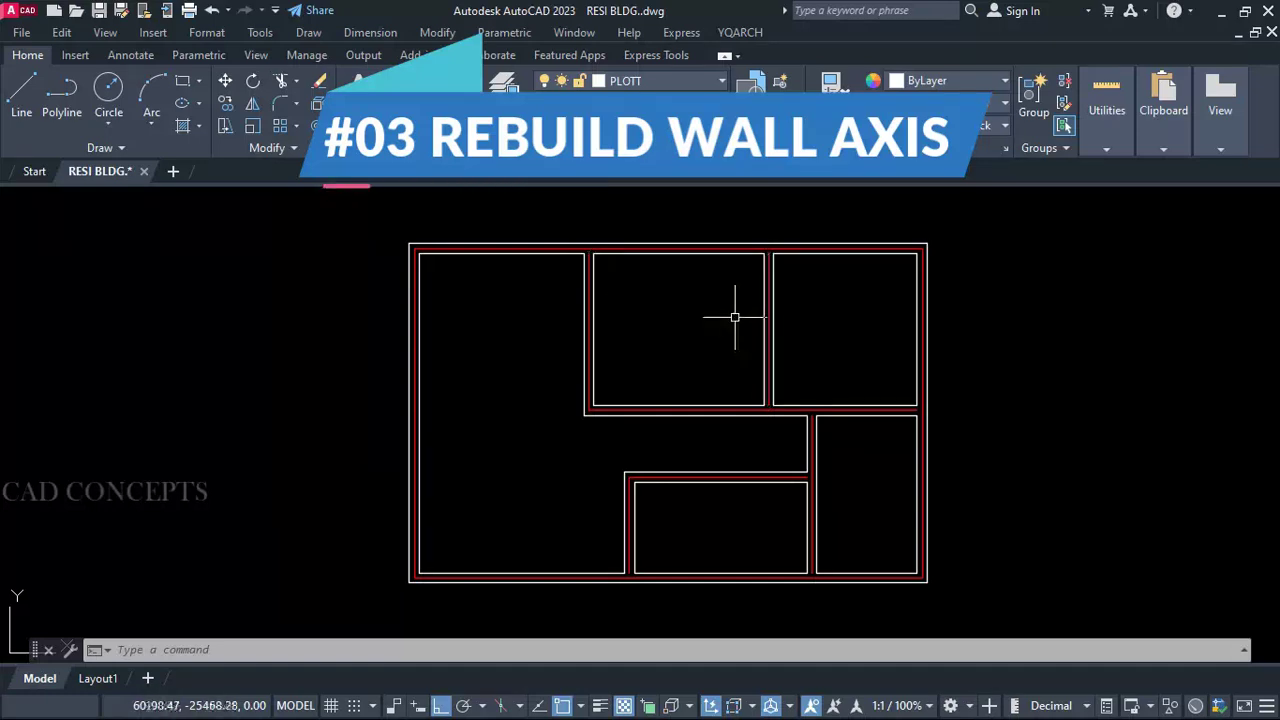
{"action": "type", "text": "m"}
{"action": "key", "text": "Return"}
{"action": "key", "text": "Escape"}
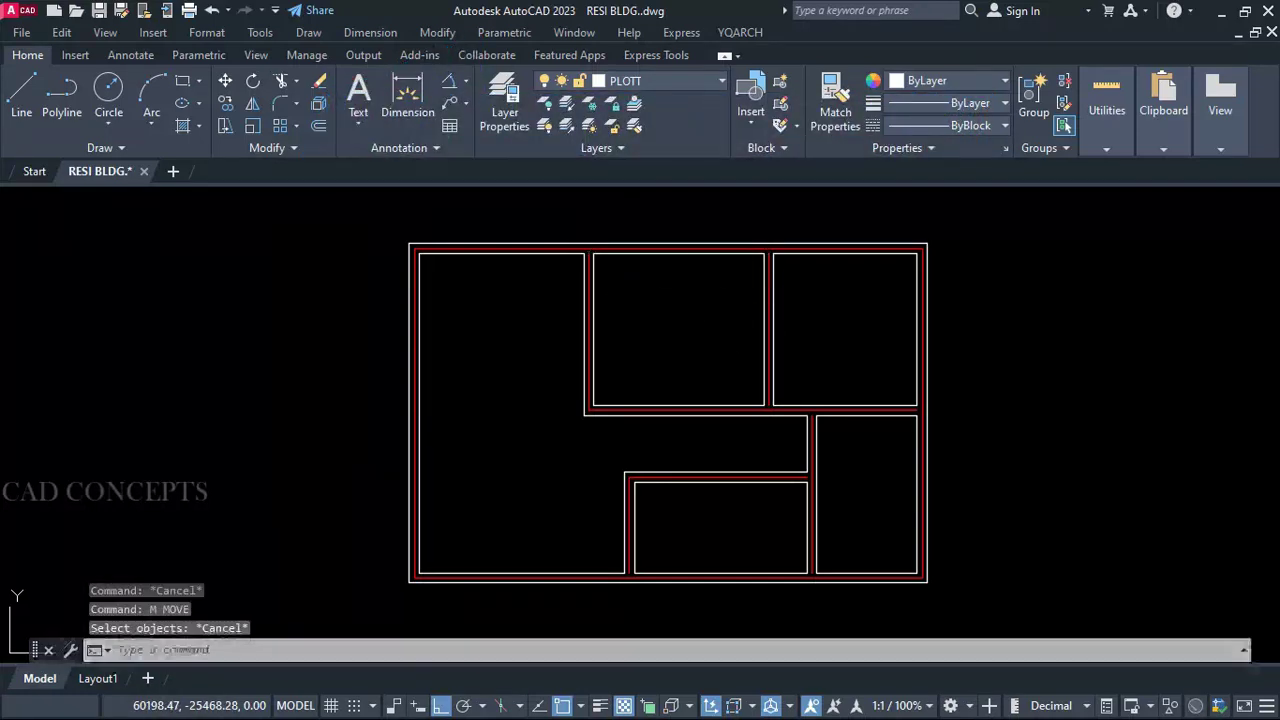
{"action": "middle_click_drag", "start_coordinate": [685, 336], "coordinate": [680, 331]}
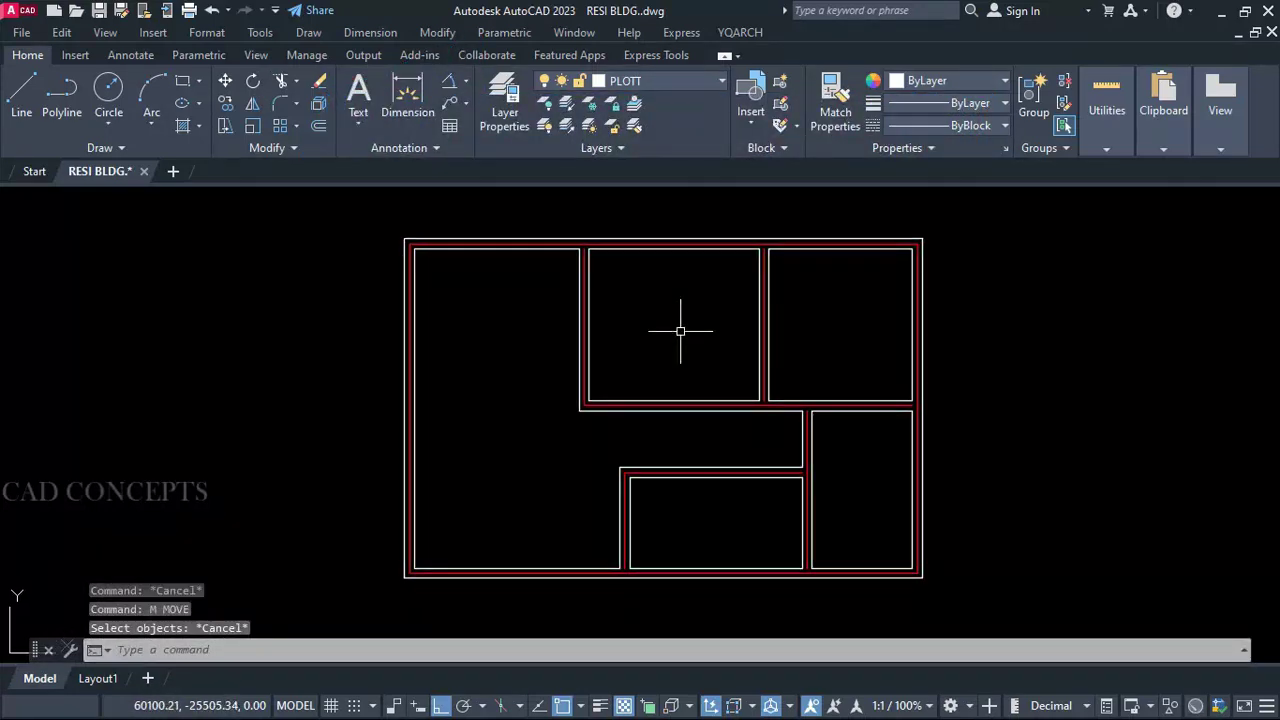
{"action": "type", "text": "e"}
{"action": "key", "text": "Return"}
{"action": "type", "text": "p"}
{"action": "key", "text": "Return"}
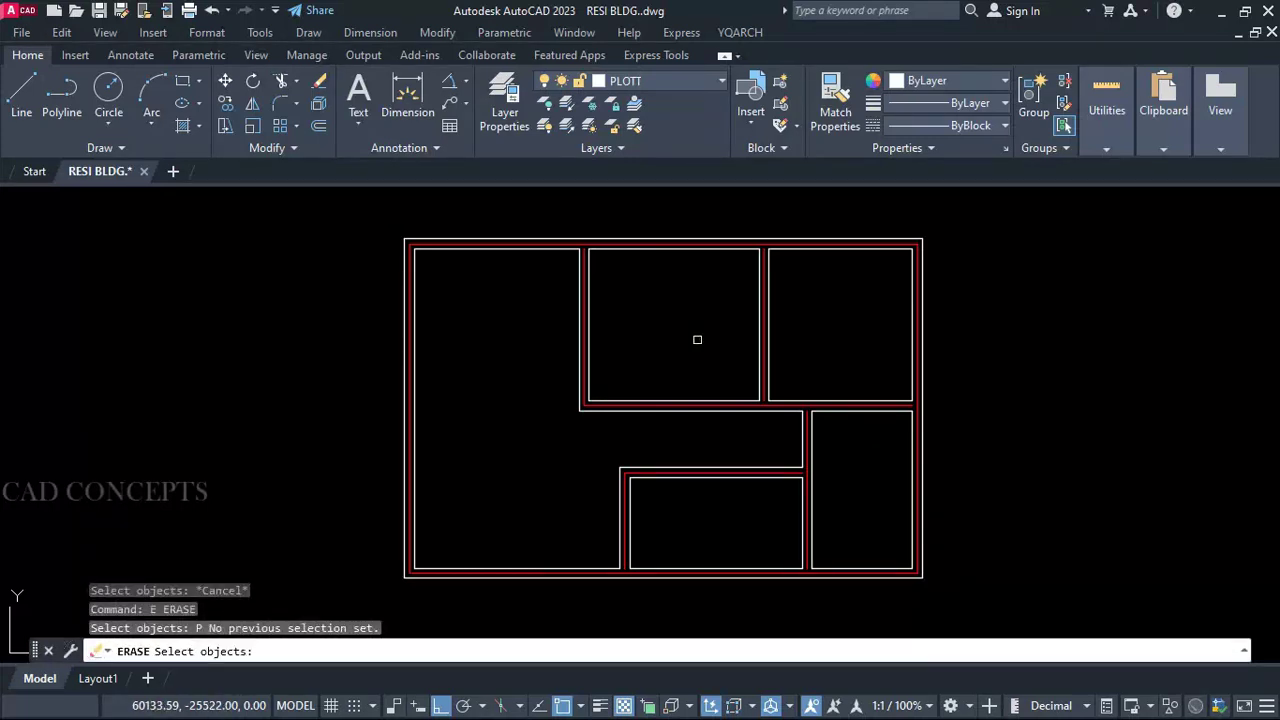
{"action": "key", "text": "Escape"}
{"action": "type", "text": "m"}
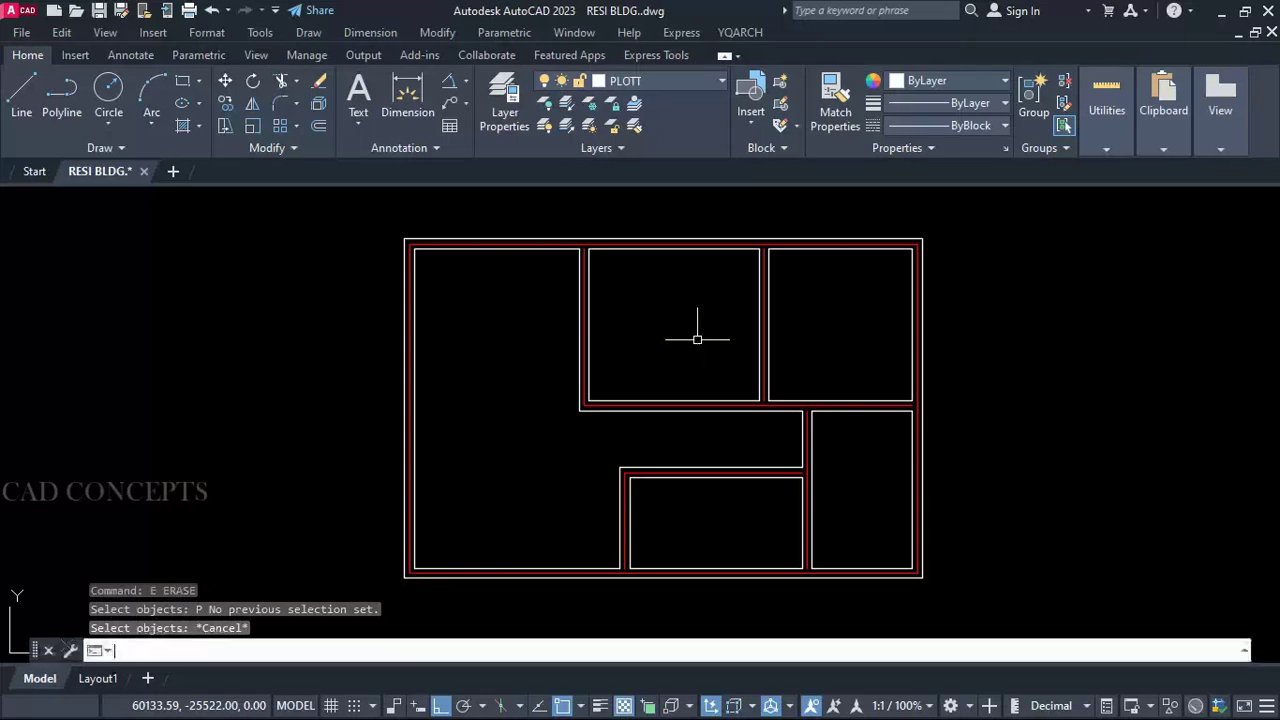
{"action": "key", "text": "Return"}
{"action": "type", "text": "p"}
{"action": "key", "text": "Return"}
{"action": "key", "text": "Escape"}
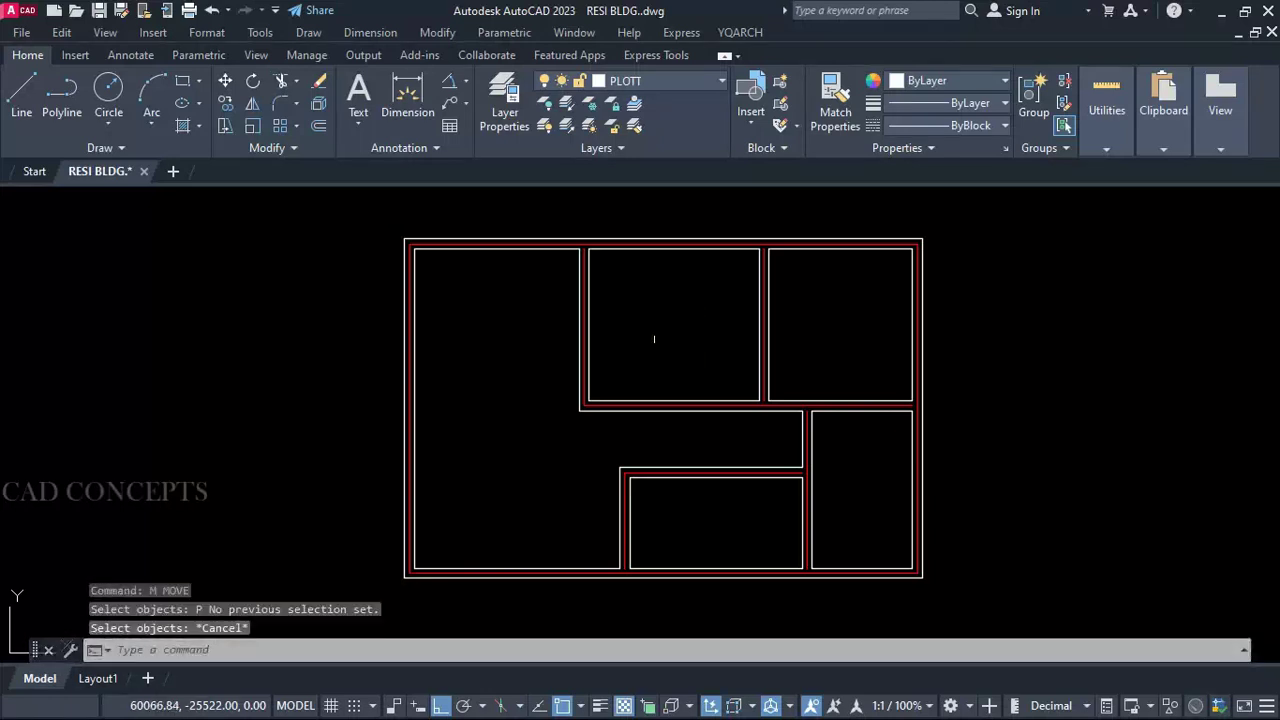
Step: Erase the red axis lines inside the walls of the floor plan
{"action": "left_click", "coordinate": [584, 291]}
{"action": "type", "text": "e"}
{"action": "key", "text": "Return"}
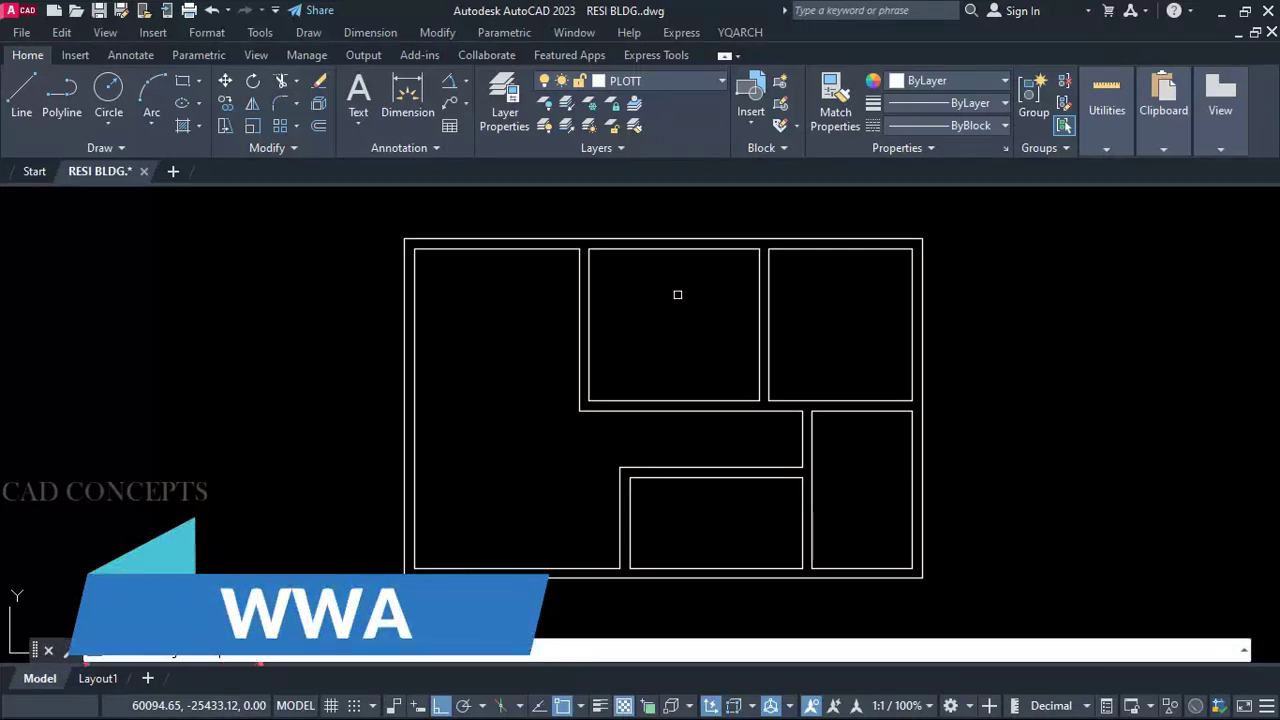
Step: Rebuild the wall axes from all walls of the plan using the WWA command
{"action": "left_click", "coordinate": [358, 214]}
{"action": "left_click", "coordinate": [1020, 620]}
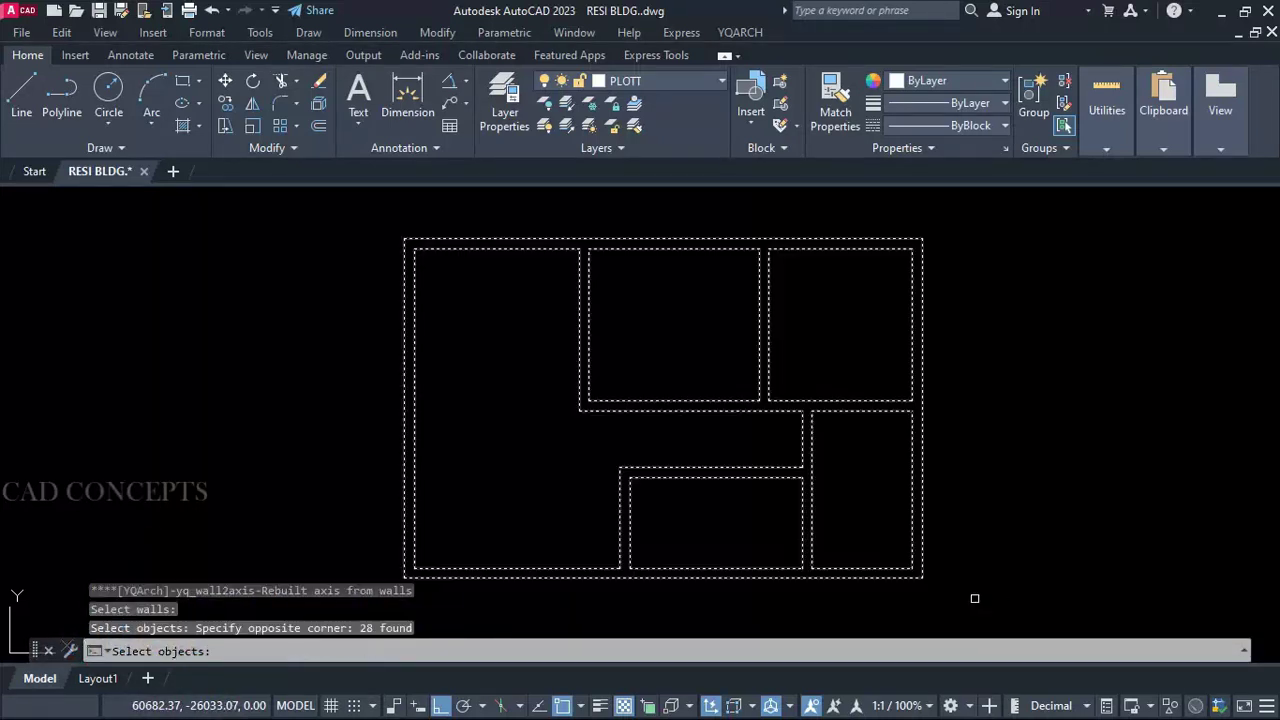
{"action": "key", "text": "Return"}
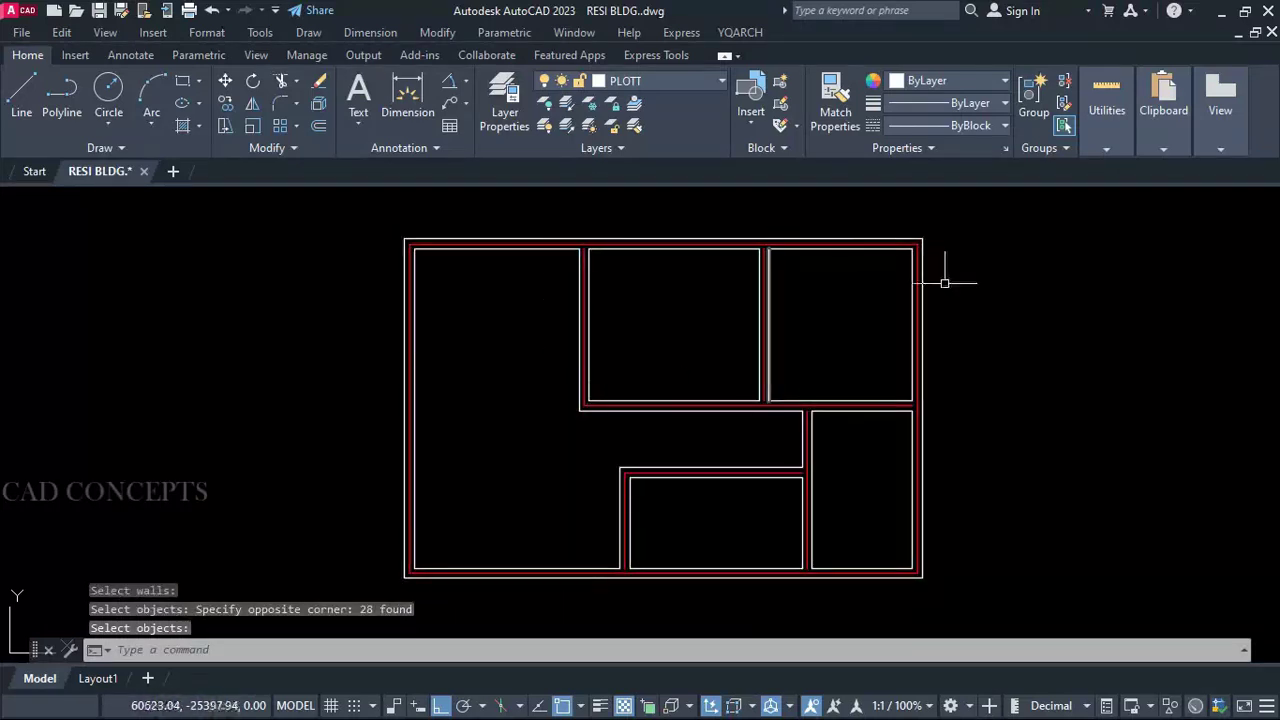
{"action": "middle_click_drag", "start_coordinate": [530, 522], "coordinate": [534, 524]}
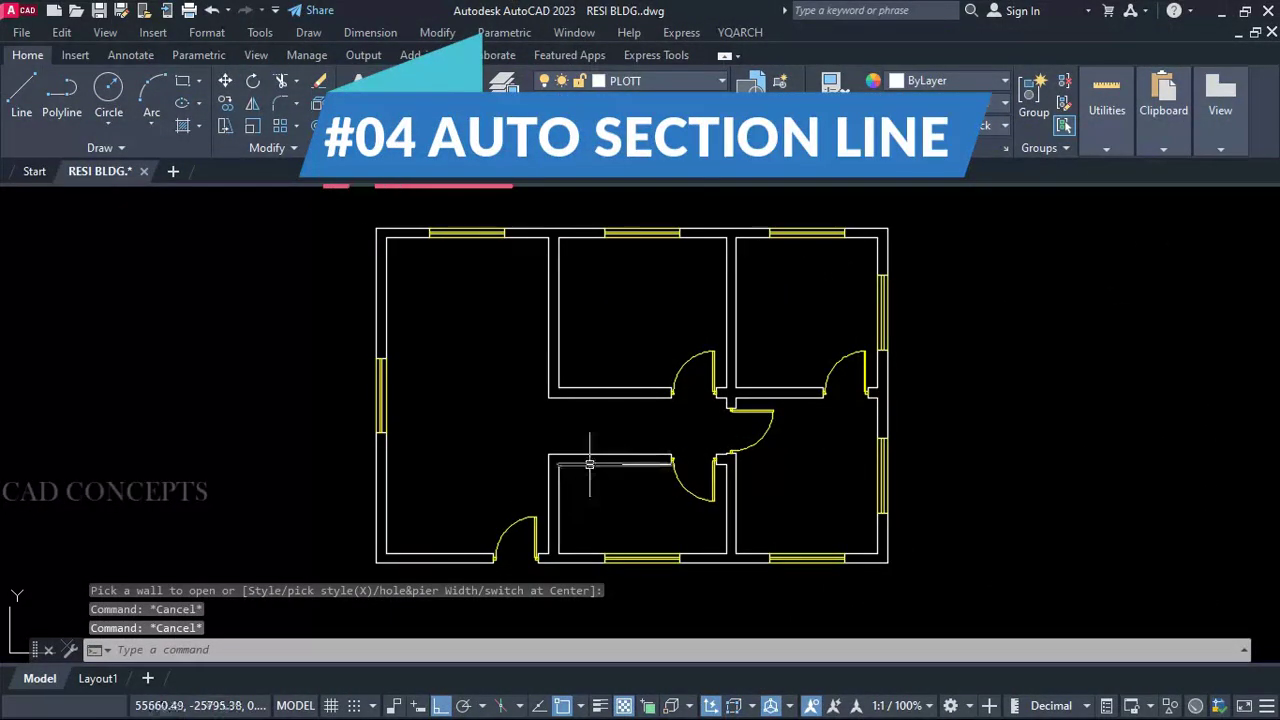
Step: Run the DMF section symbol command at the plan and set it to Type 3 with symbol number 1
{"action": "middle_click_drag", "start_coordinate": [646, 490], "coordinate": [645, 490]}
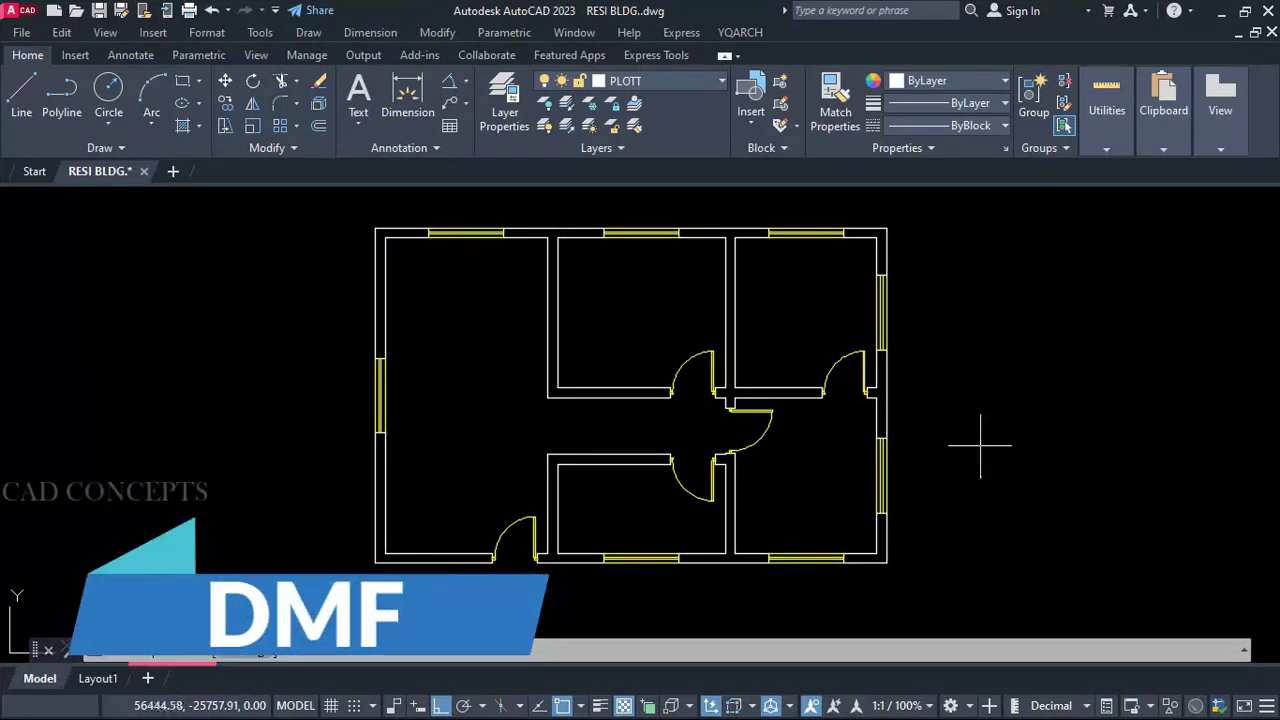
{"action": "left_click", "coordinate": [243, 651]}
{"action": "left_click", "coordinate": [247, 652]}
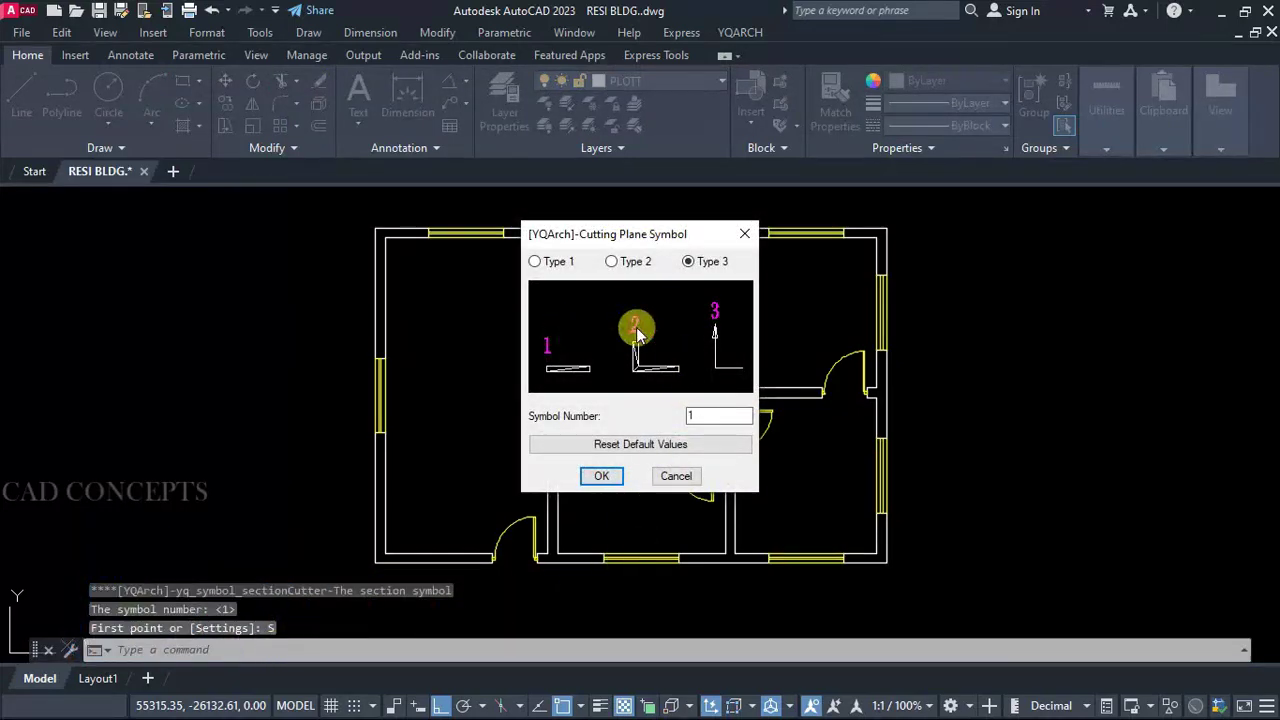
{"action": "left_click", "coordinate": [533, 261]}
{"action": "left_click", "coordinate": [614, 262]}
{"action": "left_click", "coordinate": [704, 264]}
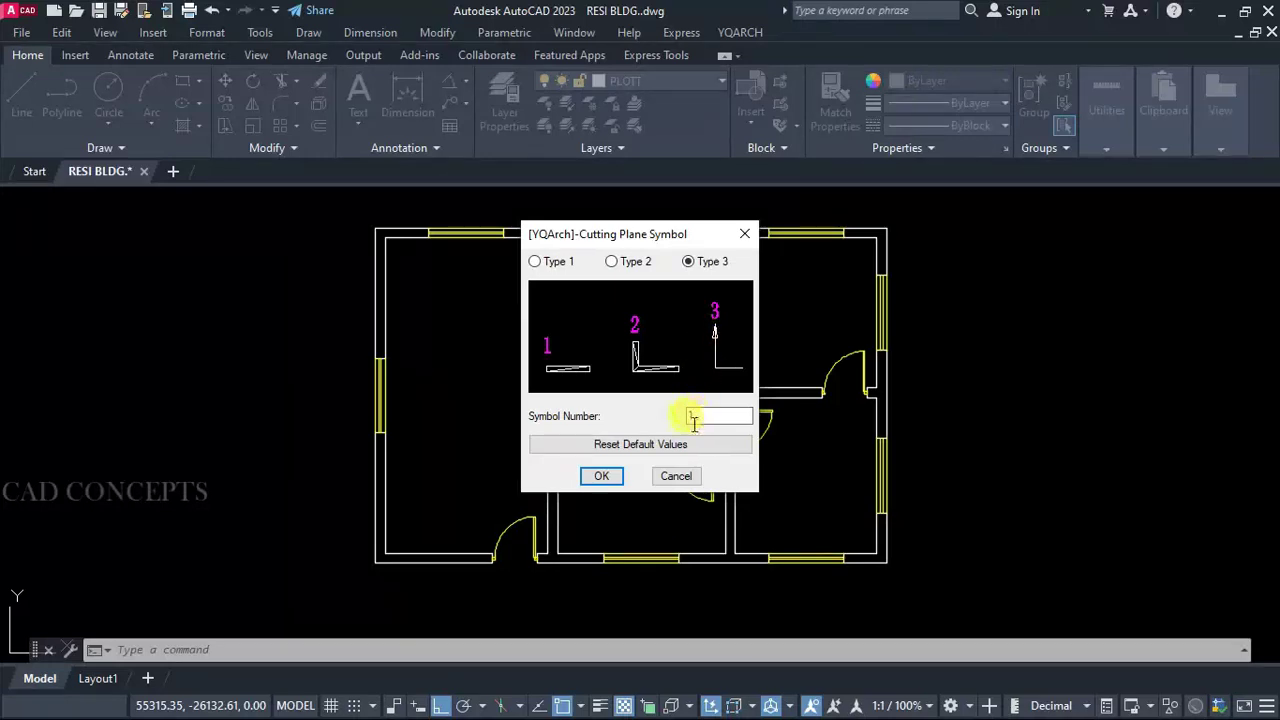
{"action": "left_click", "coordinate": [605, 477]}
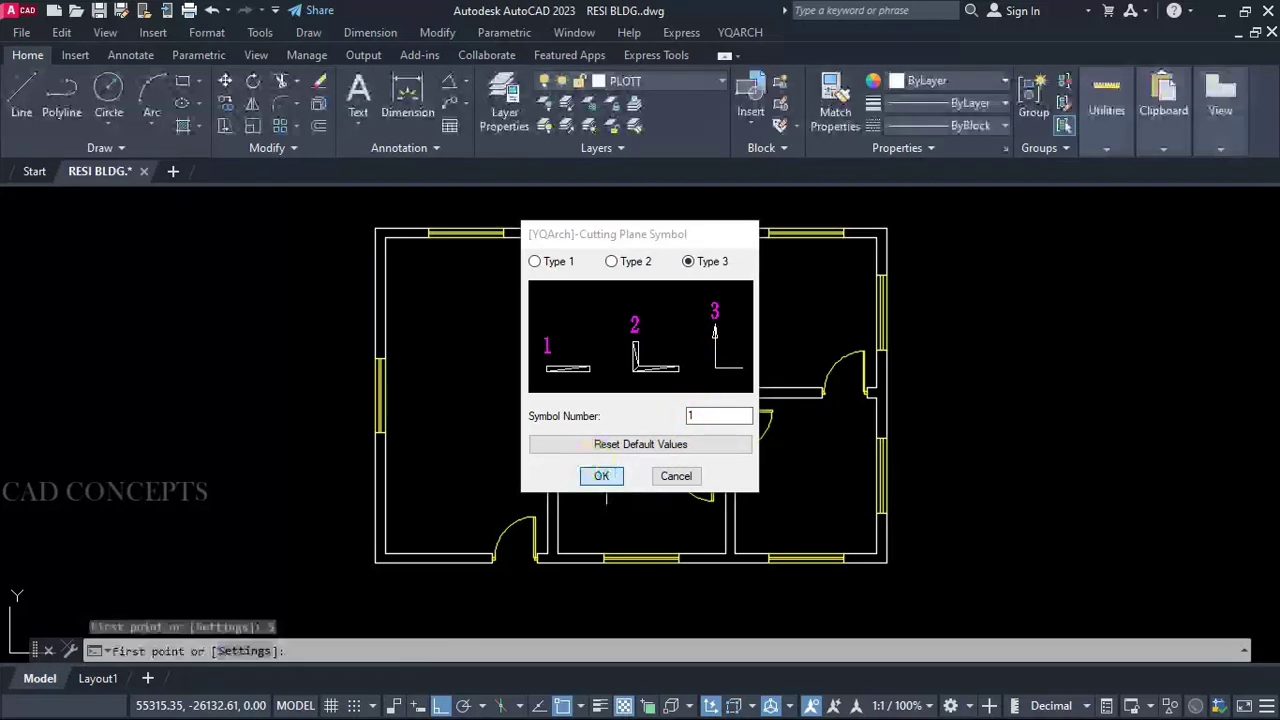
Step: Place section line 1 horizontally across the lower rooms of the plan, with its viewing direction pointing up
{"action": "left_click", "coordinate": [328, 498]}
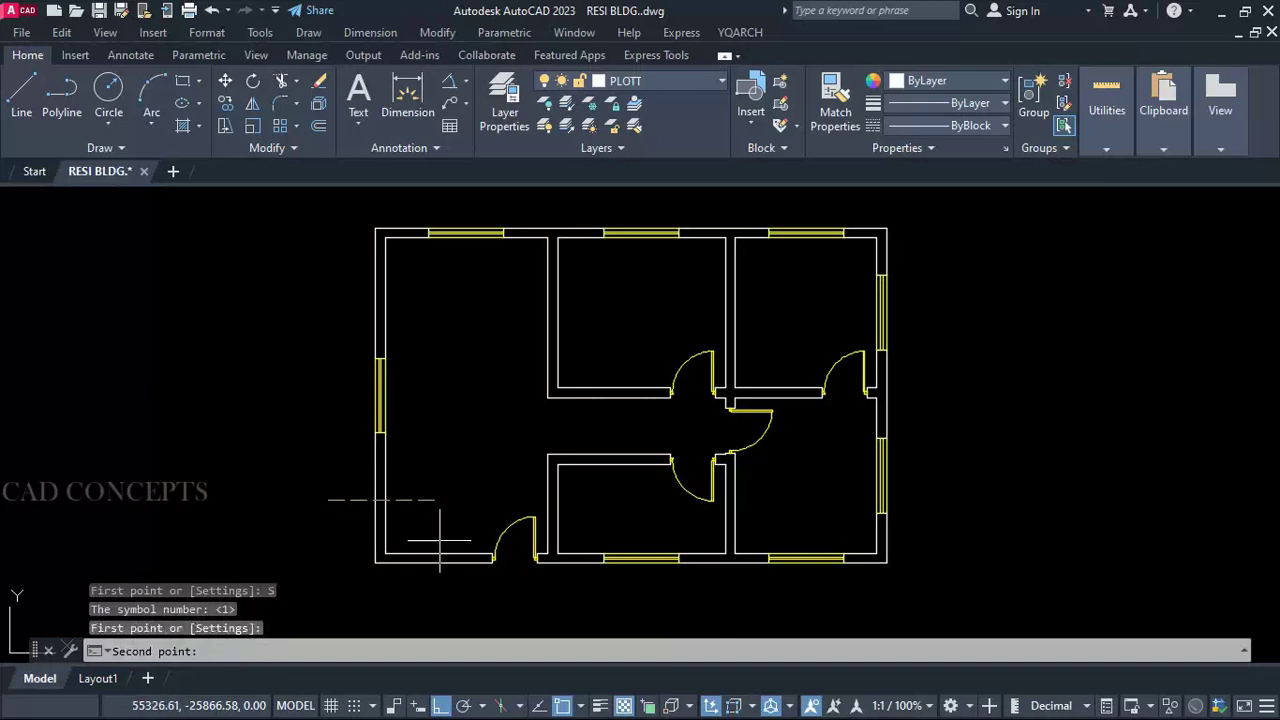
{"action": "left_click", "coordinate": [976, 500]}
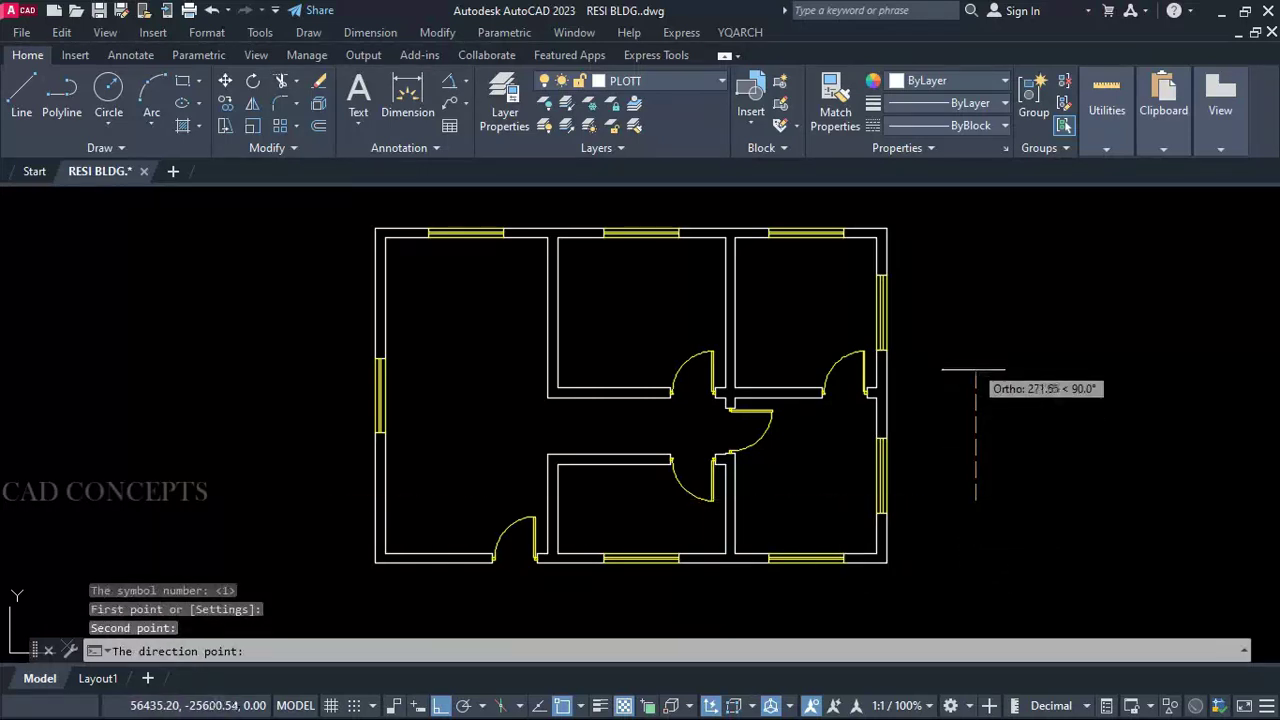
{"action": "left_click", "coordinate": [975, 380]}
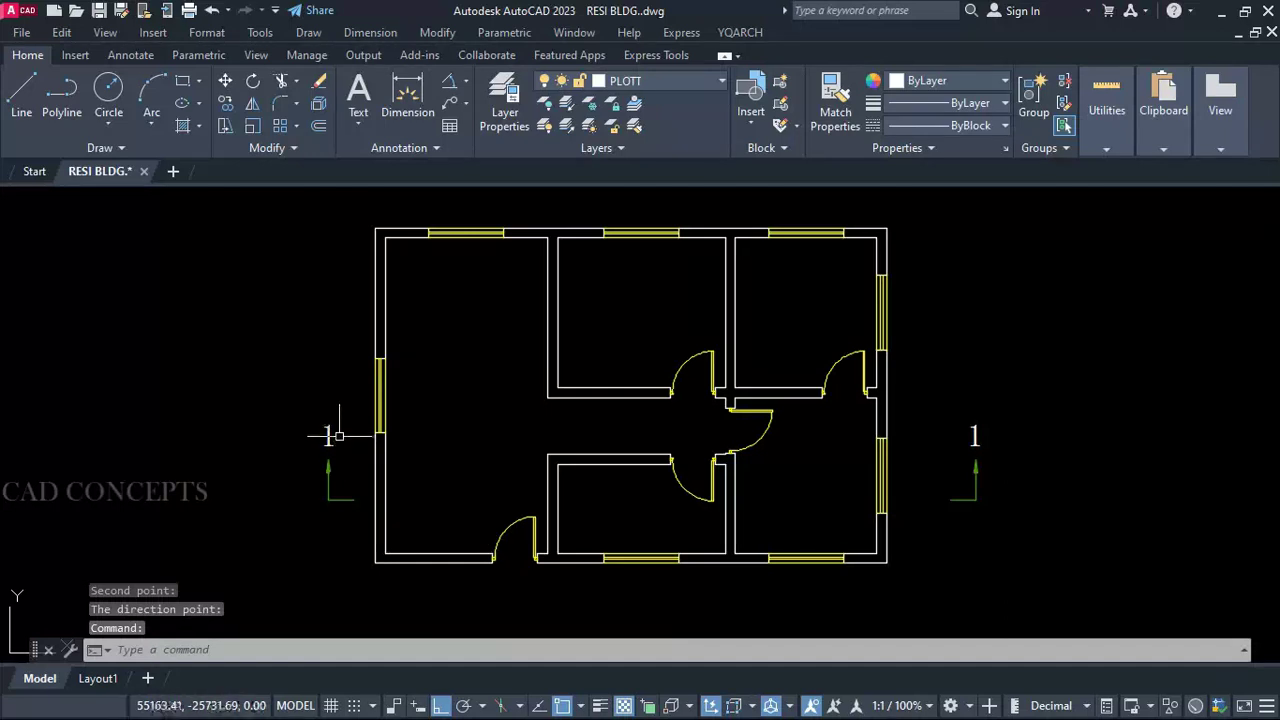
Step: Place section line 2 vertically through the large left room, with its viewing direction pointing right, using DMF
{"action": "key", "text": "Return"}
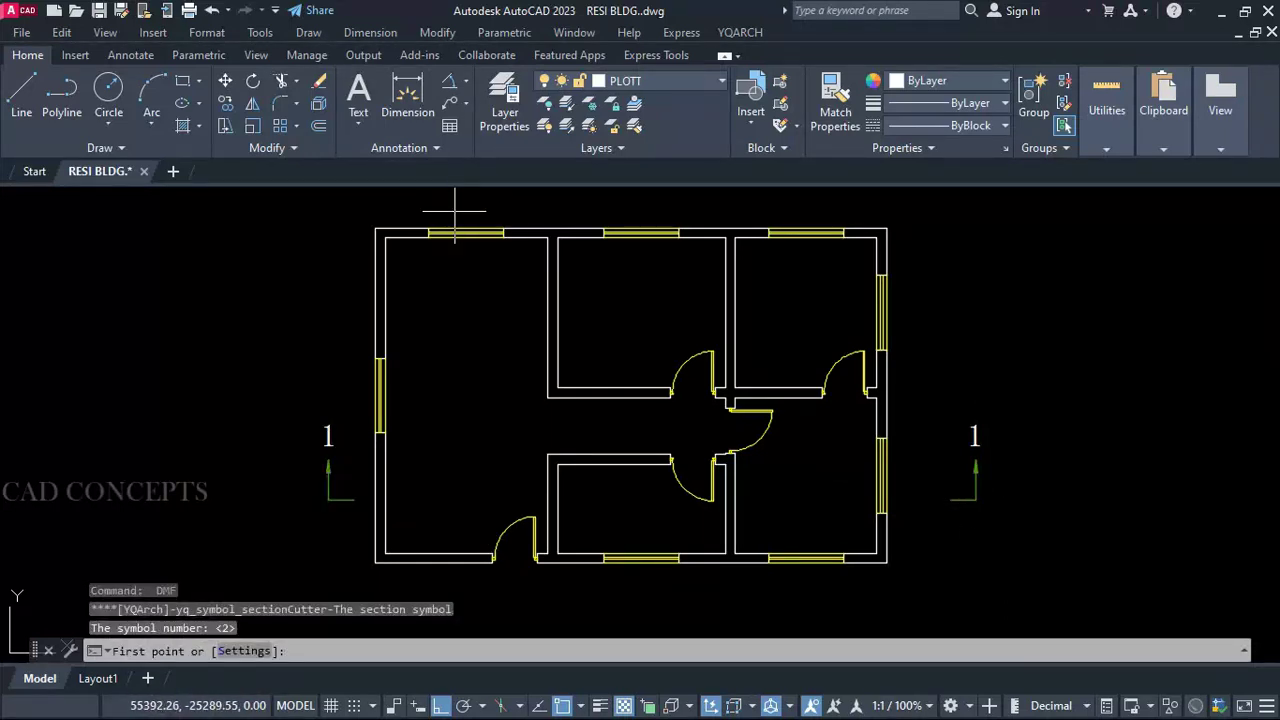
{"action": "scroll", "coordinate": [454, 211], "scroll_direction": "down", "scroll_amount": 2}
{"action": "middle_click_drag", "start_coordinate": [454, 200], "coordinate": [451, 214]}
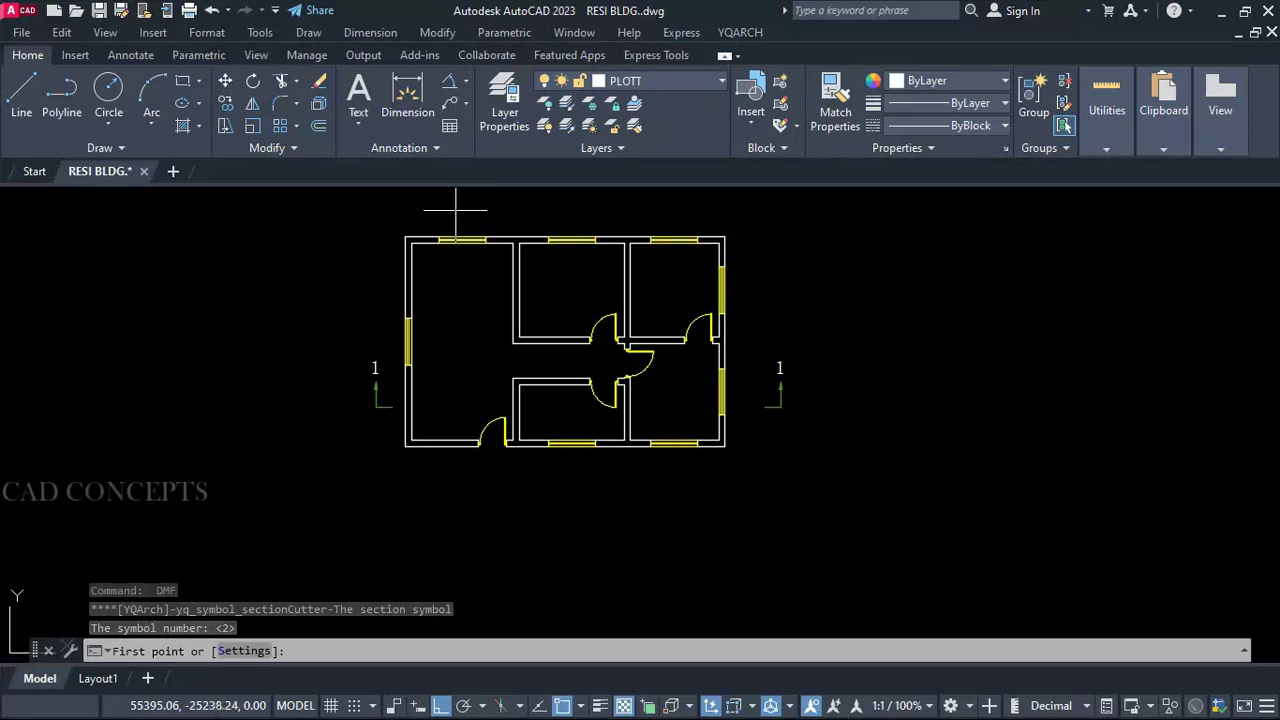
{"action": "left_click", "coordinate": [455, 210]}
{"action": "left_click", "coordinate": [447, 484]}
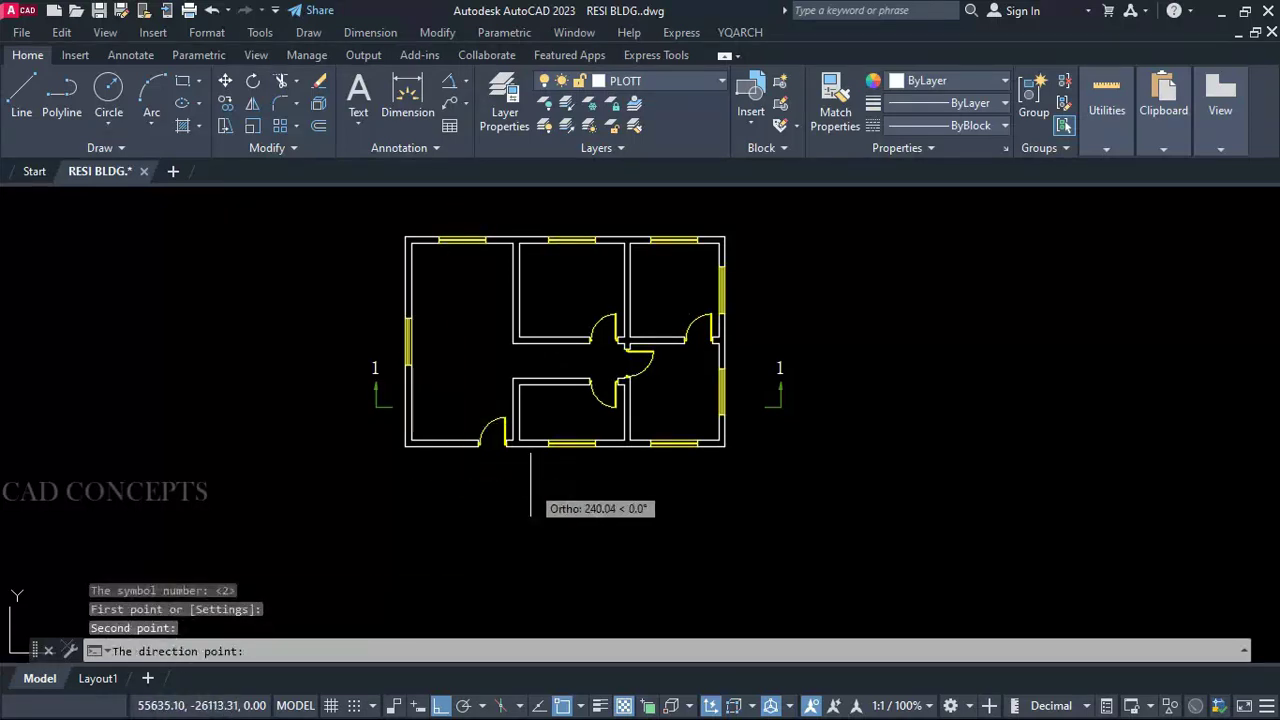
{"action": "left_click", "coordinate": [531, 515]}
{"action": "middle_click_drag", "start_coordinate": [469, 375], "coordinate": [535, 443]}
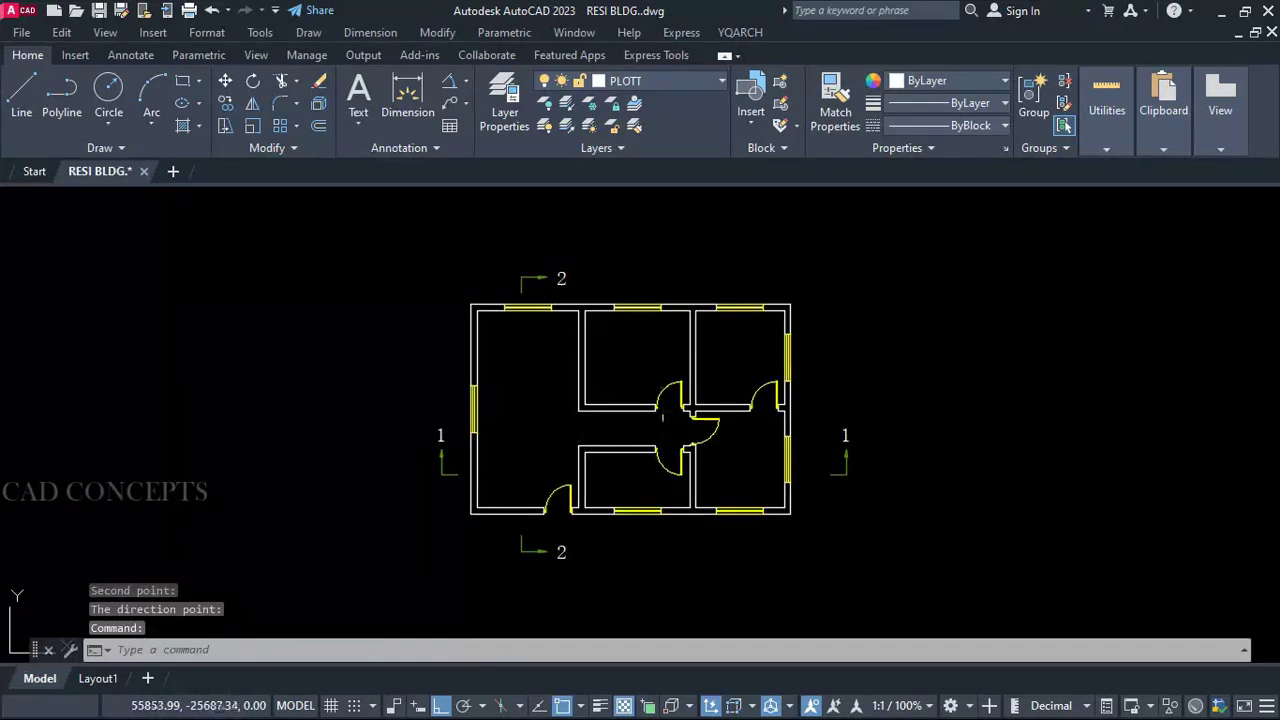
Step: Place section line 3 vertically through the two right-hand rooms, with its viewing direction pointing left
{"action": "key", "text": "Return"}
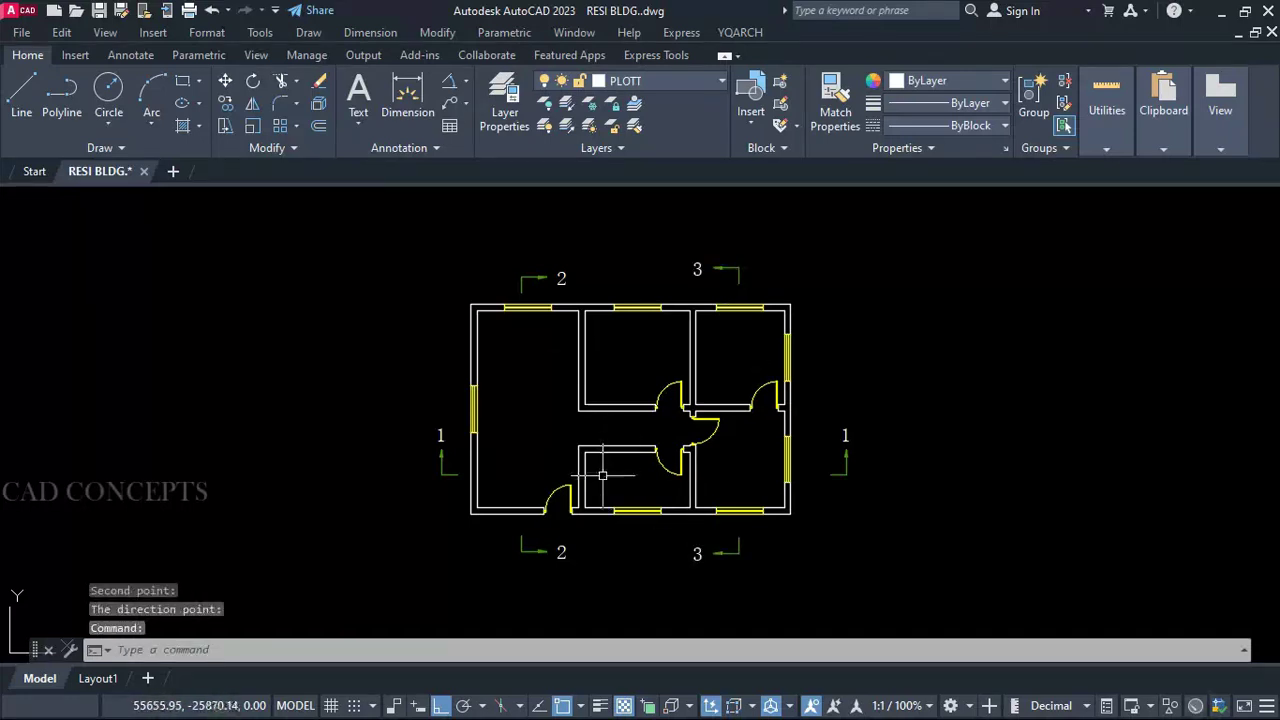
{"action": "scroll", "coordinate": [603, 476], "scroll_direction": "up", "scroll_amount": 1}
{"action": "scroll", "coordinate": [627, 507], "scroll_direction": "down", "scroll_amount": 1}
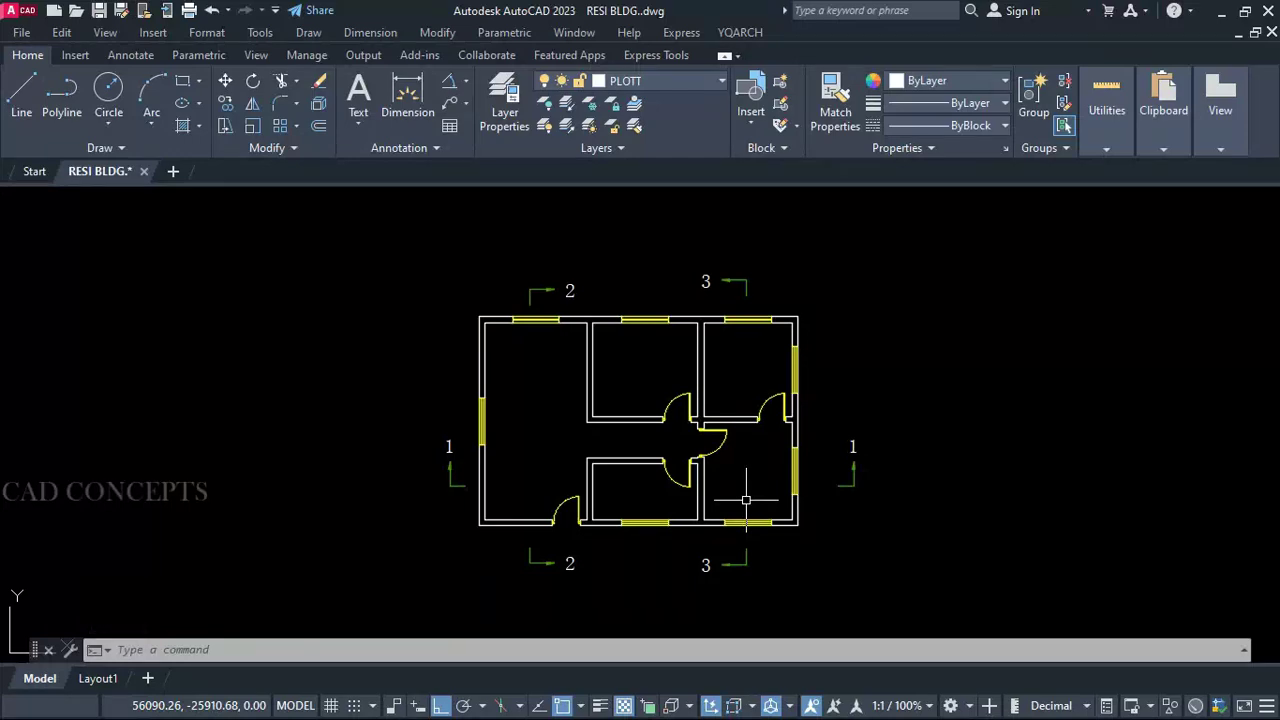
{"action": "scroll", "coordinate": [746, 500], "scroll_direction": "up", "scroll_amount": 2}
{"action": "middle_click_drag", "start_coordinate": [746, 500], "coordinate": [809, 546]}
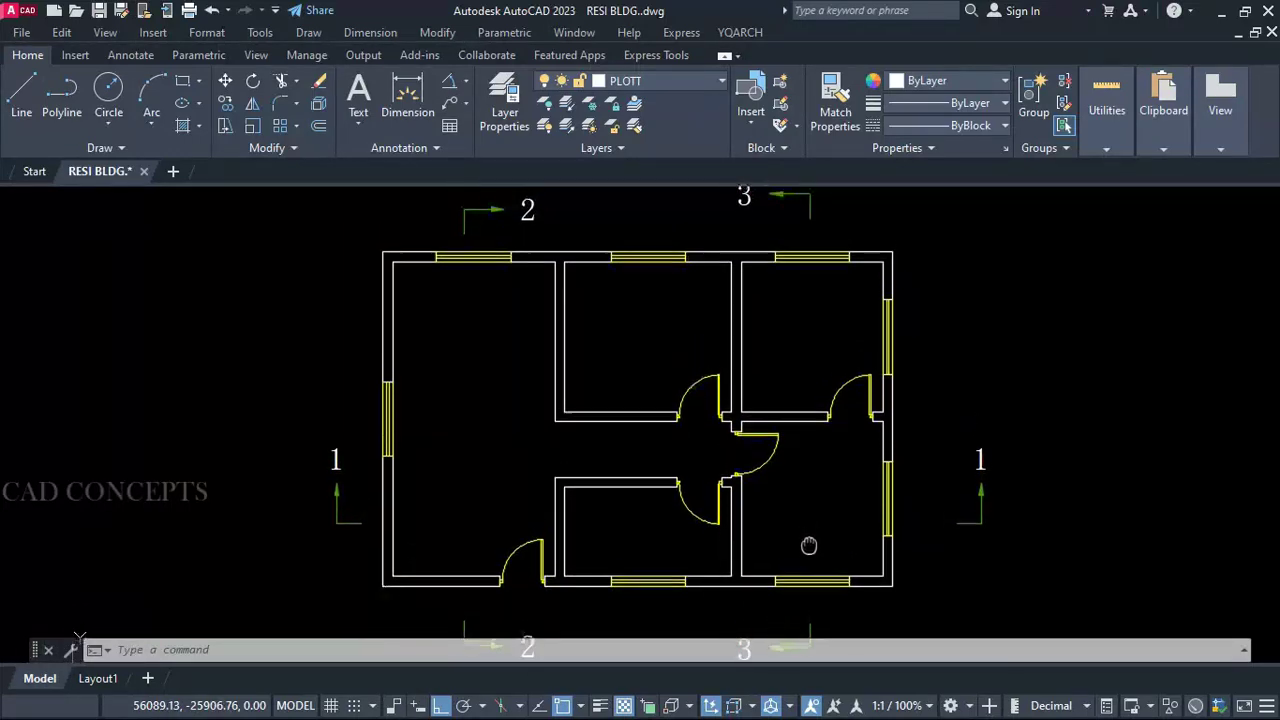
Step: Set the section symbol to Type 2 and place section line 4 horizontally across the upper rooms, viewing downward
{"action": "left_click", "coordinate": [231, 650]}
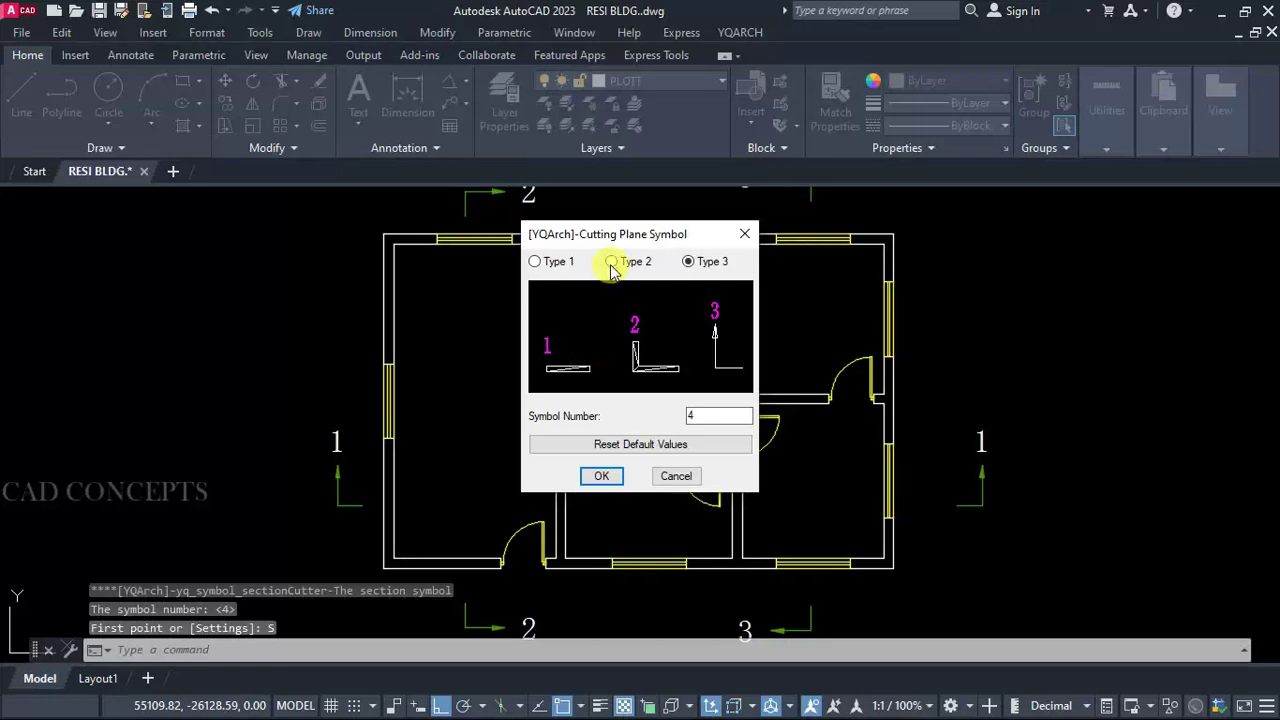
{"action": "left_click", "coordinate": [611, 261]}
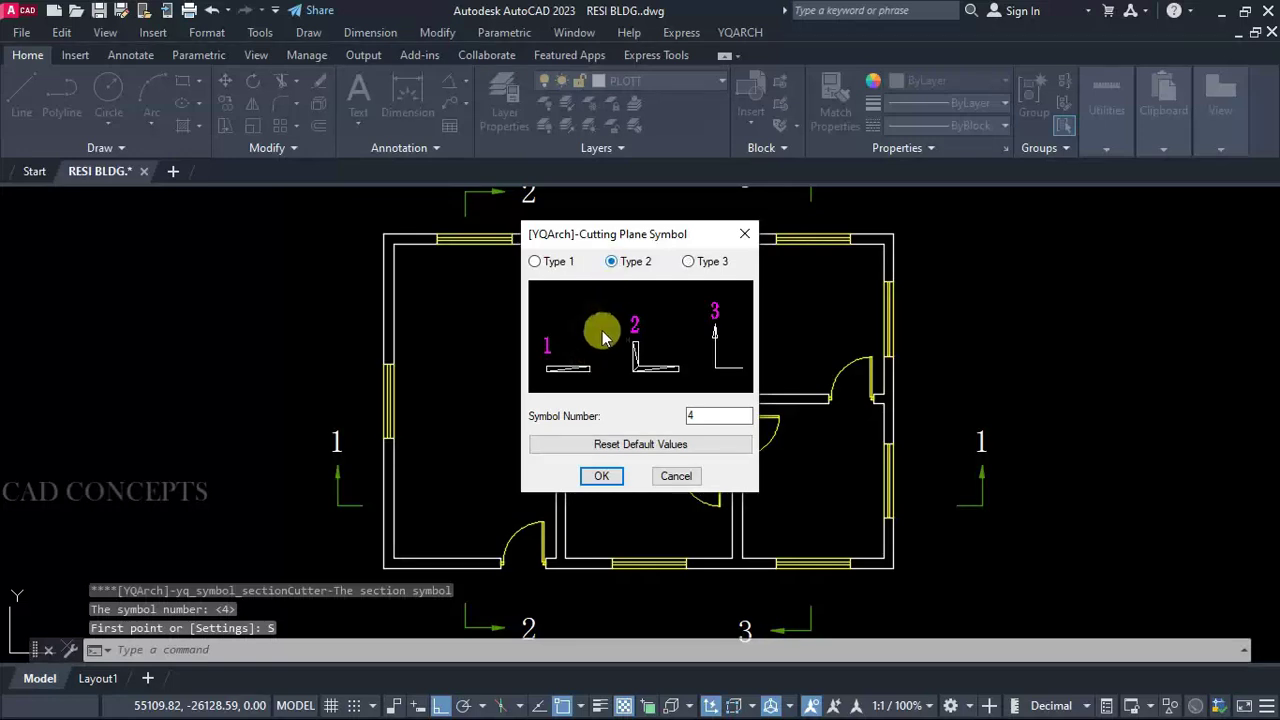
{"action": "left_click", "coordinate": [601, 476]}
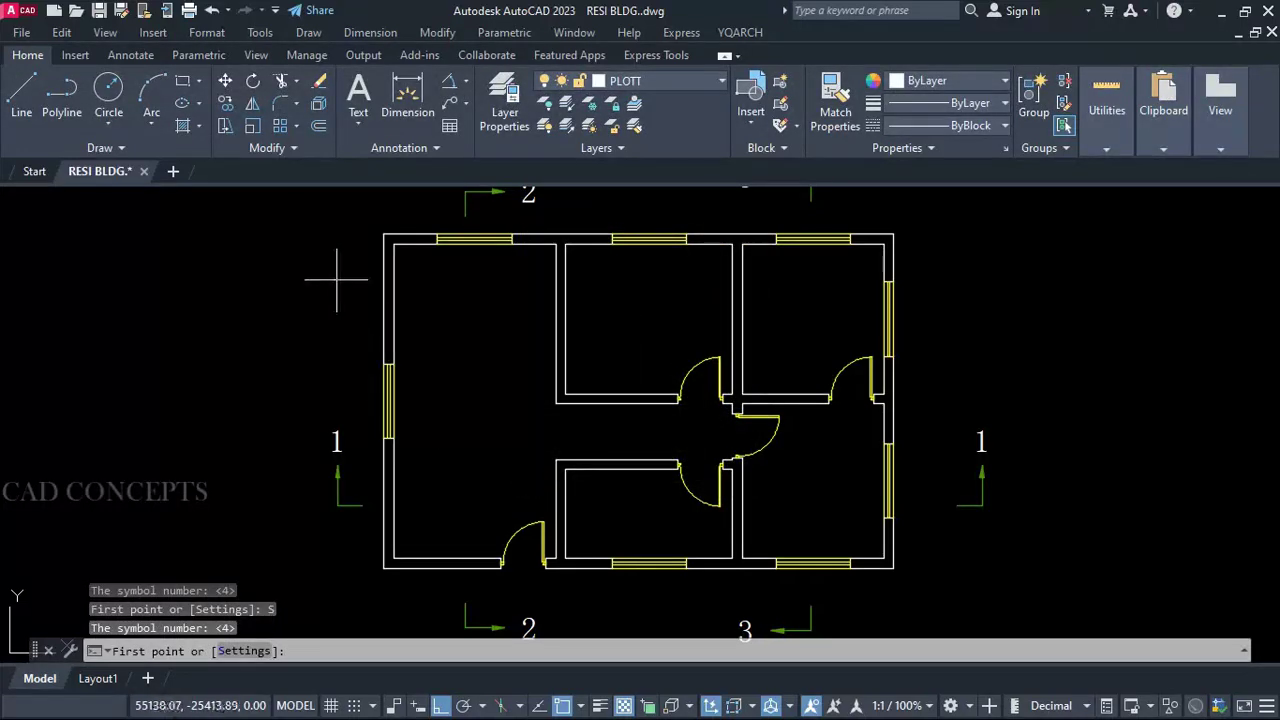
{"action": "left_click", "coordinate": [340, 277]}
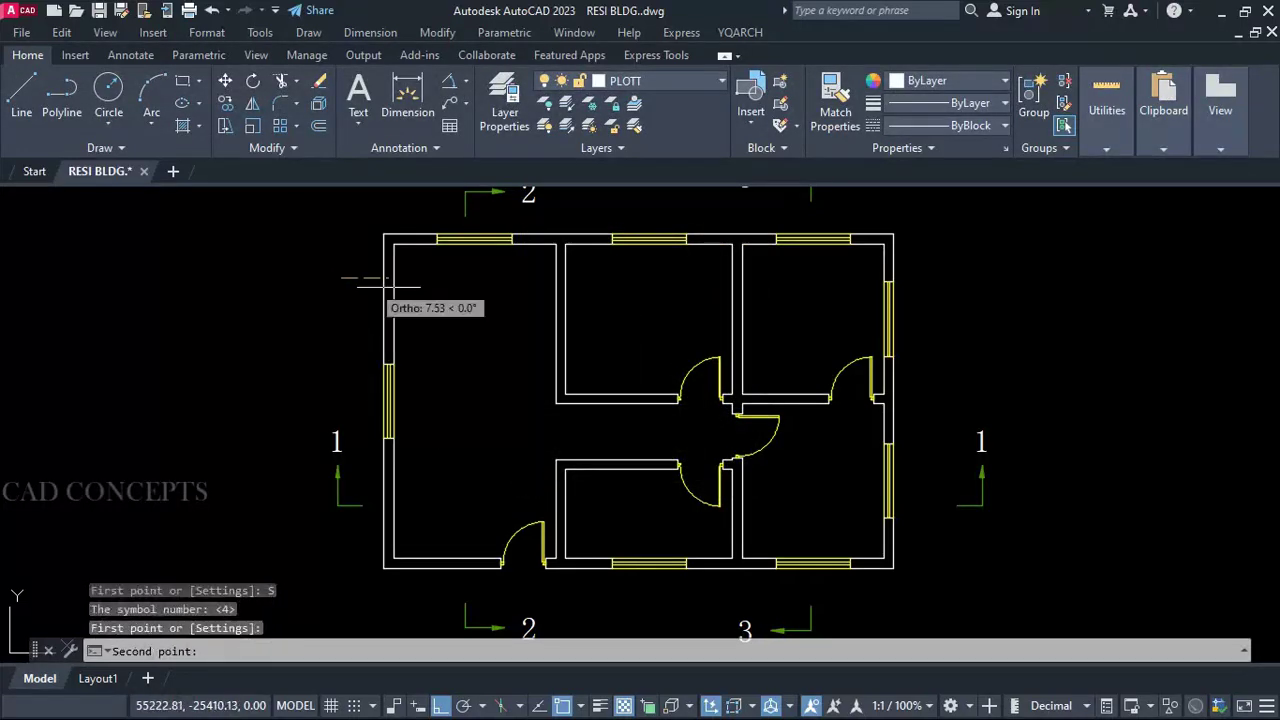
{"action": "left_click", "coordinate": [952, 277]}
{"action": "left_click", "coordinate": [946, 358]}
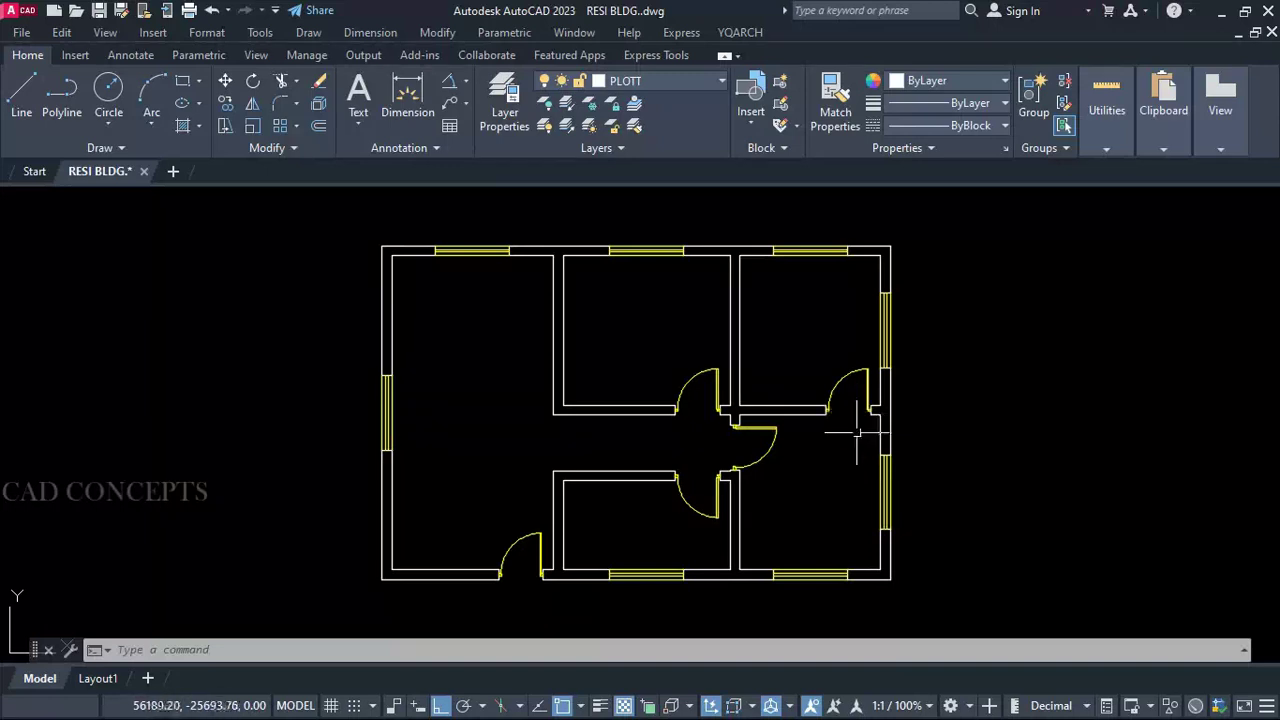
Step: Try erasing the upper middle room's door with the EW command, then undo it
{"action": "type", "text": "W"}
{"action": "key", "text": "Return"}
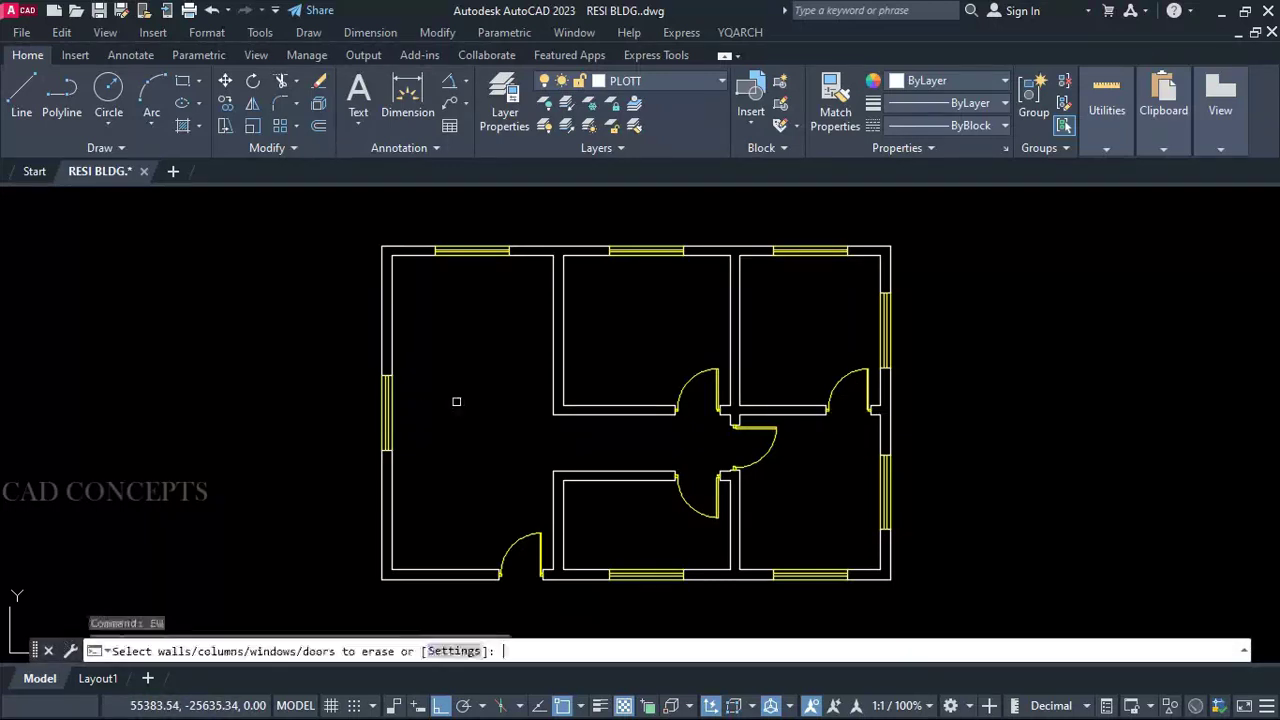
{"action": "left_click", "coordinate": [675, 380]}
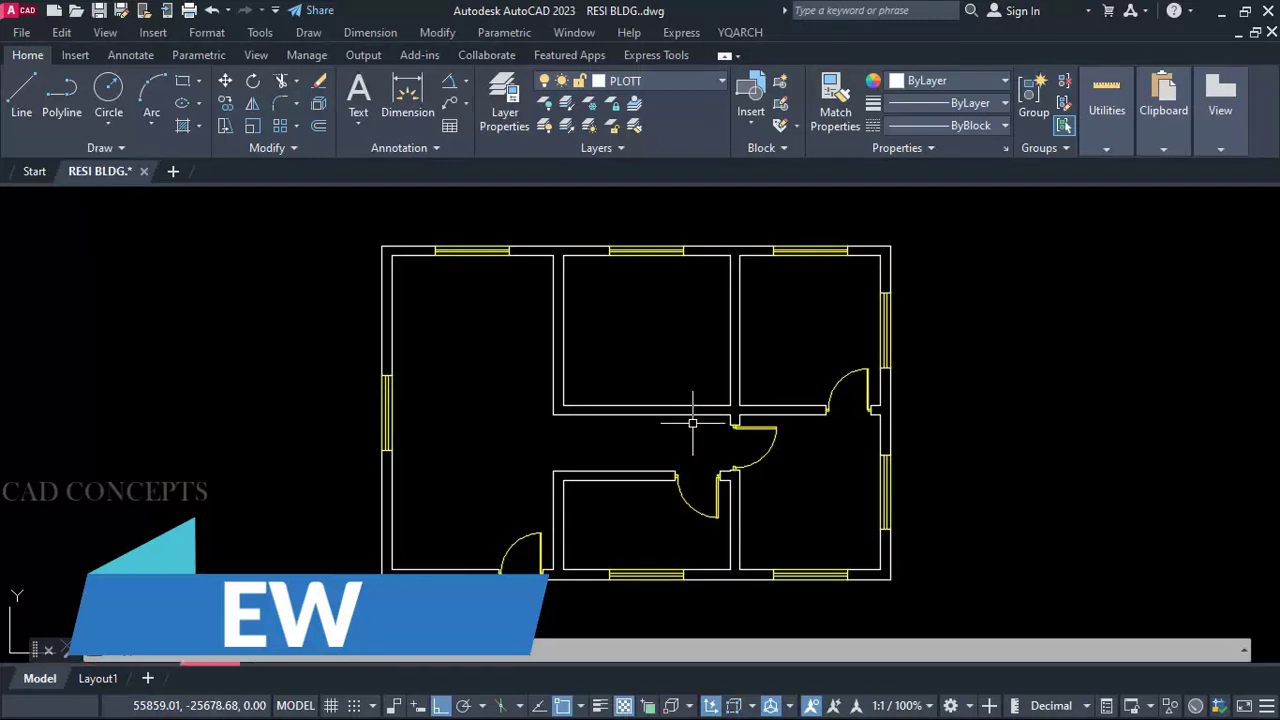
{"action": "key", "text": "ctrl+z"}
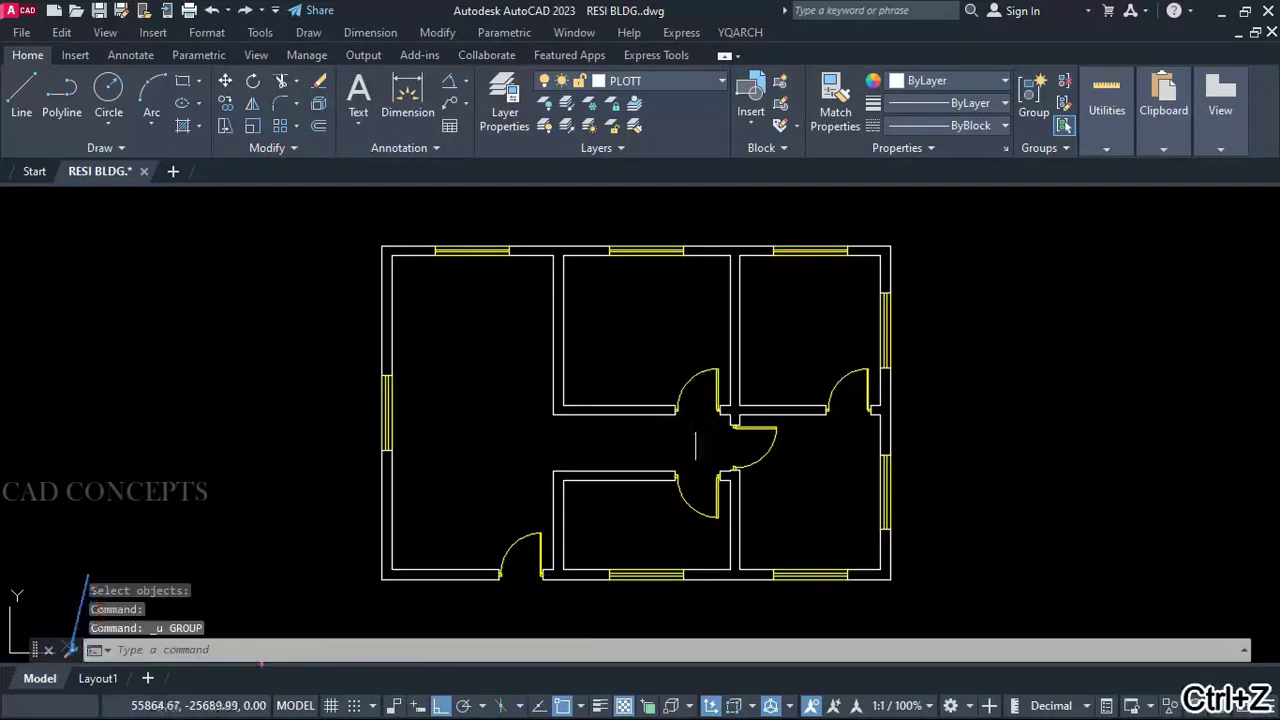
Step: Erase the doors of the upper and lower middle rooms with the EW command so the walls close up
{"action": "type", "text": "EW"}
{"action": "key", "text": "Return"}
{"action": "left_click", "coordinate": [690, 390]}
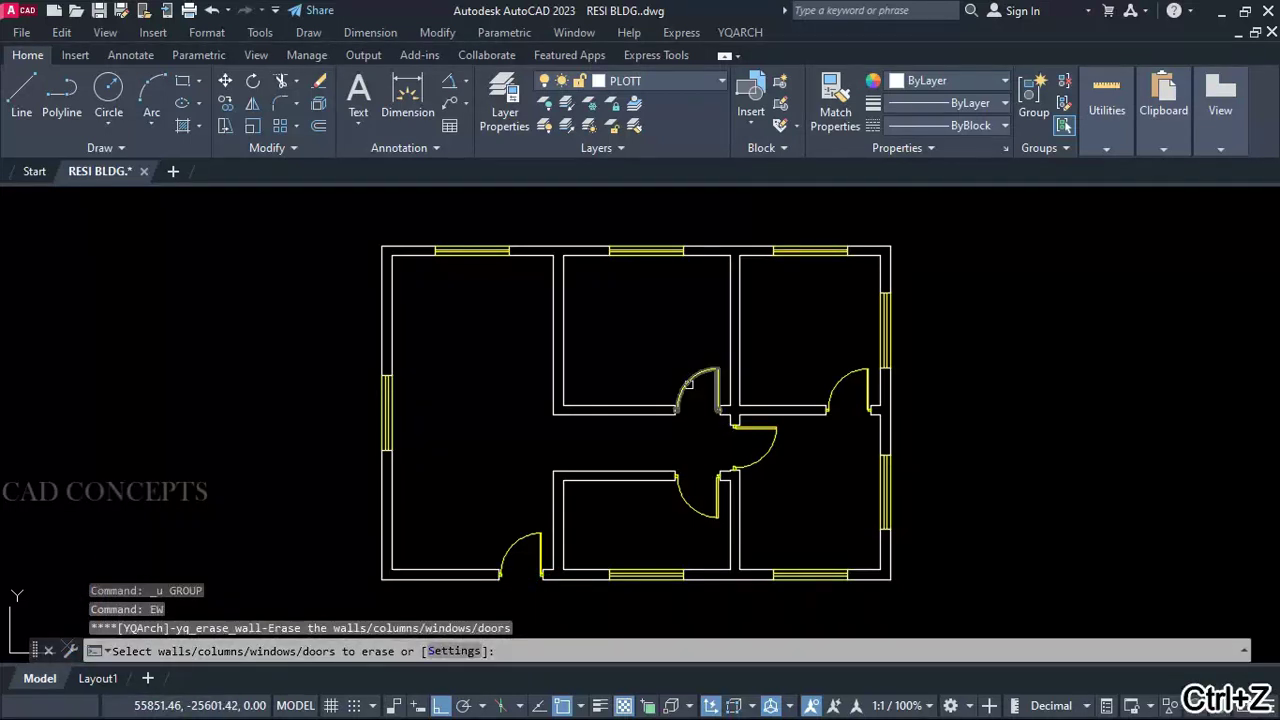
{"action": "key", "text": "Return"}
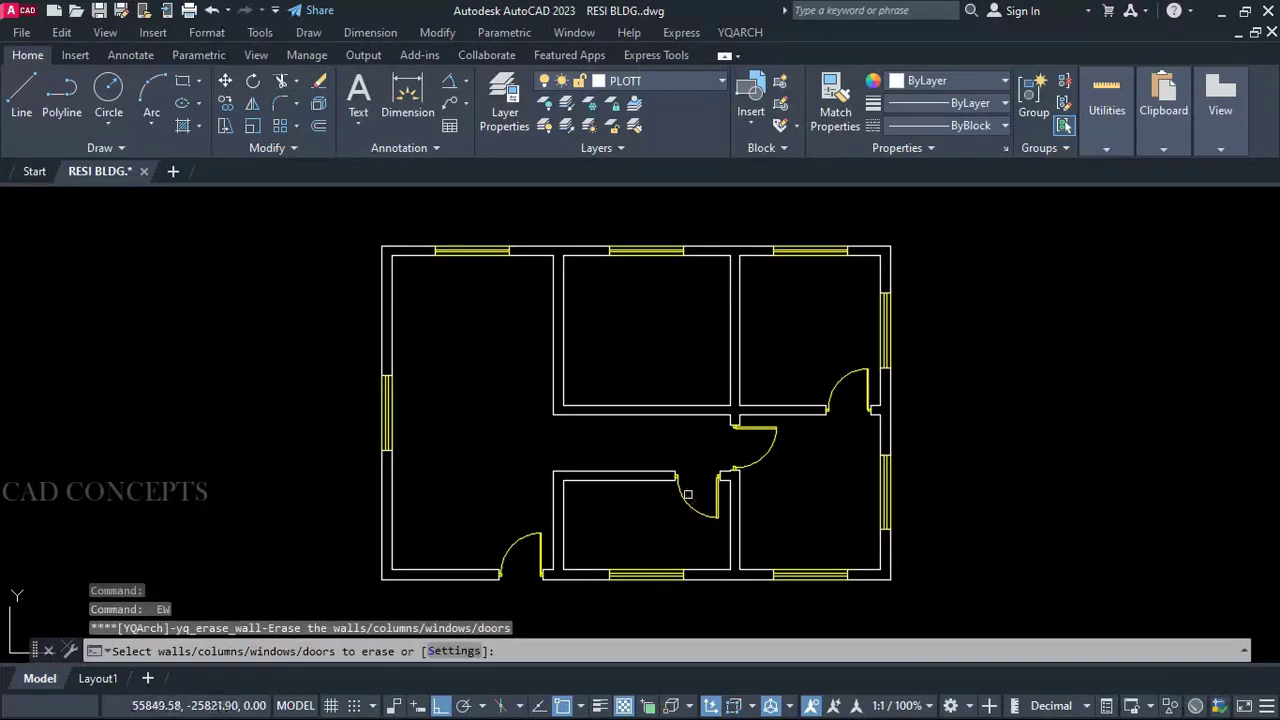
{"action": "left_click", "coordinate": [679, 504]}
{"action": "left_click", "coordinate": [676, 496]}
{"action": "left_click", "coordinate": [684, 498]}
{"action": "key", "text": "Return"}
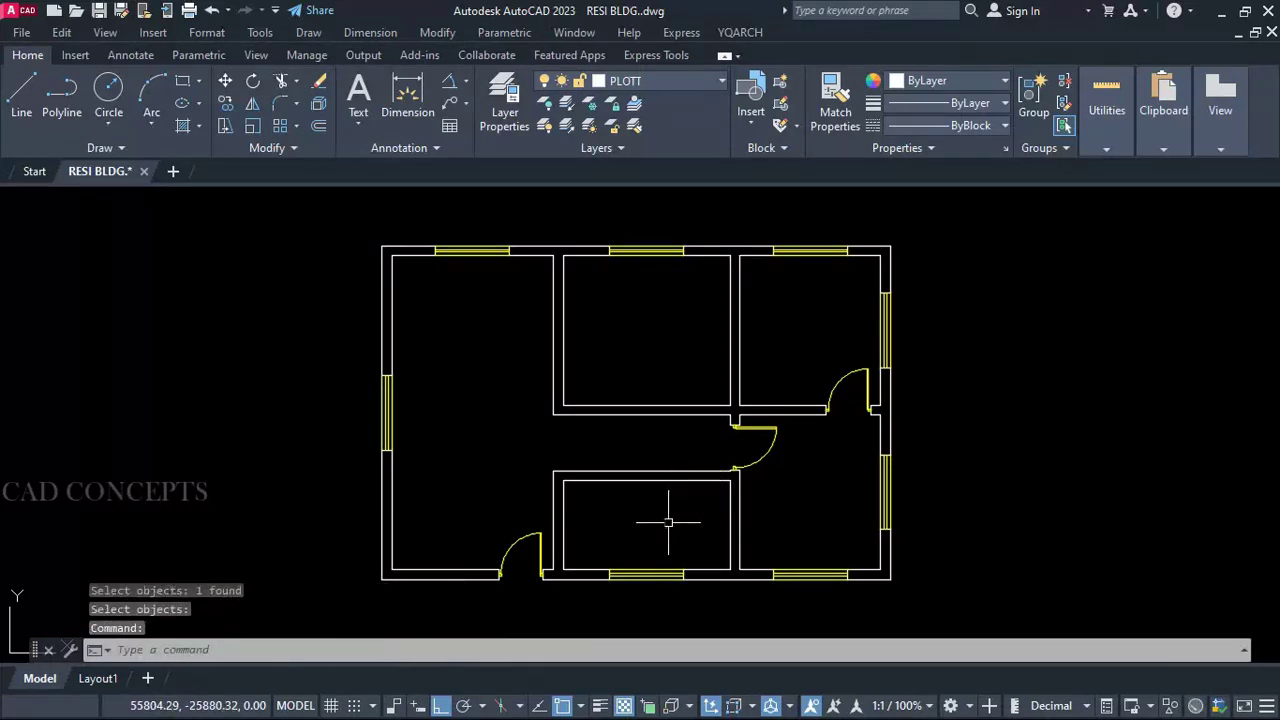
Step: Erase the door at the corridor's right end and the upper right room's door with EW
{"action": "key", "text": "Return"}
{"action": "left_click", "coordinate": [752, 464]}
{"action": "key", "text": "Return"}
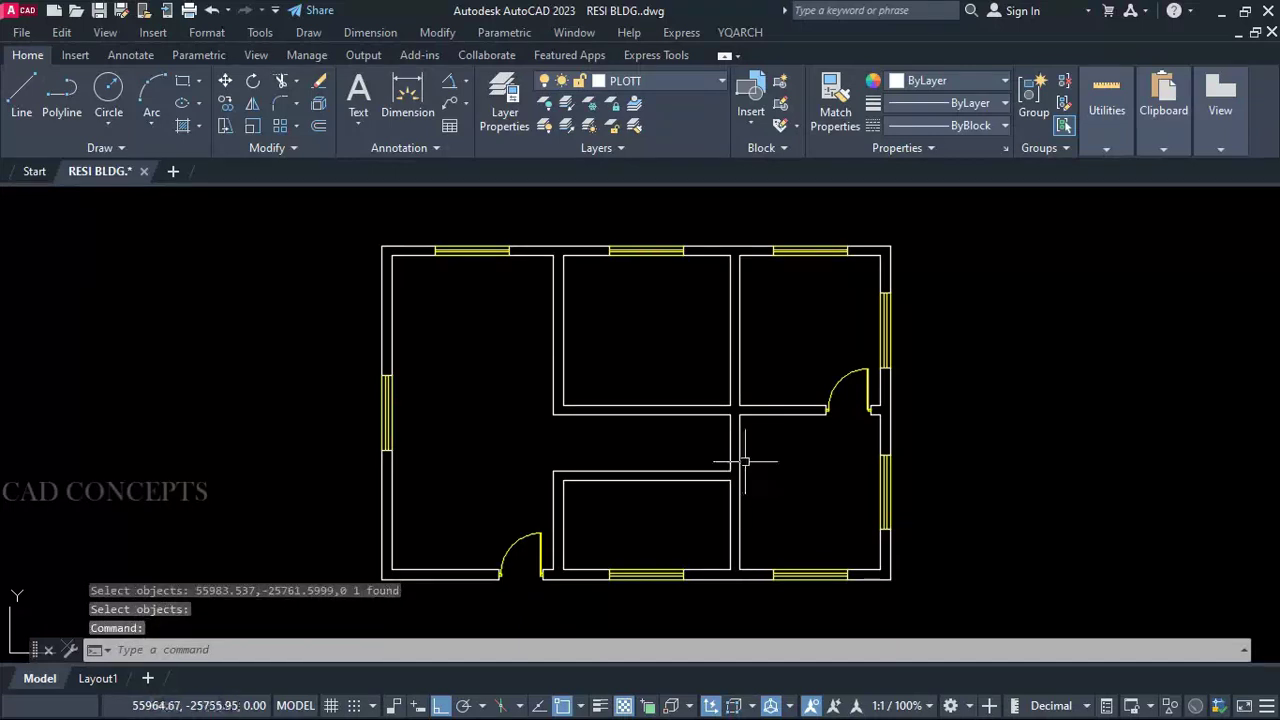
{"action": "key", "text": "Return"}
{"action": "left_click", "coordinate": [836, 387]}
{"action": "key", "text": "Return"}
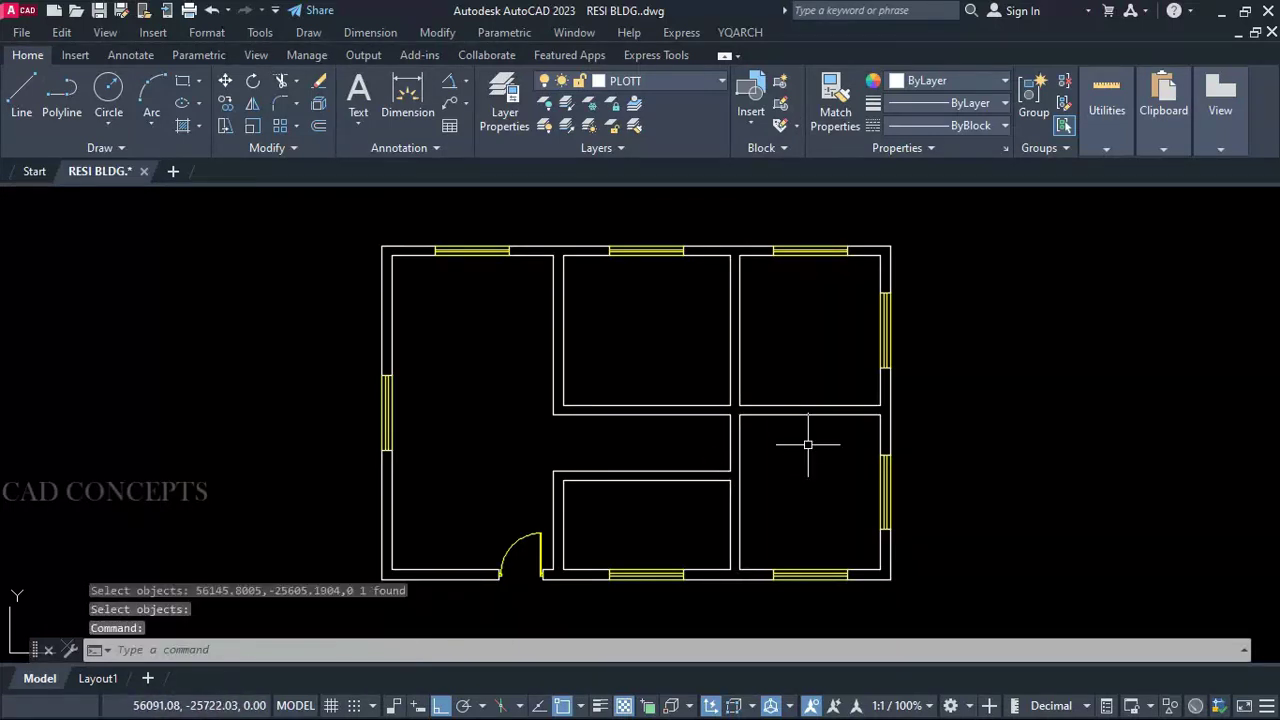
Step: Erase both windows of the upper right room and the upper middle room's window with EW
{"action": "key", "text": "Return"}
{"action": "left_click", "coordinate": [884, 335]}
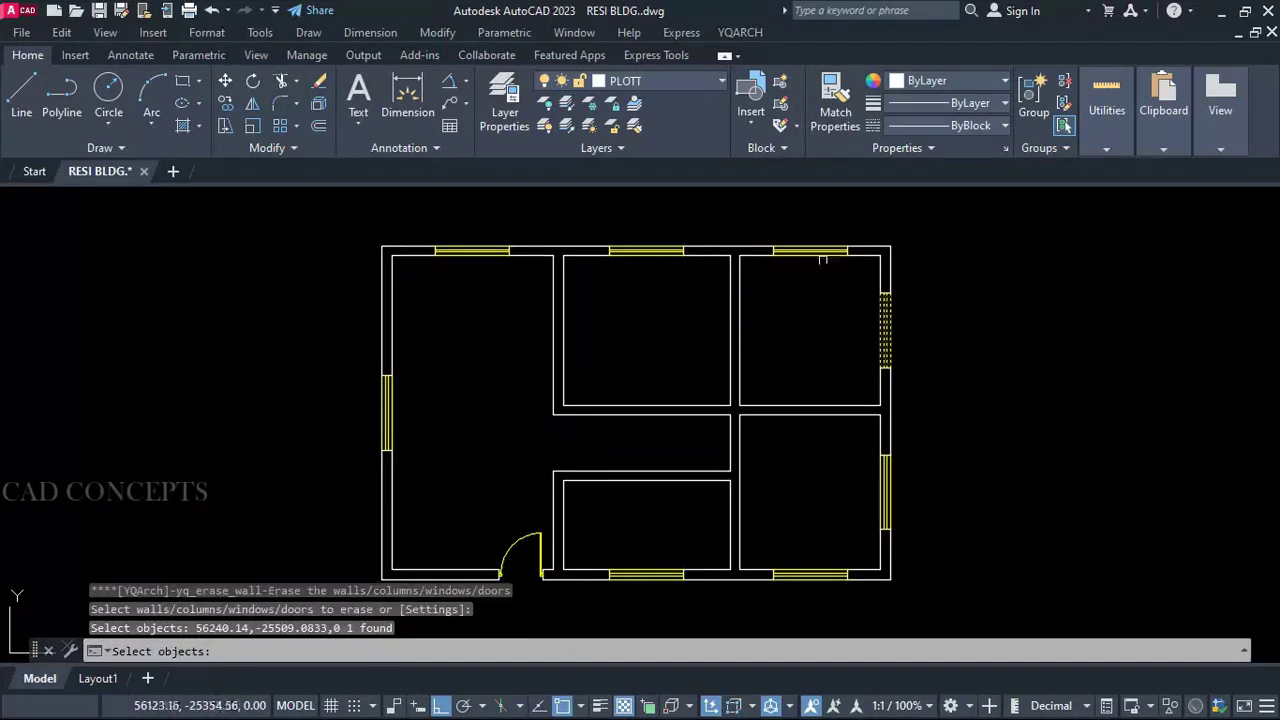
{"action": "left_click", "coordinate": [808, 250]}
{"action": "right_click", "coordinate": [781, 348]}
{"action": "right_click", "coordinate": [784, 313]}
{"action": "left_click", "coordinate": [659, 260]}
{"action": "left_click", "coordinate": [635, 239]}
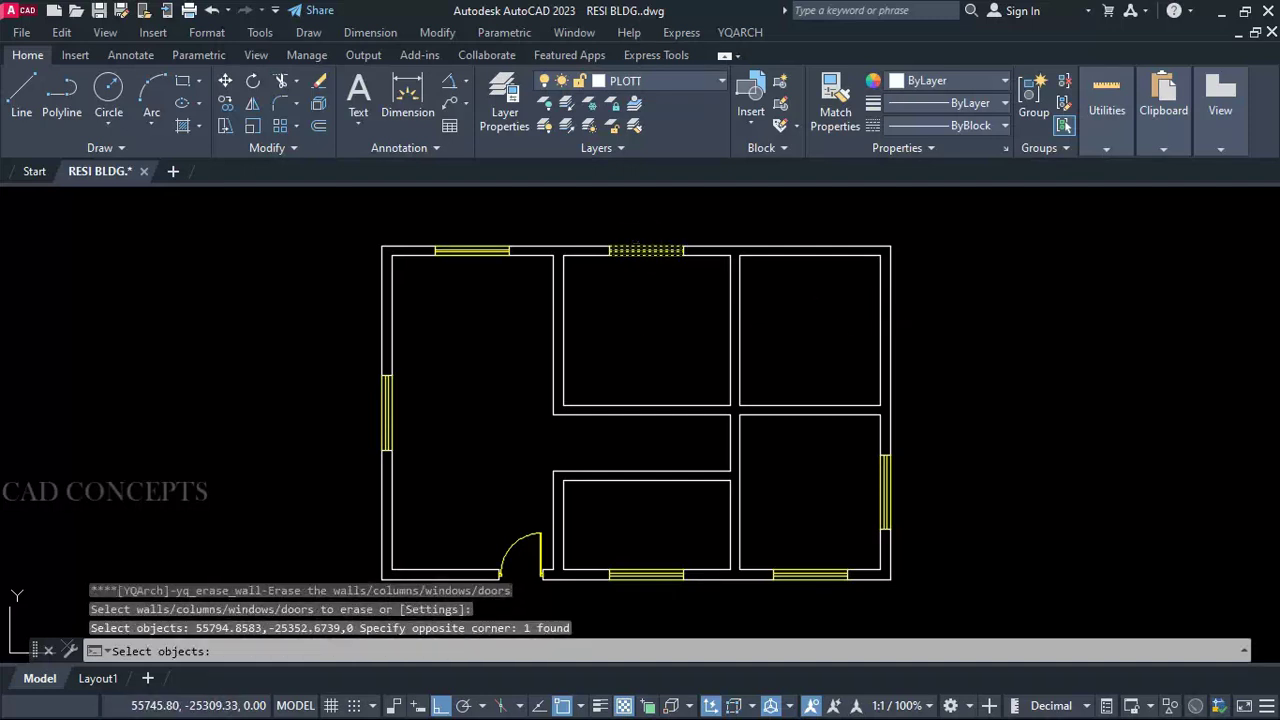
{"action": "right_click", "coordinate": [634, 343]}
Step: Try moving the left room's upper window down out of its wall opening with MOVE, then undo it
{"action": "left_click", "coordinate": [472, 251]}
{"action": "type", "text": "M"}
{"action": "key", "text": "Return"}
{"action": "key", "text": "Return"}
{"action": "left_click", "coordinate": [478, 392]}
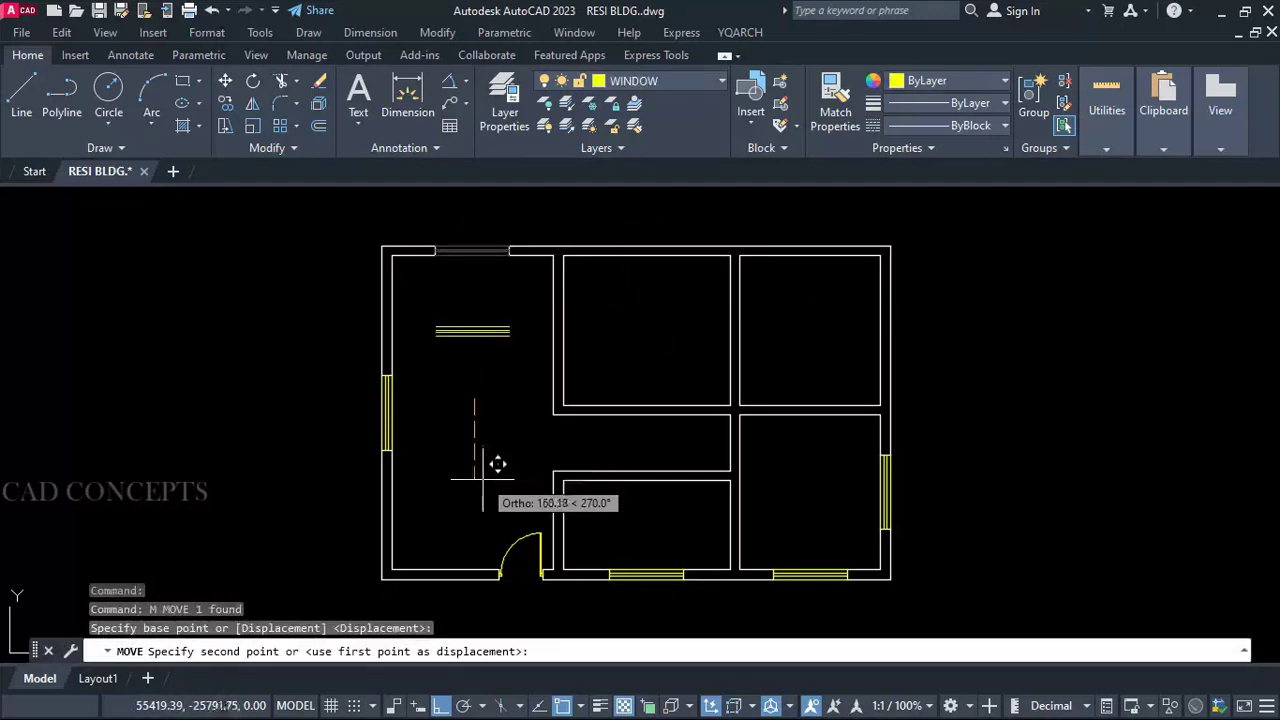
{"action": "left_click", "coordinate": [482, 472]}
{"action": "key", "text": "ctrl+z"}
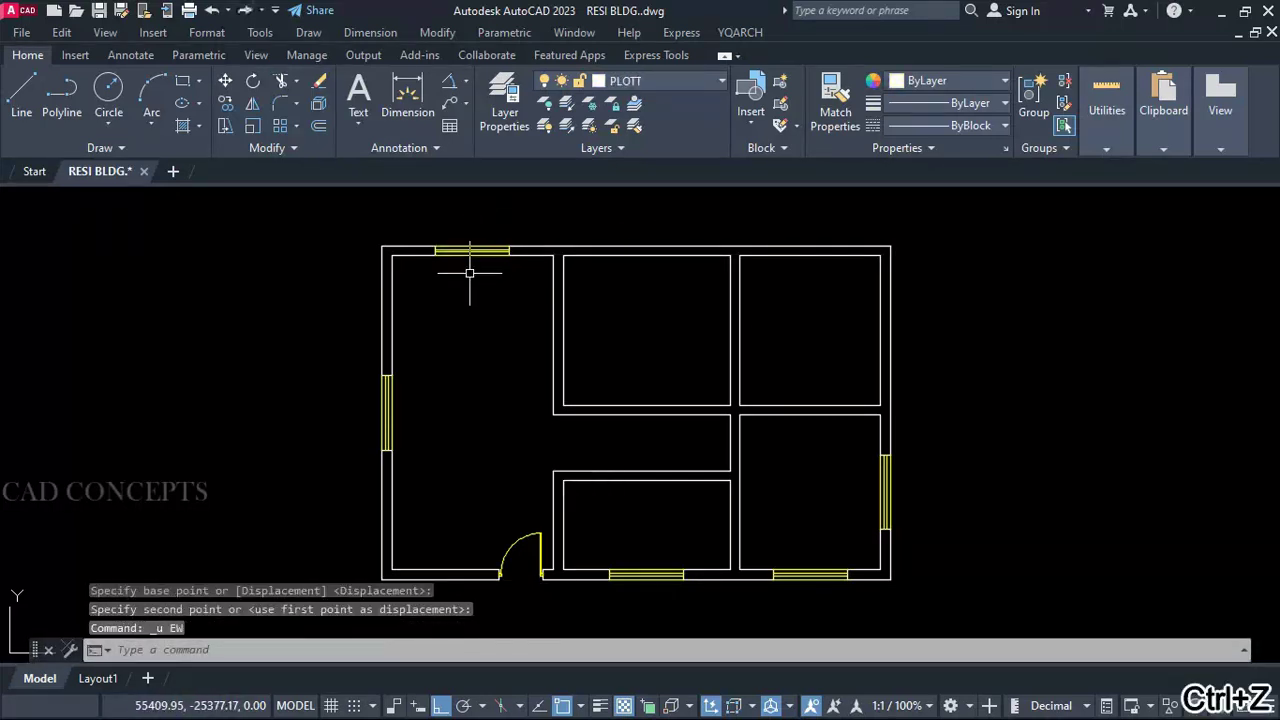
Step: Erase the left room's upper-wall and left-wall windows with EW, closing the wall openings
{"action": "right_click", "coordinate": [445, 259]}
{"action": "left_click", "coordinate": [466, 250]}
{"action": "right_click", "coordinate": [452, 310]}
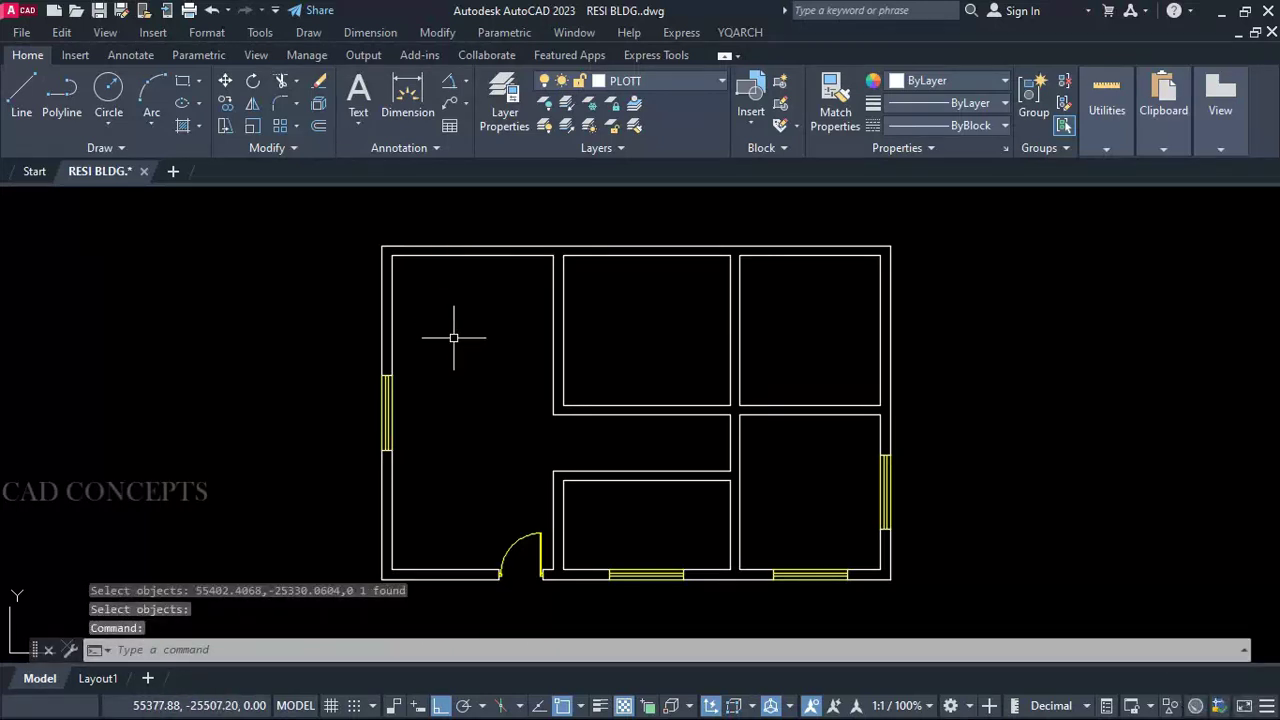
{"action": "key", "text": "Return"}
{"action": "left_click", "coordinate": [386, 425]}
{"action": "key", "text": "Return"}
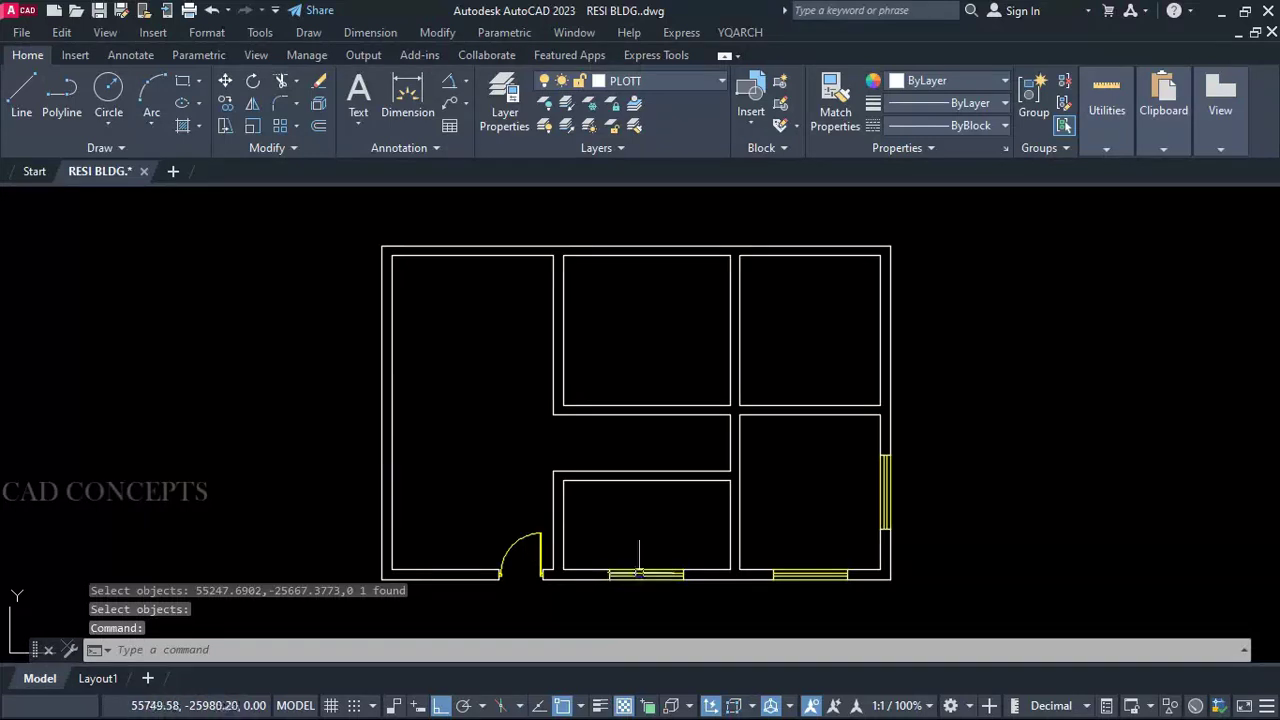
Step: Try deleting the lower middle room's window with the plain ERASE command, and undo the deletion
{"action": "left_click", "coordinate": [639, 573]}
{"action": "type", "text": "e"}
{"action": "key", "text": "Return"}
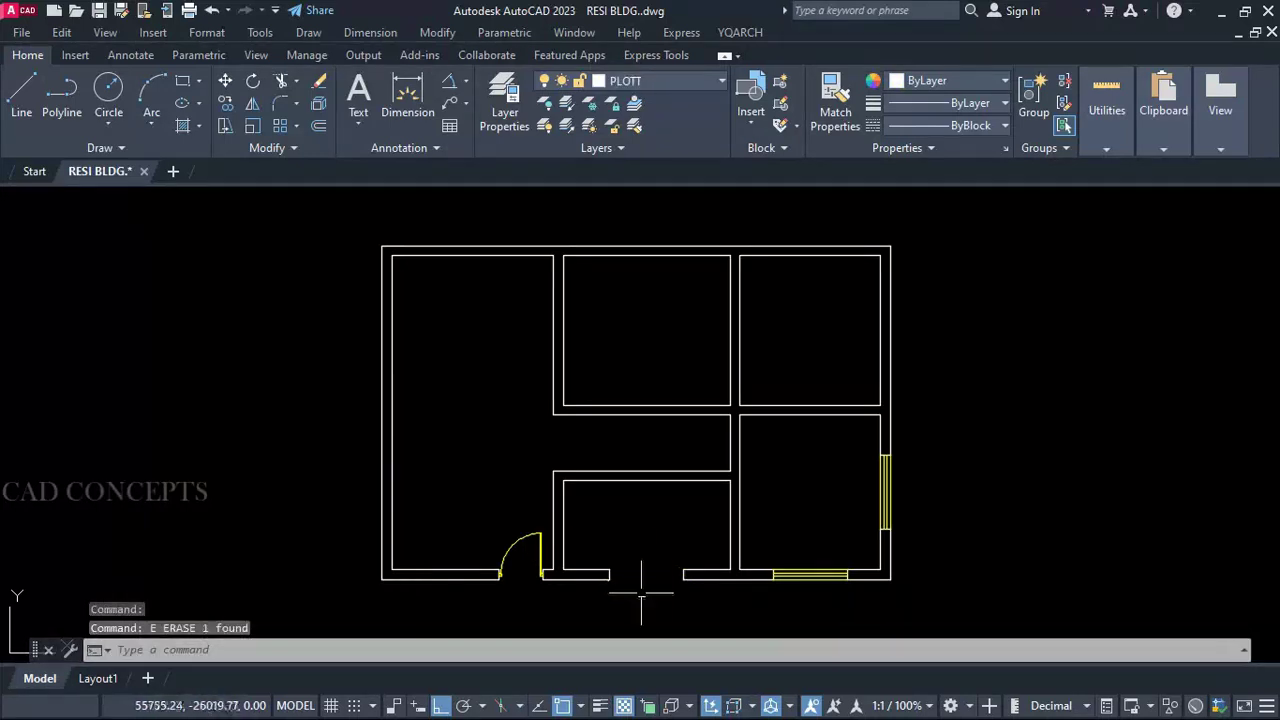
{"action": "key", "text": "ctrl+z"}
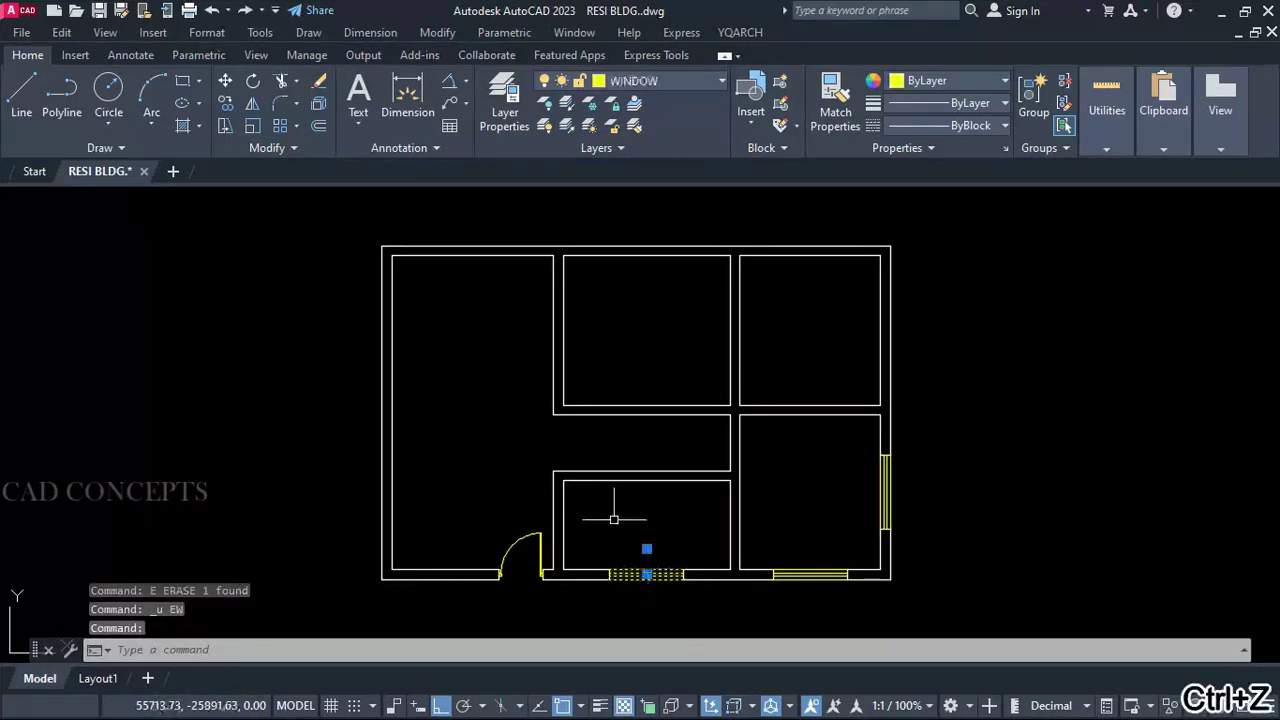
{"action": "type", "text": "e"}
{"action": "key", "text": "Return"}
{"action": "key", "text": "ctrl+z"}
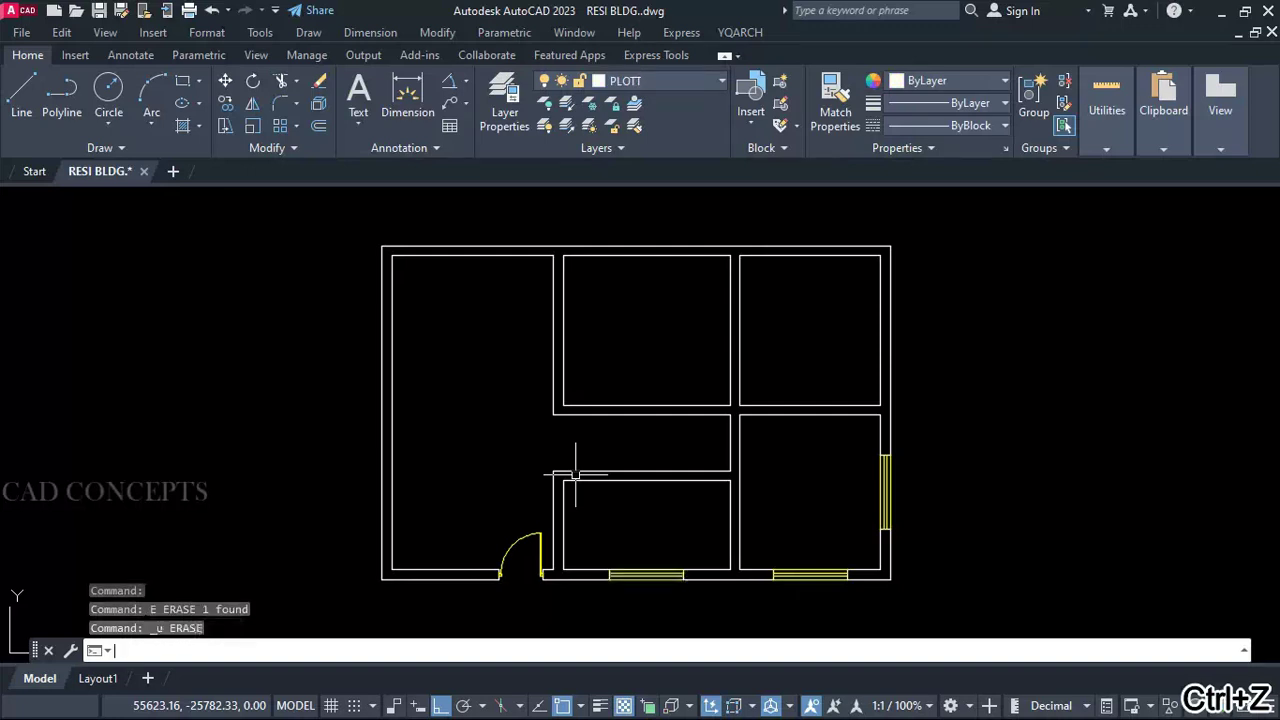
Step: Erase the lower middle room's window with EW so the outer wall closes
{"action": "type", "text": "e"}
{"action": "key", "text": "Return"}
{"action": "left_click", "coordinate": [632, 566]}
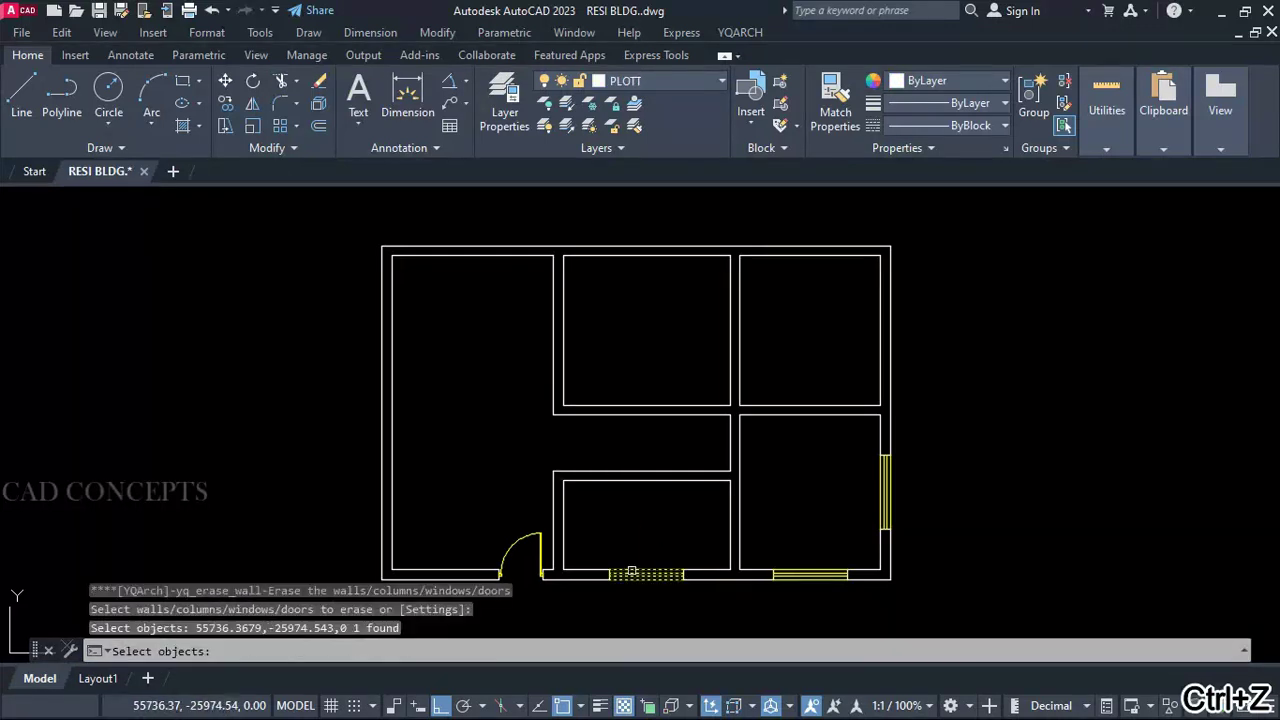
{"action": "key", "text": "Return"}
Step: Erase the entrance door of the left room and the bottom-wall window of the lower right room with EW
{"action": "type", "text": "ew"}
{"action": "key", "text": "Return"}
{"action": "left_click", "coordinate": [512, 548]}
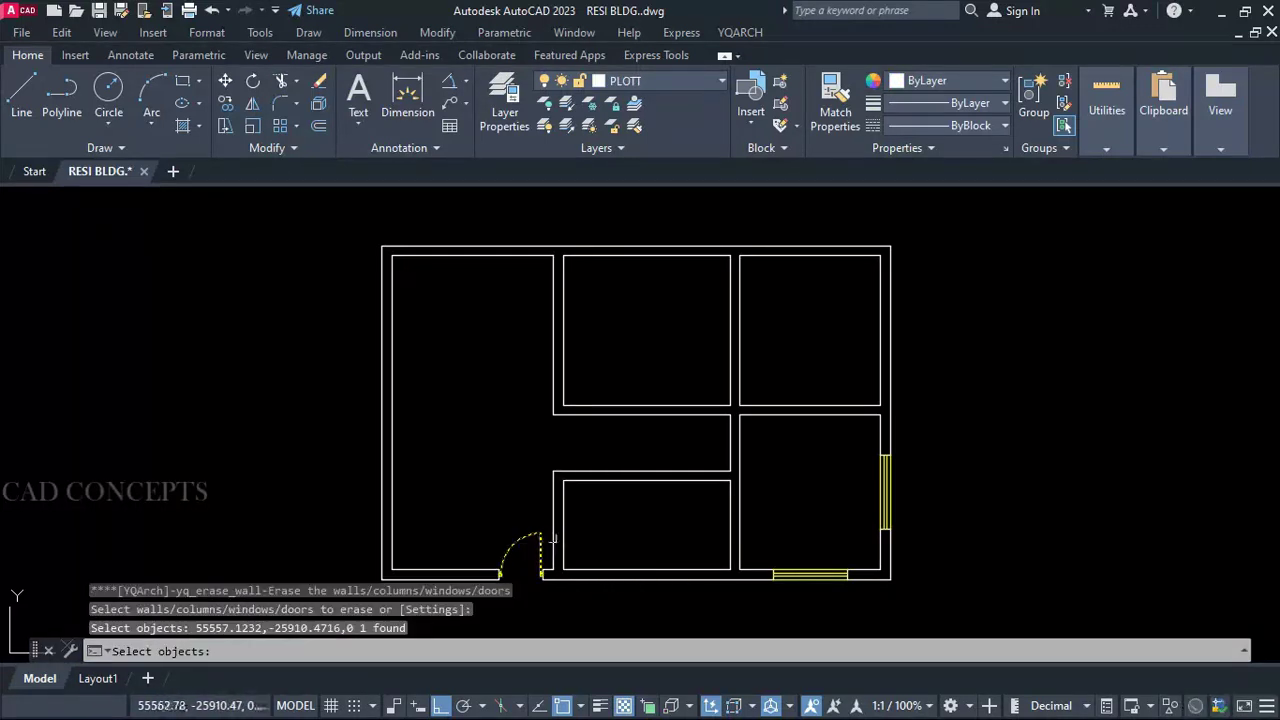
{"action": "key", "text": "Return"}
{"action": "key", "text": "Return"}
{"action": "left_click", "coordinate": [809, 562]}
{"action": "left_click", "coordinate": [801, 576]}
{"action": "key", "text": "Return"}
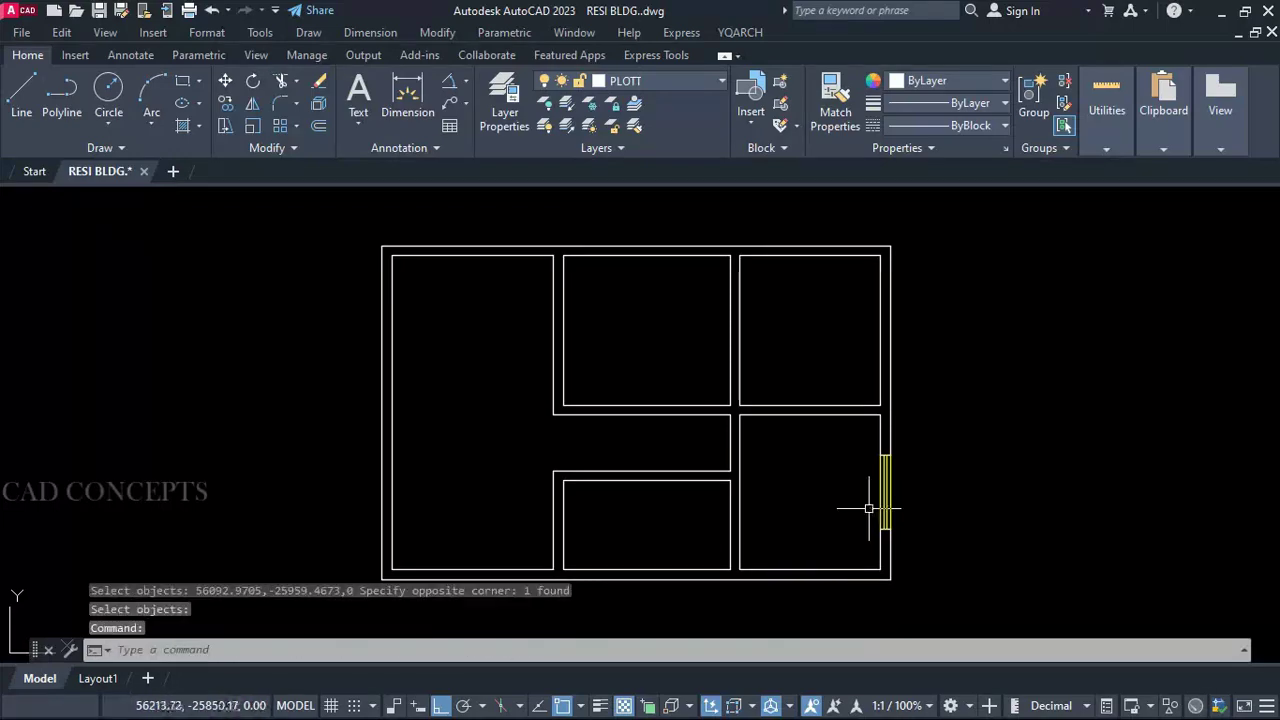
Step: Erase the remaining window in the lower right room's outer wall with EW, closing the opening
{"action": "left_click", "coordinate": [884, 496]}
{"action": "key", "text": "Return"}
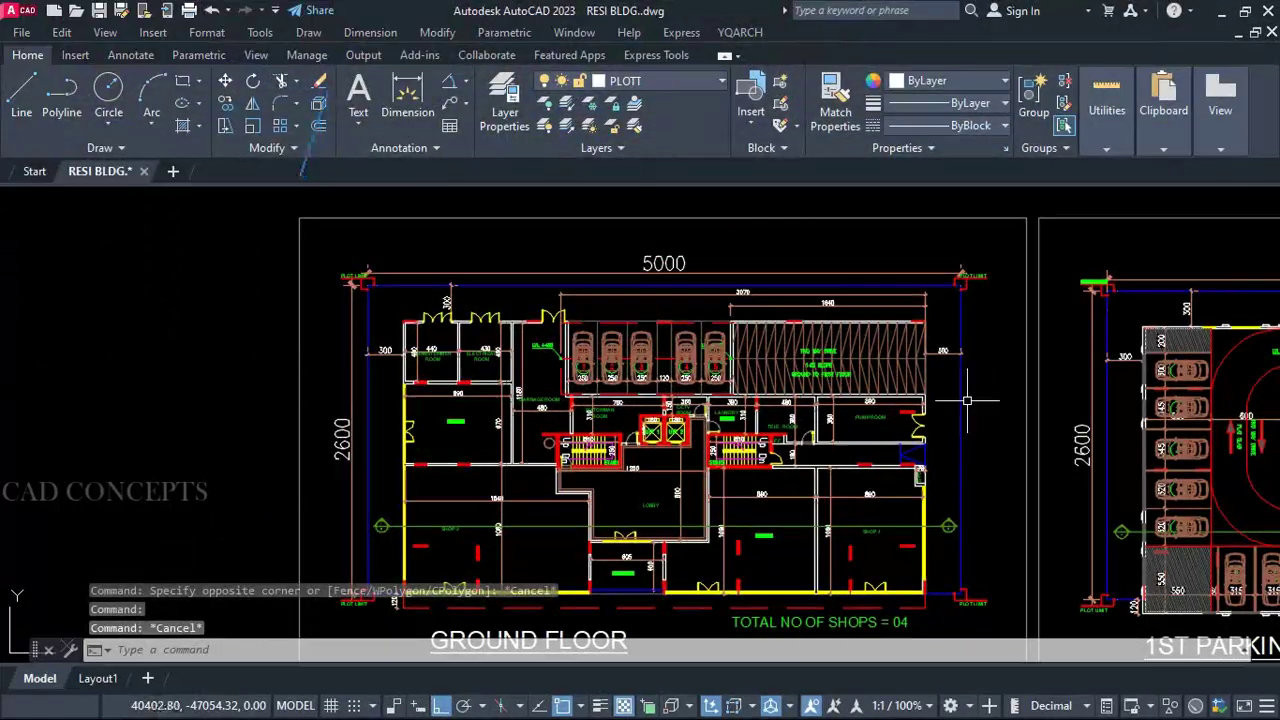
Step: Copy the blue plot boundary rectangle of the ground floor plan into the empty area beside the drawing
{"action": "left_click", "coordinate": [961, 408]}
{"action": "type", "text": "C"}
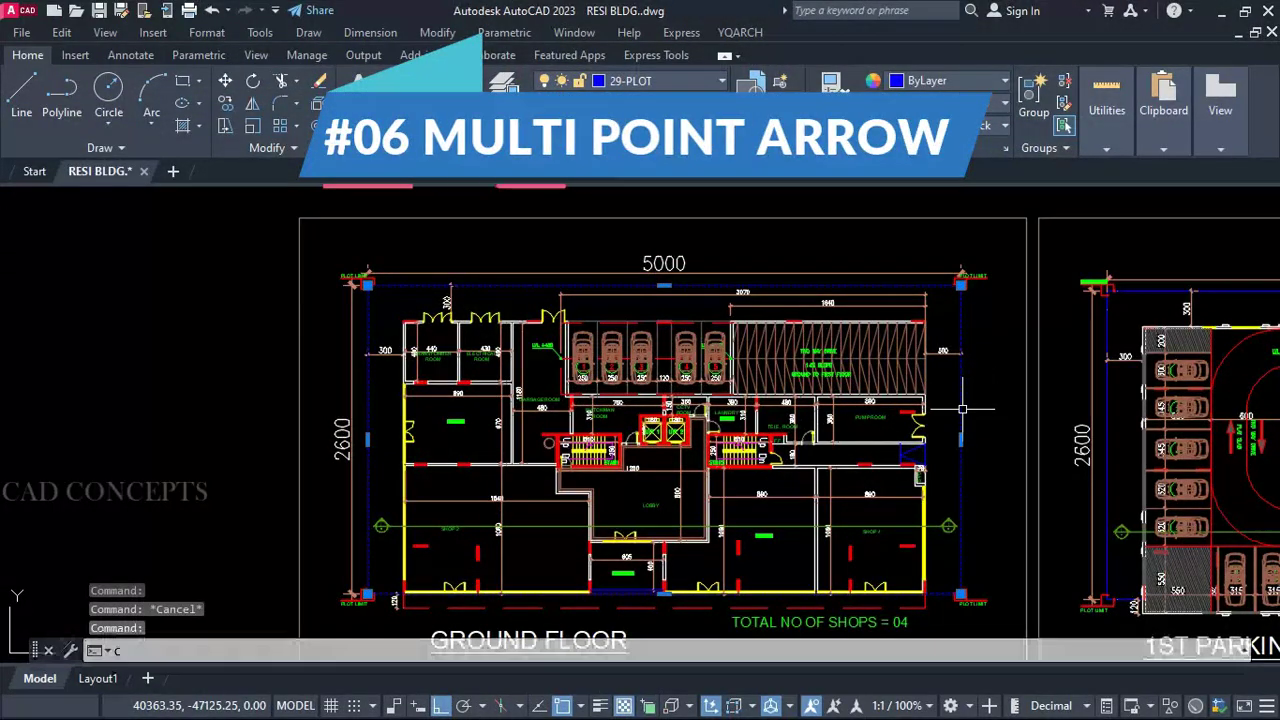
{"action": "type", "text": "O"}
{"action": "key", "text": "Return"}
{"action": "scroll", "coordinate": [997, 385], "scroll_direction": "down", "scroll_amount": 2}
{"action": "left_click", "coordinate": [951, 418]}
{"action": "left_click", "coordinate": [405, 547]}
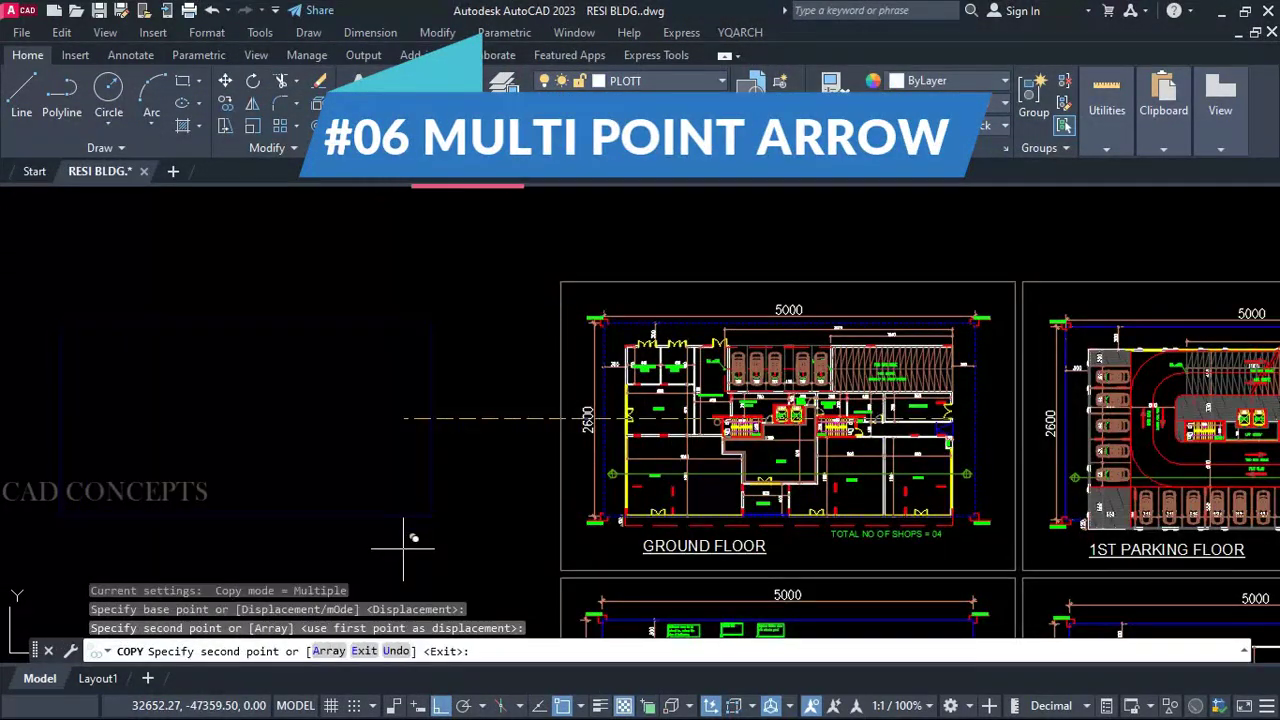
{"action": "key", "text": "Escape"}
{"action": "middle_click_drag", "start_coordinate": [290, 455], "coordinate": [700, 491]}
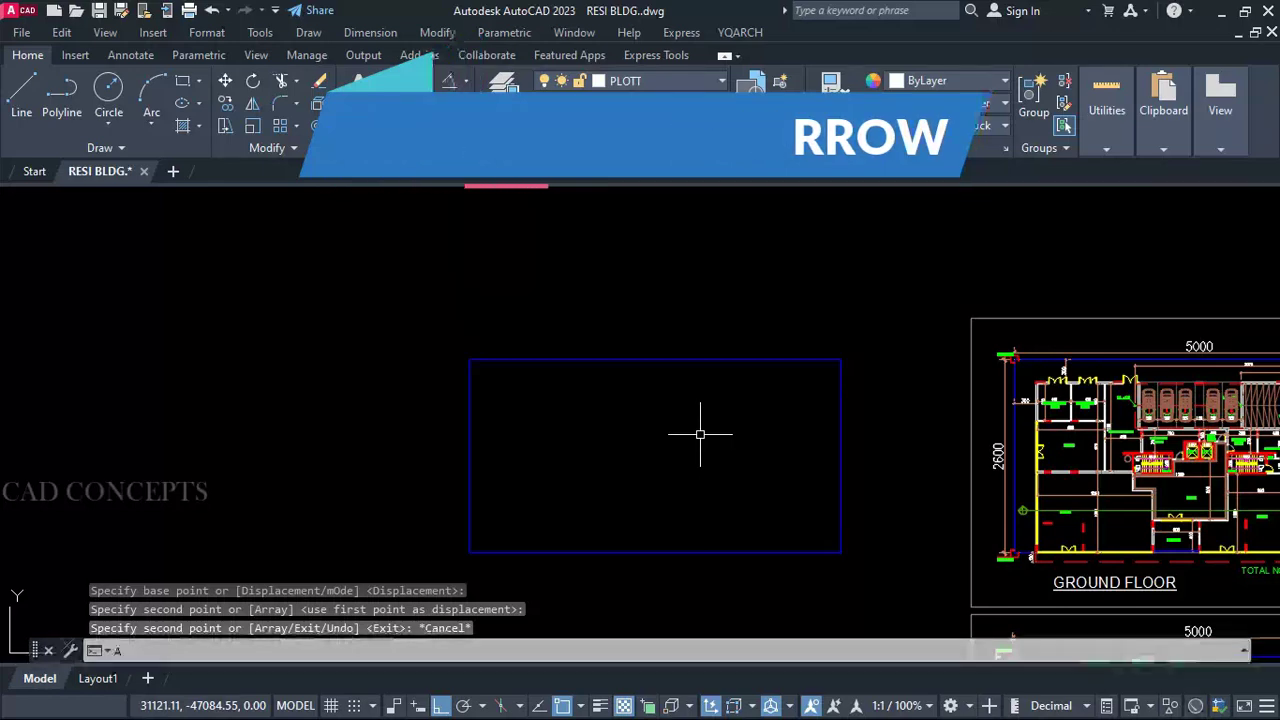
Step: Configure the AAXX multi-point leader with arrow type Arrow2, text mode Text above and a polar angle of 15
{"action": "type", "text": "aax"}
{"action": "key", "text": "Return"}
{"action": "left_click", "coordinate": [655, 456]}
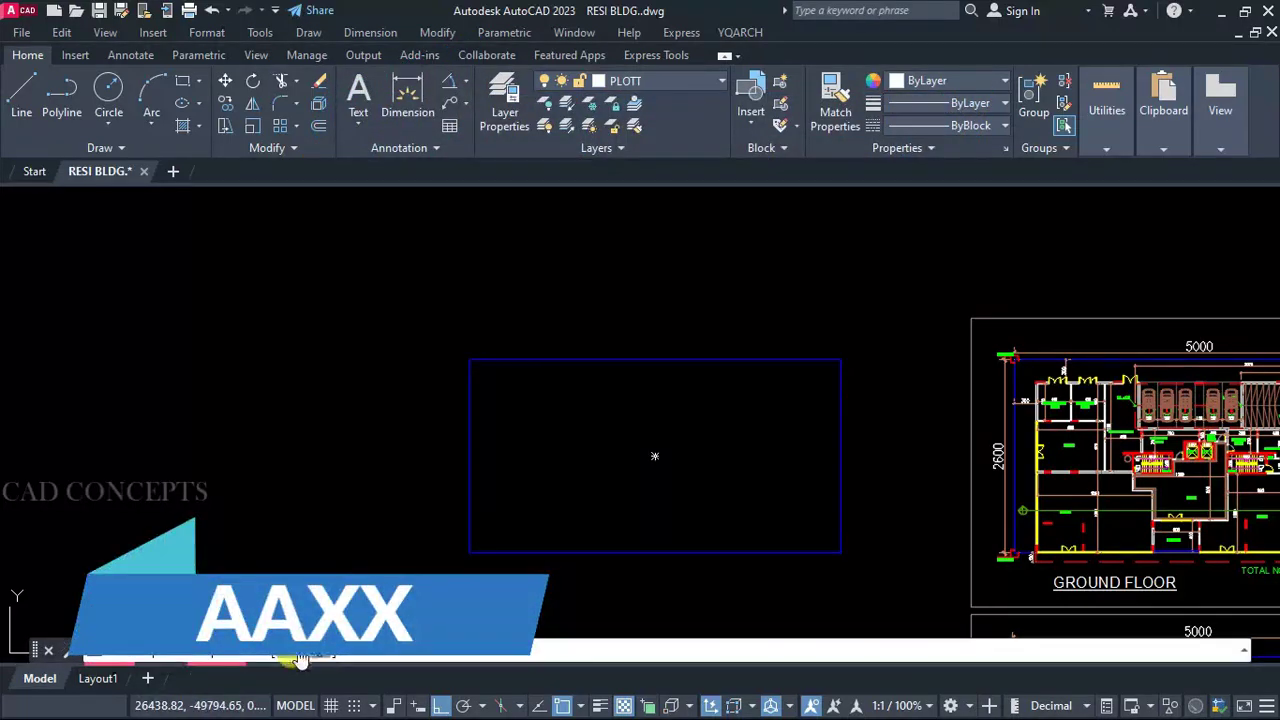
{"action": "key", "text": "Return"}
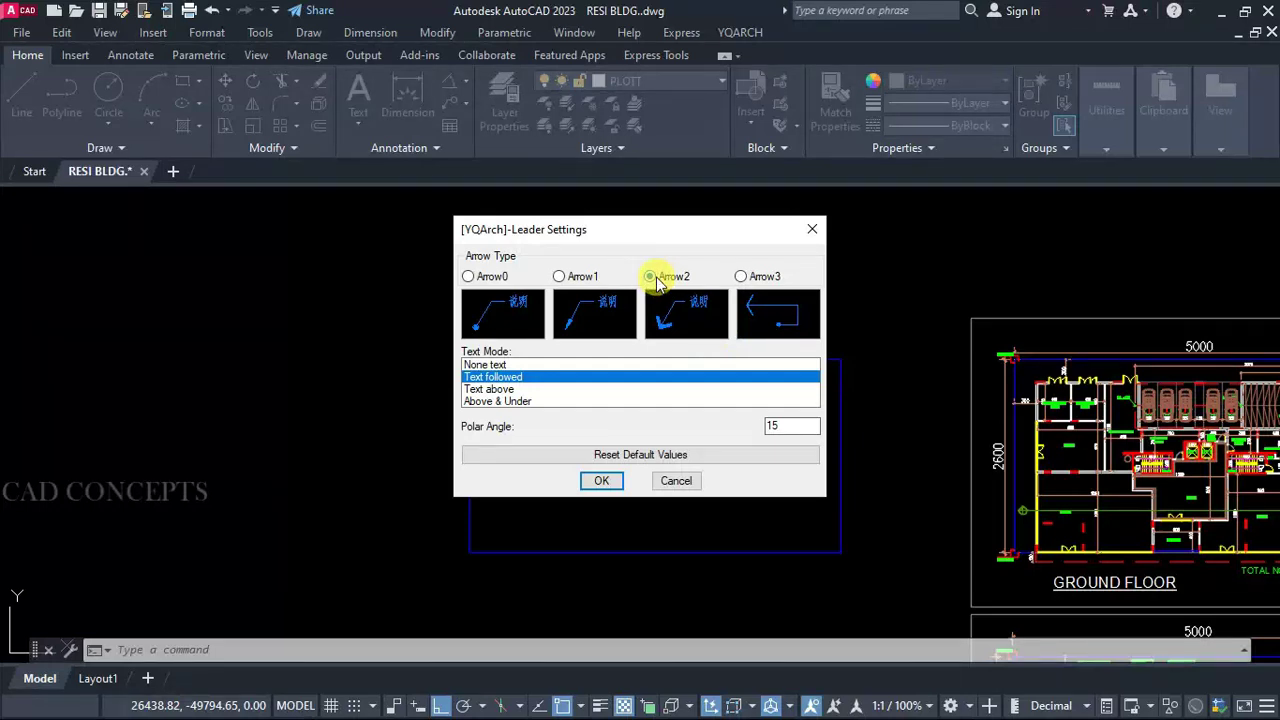
{"action": "left_click", "coordinate": [486, 390]}
{"action": "left_click", "coordinate": [483, 401]}
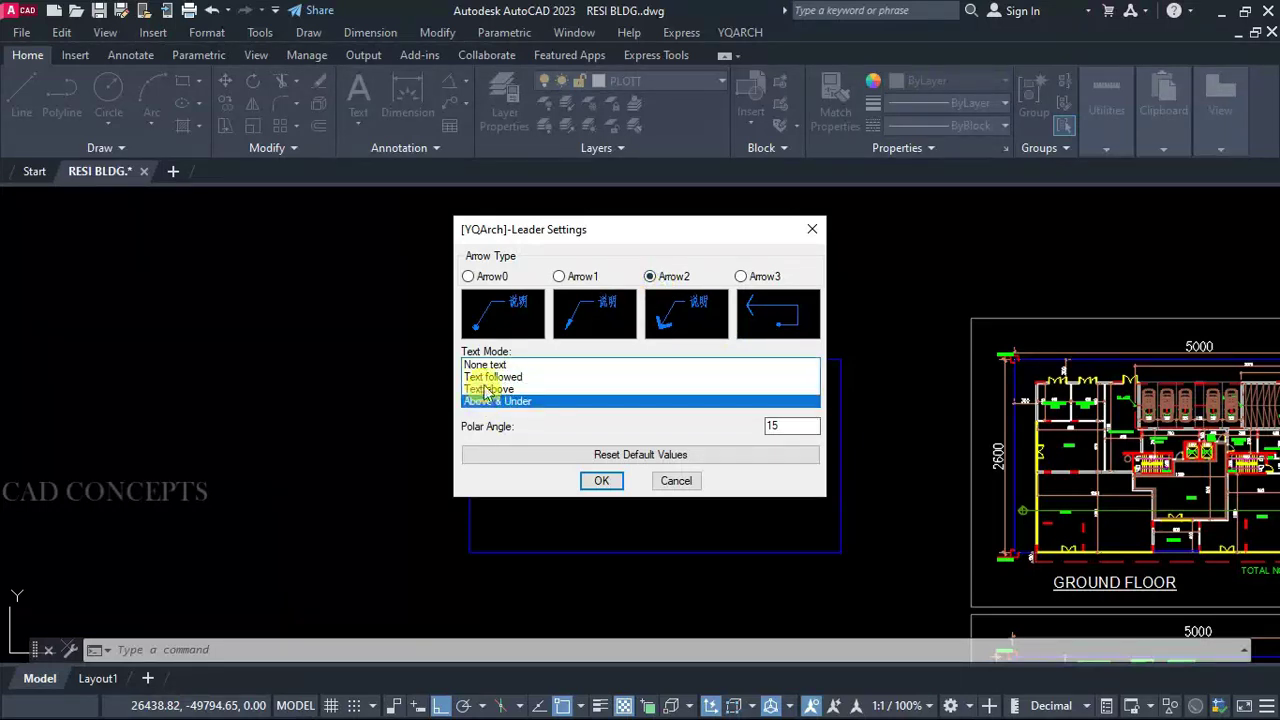
{"action": "left_click", "coordinate": [486, 389]}
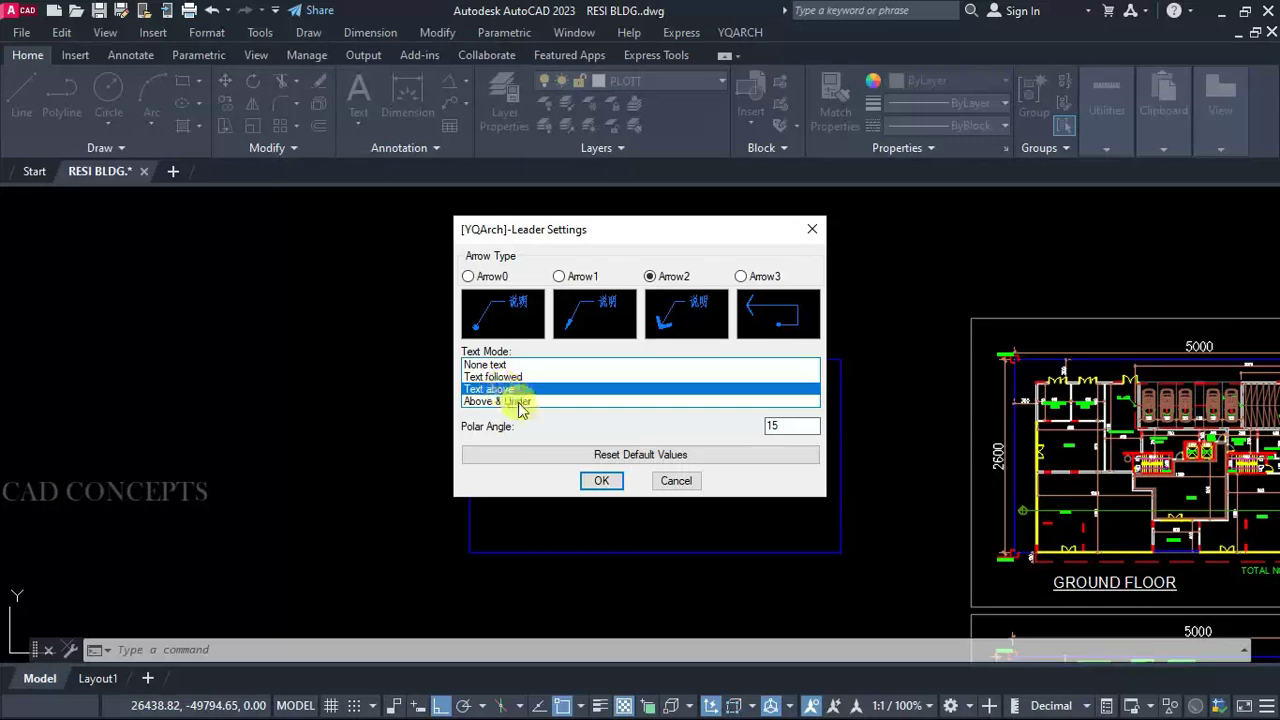
{"action": "left_click", "coordinate": [601, 481]}
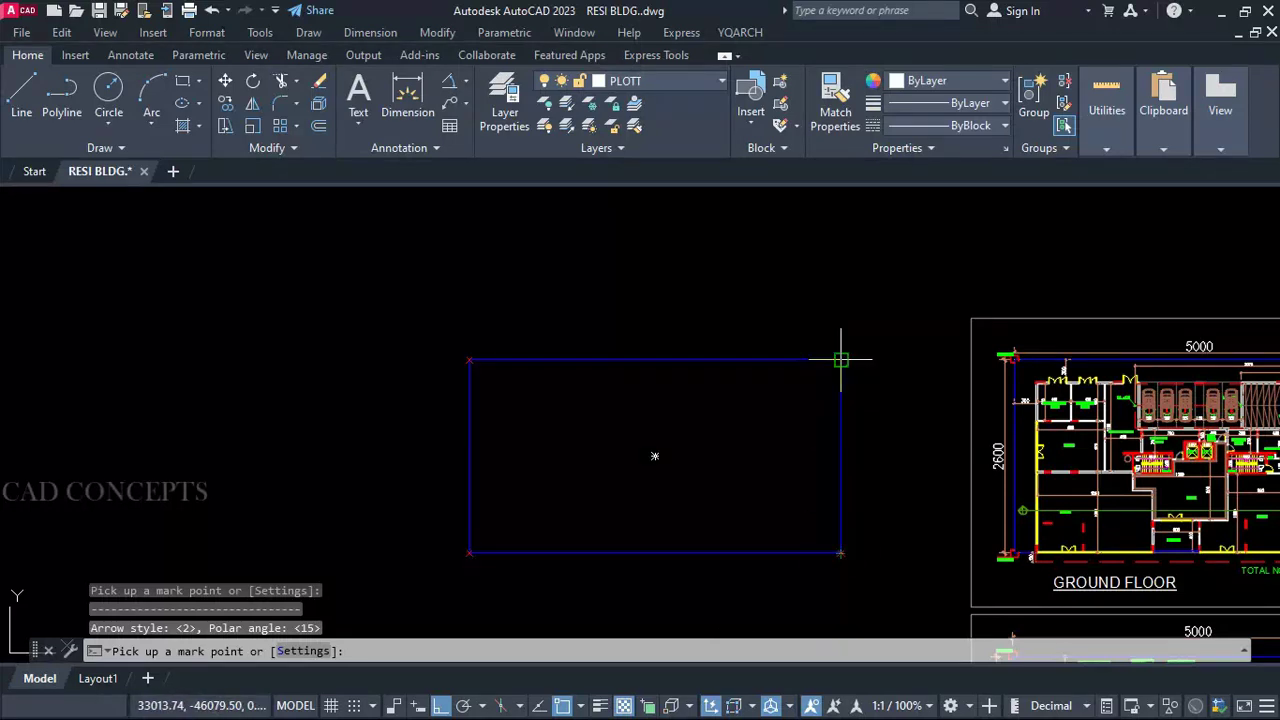
Step: Draw a multi-point leader from the copied rectangle's four corners to a shared line above it, with the text "Comment"
{"action": "middle_click_drag", "start_coordinate": [632, 459], "coordinate": [518, 457]}
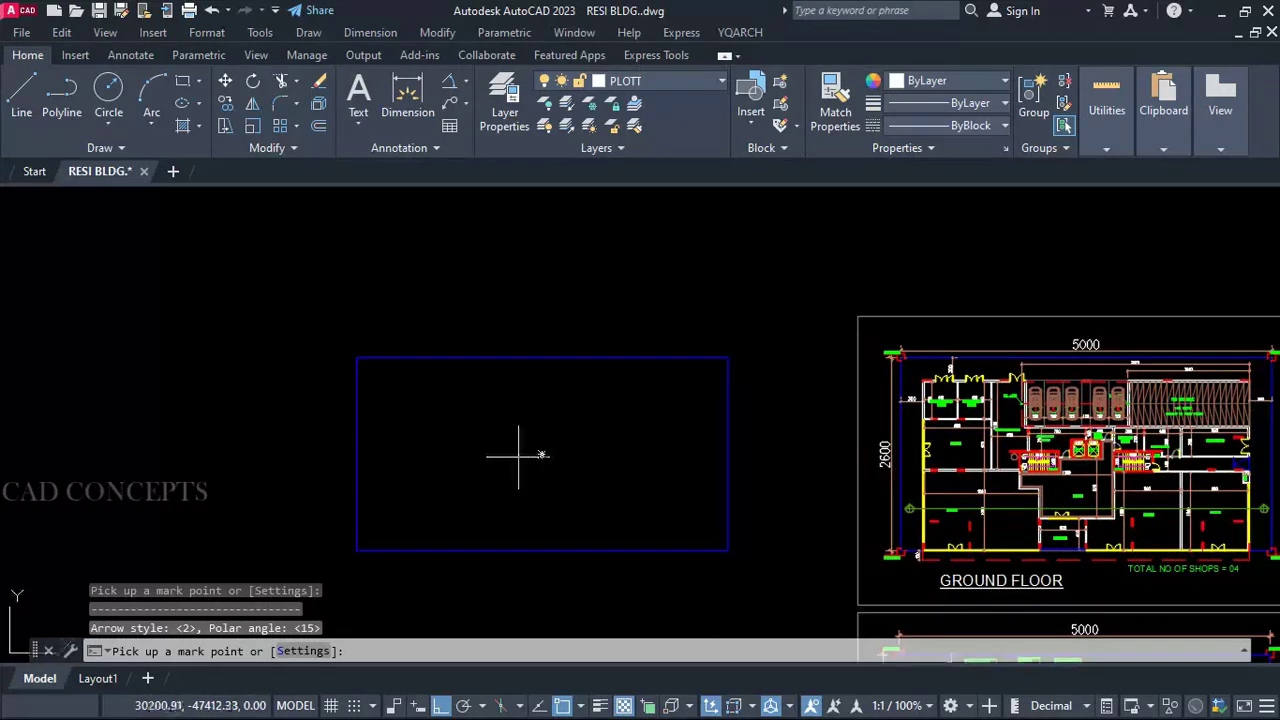
{"action": "left_click", "coordinate": [636, 505]}
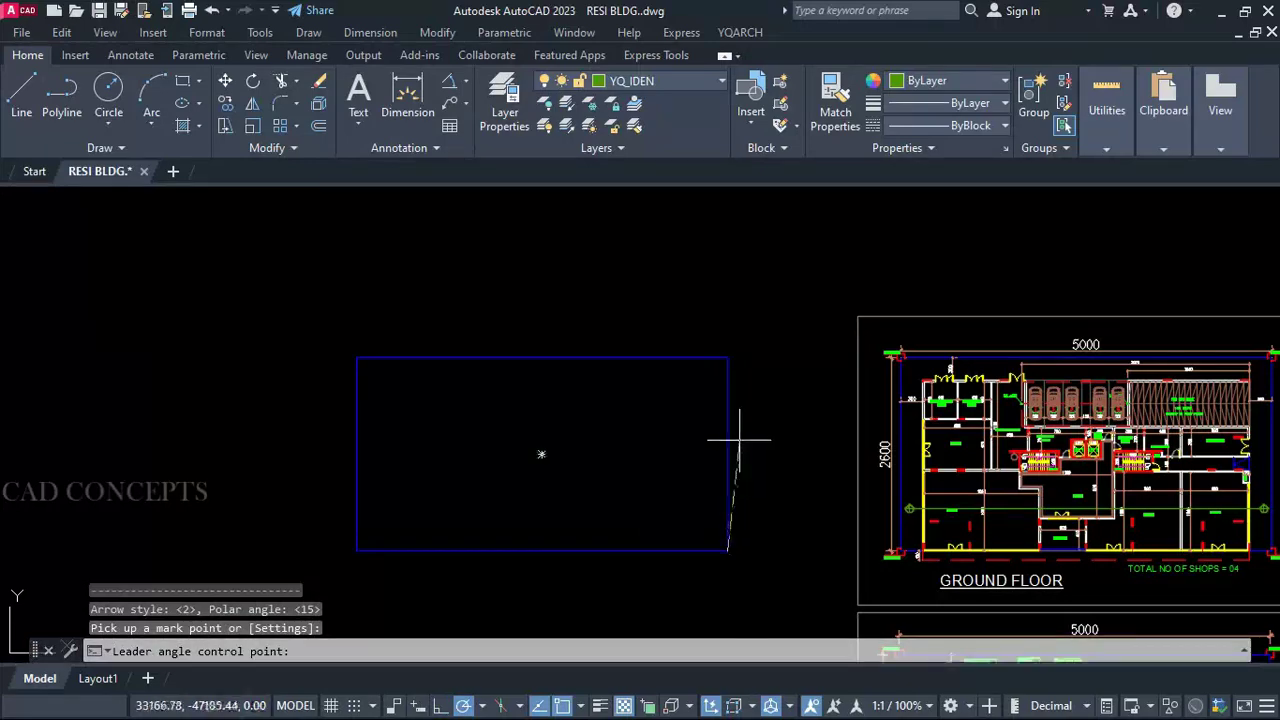
{"action": "left_click", "coordinate": [789, 263]}
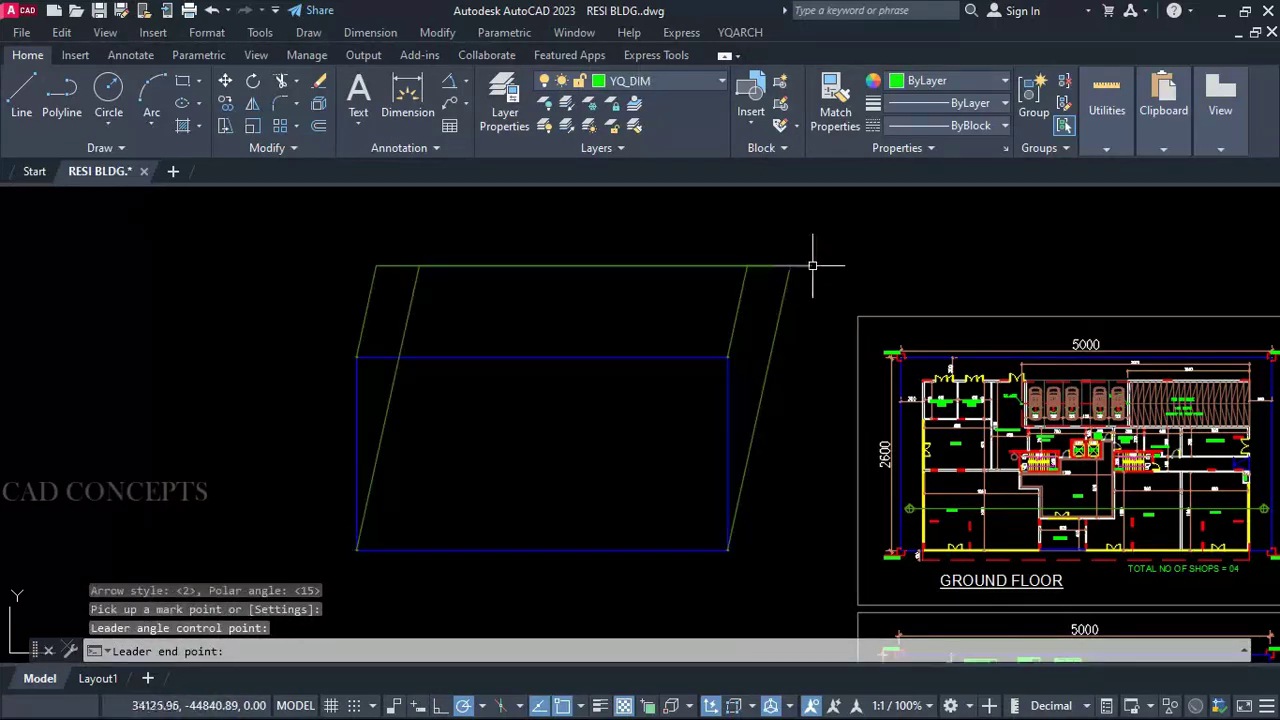
{"action": "left_click", "coordinate": [913, 259]}
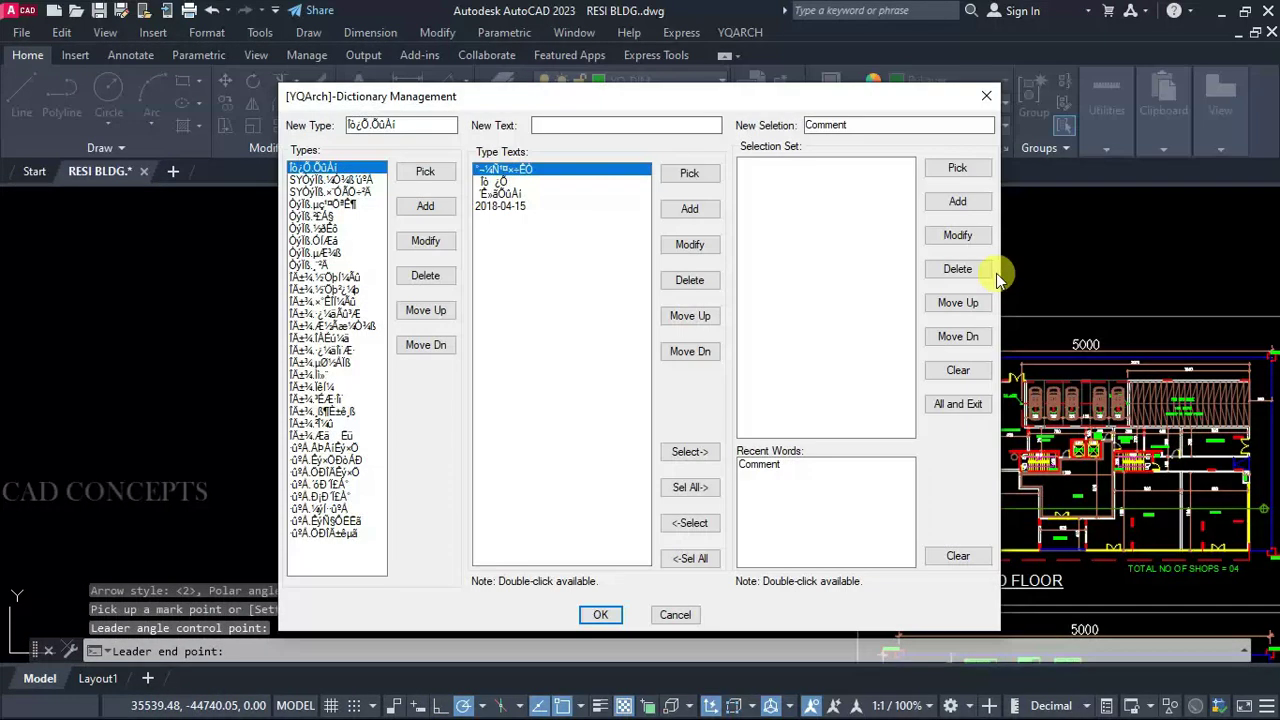
{"action": "left_click", "coordinate": [604, 614]}
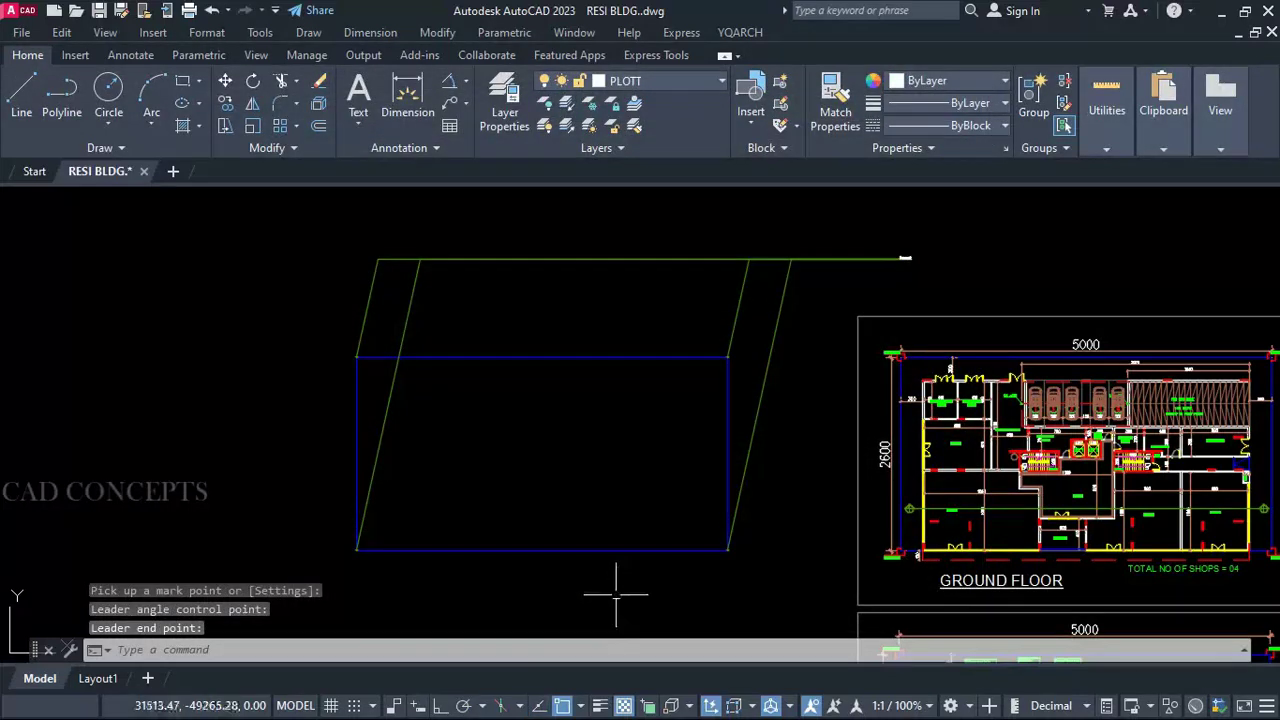
{"action": "key", "text": "Escape"}
Step: Scale up the leader's comment text from a base point at the text
{"action": "left_click", "coordinate": [890, 242]}
{"action": "left_click", "coordinate": [938, 280]}
{"action": "type", "text": "sc"}
{"action": "key", "text": "Return"}
{"action": "left_click", "coordinate": [900, 258]}
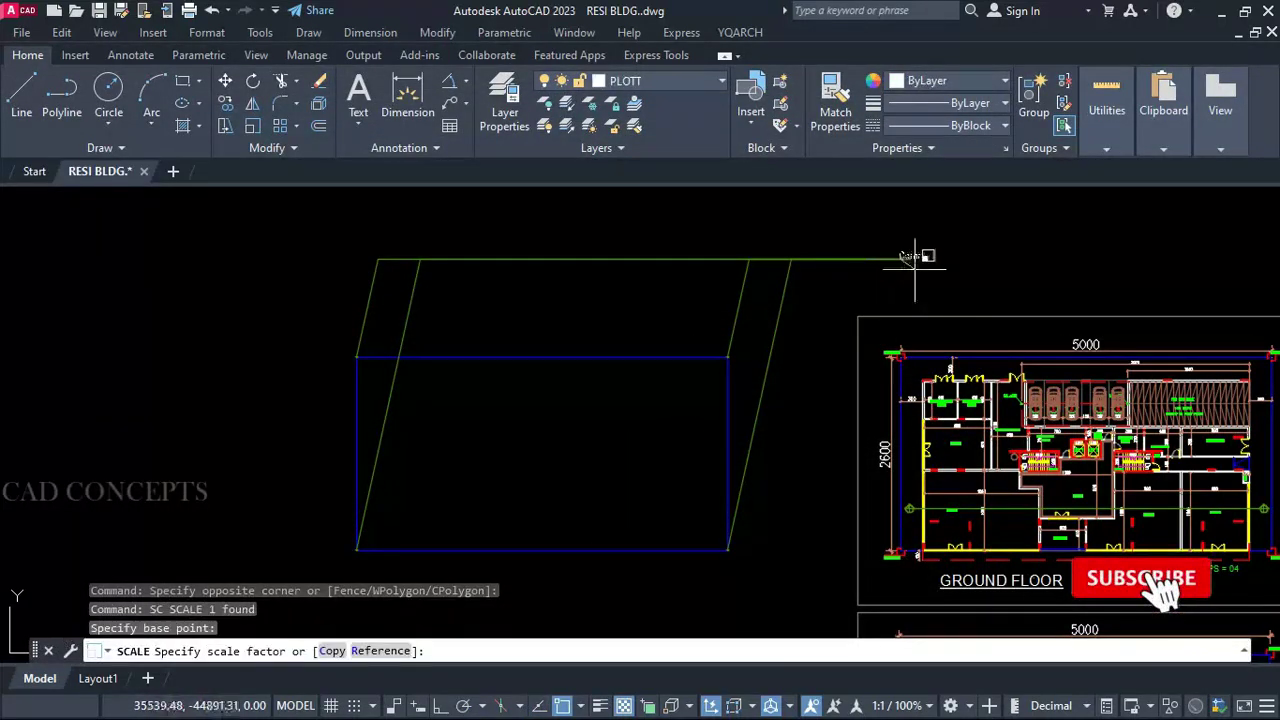
{"action": "left_click", "coordinate": [963, 274]}
Step: Change the leader's comment text to "Coordinates required"
{"action": "scroll", "coordinate": [700, 549], "scroll_direction": "up", "scroll_amount": 5}
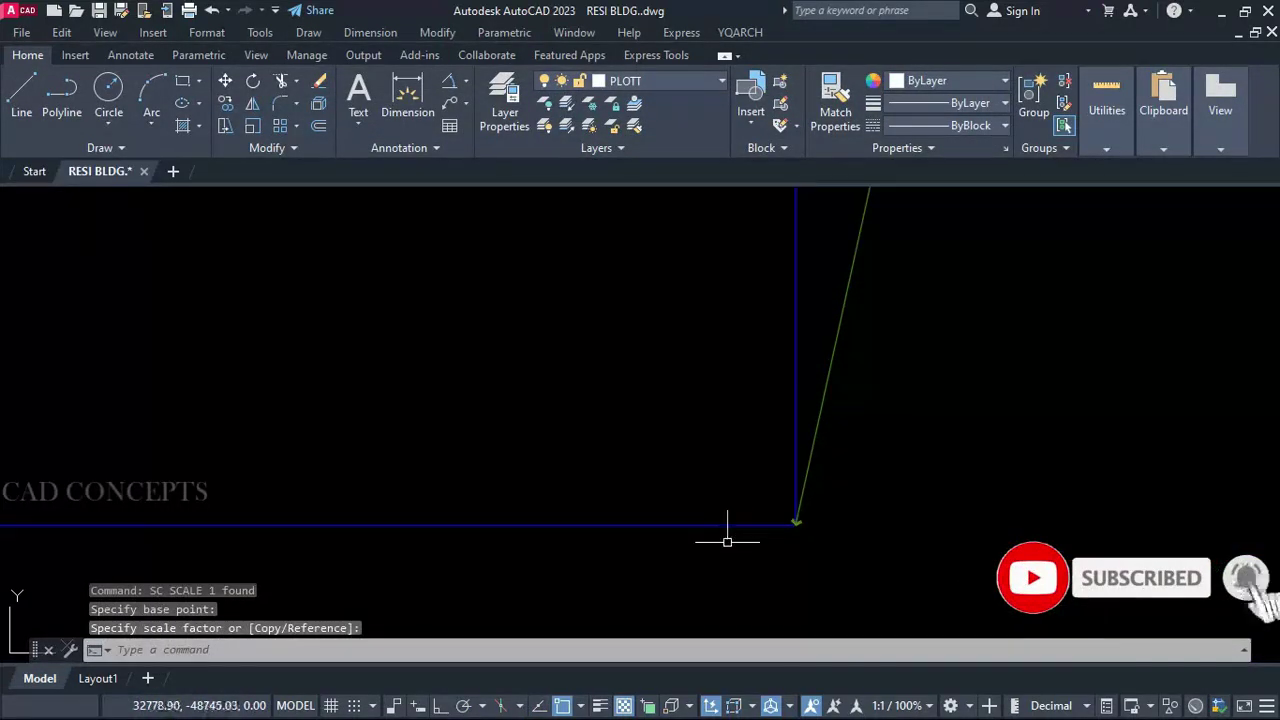
{"action": "scroll", "coordinate": [615, 577], "scroll_direction": "down", "scroll_amount": 5}
{"action": "double_click", "coordinate": [875, 283]}
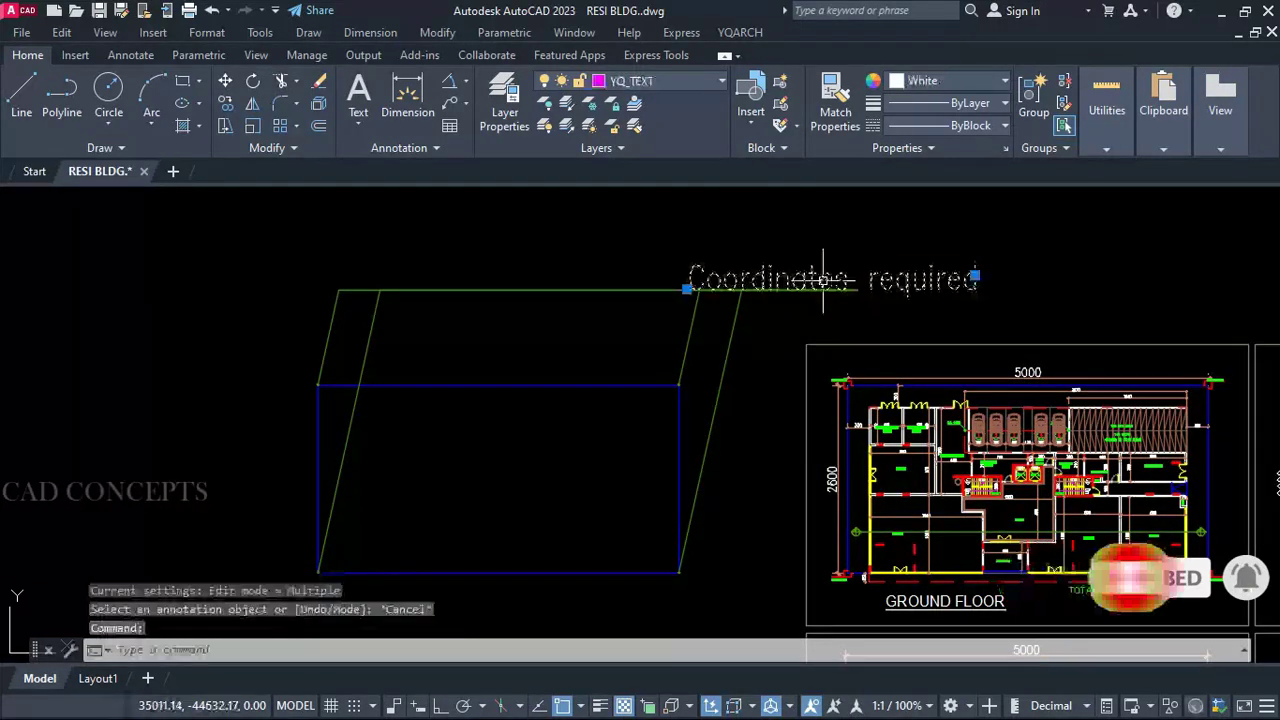
Step: Move the "Coordinates required" text horizontally to the right end of the leader line with ortho on
{"action": "type", "text": "m"}
{"action": "key", "text": "Return"}
{"action": "key", "text": "F8"}
{"action": "left_click", "coordinate": [1007, 300]}
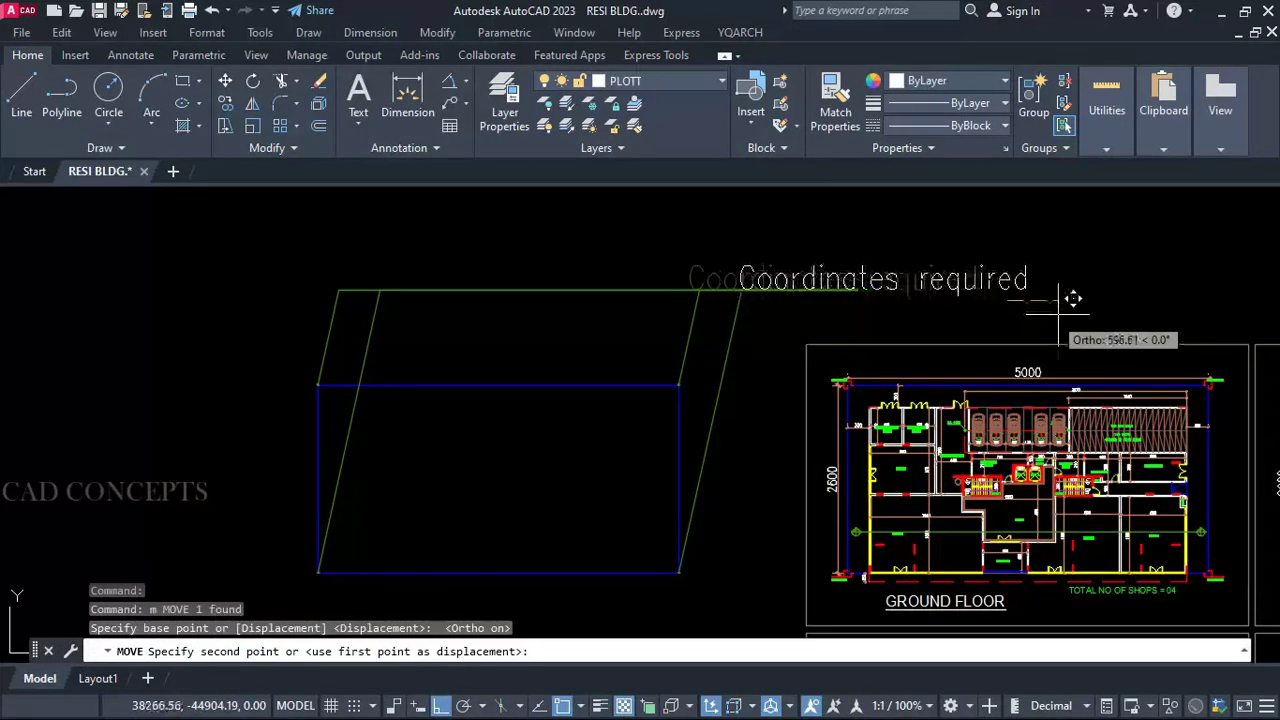
{"action": "left_click", "coordinate": [1194, 296]}
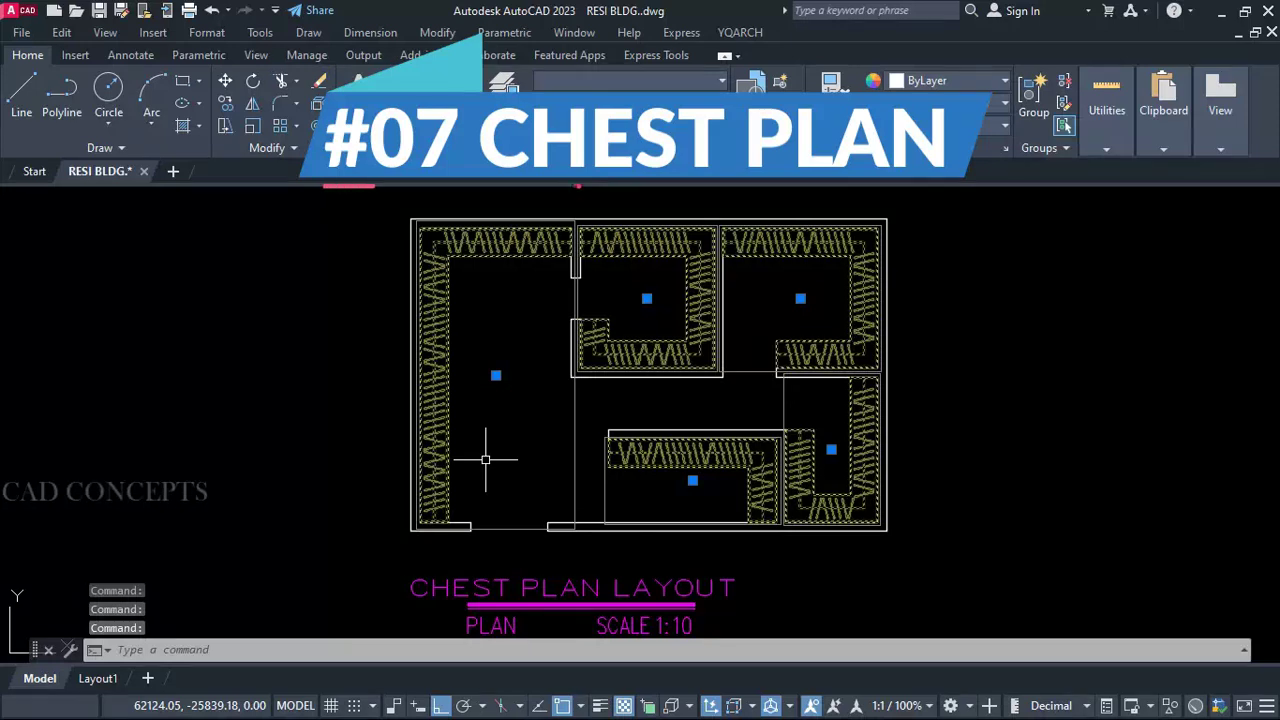
Step: Erase all existing chests from the five rooms of the chest plan layout, leaving only the walls
{"action": "type", "text": "m"}
{"action": "key", "text": "Return"}
{"action": "left_click", "coordinate": [500, 429]}
{"action": "key", "text": "Escape"}
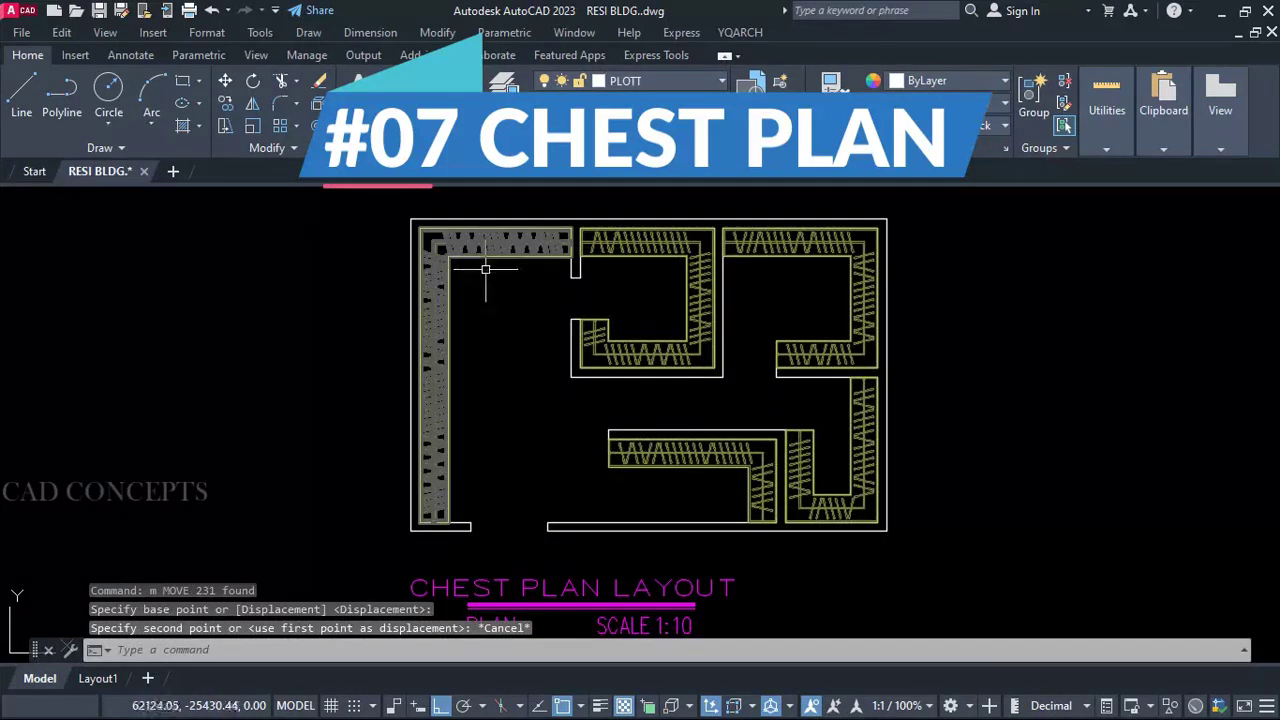
{"action": "type", "text": "e"}
{"action": "key", "text": "Return"}
{"action": "type", "text": "p 231 found"}
{"action": "key", "text": "Return"}
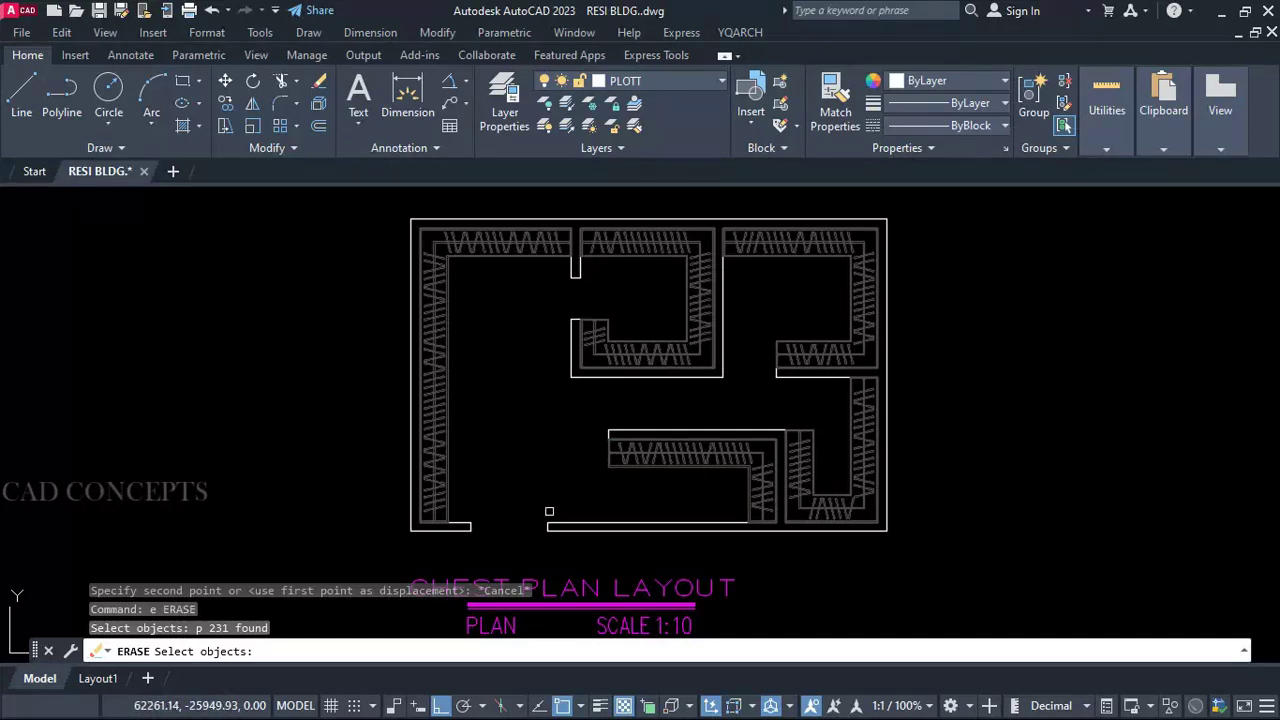
{"action": "middle_click_drag", "start_coordinate": [559, 481], "coordinate": [575, 462]}
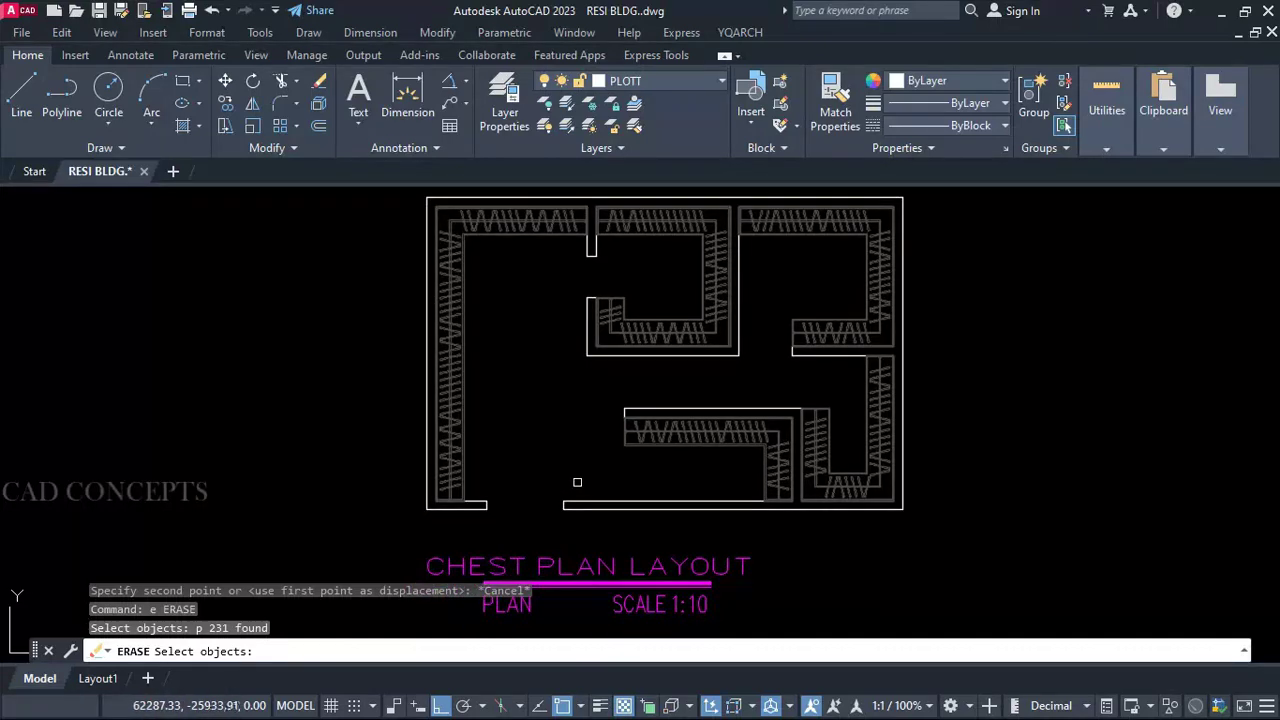
{"action": "key", "text": "Return"}
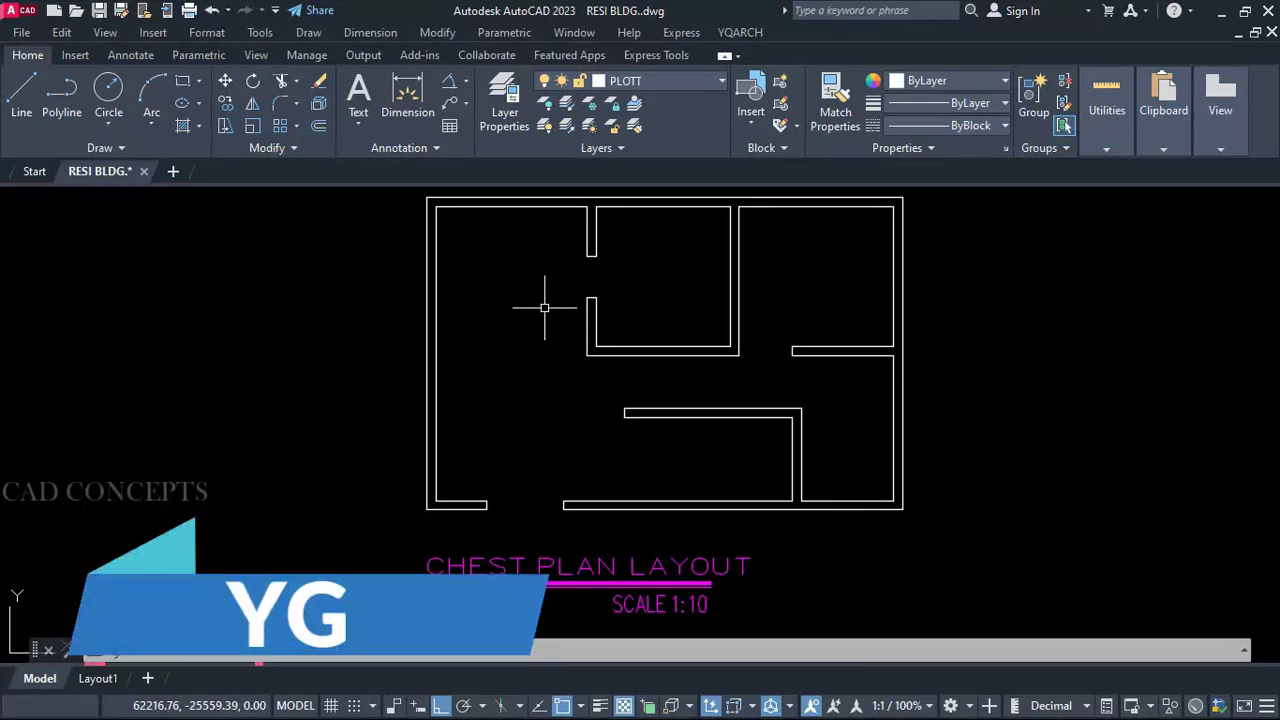
Step: Draw a YG chest with thickness 55 along the left room's left and upper walls, facing into the room
{"action": "type", "text": "yg"}
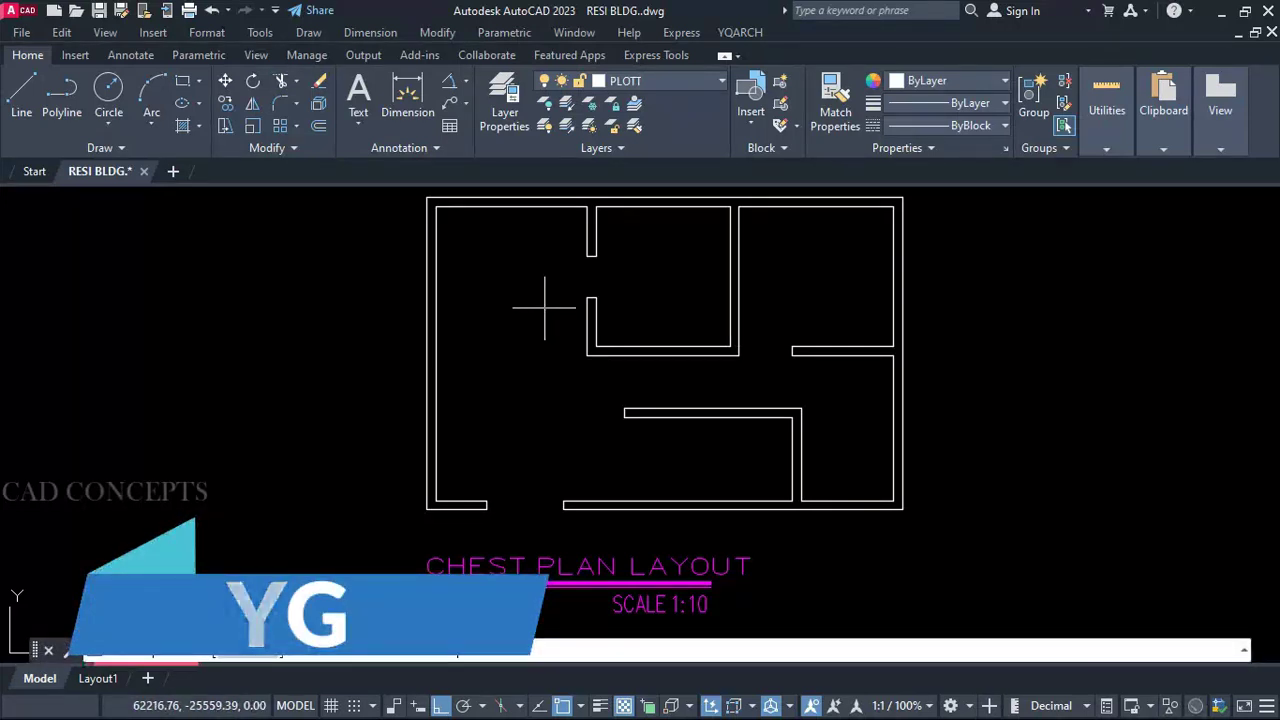
{"action": "key", "text": "Return"}
{"action": "left_click", "coordinate": [250, 652]}
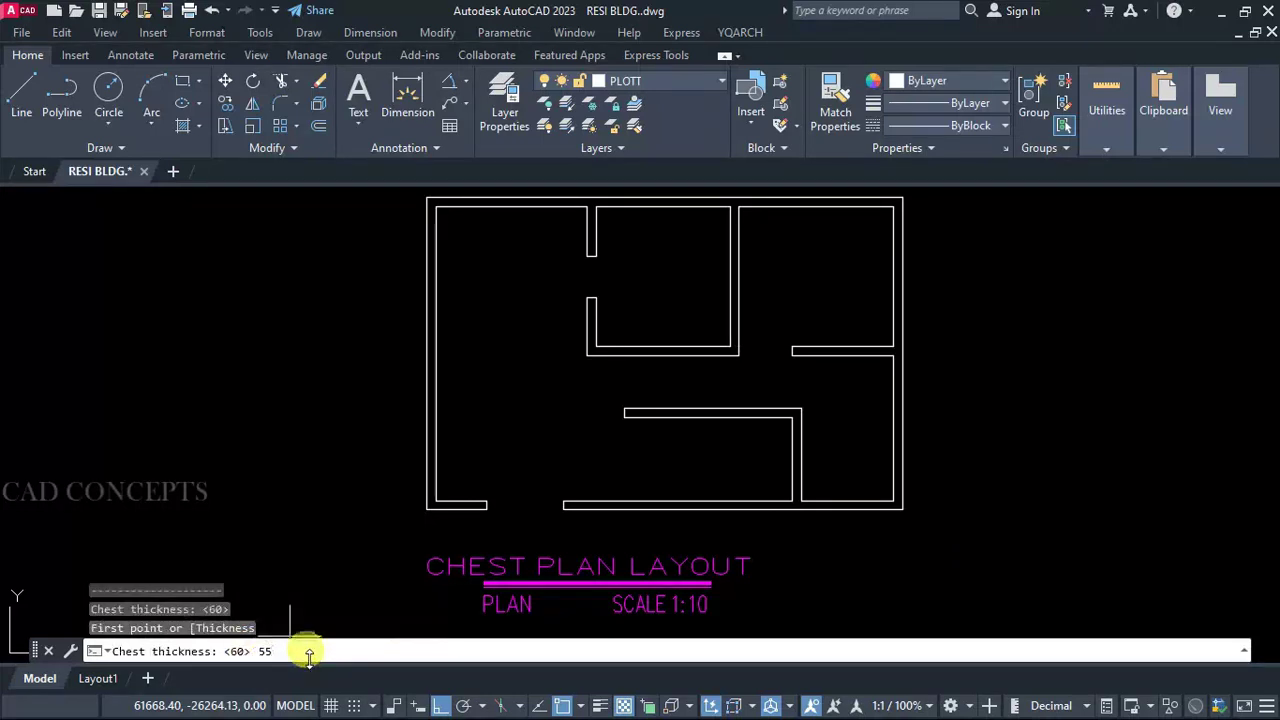
{"action": "key", "text": "Return"}
{"action": "left_click", "coordinate": [436, 502]}
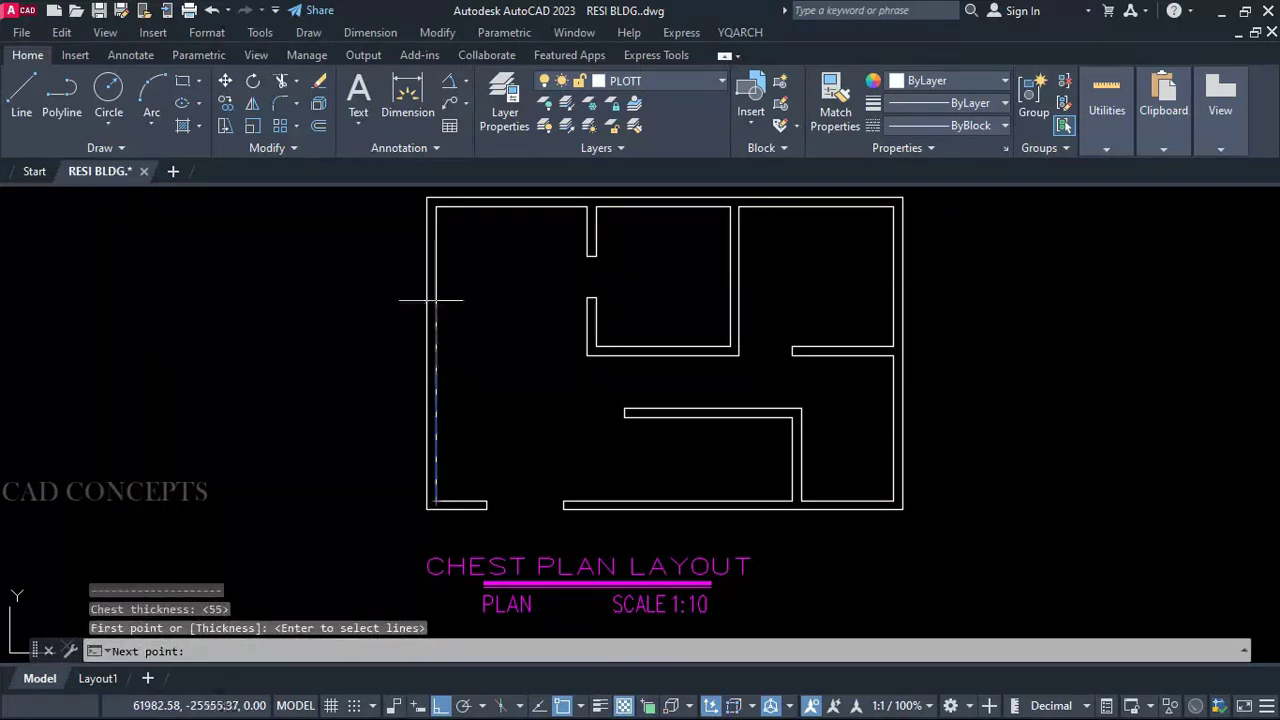
{"action": "left_click", "coordinate": [436, 207]}
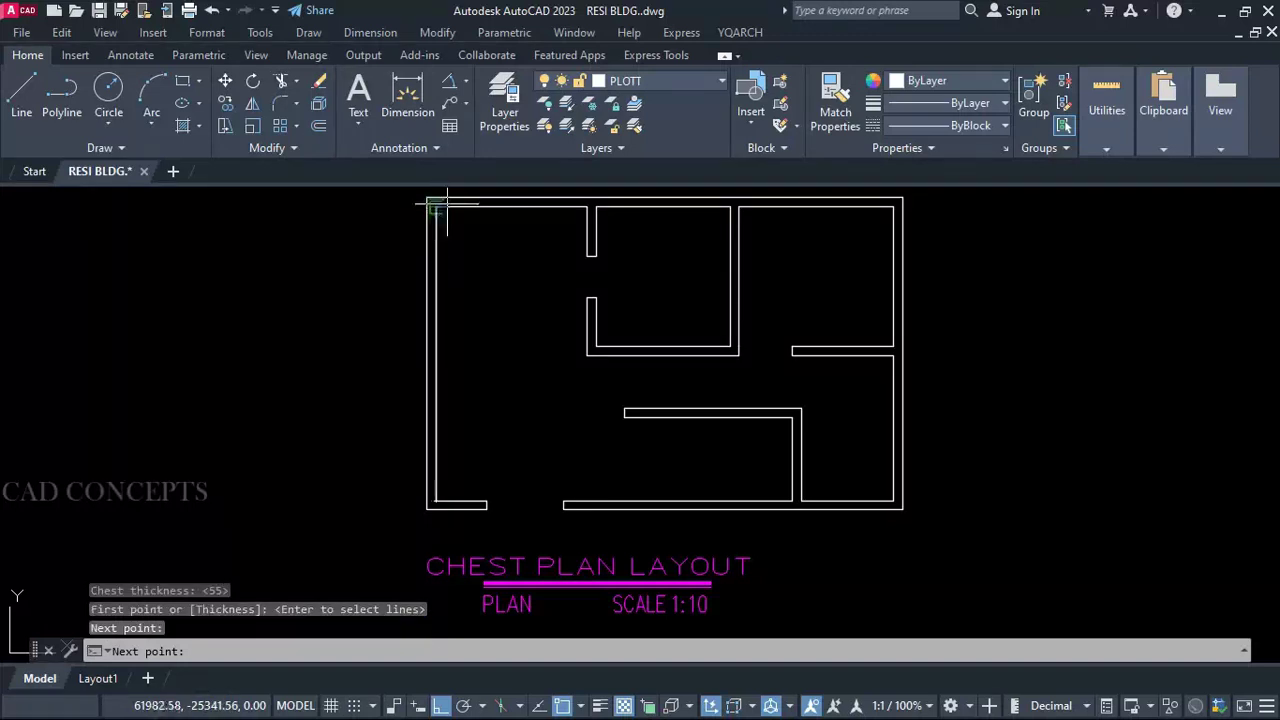
{"action": "left_click", "coordinate": [587, 207]}
{"action": "key", "text": "Return"}
{"action": "left_click", "coordinate": [540, 271]}
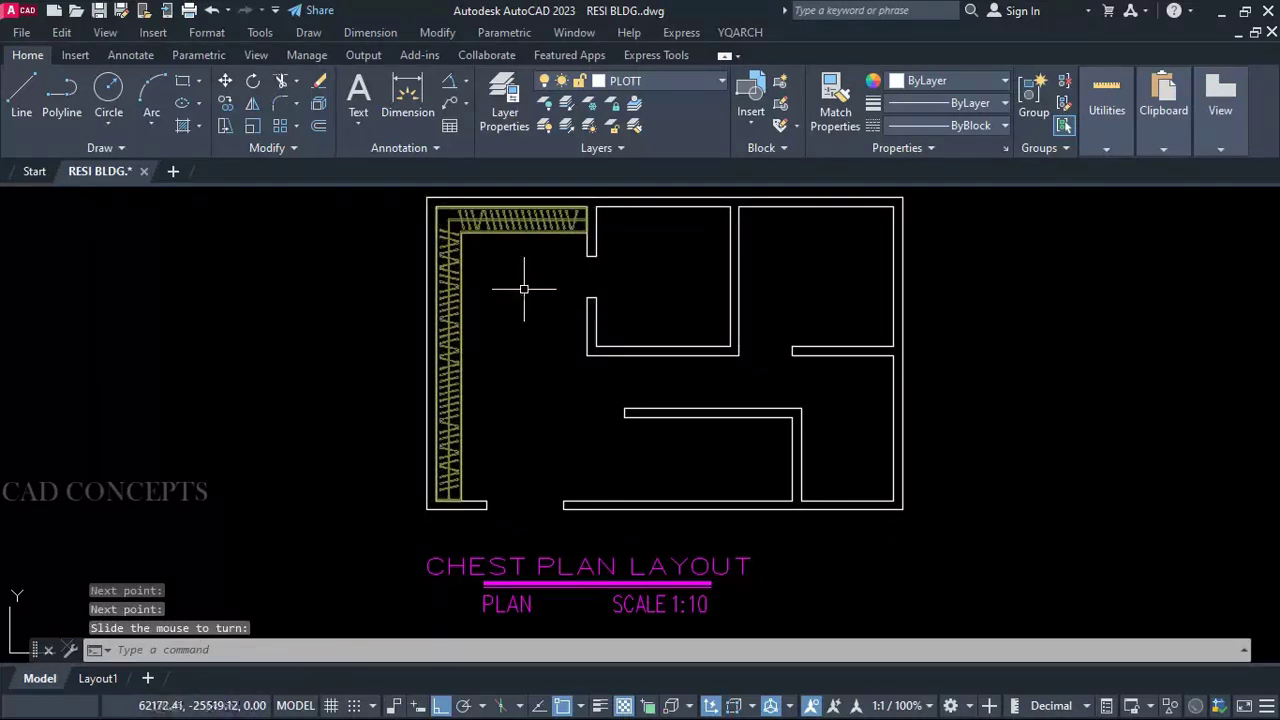
Step: Draw a YG chest around the upper middle room's walls from one door jamb to the other, facing inward
{"action": "key", "text": "Return"}
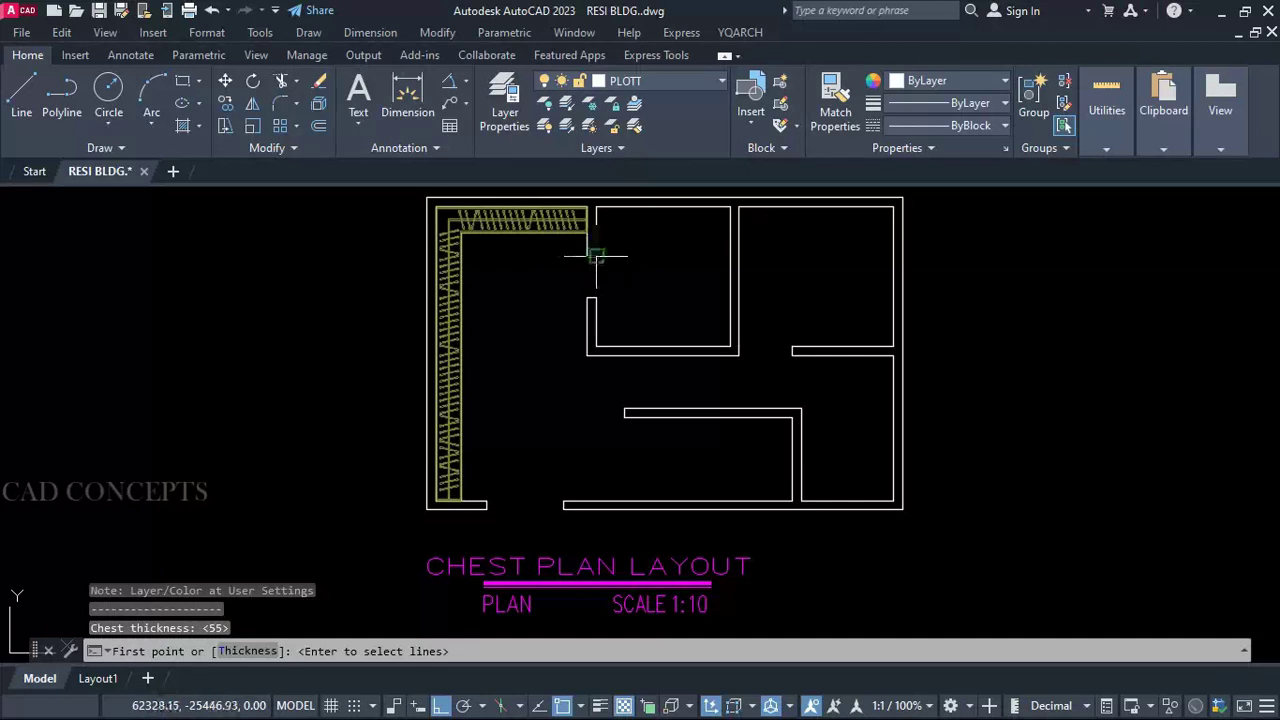
{"action": "left_click", "coordinate": [596, 256]}
{"action": "left_click", "coordinate": [596, 206]}
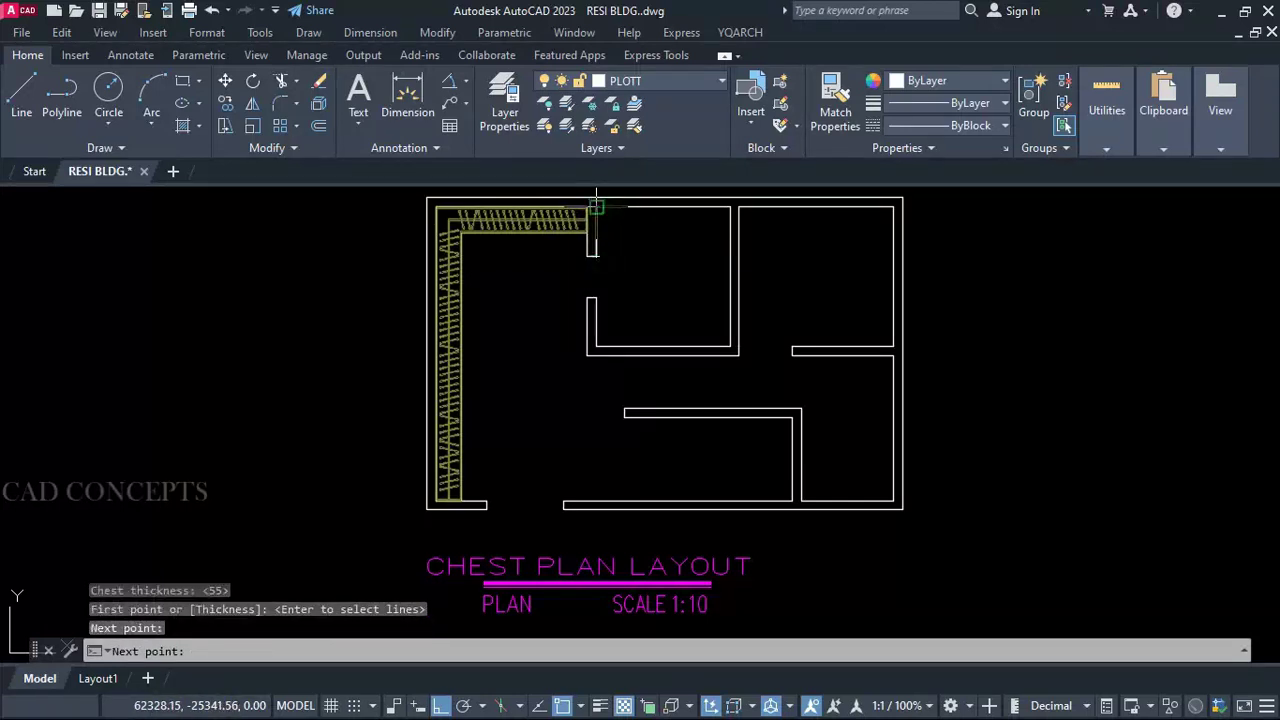
{"action": "left_click", "coordinate": [731, 210]}
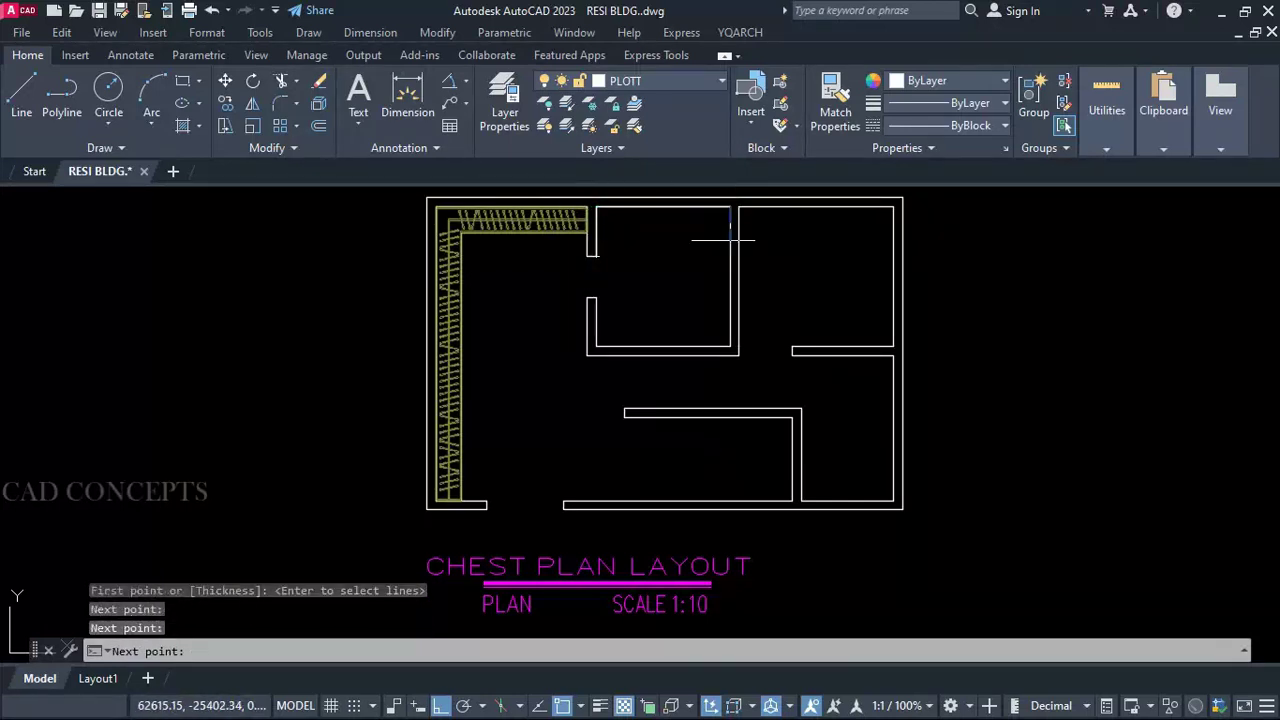
{"action": "left_click", "coordinate": [731, 348]}
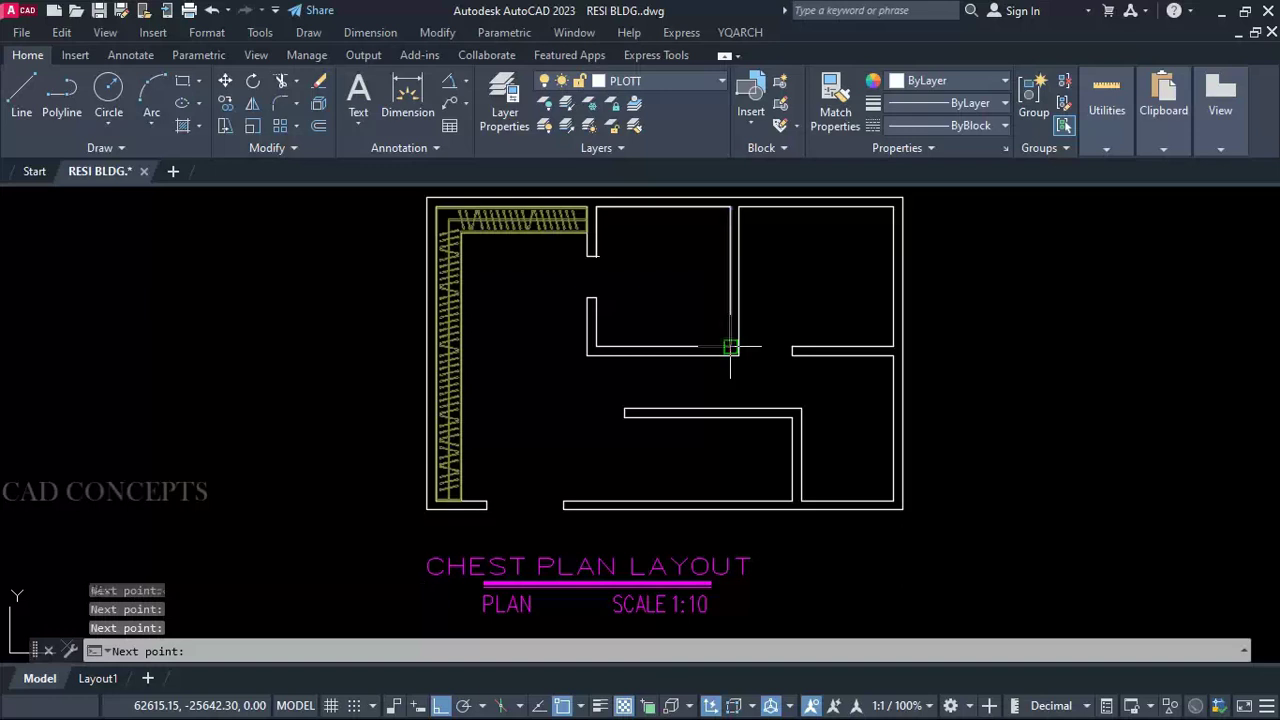
{"action": "left_click", "coordinate": [595, 347]}
{"action": "left_click", "coordinate": [596, 298]}
{"action": "key", "text": "Return"}
{"action": "left_click", "coordinate": [650, 305]}
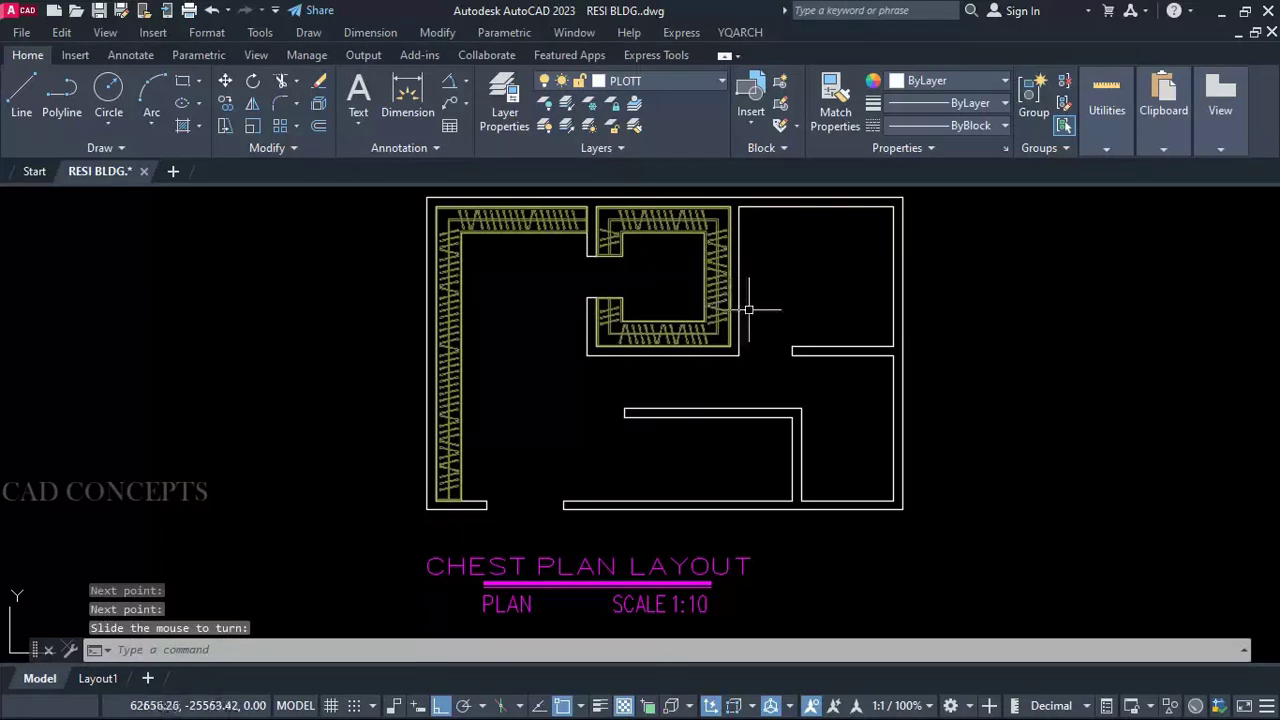
Step: Draw a YG chest along the upper right room's lower, right and upper walls and partway down its left wall, facing inward
{"action": "key", "text": "Return"}
{"action": "left_click", "coordinate": [792, 347]}
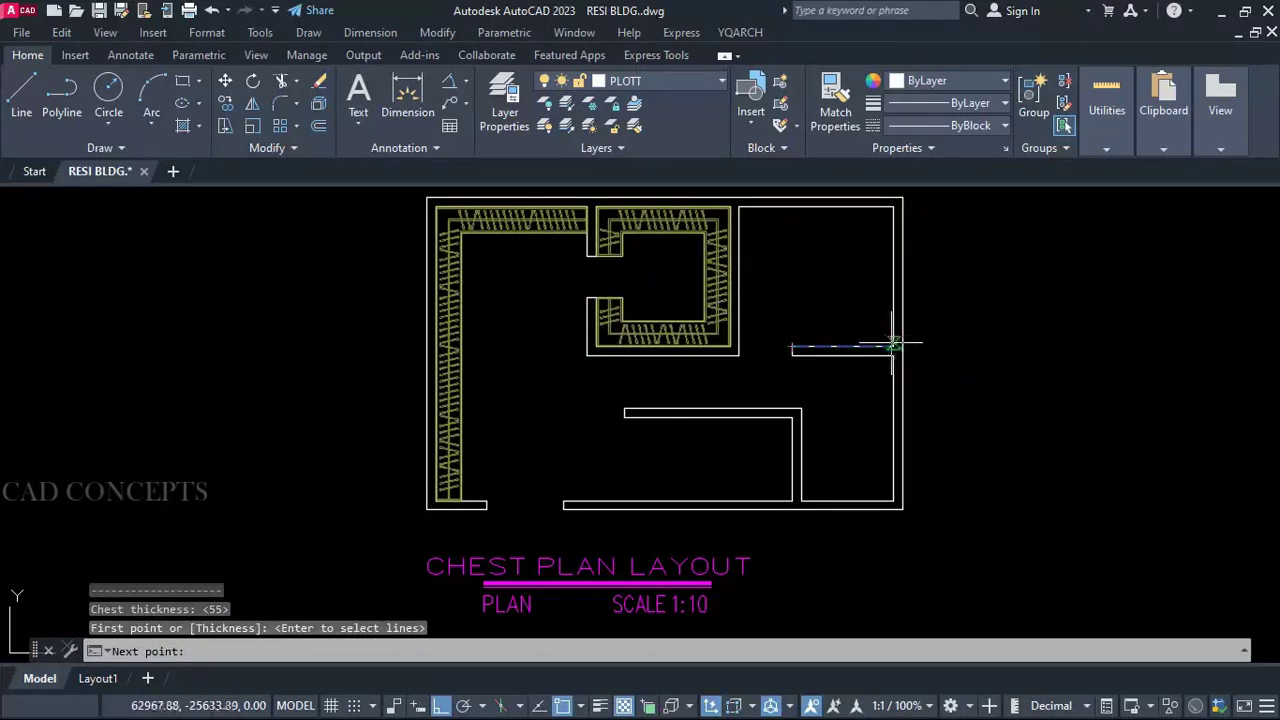
{"action": "left_click", "coordinate": [893, 347]}
{"action": "left_click", "coordinate": [895, 206]}
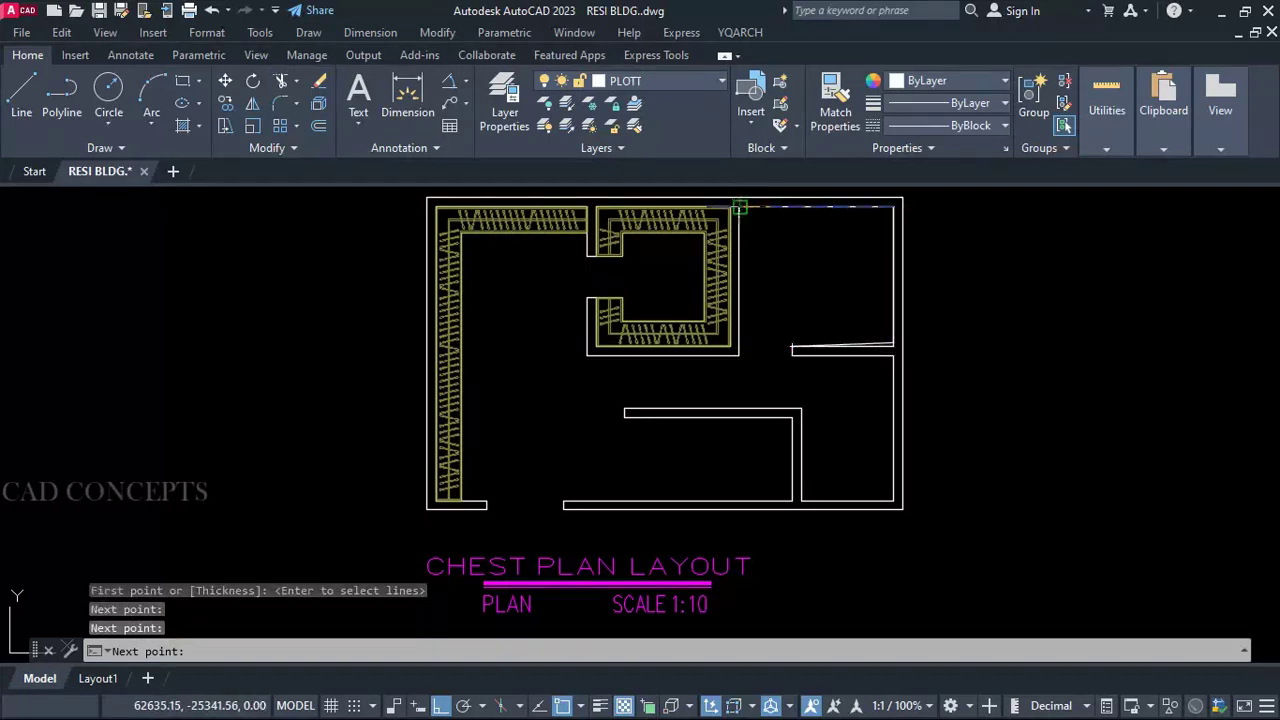
{"action": "left_click", "coordinate": [739, 207]}
{"action": "left_click", "coordinate": [740, 281]}
{"action": "key", "text": "Return"}
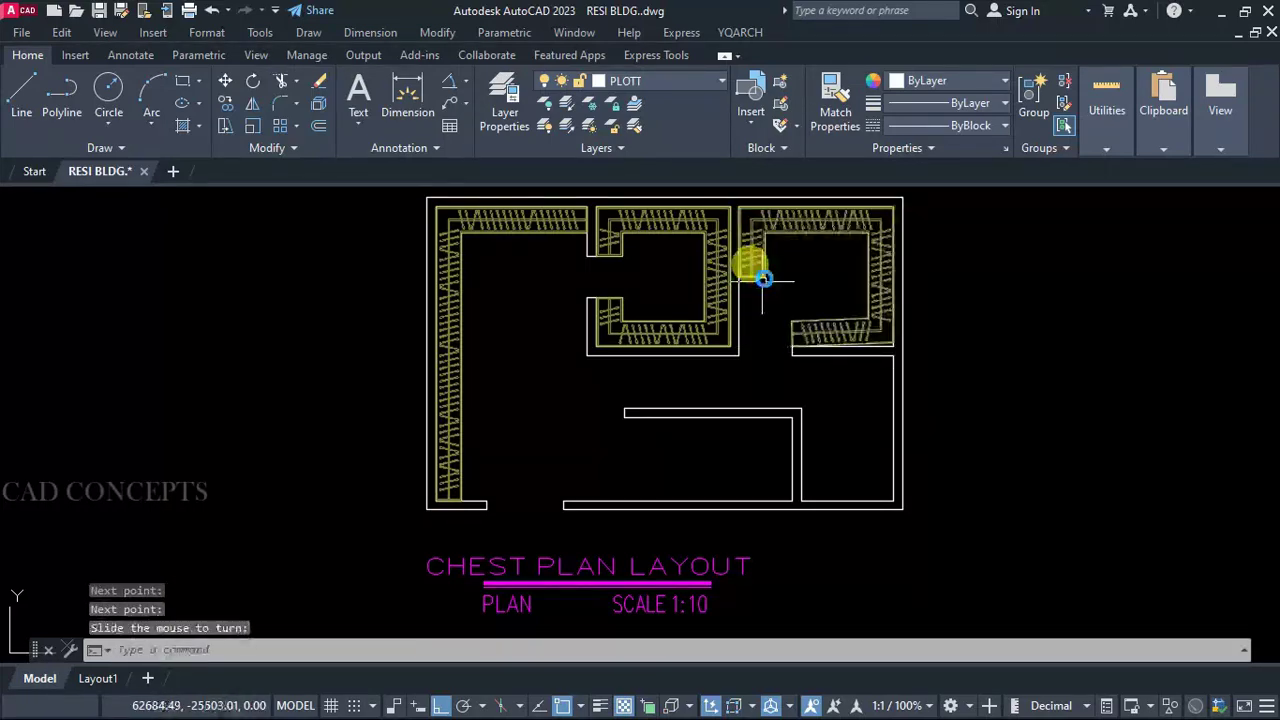
{"action": "left_click", "coordinate": [767, 264]}
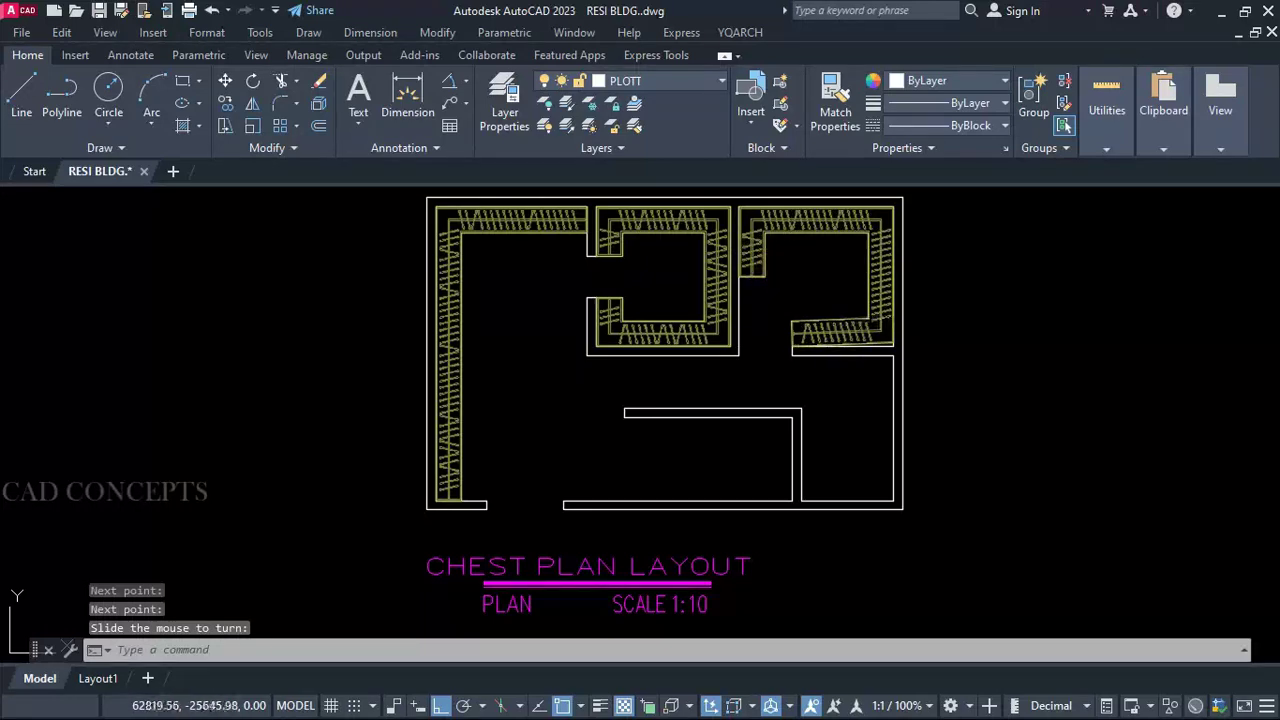
{"action": "key", "text": "Return"}
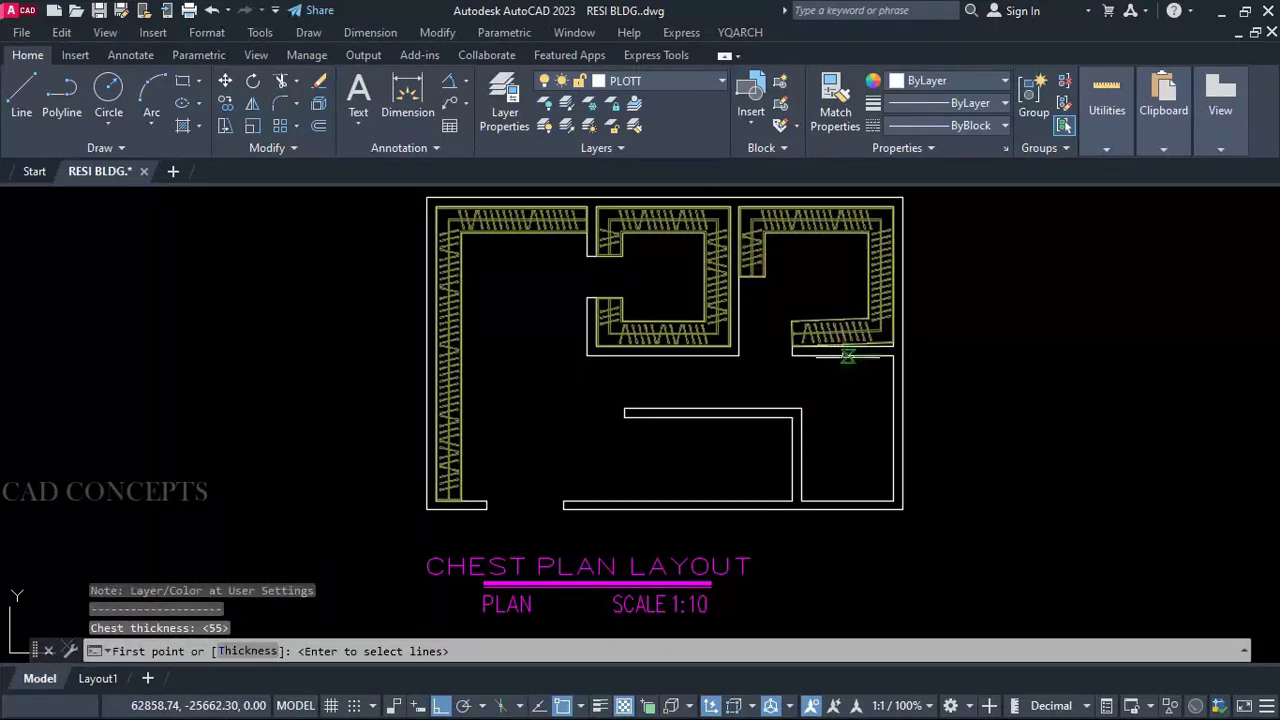
{"action": "left_click", "coordinate": [847, 356]}
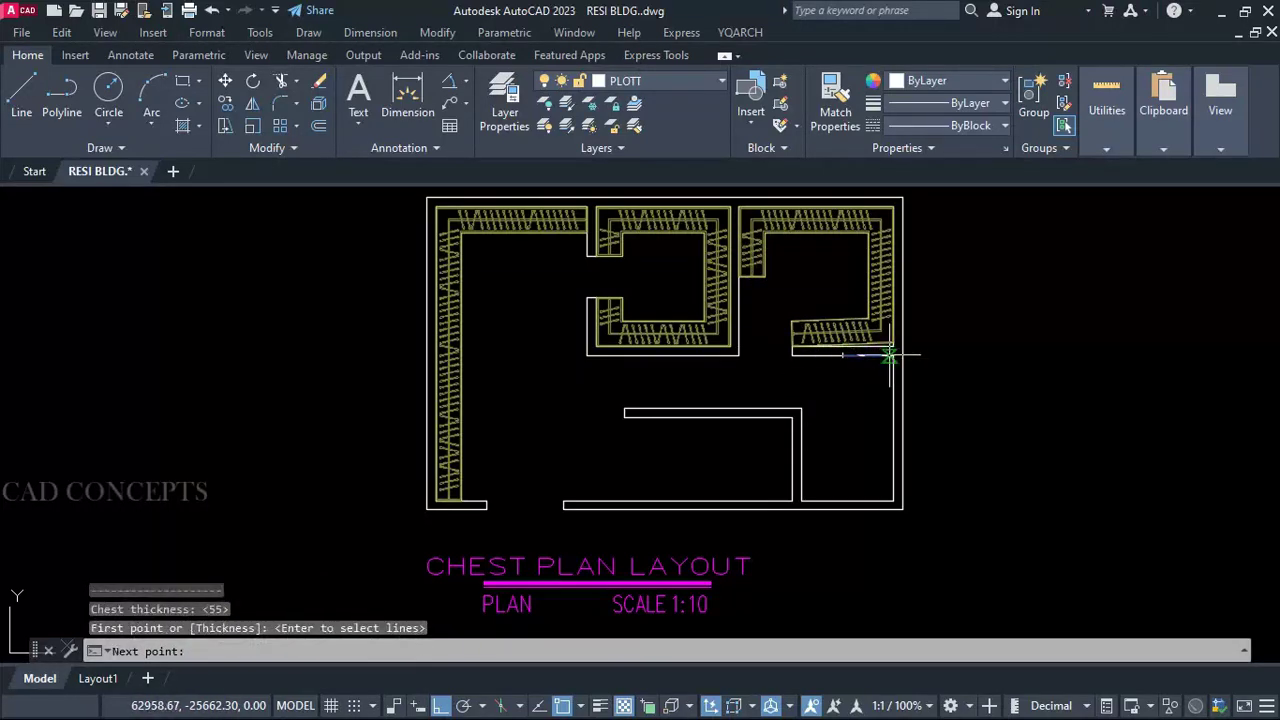
{"action": "left_click", "coordinate": [895, 501]}
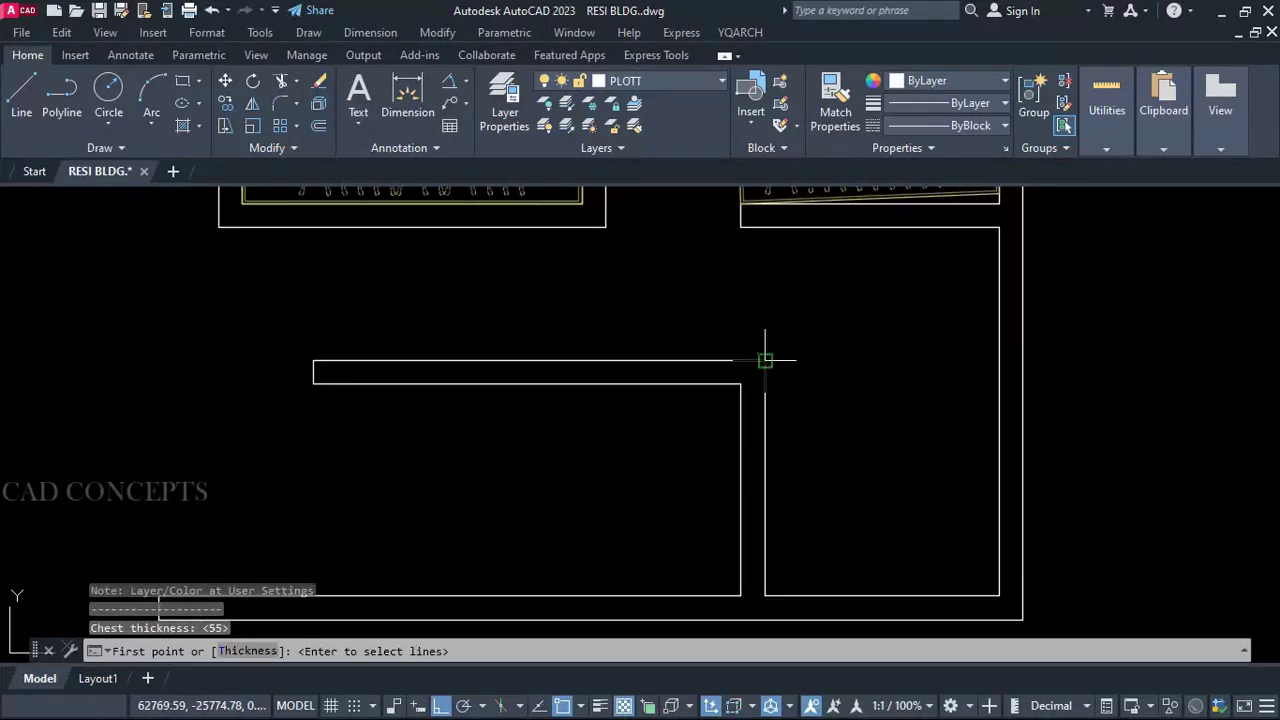
Step: Draw a YG chest down the lower right room's left wall, along its bottom and right walls, with a short return under its upper wall
{"action": "left_click", "coordinate": [765, 360]}
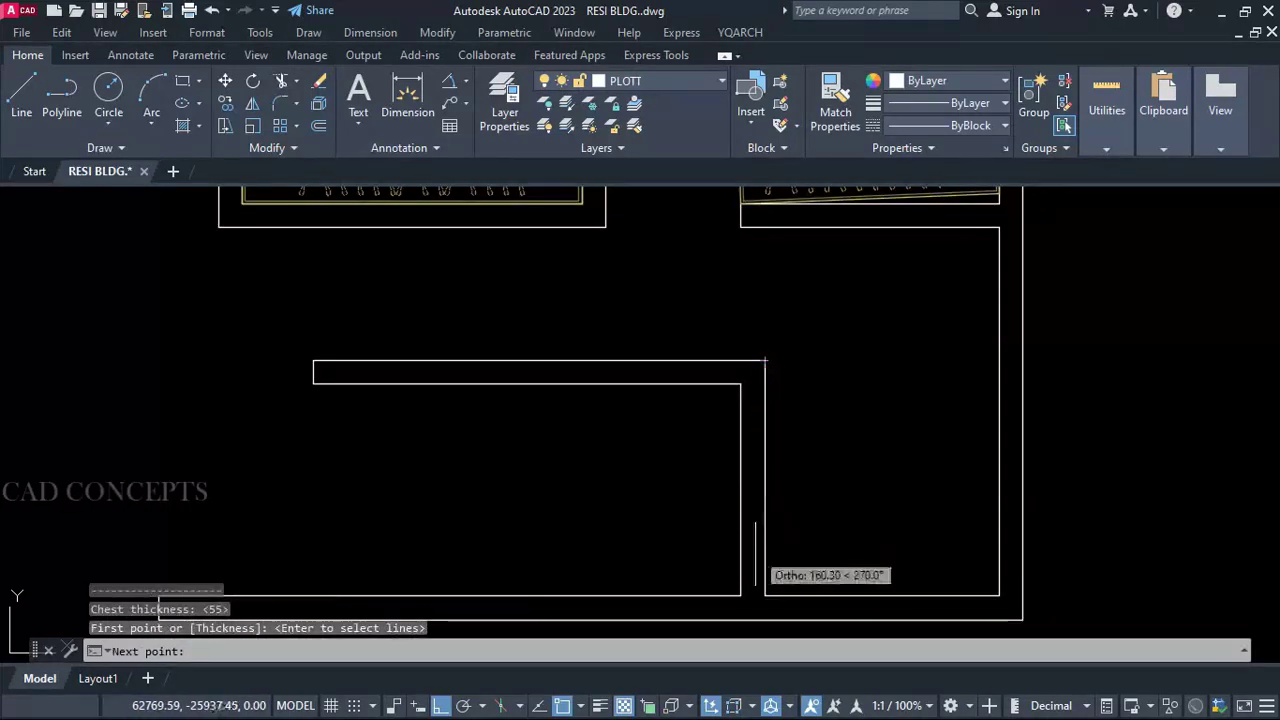
{"action": "left_click", "coordinate": [765, 595]}
{"action": "left_click", "coordinate": [1000, 597]}
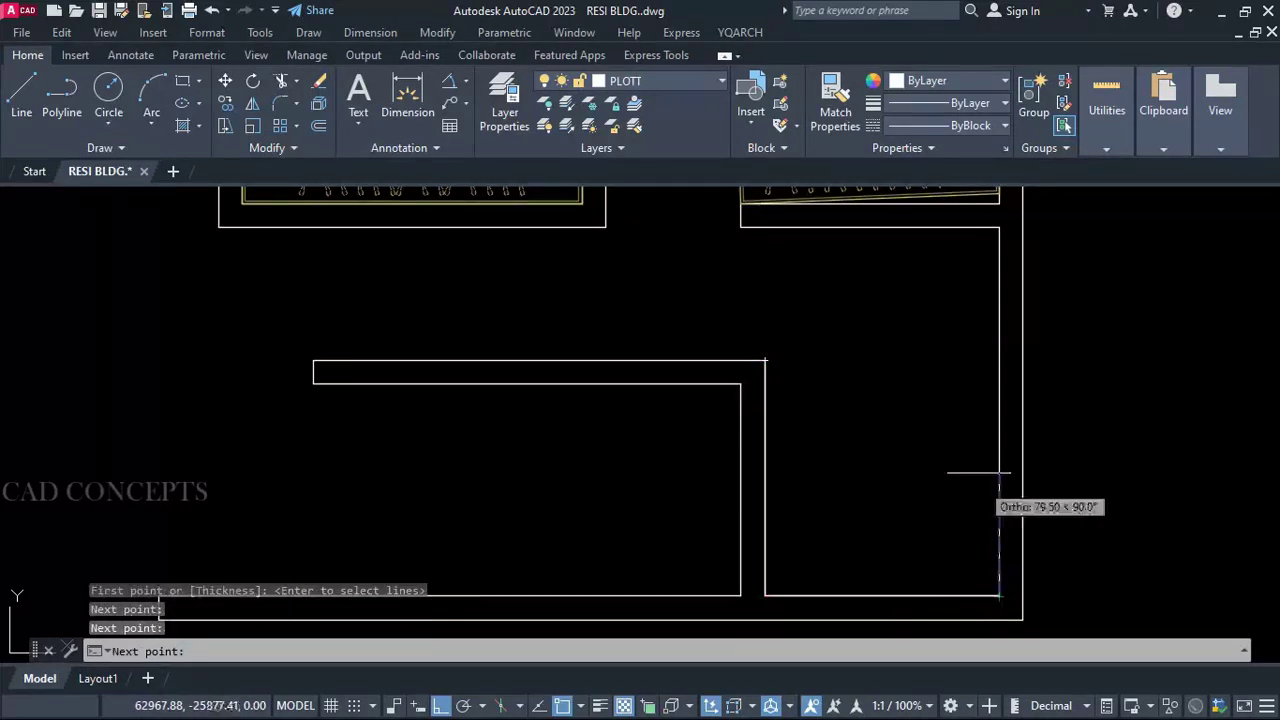
{"action": "left_click", "coordinate": [1000, 232]}
{"action": "left_click", "coordinate": [890, 255]}
{"action": "key", "text": "Return"}
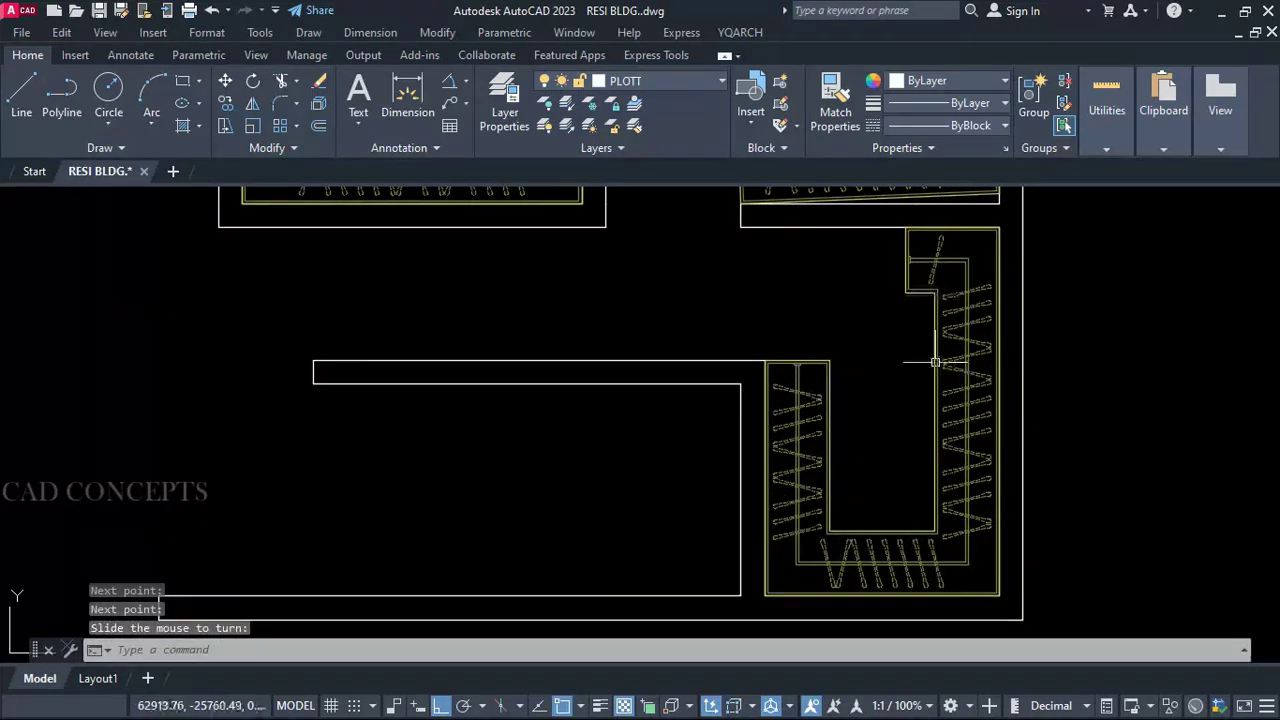
Step: Draw a YG chest under the lower middle room's upper wall from its free end and down its right wall, facing inward
{"action": "left_click", "coordinate": [707, 432]}
{"action": "left_click", "coordinate": [313, 384]}
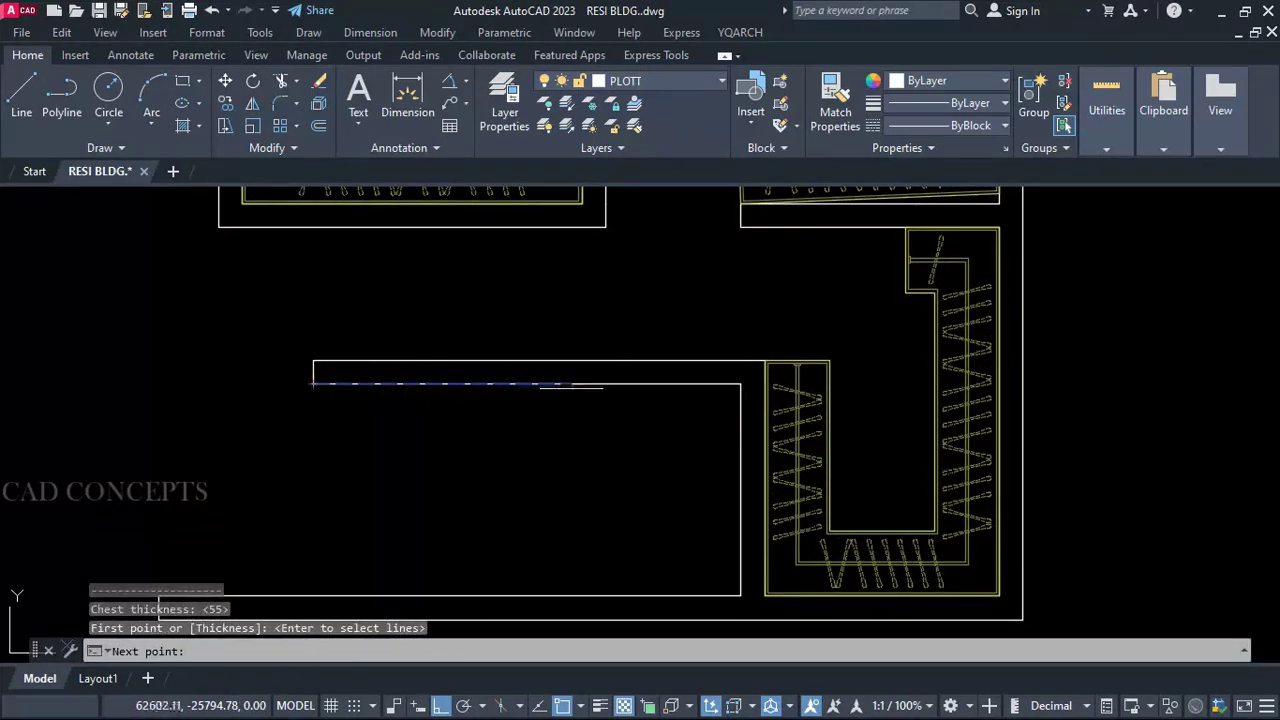
{"action": "left_click", "coordinate": [740, 384]}
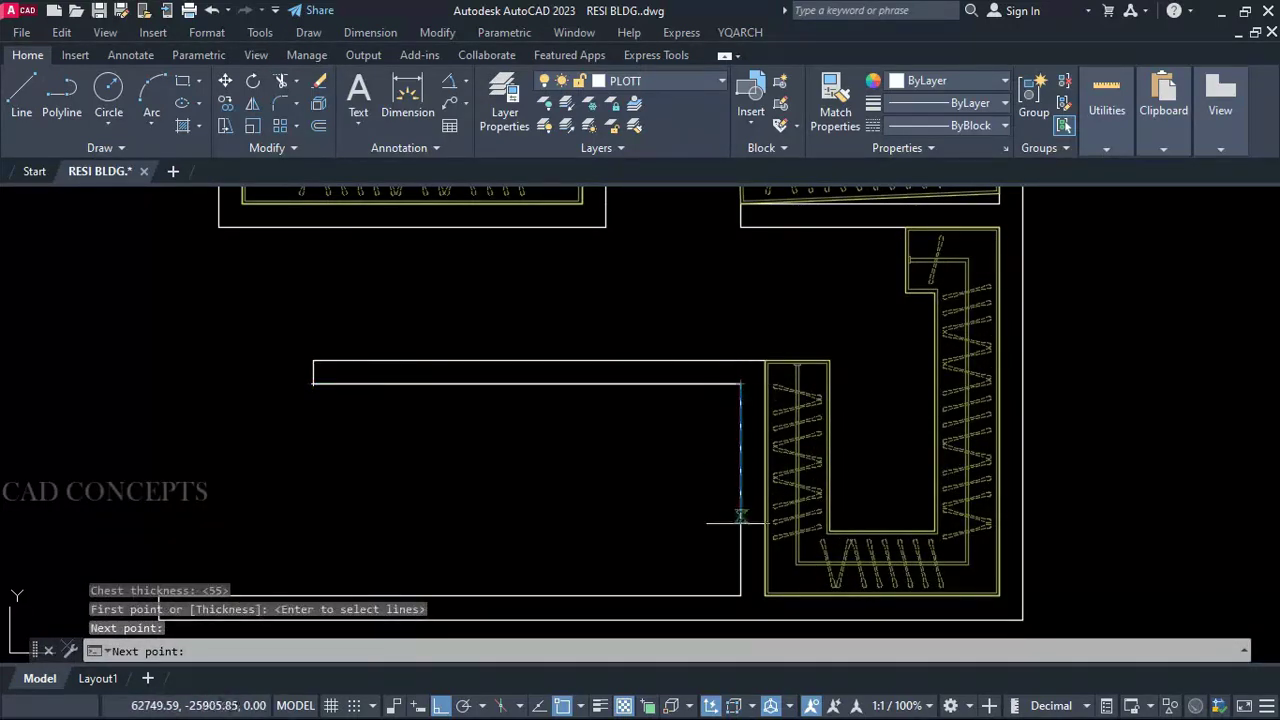
{"action": "left_click", "coordinate": [740, 595]}
{"action": "key", "text": "Return"}
{"action": "key", "text": "Escape"}
{"action": "scroll", "coordinate": [623, 532], "scroll_direction": "down", "scroll_amount": 4}
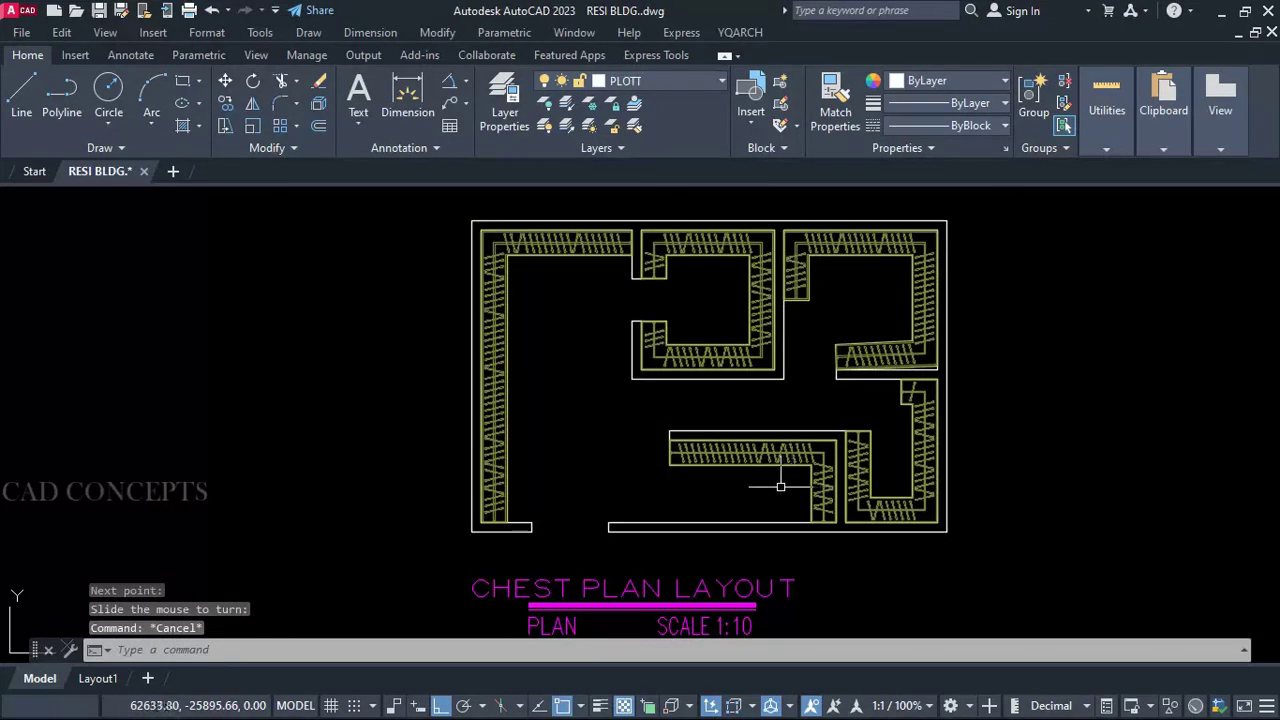
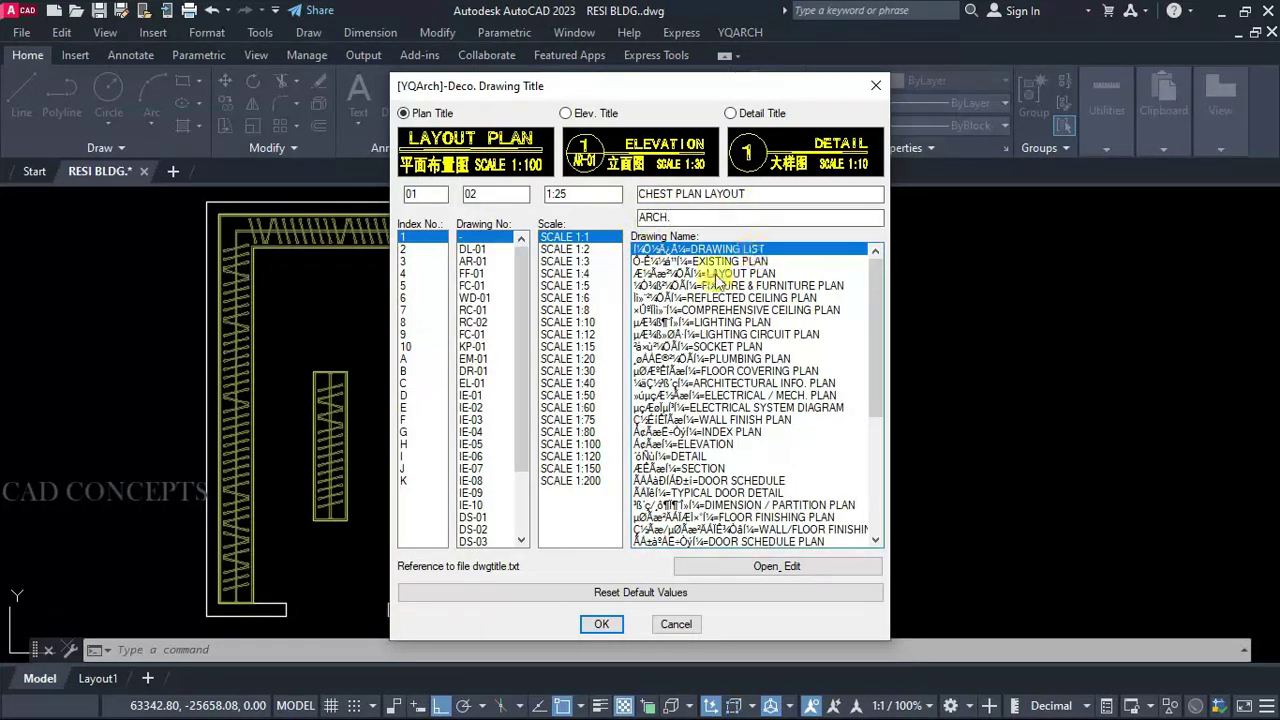
Step: Insert a plan-style drawing title "CHEST PLAN LAYOUT" with subtitle "ARCH." and scale 1:25 beside the plan, and nudge it right
{"action": "left_click", "coordinate": [601, 624]}
{"action": "left_click", "coordinate": [911, 401]}
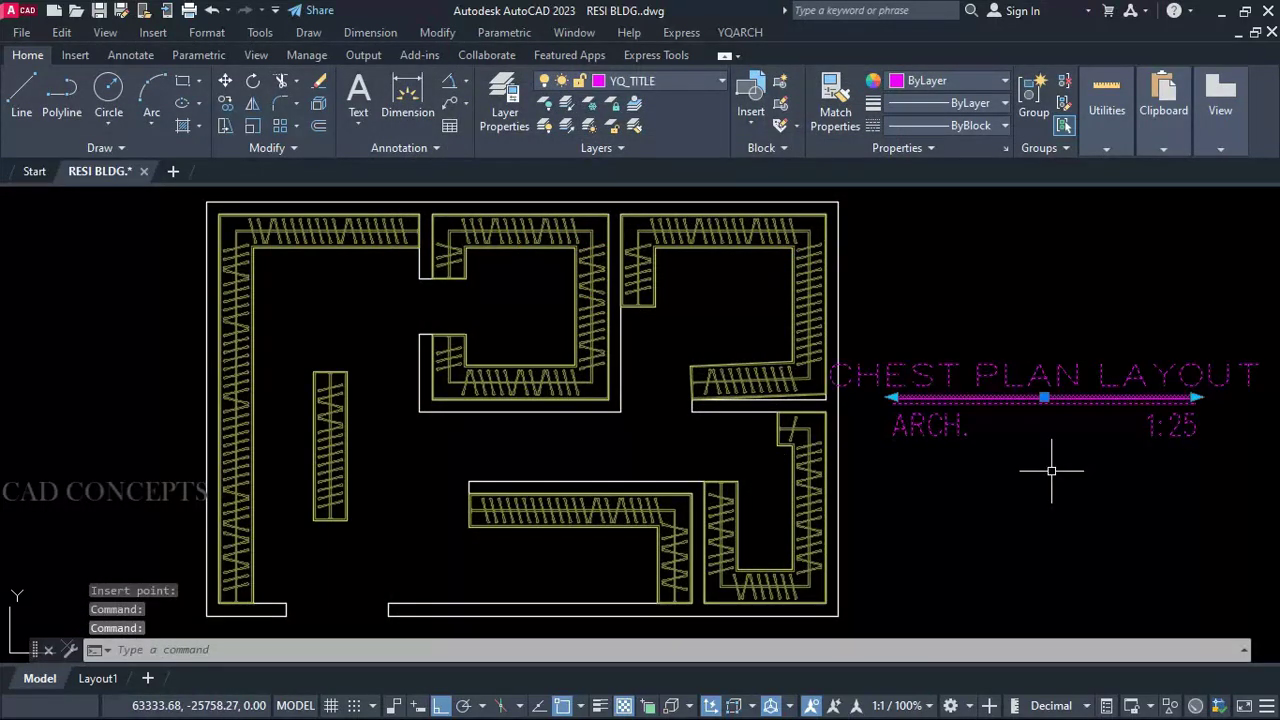
{"action": "type", "text": "m"}
{"action": "key", "text": "Return"}
{"action": "left_click", "coordinate": [1060, 497]}
{"action": "left_click", "coordinate": [1068, 502]}
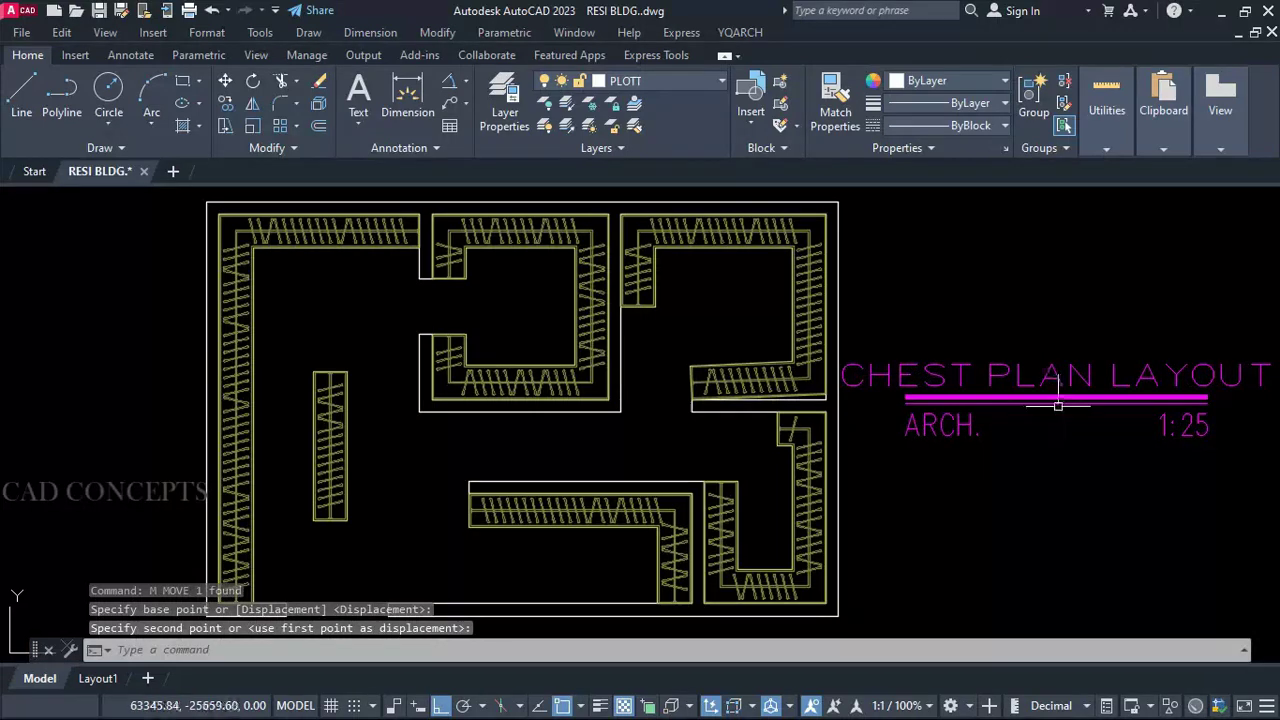
{"action": "key", "text": "Return"}
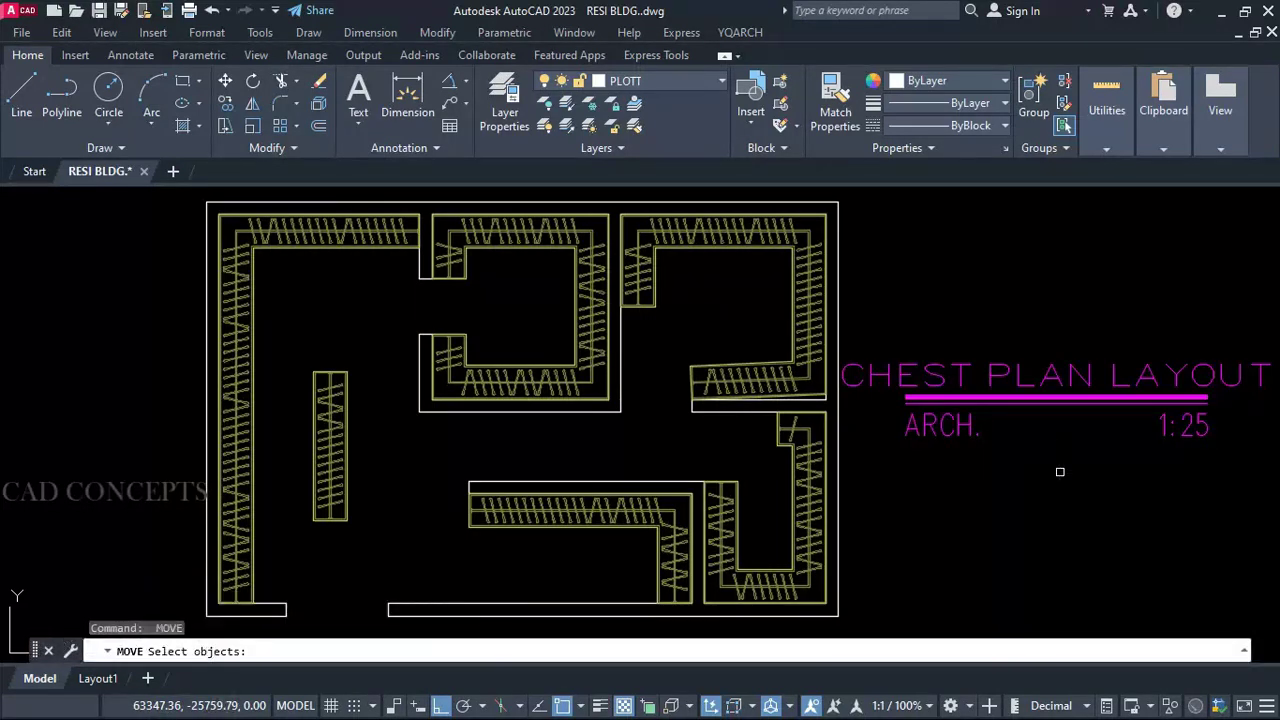
{"action": "key", "text": "Escape"}
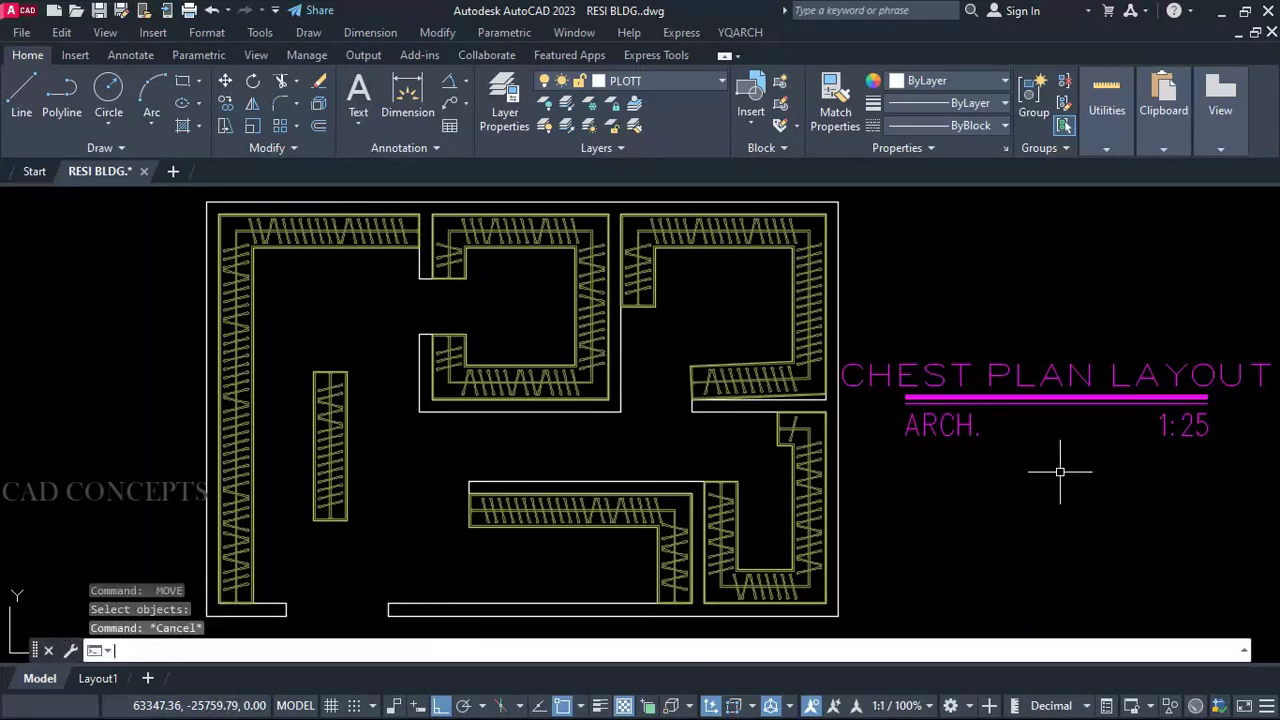
Step: Insert a BT elevation-style title "CHEST PLAN LAYOUT" with index 01, drawing number 02, "ARCH." and scale 1:25 below the plan title
{"action": "type", "text": "BT"}
{"action": "key", "text": "Return"}
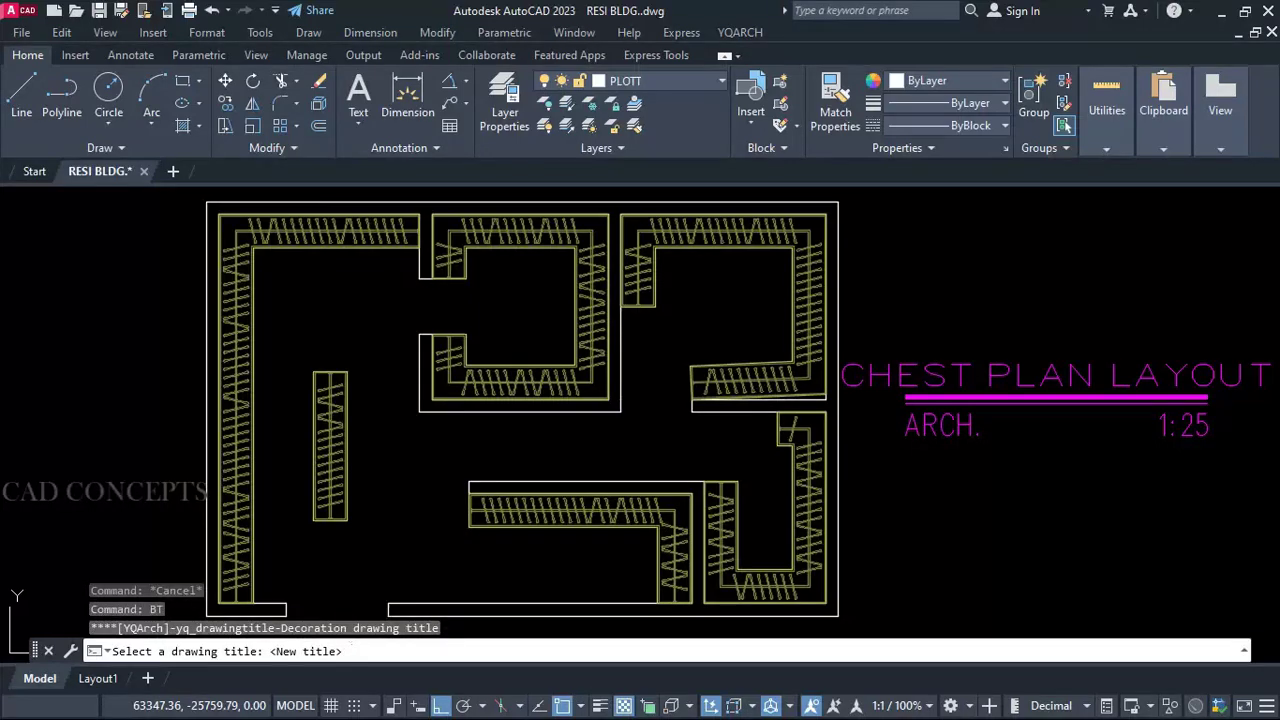
{"action": "key", "text": "Return"}
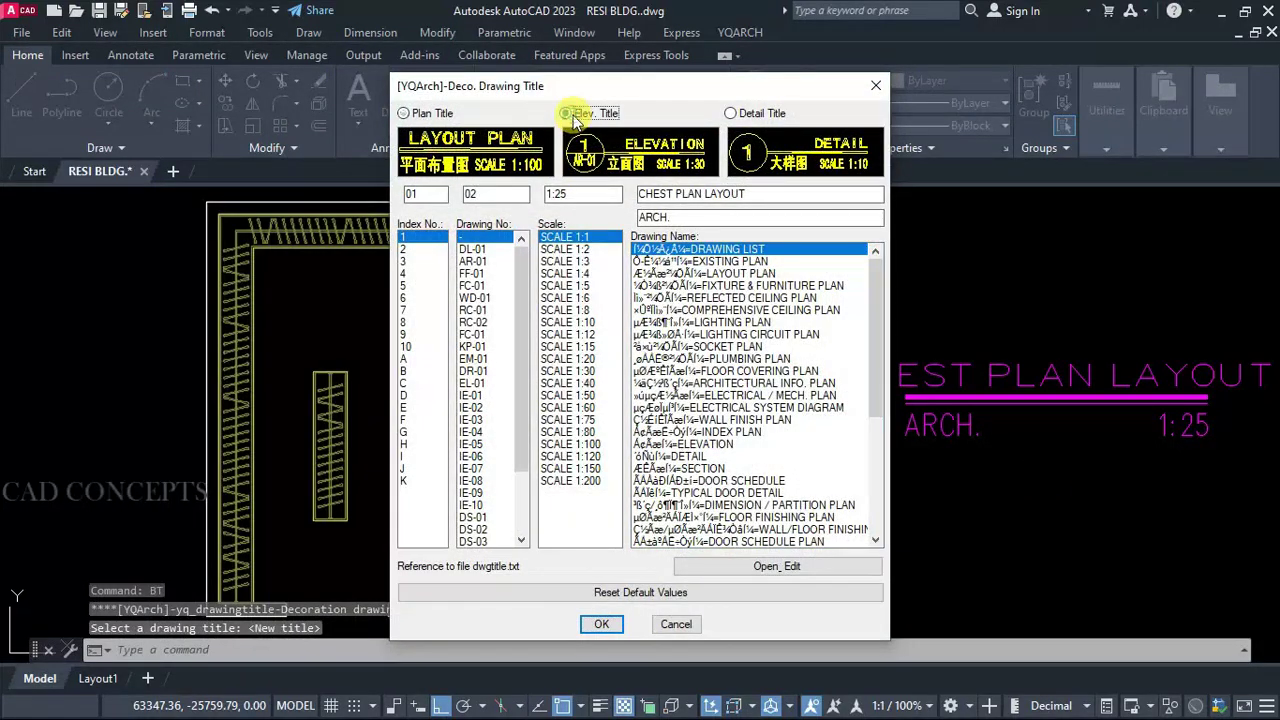
{"action": "left_click", "coordinate": [731, 113]}
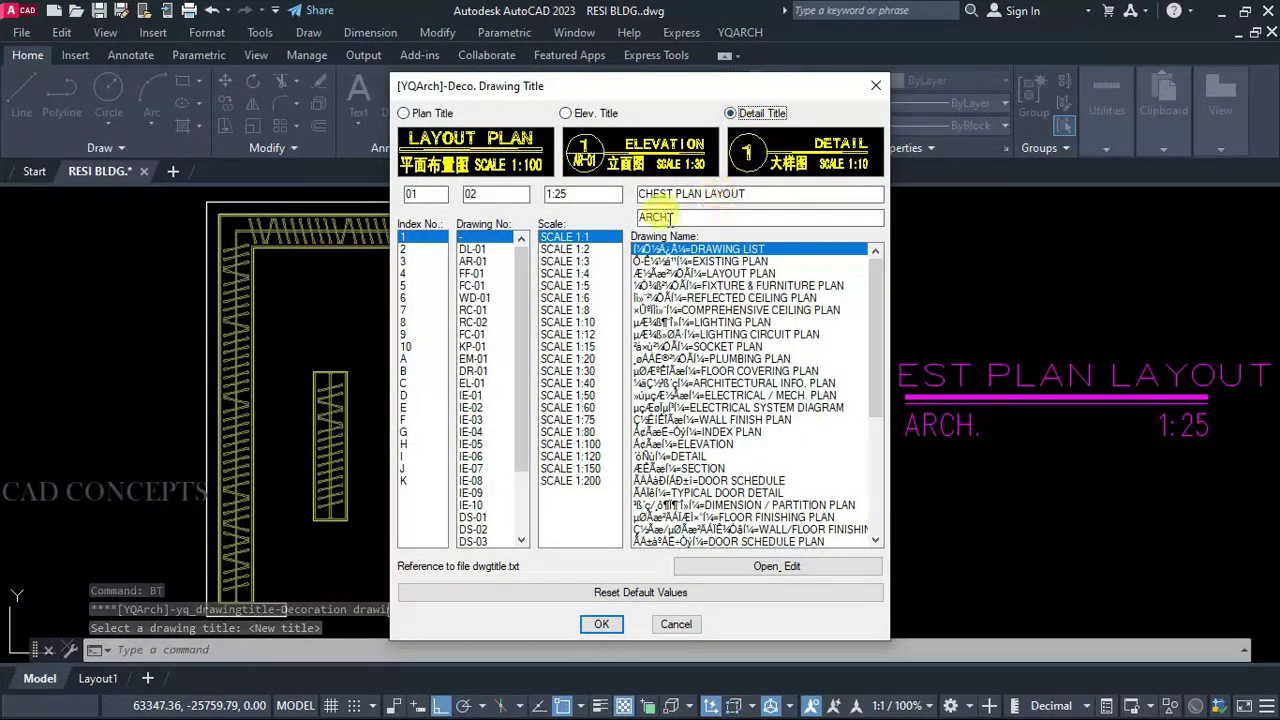
{"action": "left_click", "coordinate": [567, 113]}
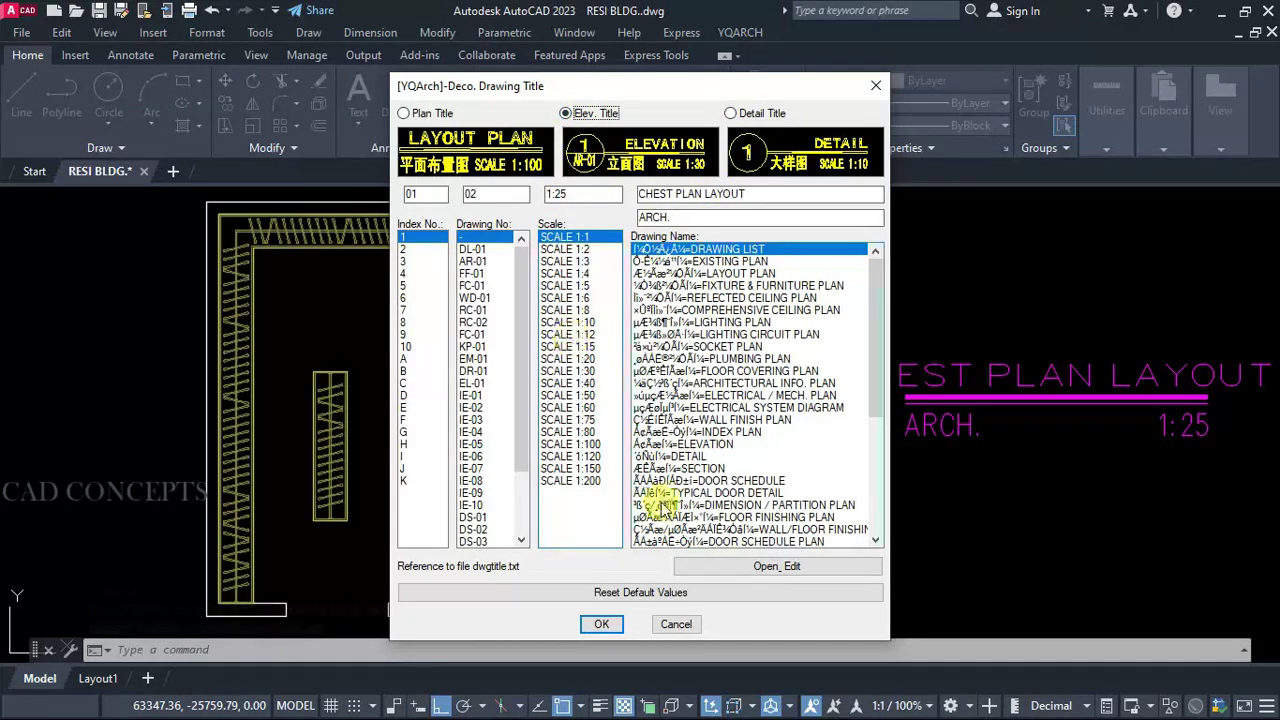
{"action": "left_click", "coordinate": [599, 625]}
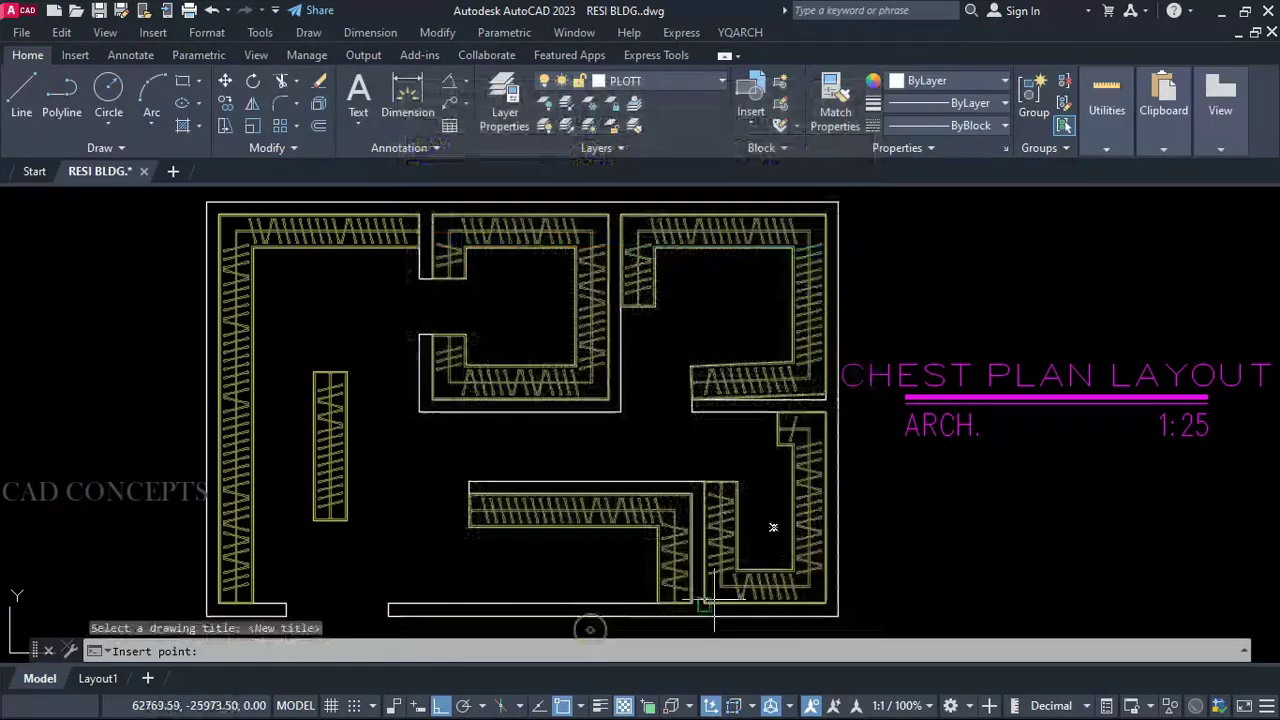
{"action": "left_click", "coordinate": [1050, 570]}
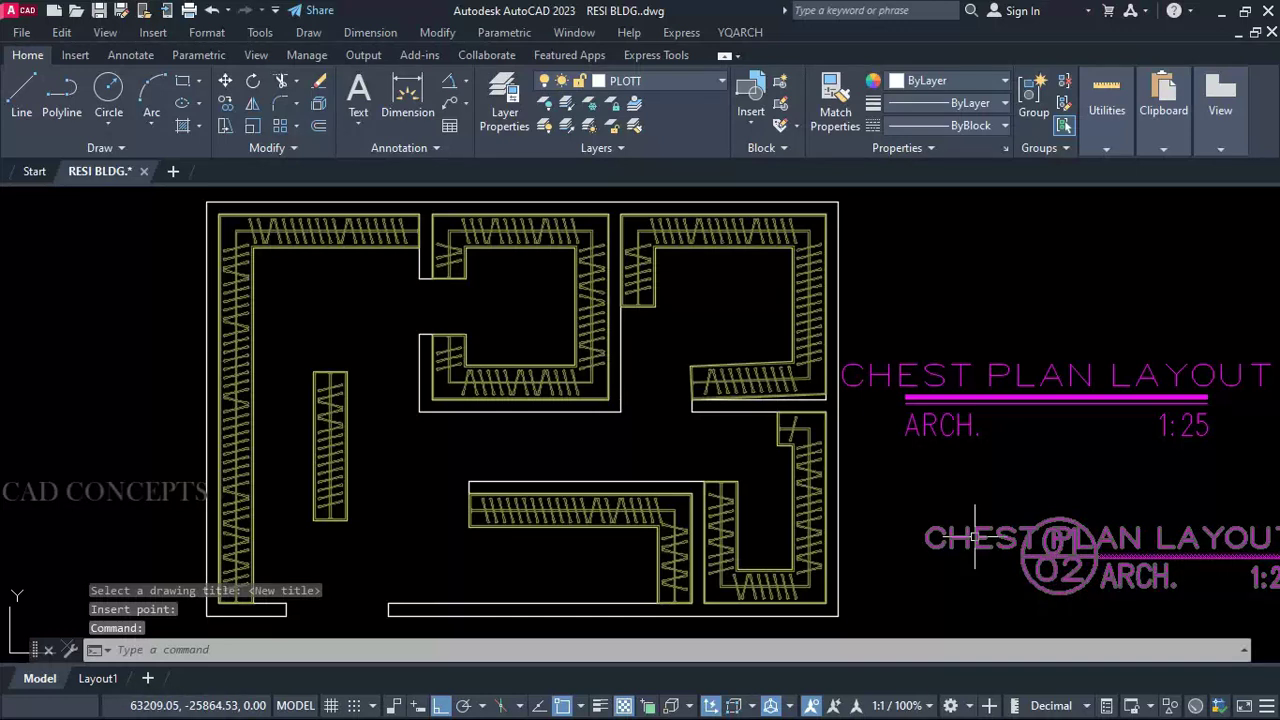
Step: Move the elevation-style title horizontally to the left so it sits under the plan-style title
{"action": "left_click", "coordinate": [1045, 588]}
{"action": "type", "text": "m"}
{"action": "key", "text": "Return"}
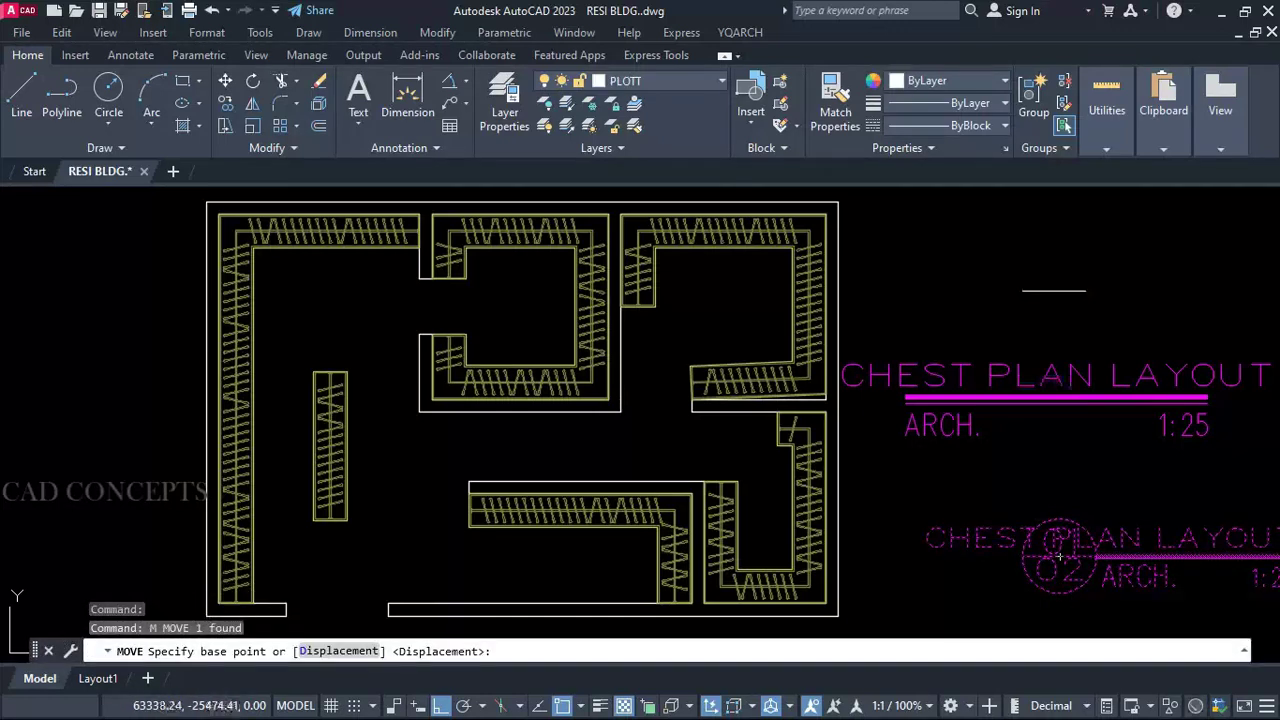
{"action": "left_click", "coordinate": [1054, 284]}
{"action": "left_click", "coordinate": [1008, 283]}
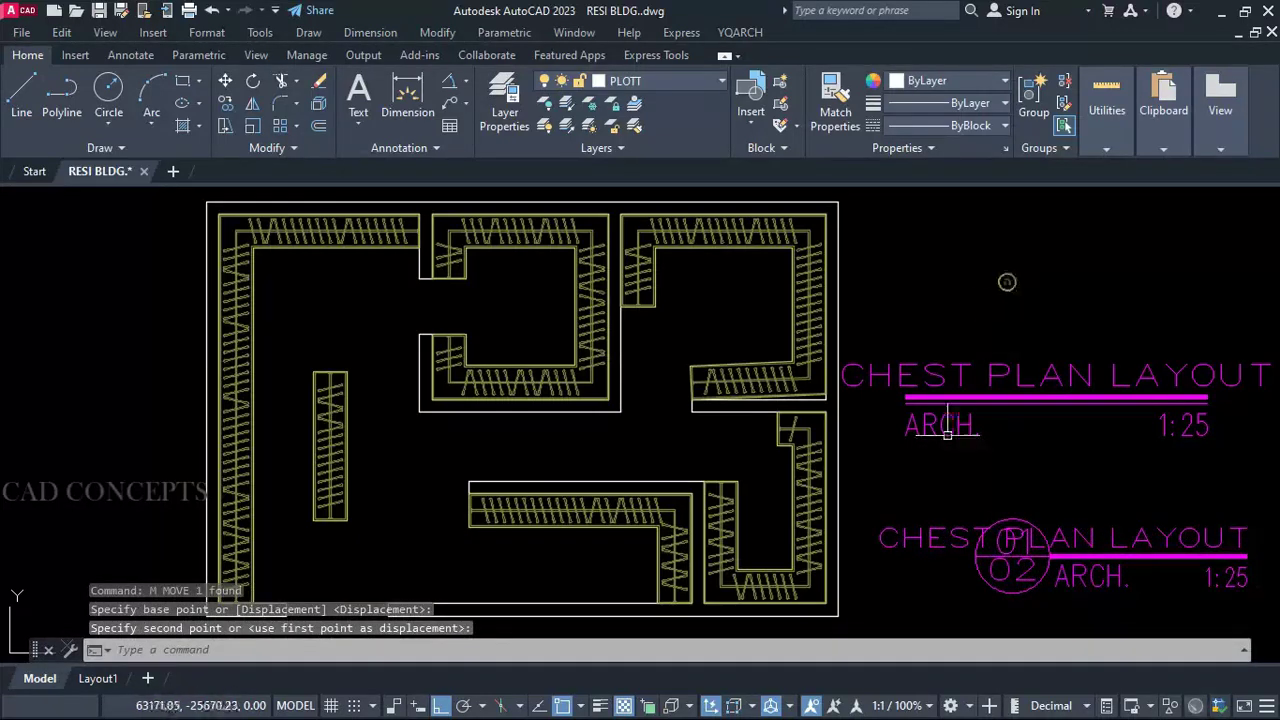
Step: Stretch the elevation-style title's line to the right until its text clears the index circle
{"action": "left_click", "coordinate": [1006, 590]}
{"action": "middle_click_drag", "start_coordinate": [1222, 578], "coordinate": [932, 432]}
{"action": "left_click", "coordinate": [936, 463]}
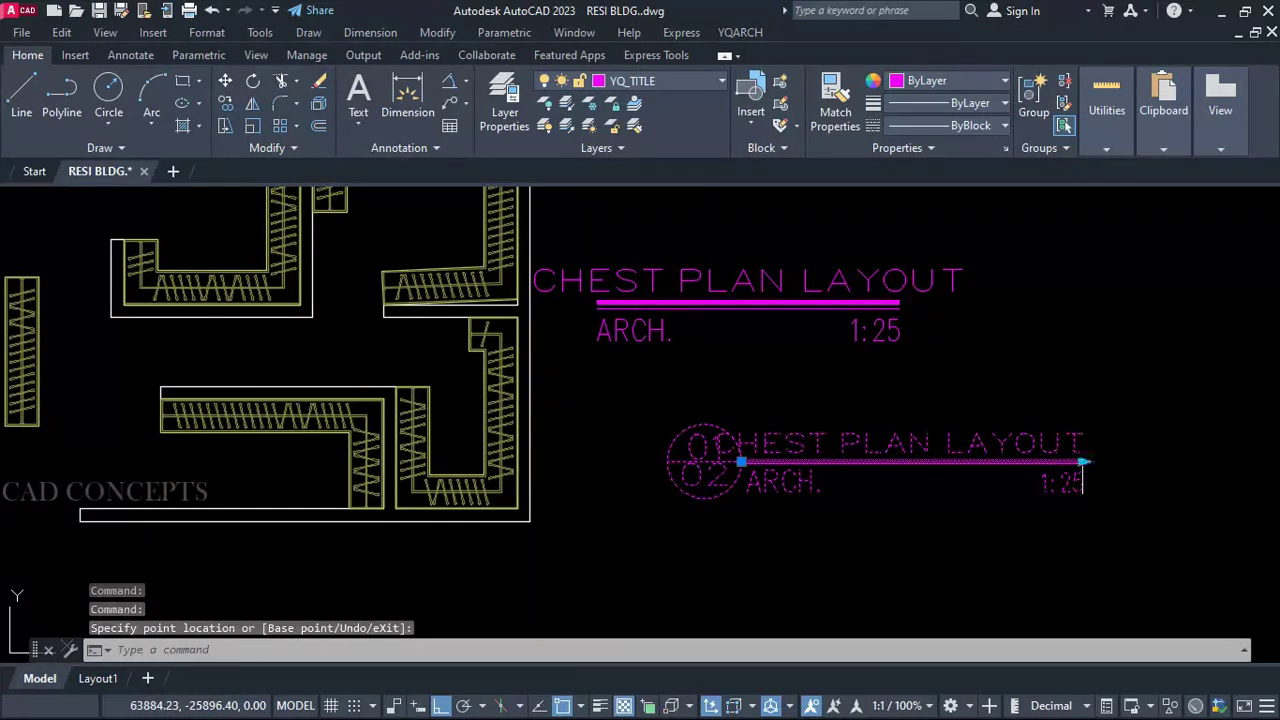
{"action": "left_click", "coordinate": [1128, 462]}
{"action": "key", "text": "Escape"}
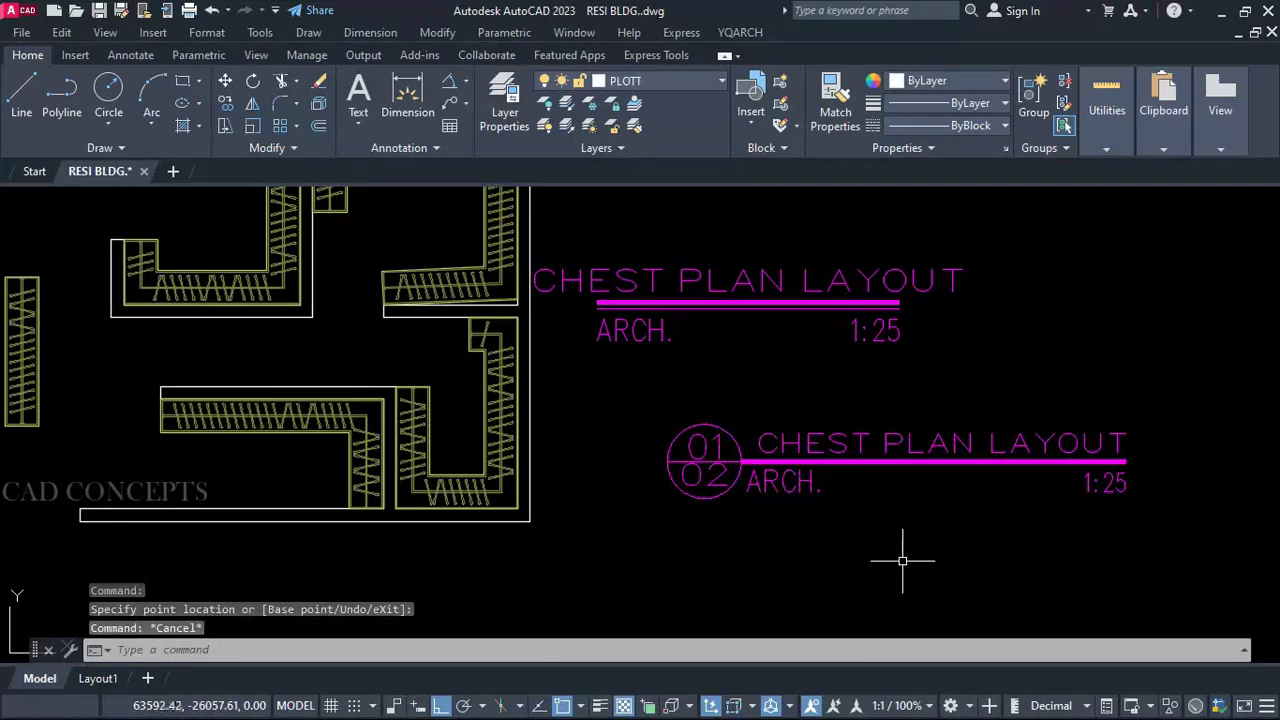
Step: Move the lengthened elevation-style title horizontally left, closer to the chest plan's outer wall
{"action": "left_click", "coordinate": [902, 560]}
{"action": "left_click", "coordinate": [800, 480]}
{"action": "key", "text": "m"}
{"action": "key", "text": "Return"}
{"action": "left_click", "coordinate": [733, 552]}
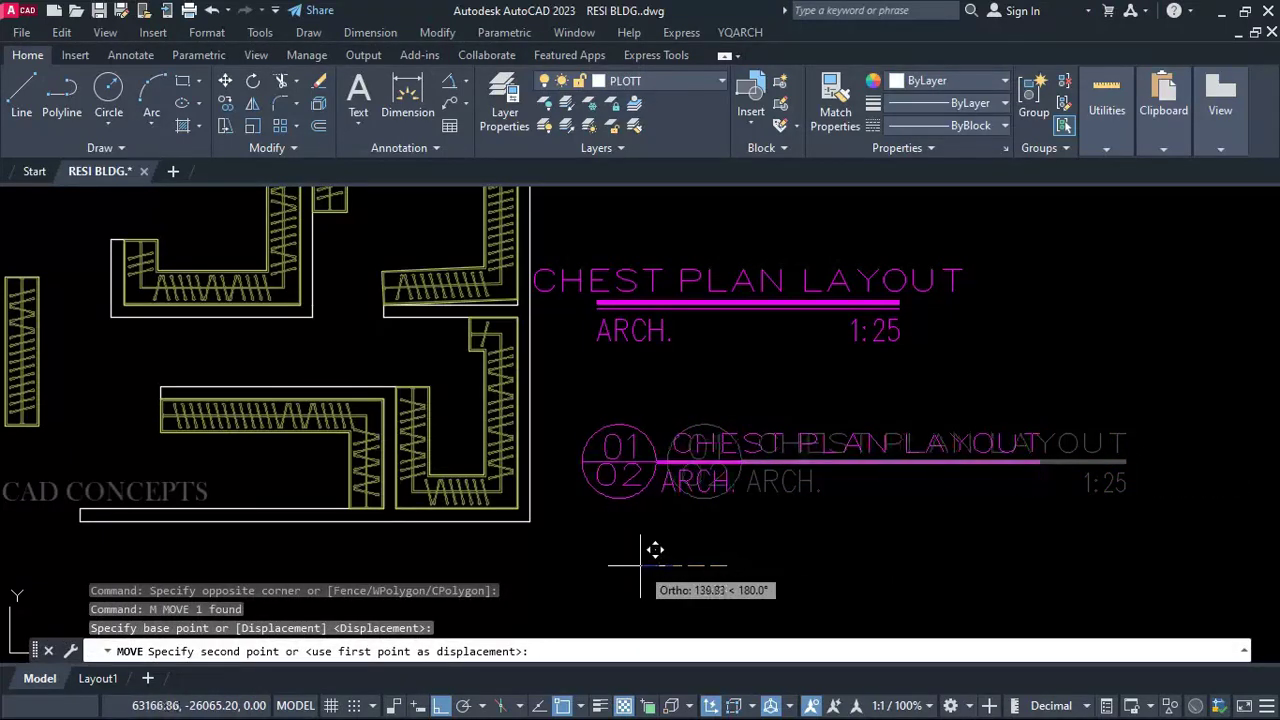
{"action": "left_click", "coordinate": [651, 556]}
Step: Move the plan-style title slightly right so it is roughly centred above the elevation-style title
{"action": "left_click", "coordinate": [716, 418]}
{"action": "left_click", "coordinate": [686, 337]}
{"action": "key", "text": "m"}
{"action": "key", "text": "Return"}
{"action": "left_click", "coordinate": [757, 396]}
{"action": "left_click", "coordinate": [787, 398]}
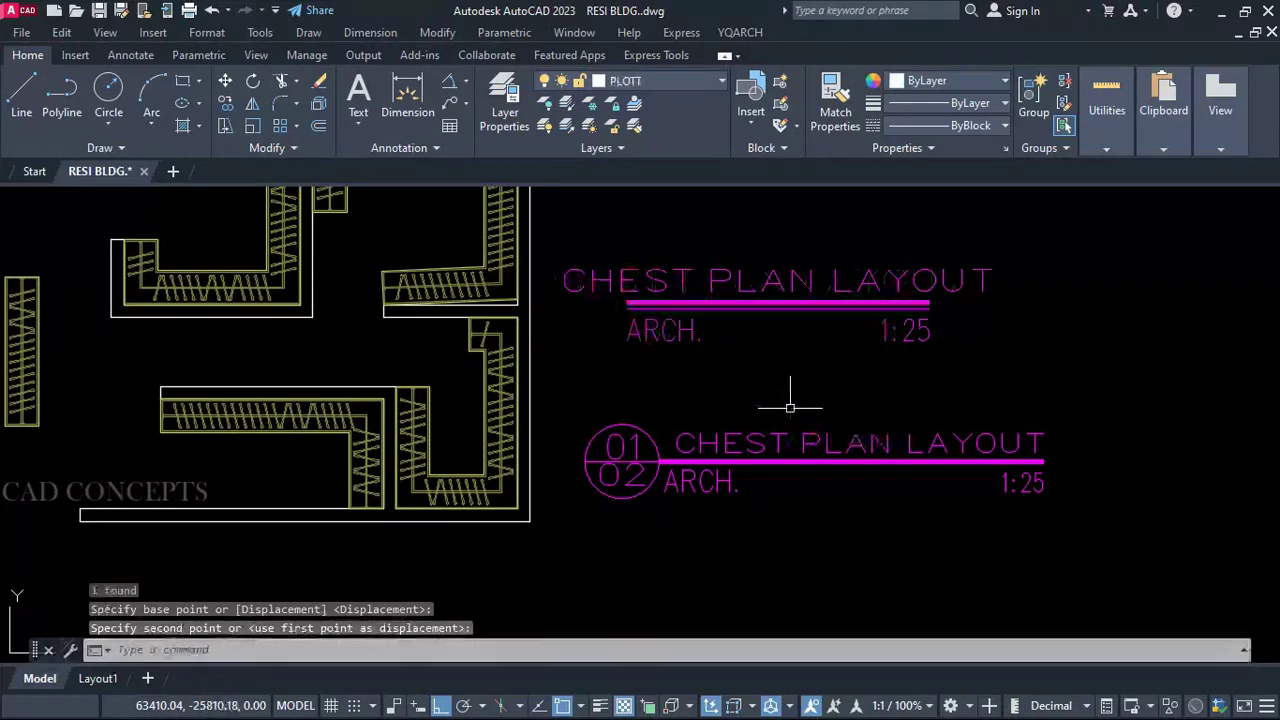
{"action": "left_click_drag", "start_coordinate": [745, 292], "coordinate": [741, 314]}
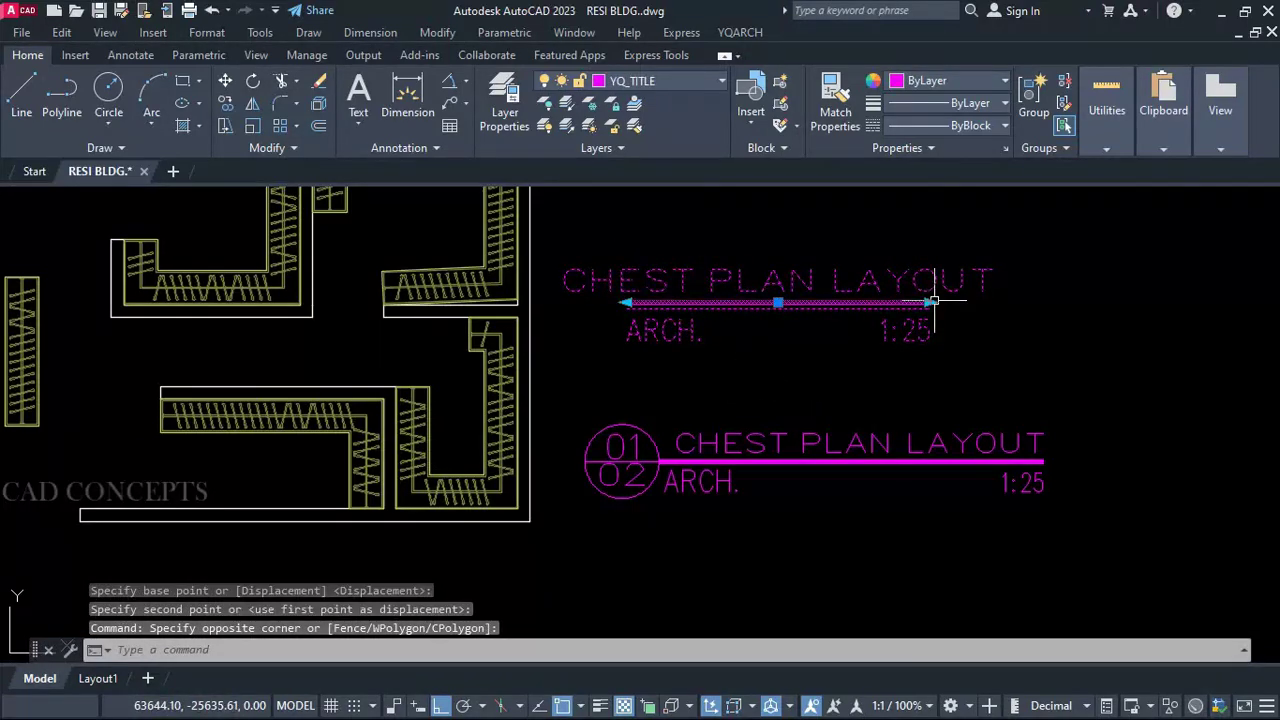
{"action": "key", "text": "Escape"}
Step: Insert a BT detail-style title "CHEST PLAN LAYOUT" with index 01, "ARCH." and scale 1:25 below the elevation-style title
{"action": "type", "text": "bt"}
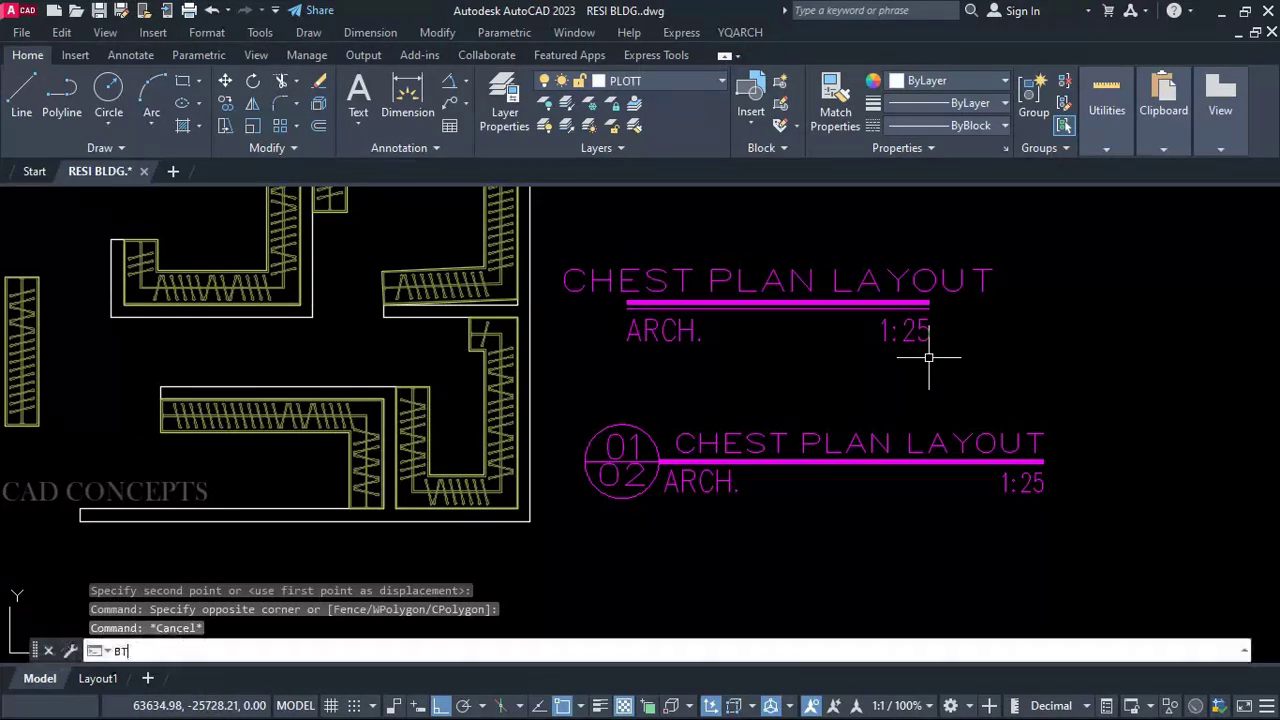
{"action": "key", "text": "Return"}
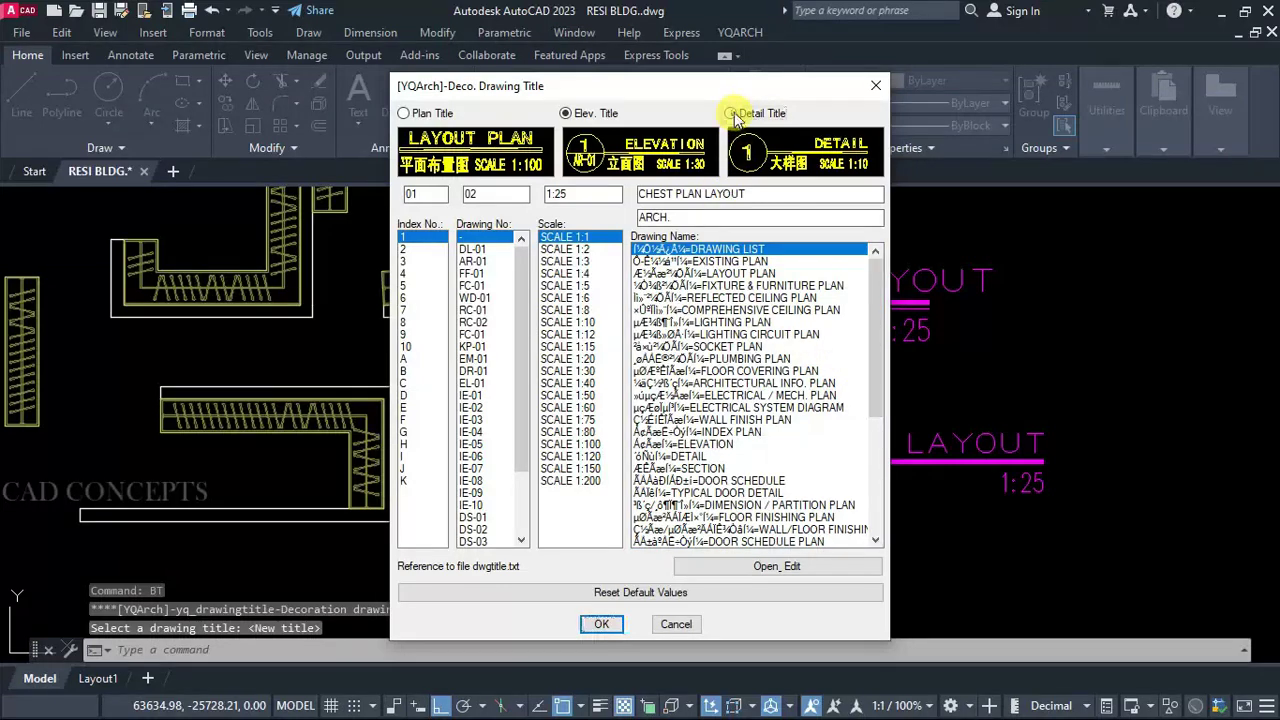
{"action": "left_click", "coordinate": [601, 623]}
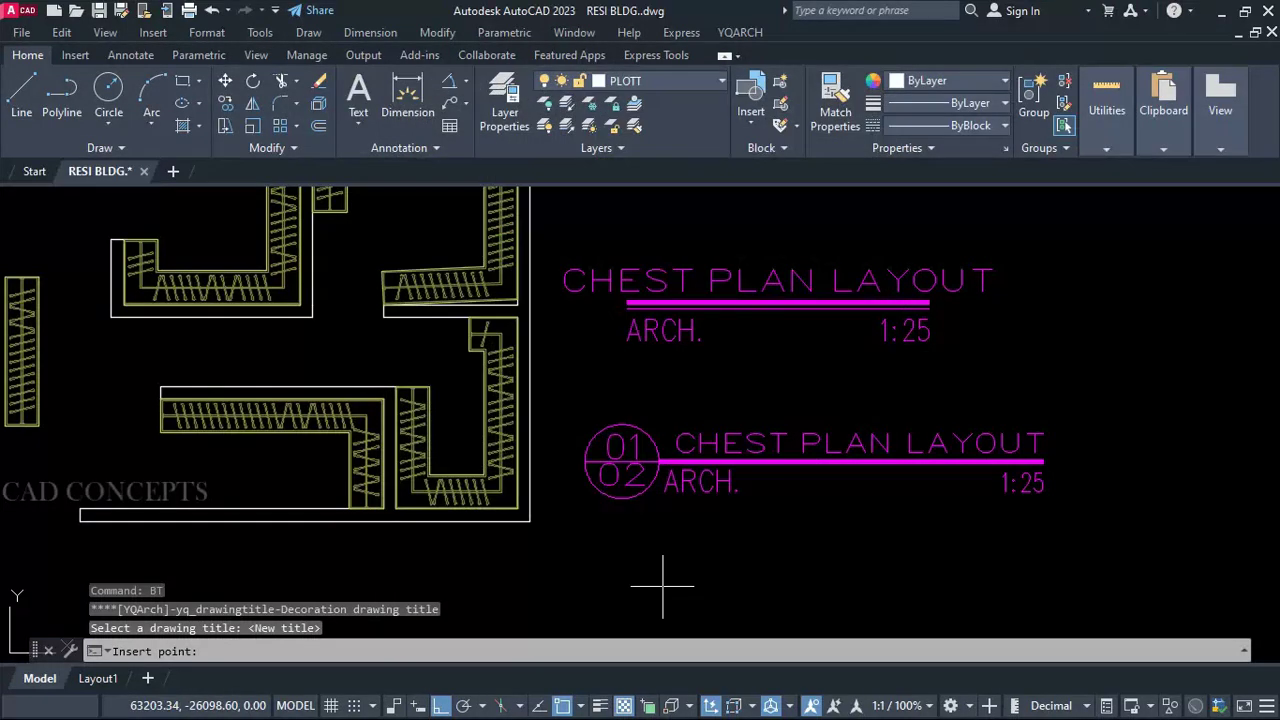
{"action": "middle_click_drag", "start_coordinate": [627, 578], "coordinate": [613, 526]}
{"action": "left_click", "coordinate": [615, 501]}
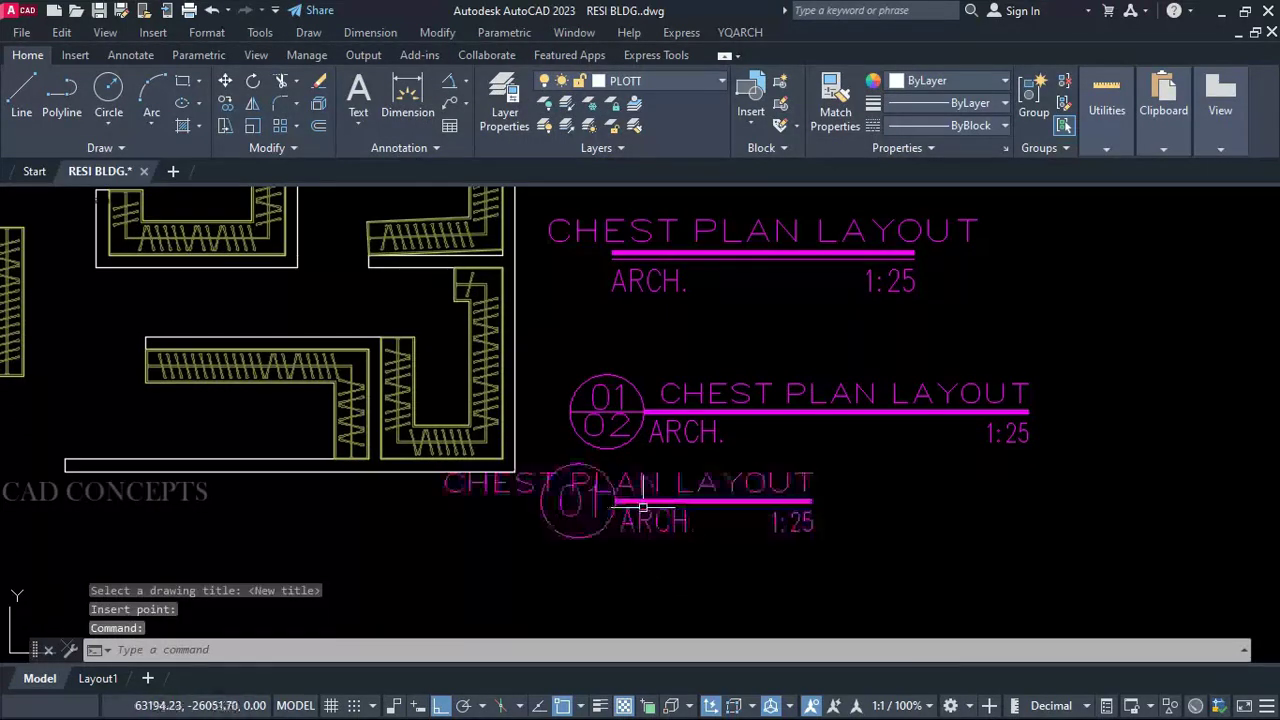
Step: Stretch the detail-style title's line horizontally until its right end aligns with the elevation-style title's line above
{"action": "left_click", "coordinate": [643, 506]}
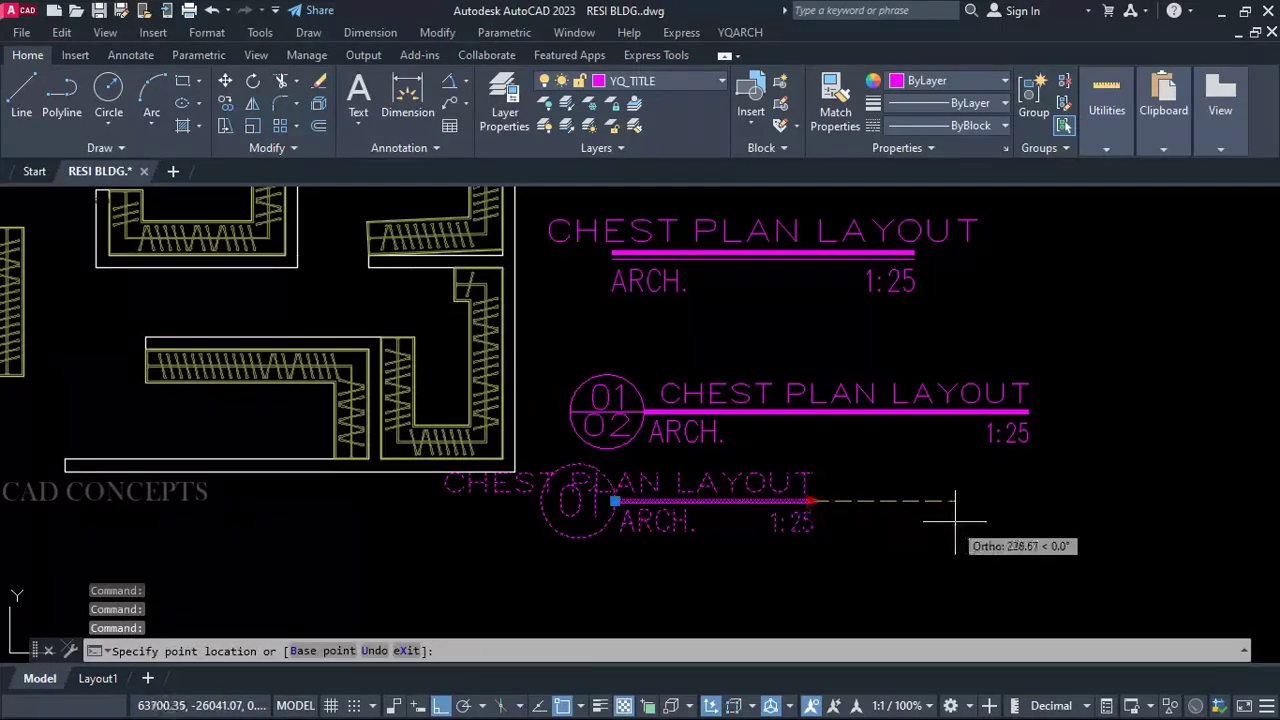
{"action": "left_click", "coordinate": [1029, 520]}
{"action": "key", "text": "Escape"}
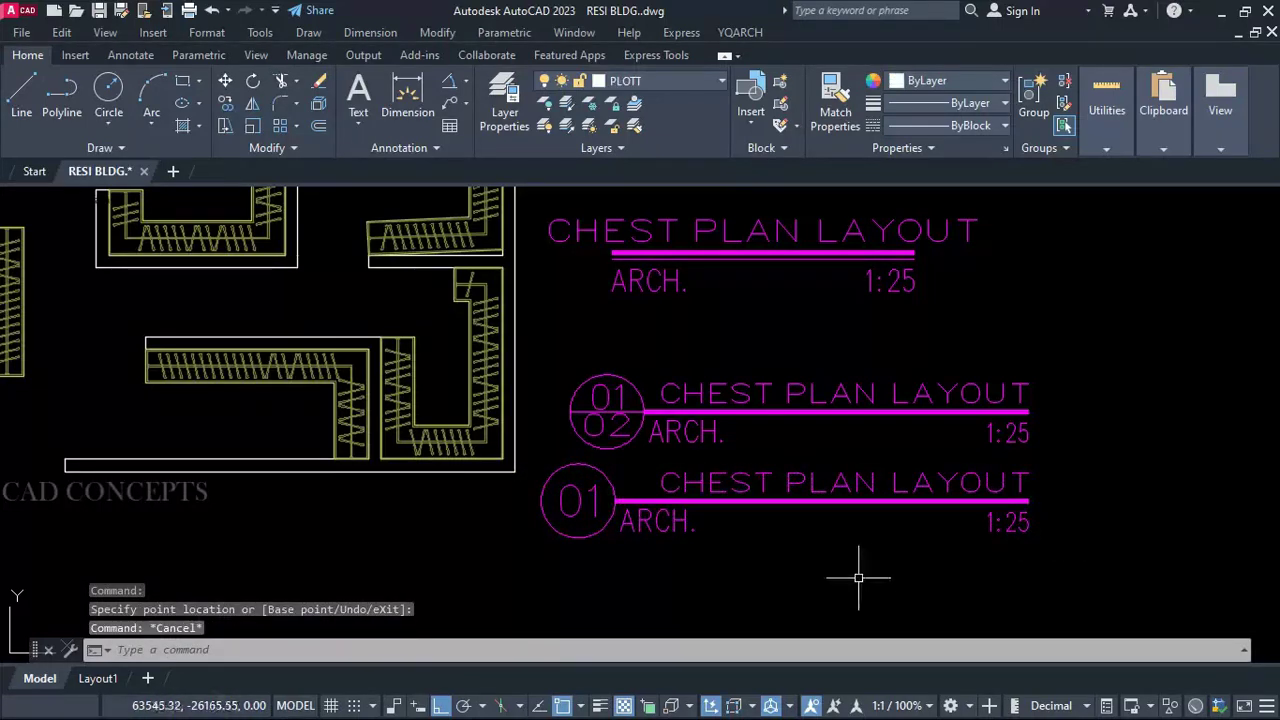
Step: Move all three drawing titles together straight up a short distance beside the chest plan
{"action": "middle_click_drag", "start_coordinate": [858, 578], "coordinate": [979, 631]}
{"action": "left_click", "coordinate": [975, 611]}
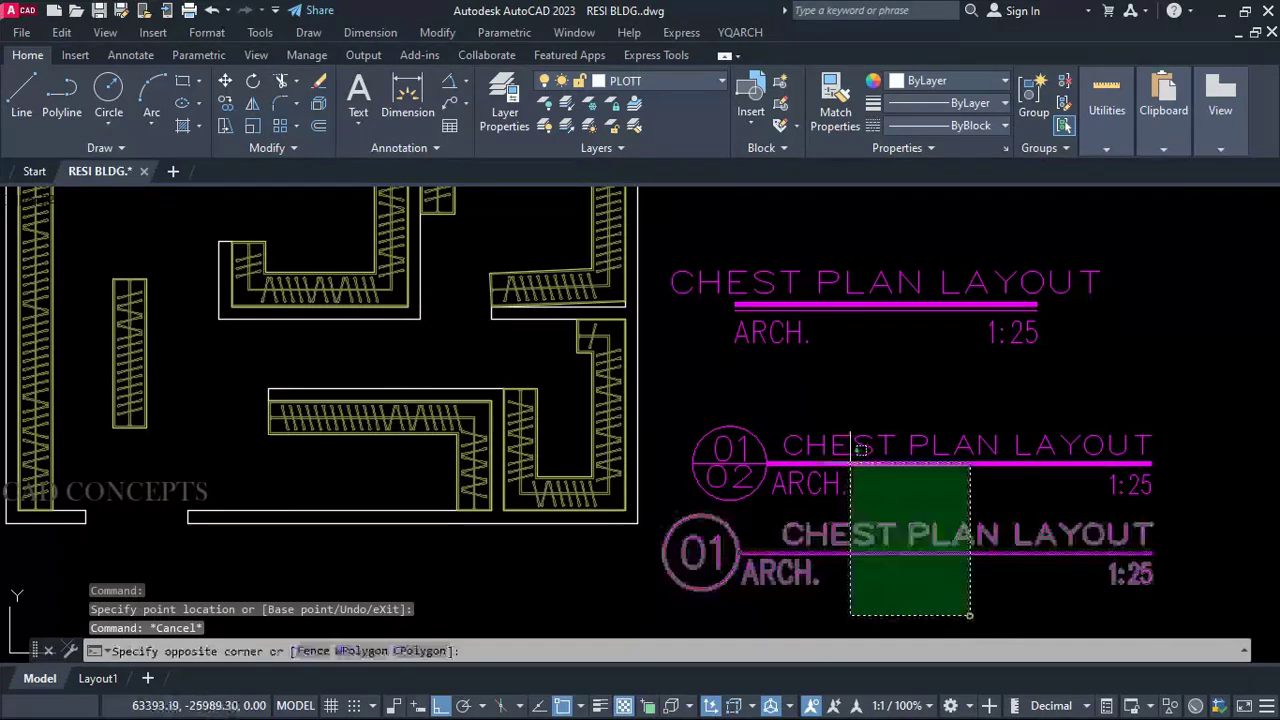
{"action": "left_click", "coordinate": [791, 294]}
{"action": "scroll", "coordinate": [806, 370], "scroll_direction": "down", "scroll_amount": 3}
{"action": "type", "text": "M"}
{"action": "key", "text": "Return"}
{"action": "left_click", "coordinate": [1057, 391]}
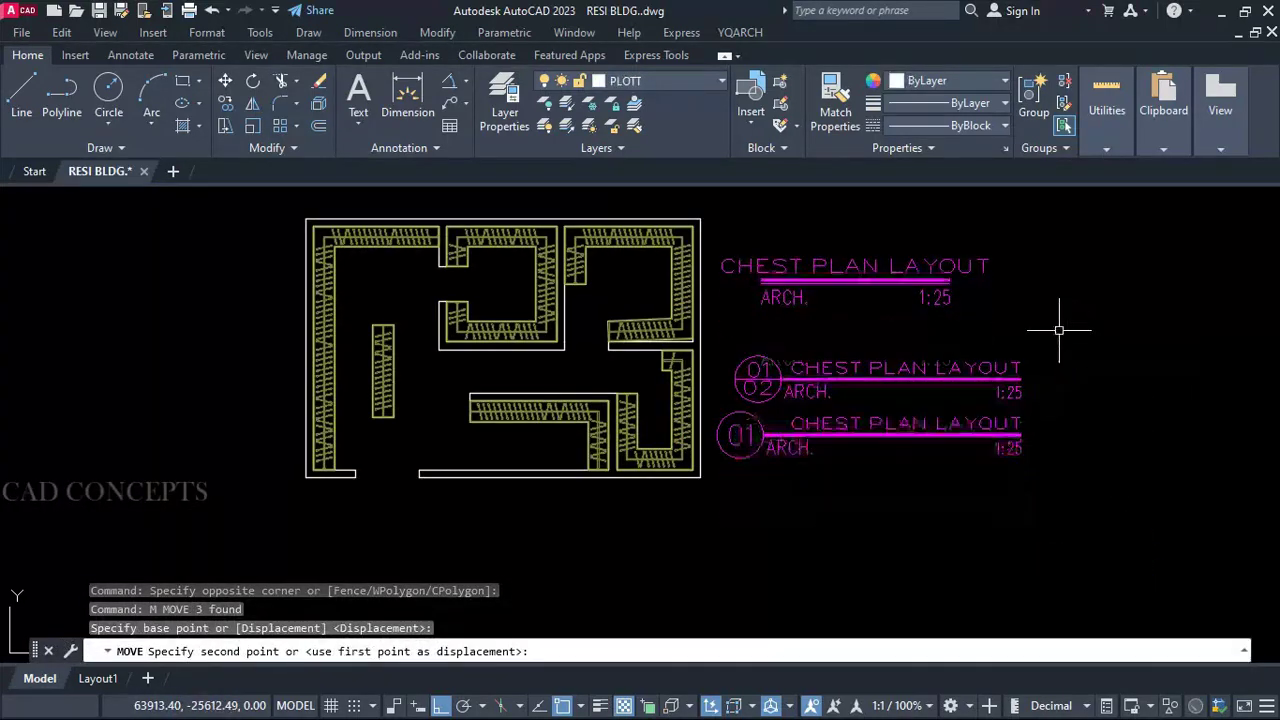
{"action": "left_click", "coordinate": [1057, 330]}
{"action": "mouse_move", "coordinate": [824, 349]}
{"action": "middle_mouse_down"}
{"action": "mouse_move", "coordinate": [848, 381]}
{"action": "mouse_move", "coordinate": [904, 404]}
{"action": "middle_mouse_up"}
{"action": "scroll", "coordinate": [848, 381], "scroll_direction": "up", "scroll_amount": 2}
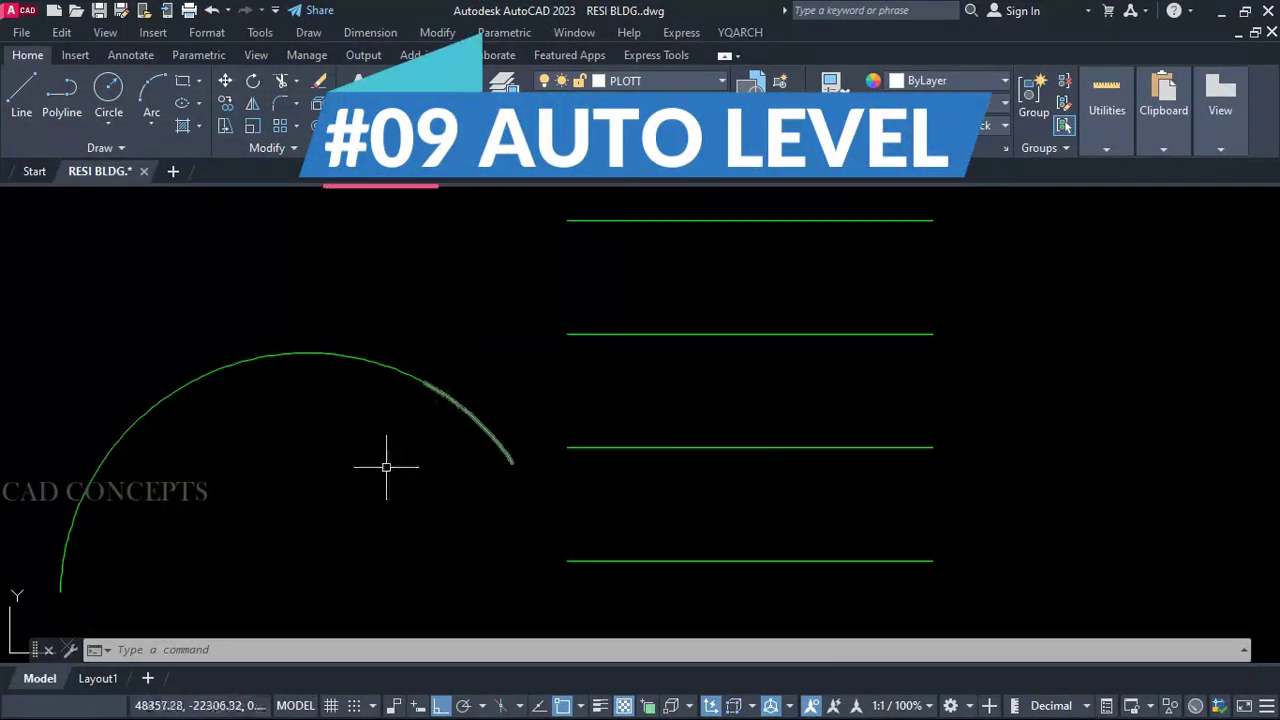
Step: With BG, set the zero origin on the lowest horizontal line and place level markers on it and on the second line
{"action": "type", "text": "bg"}
{"action": "key", "text": "Return"}
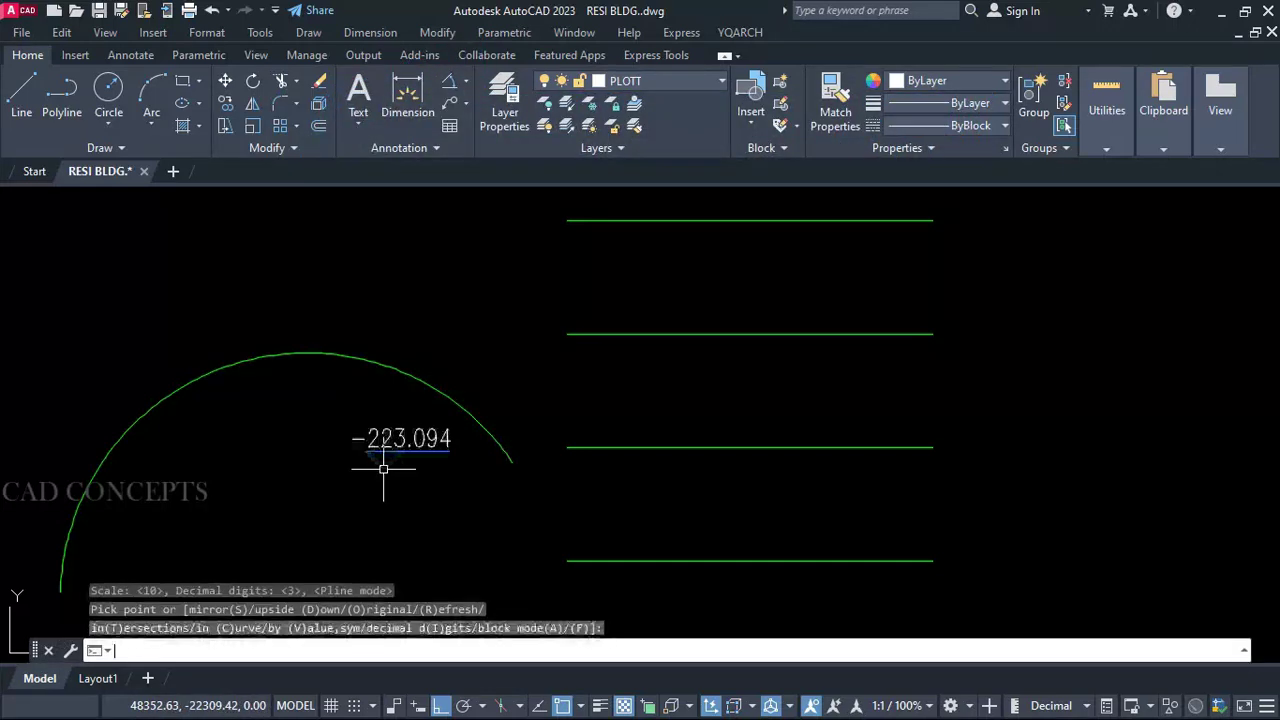
{"action": "key", "text": "Return"}
{"action": "left_click", "coordinate": [716, 560]}
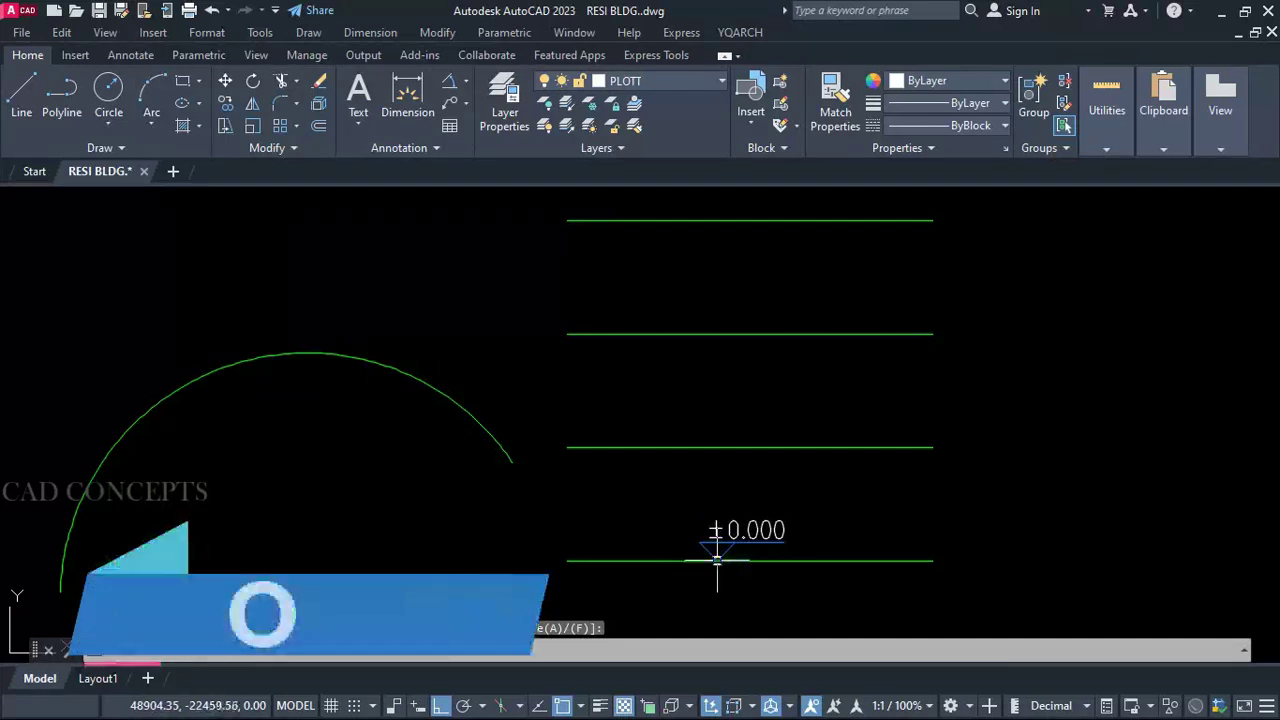
{"action": "left_click", "coordinate": [716, 558]}
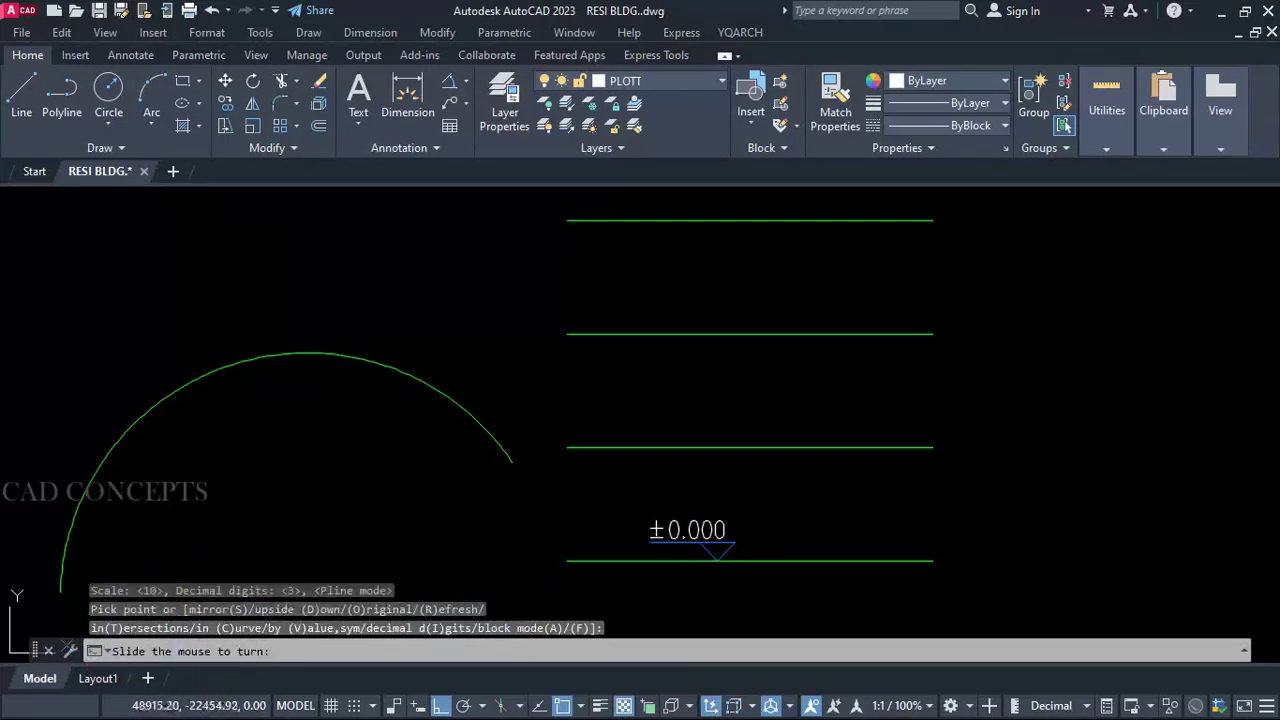
{"action": "left_click", "coordinate": [676, 496]}
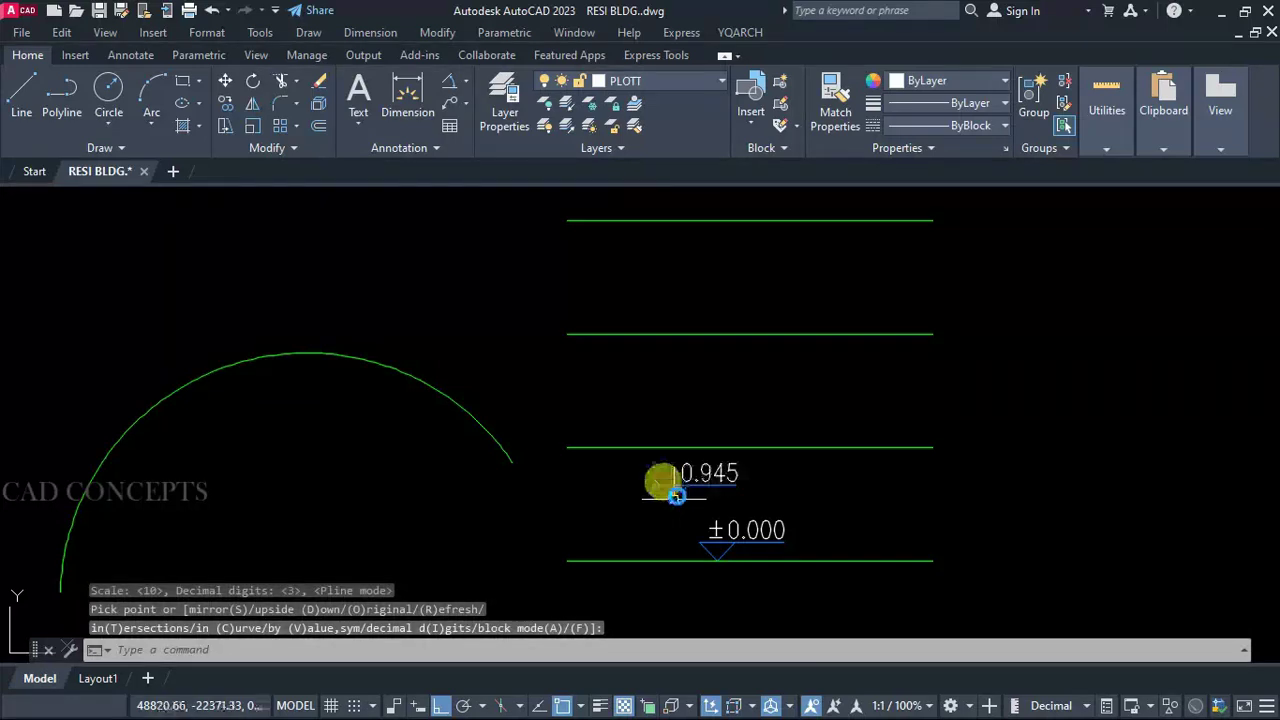
{"action": "left_click", "coordinate": [680, 440]}
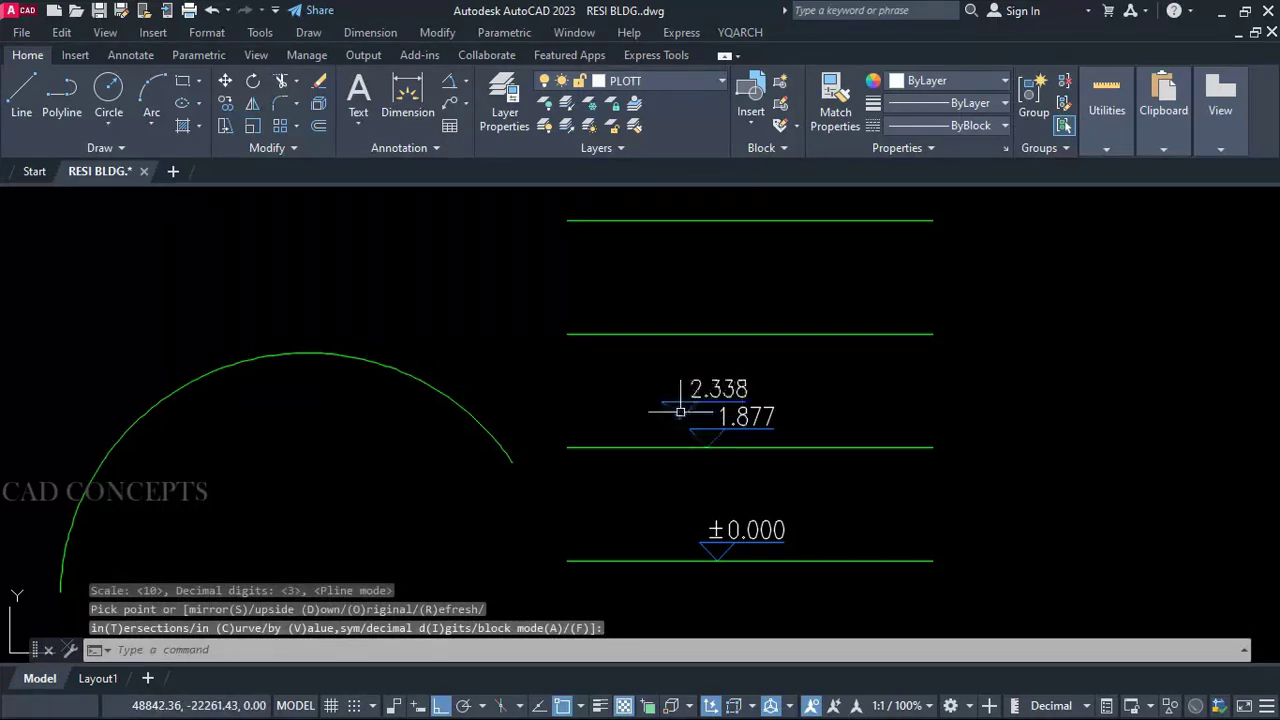
Step: Cycle the level marker preview through its block modes and return to the open-triangle polyline style
{"action": "key", "text": "a"}
{"action": "key", "text": "a"}
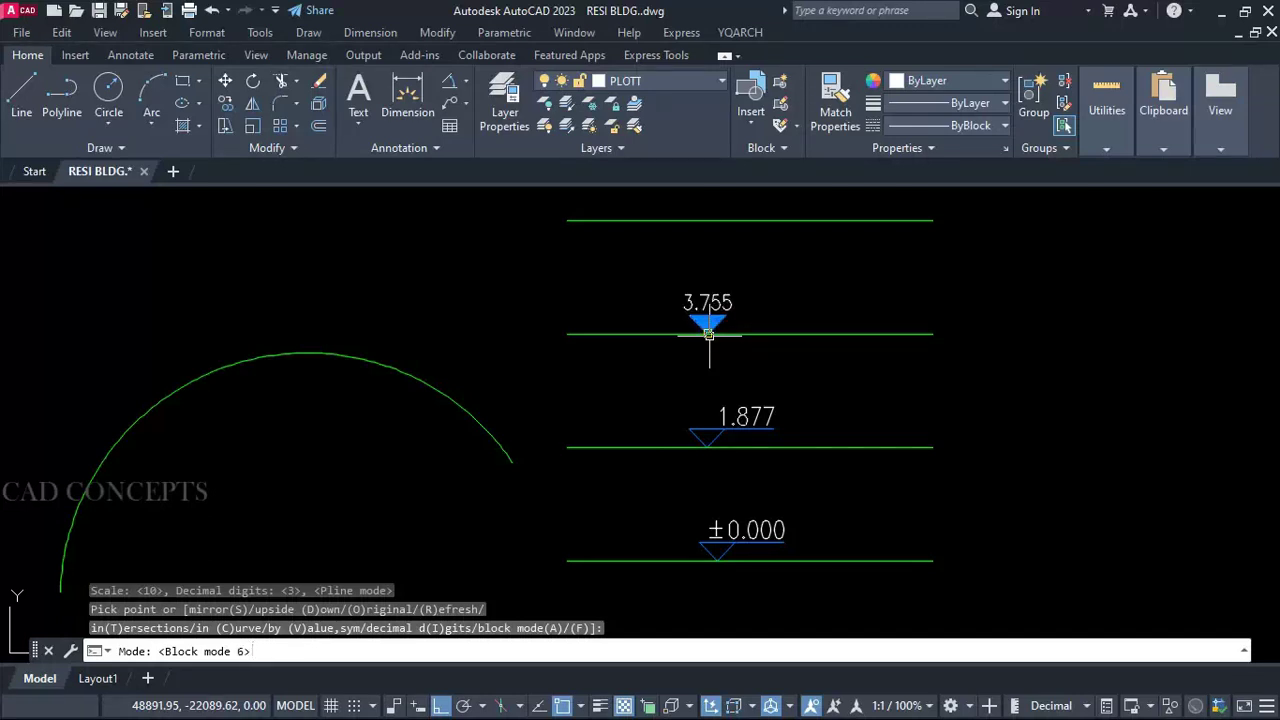
{"action": "key", "text": "a"}
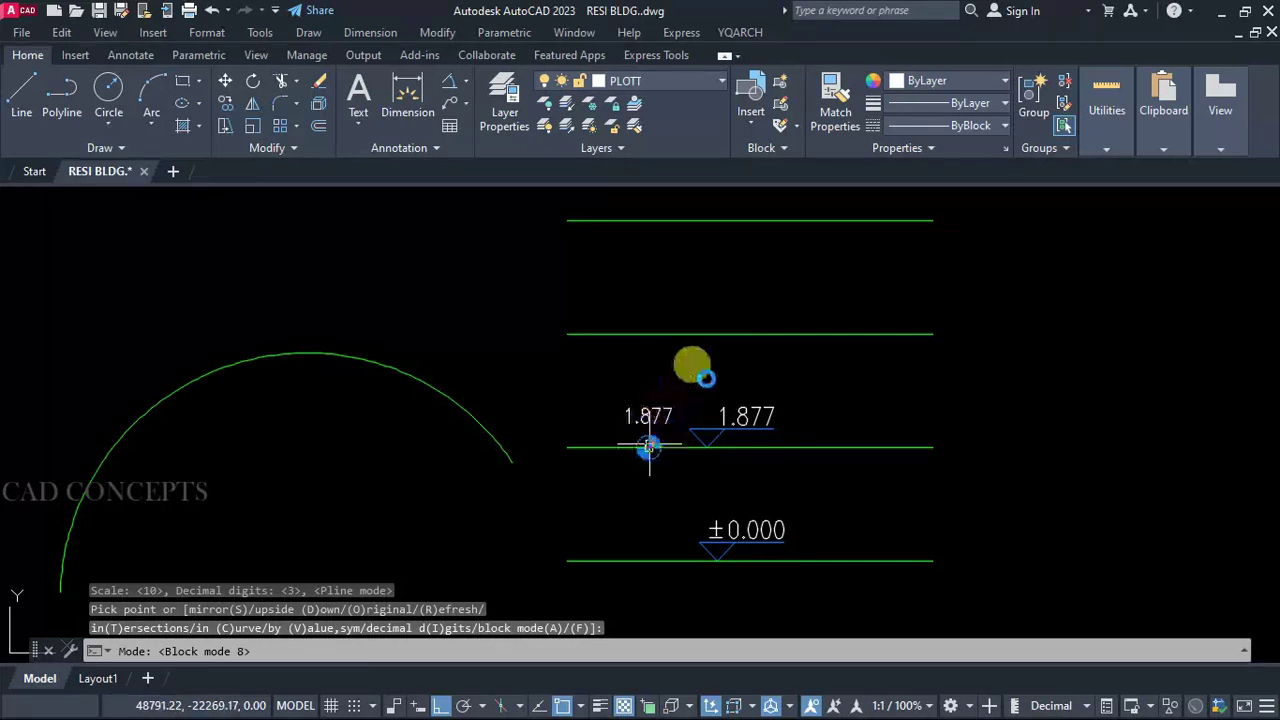
{"action": "key", "text": "a"}
{"action": "key", "text": "a"}
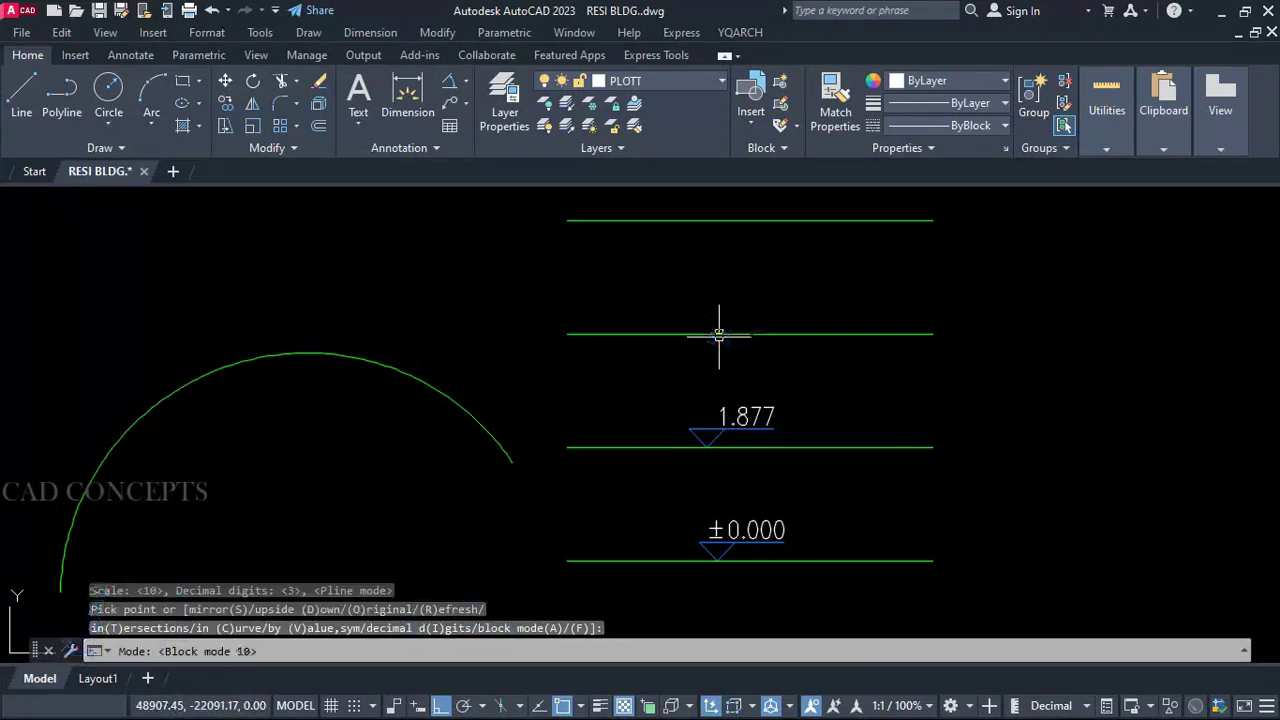
{"action": "left_click", "coordinate": [718, 326]}
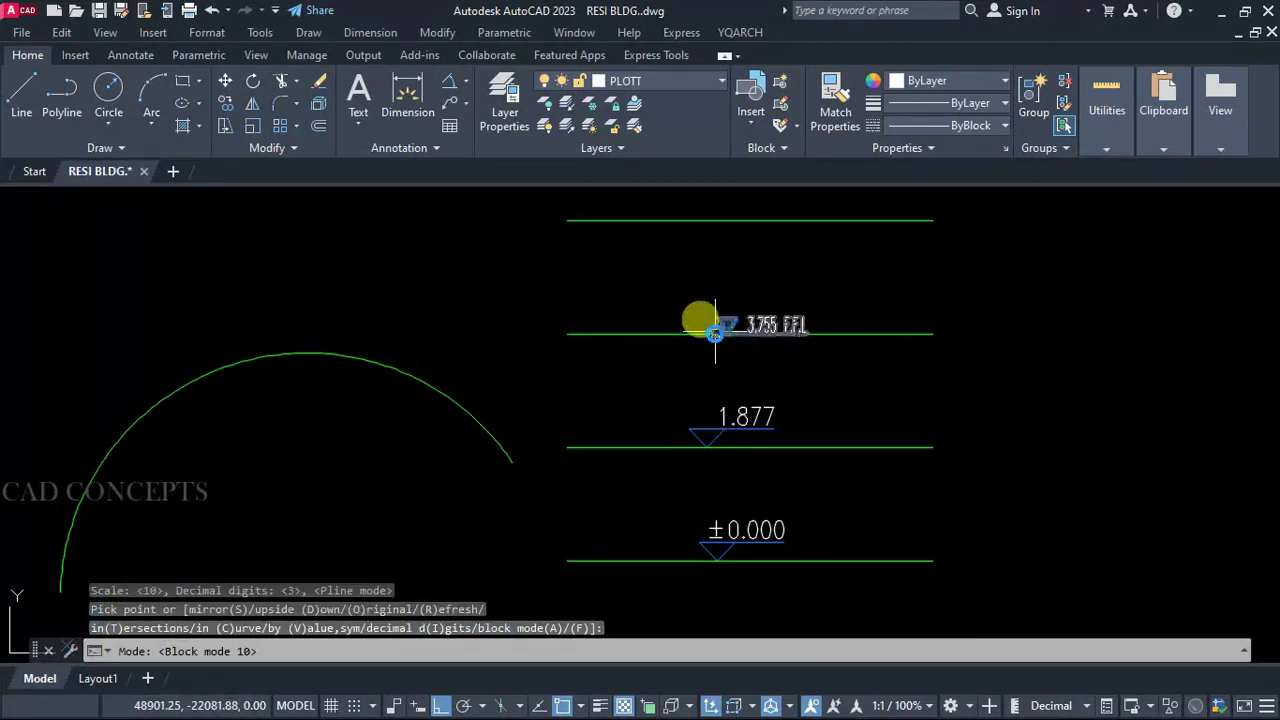
{"action": "key", "text": "a"}
{"action": "key", "text": "a"}
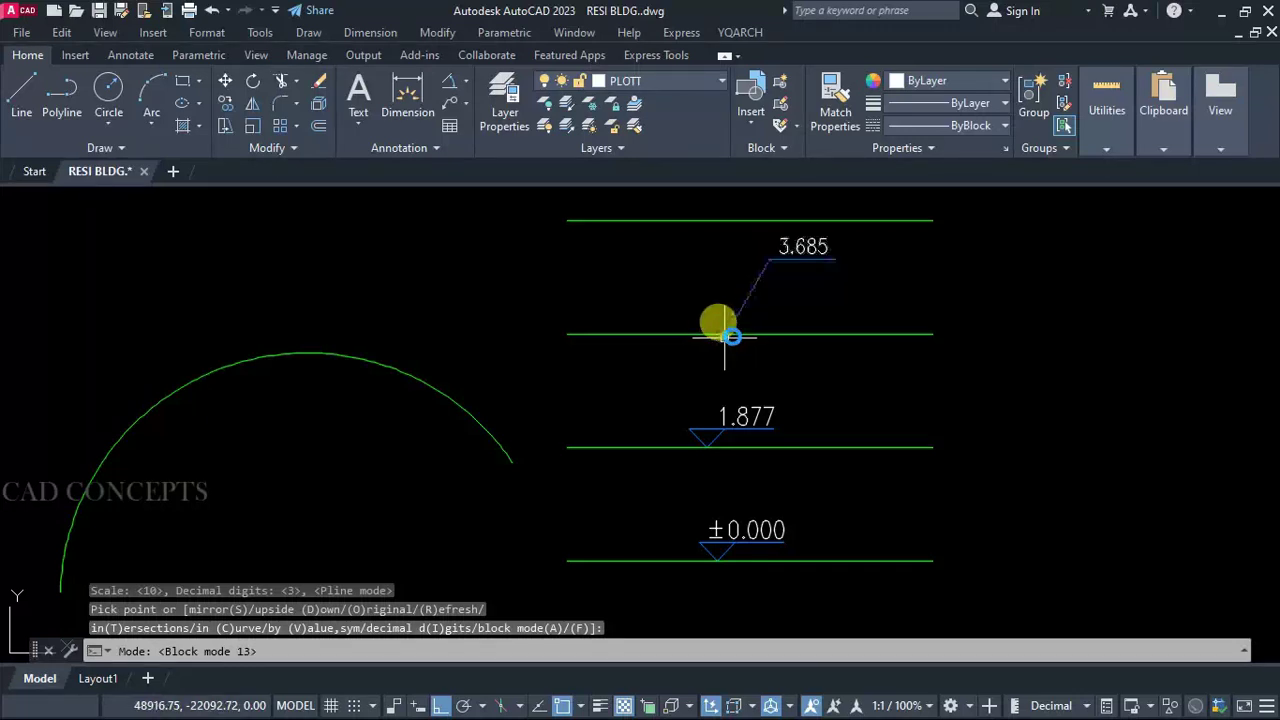
{"action": "key", "text": "a"}
Step: Place open-triangle level markers on the third line and on the topmost line
{"action": "left_click", "coordinate": [717, 333]}
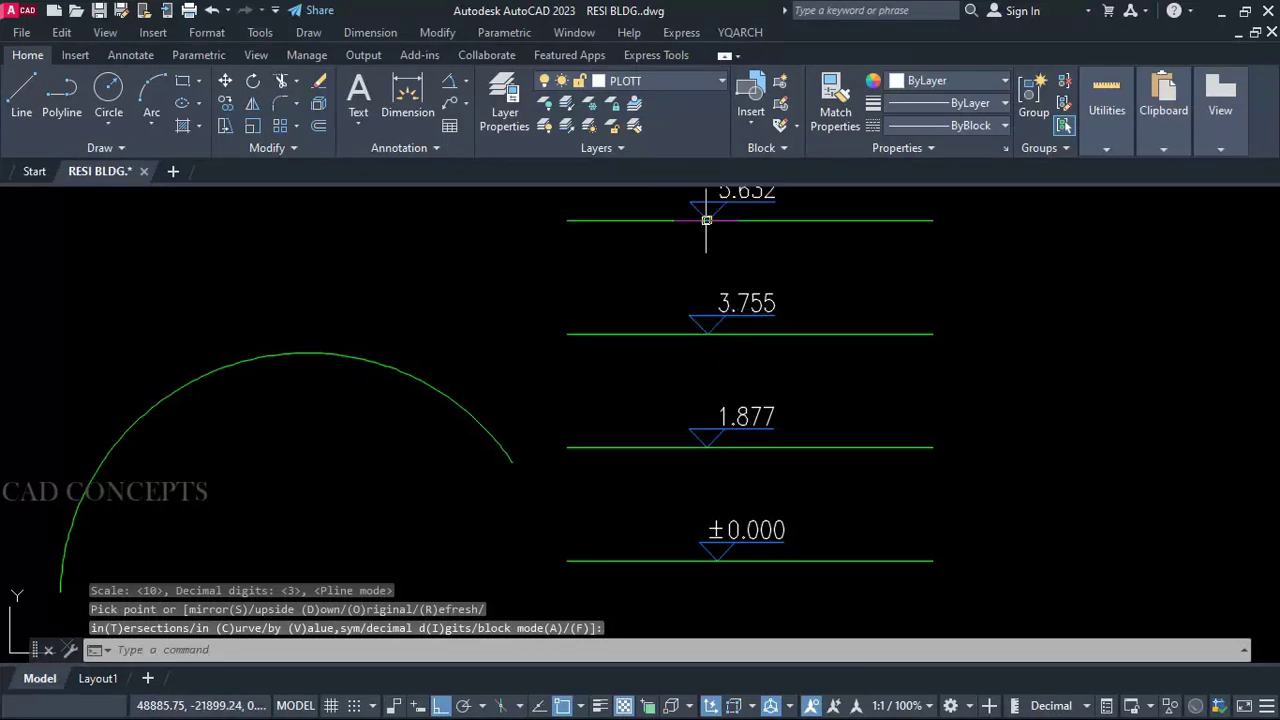
{"action": "key", "text": "Escape"}
{"action": "middle_click_drag", "start_coordinate": [576, 456], "coordinate": [680, 480]}
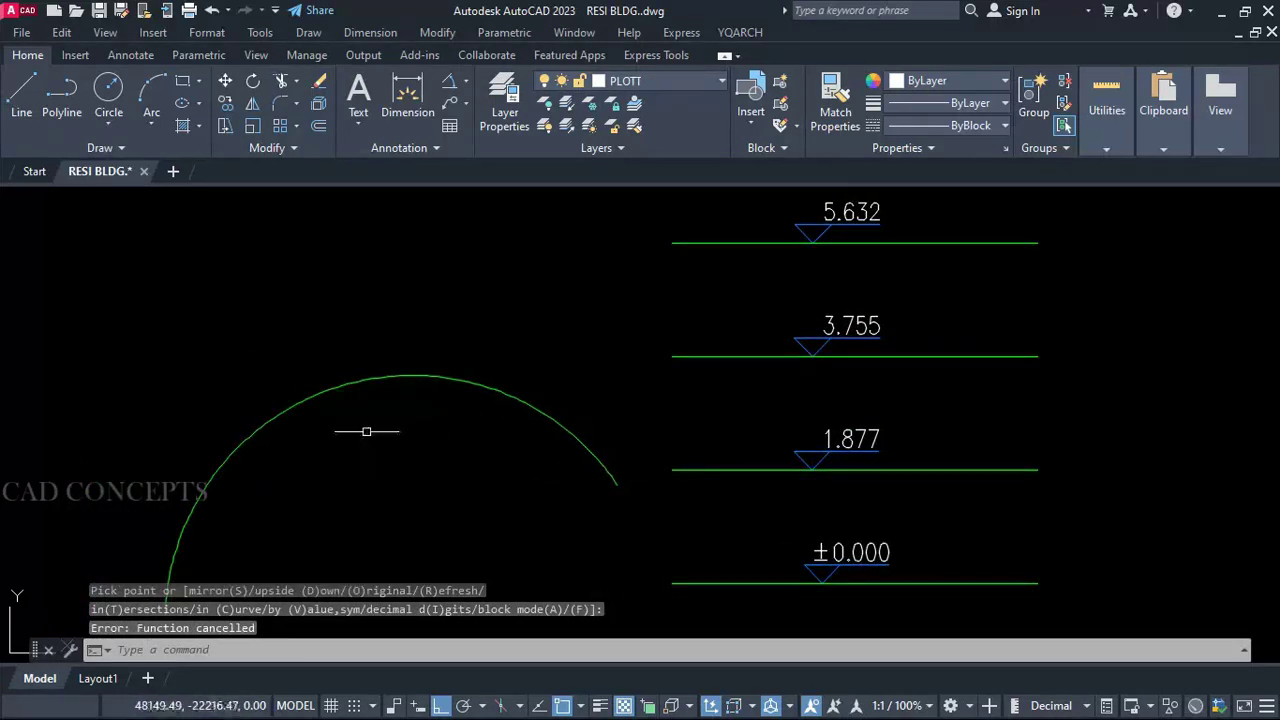
Step: Run the contour line elevation command XBG on all segments of the green arc
{"action": "middle_click_drag", "start_coordinate": [366, 431], "coordinate": [366, 400]}
{"action": "type", "text": "x"}
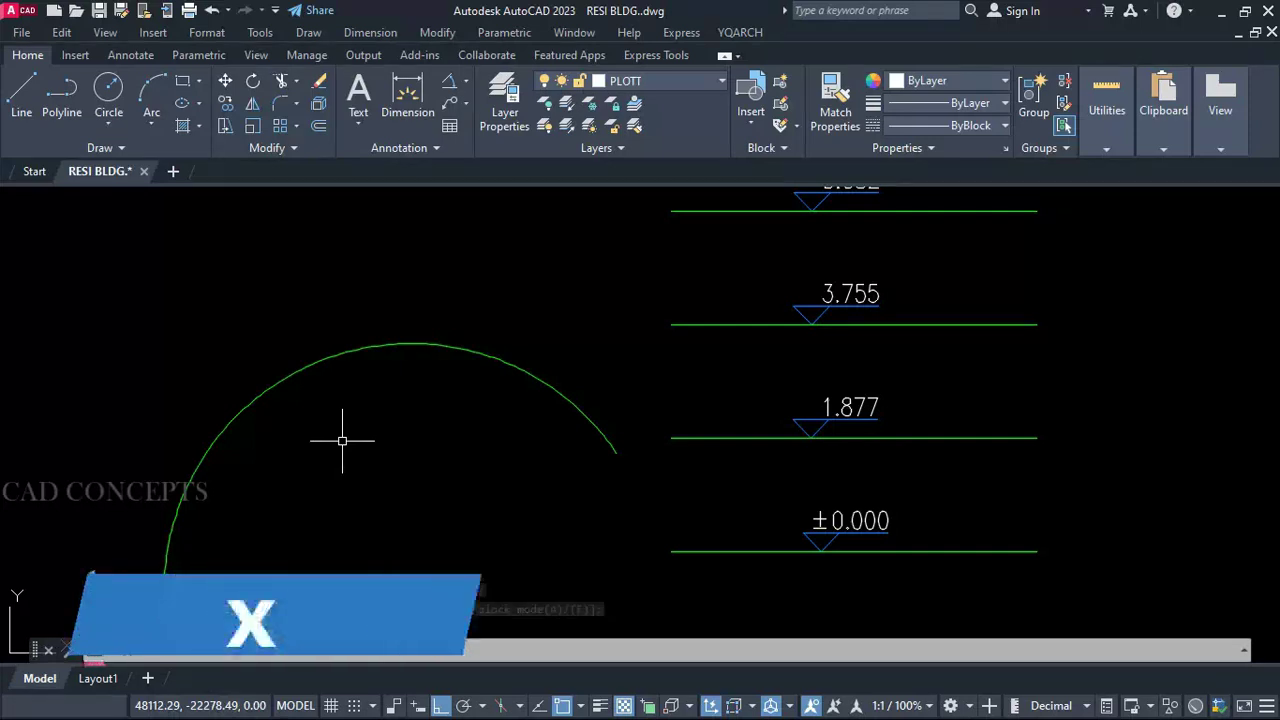
{"action": "type", "text": "BG"}
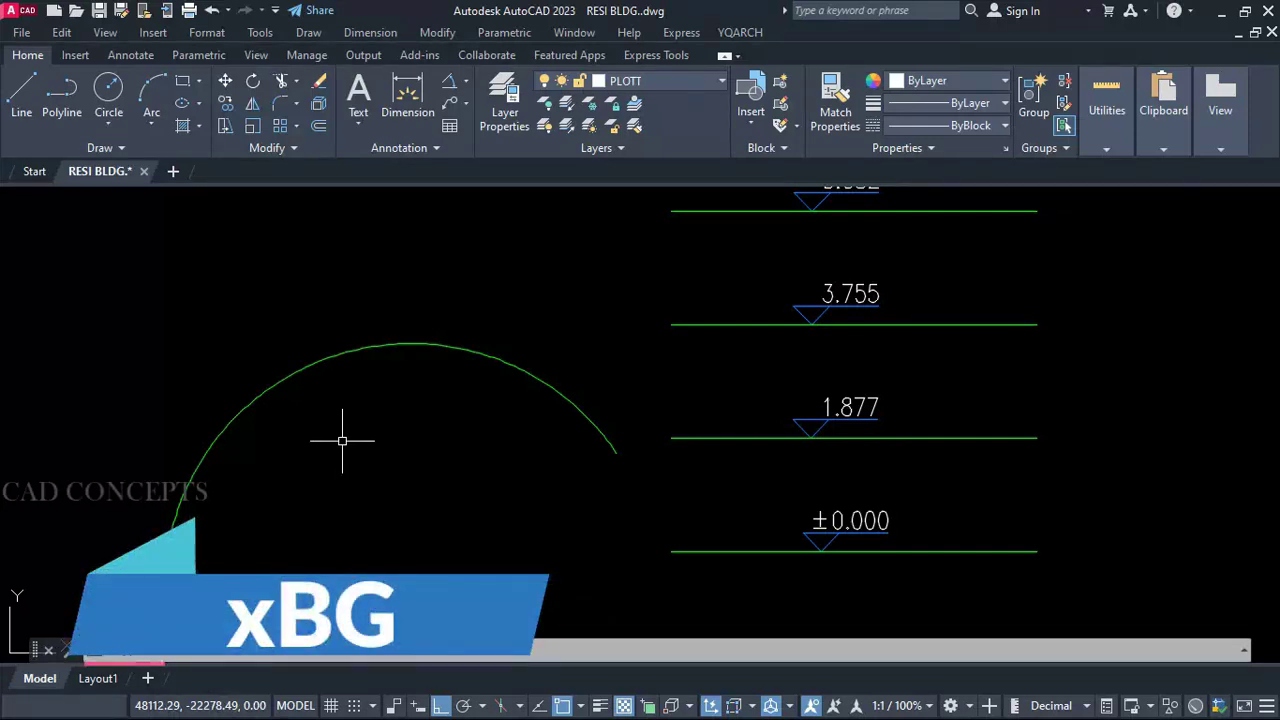
{"action": "key", "text": "Return"}
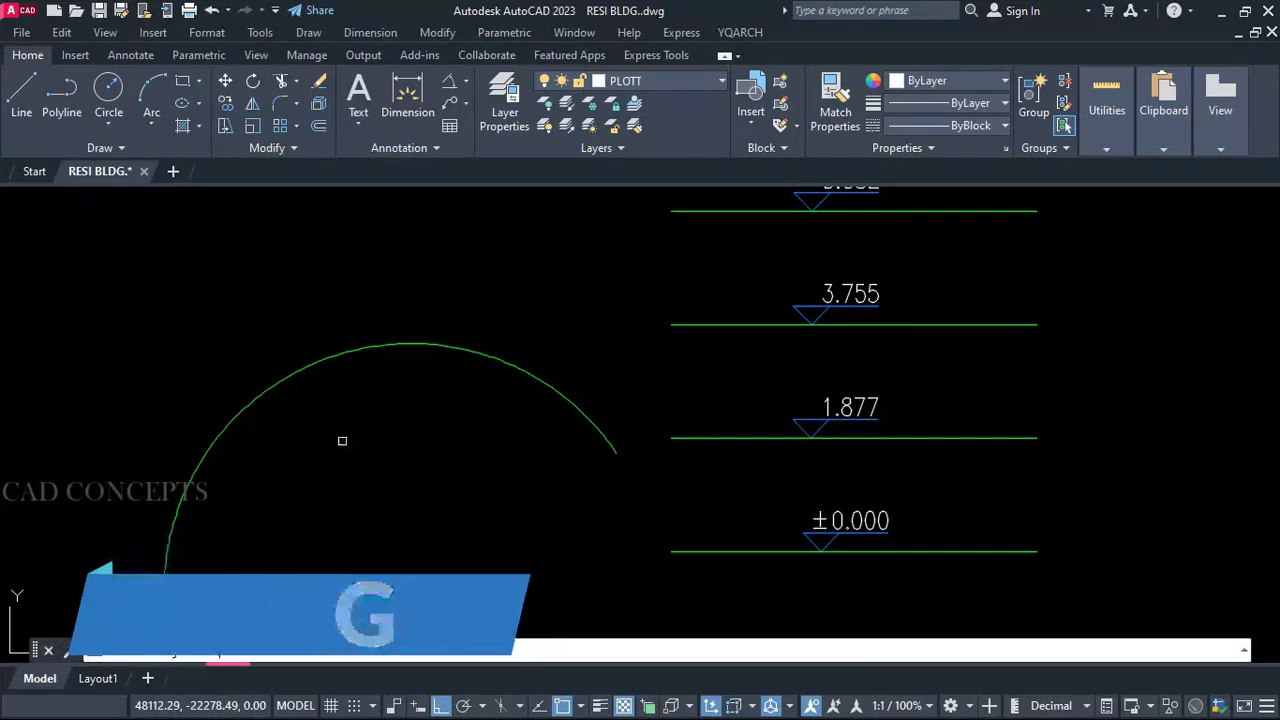
{"action": "left_click", "coordinate": [602, 327]}
{"action": "left_click", "coordinate": [114, 555]}
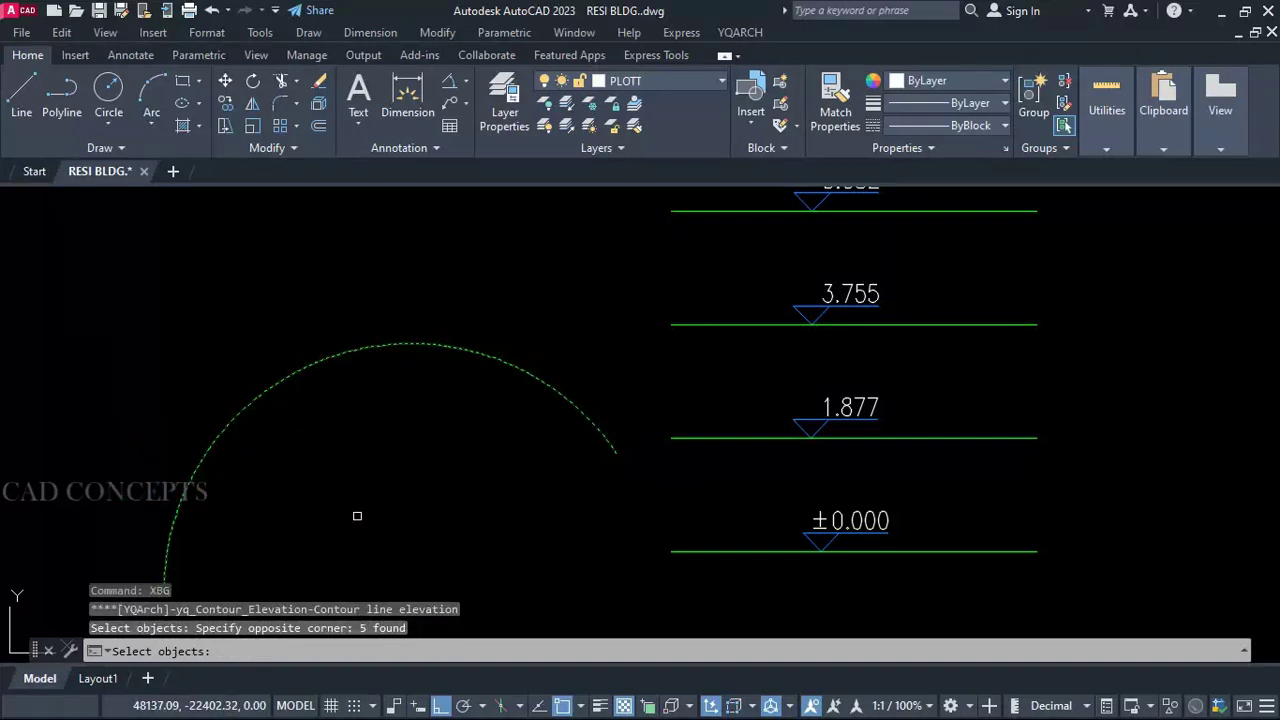
{"action": "key", "text": "Return"}
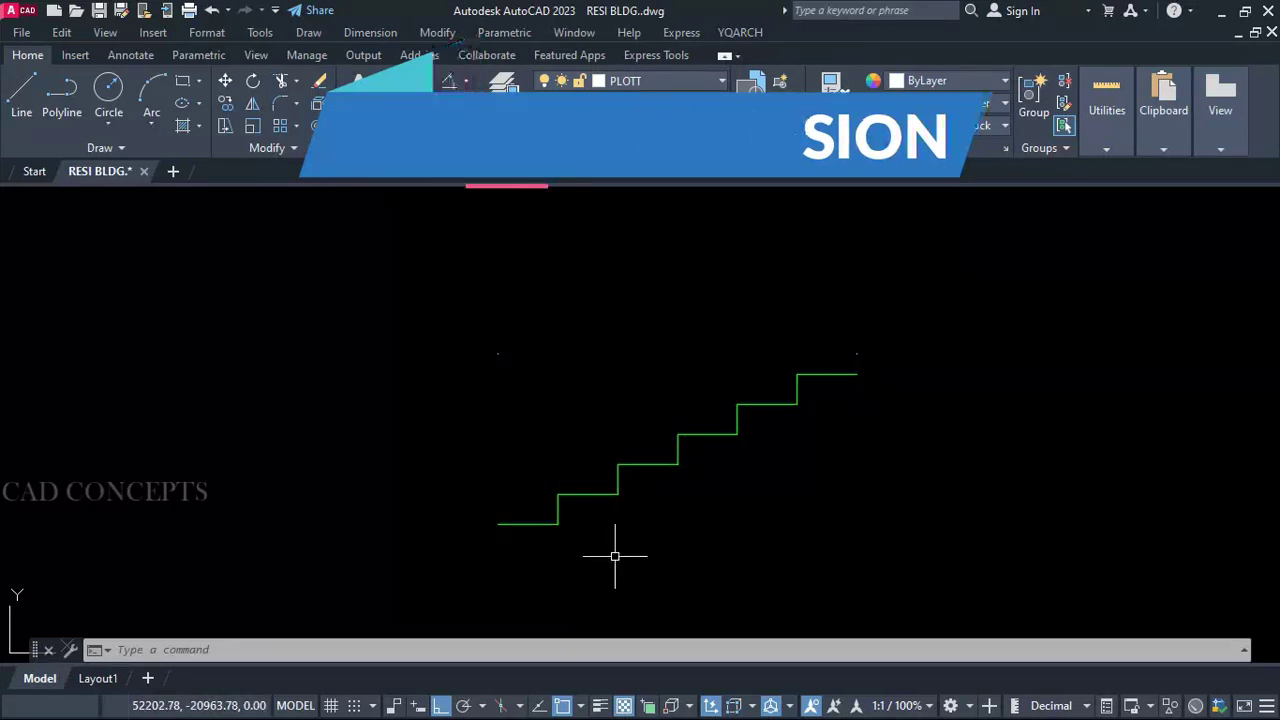
Step: Add a DDST equal-parts stair dimension for 6 steps between the two points above the staircase
{"action": "type", "text": "DDST"}
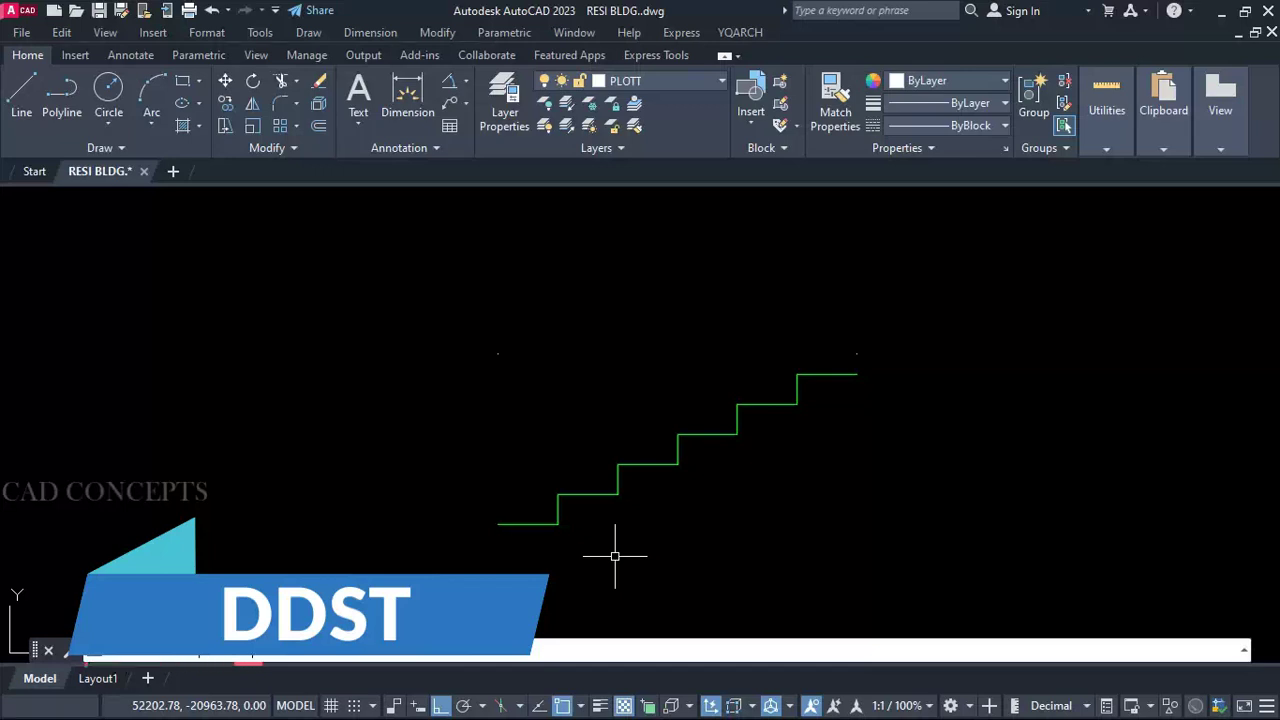
{"action": "key", "text": "Return"}
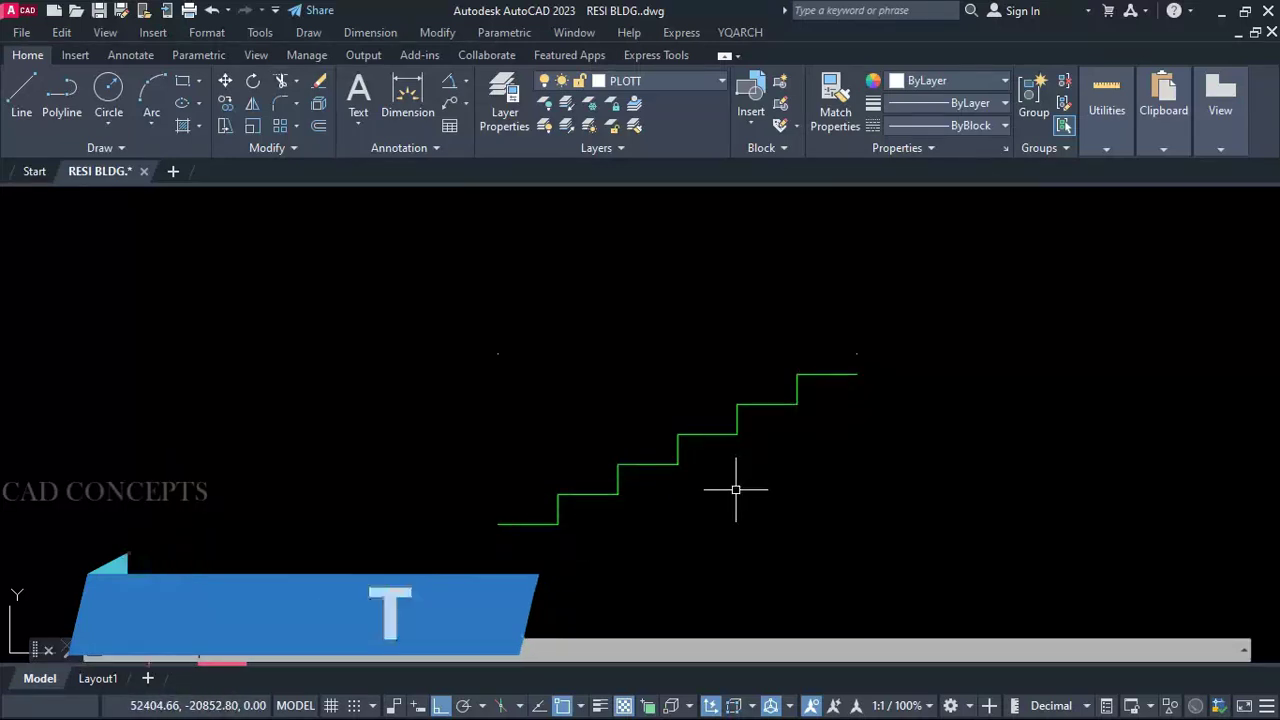
{"action": "key", "text": "Return"}
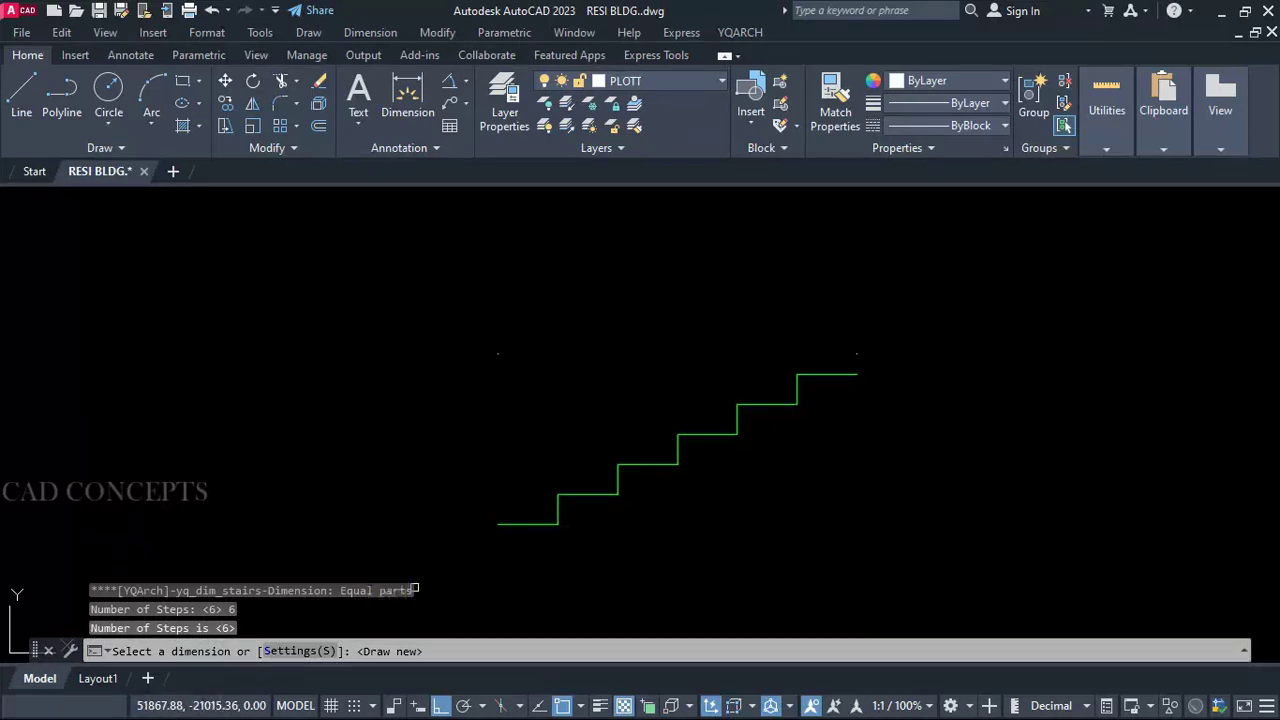
{"action": "key", "text": "Return"}
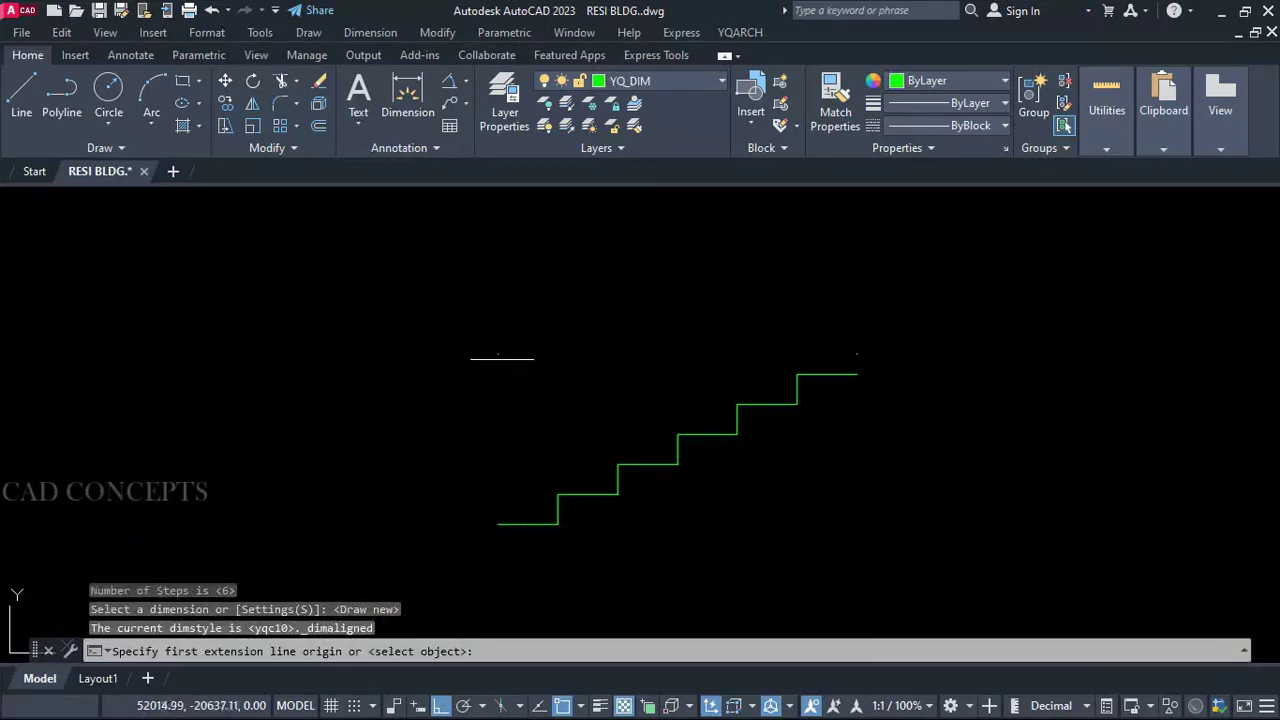
{"action": "left_click", "coordinate": [498, 353]}
{"action": "left_click", "coordinate": [857, 353]}
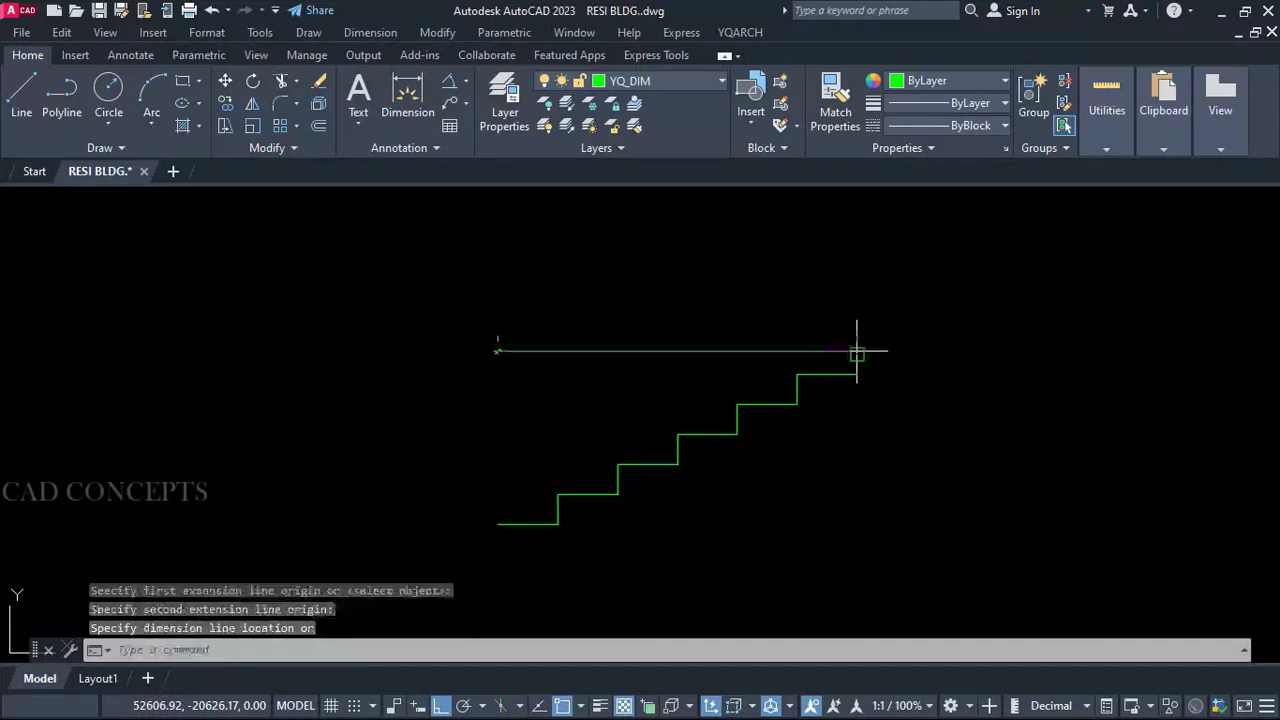
{"action": "left_click", "coordinate": [857, 271]}
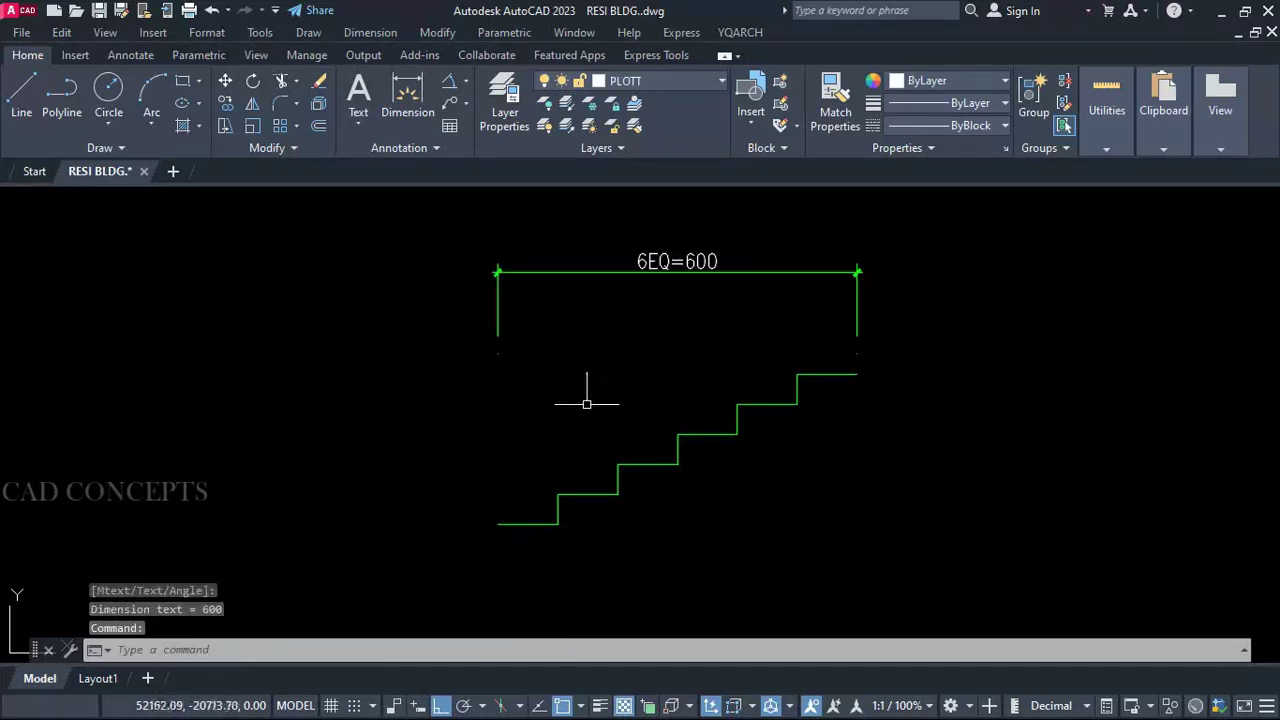
{"action": "left_click", "coordinate": [462, 88]}
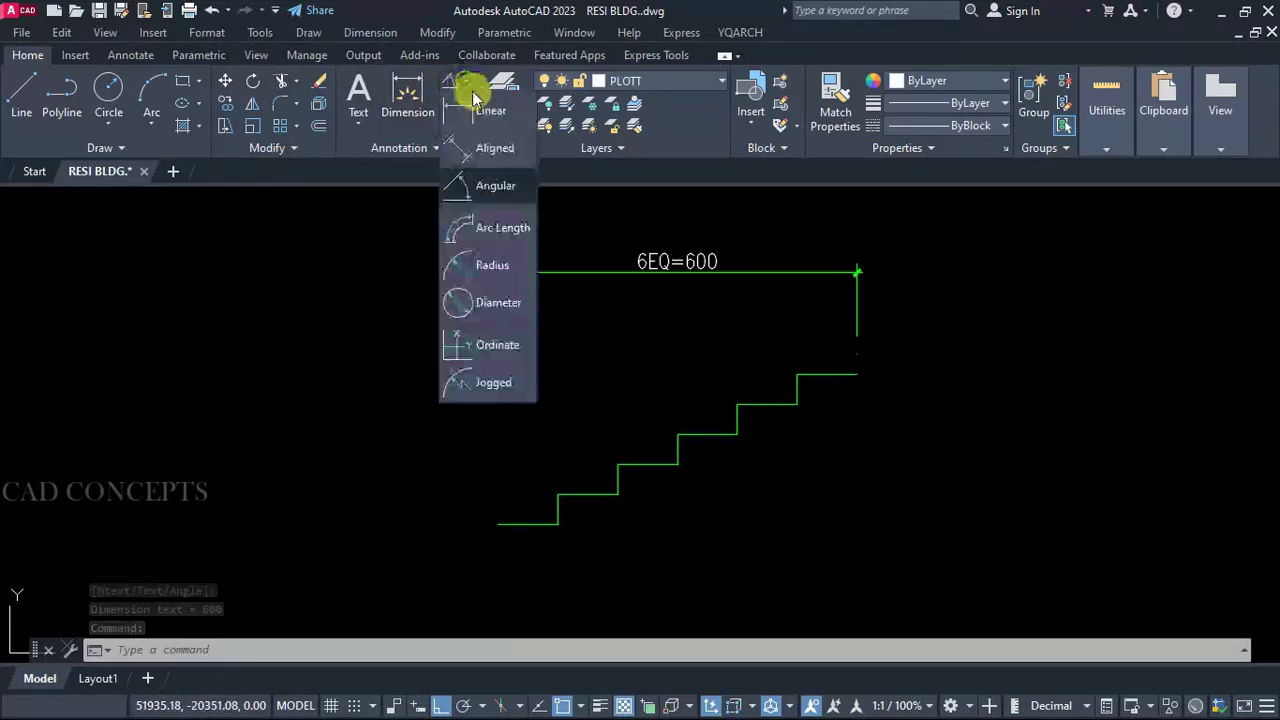
{"action": "left_click", "coordinate": [472, 100]}
{"action": "left_click", "coordinate": [498, 524]}
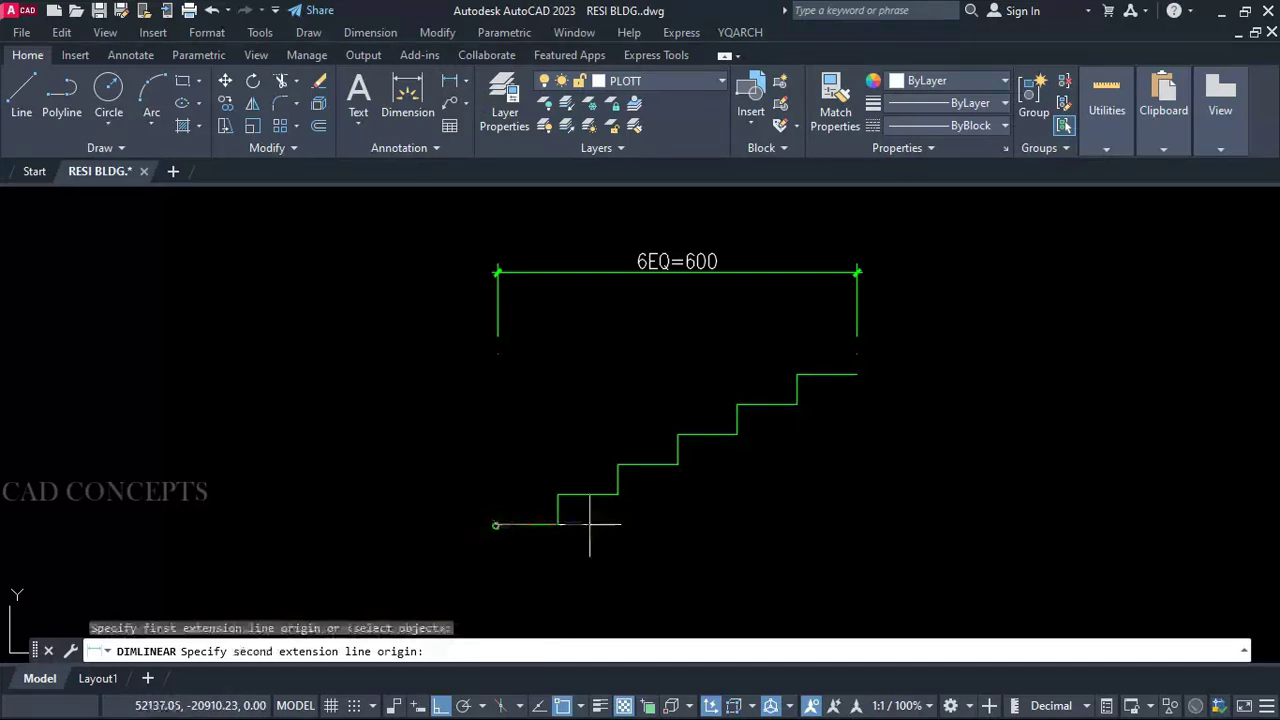
{"action": "left_click", "coordinate": [828, 374]}
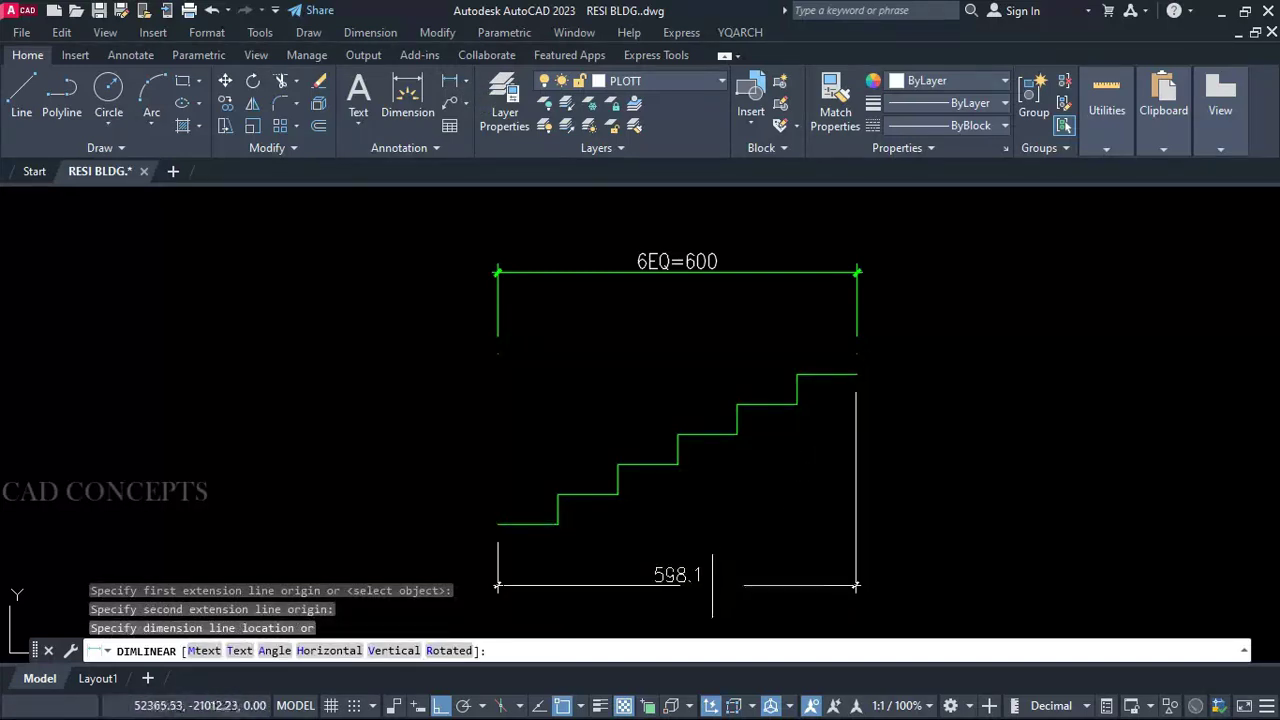
{"action": "key", "text": "Escape"}
Step: Add a horizontal linear dimension below the staircase, from its upper right end to its lower left end
{"action": "key", "text": "Return"}
{"action": "left_click", "coordinate": [857, 375]}
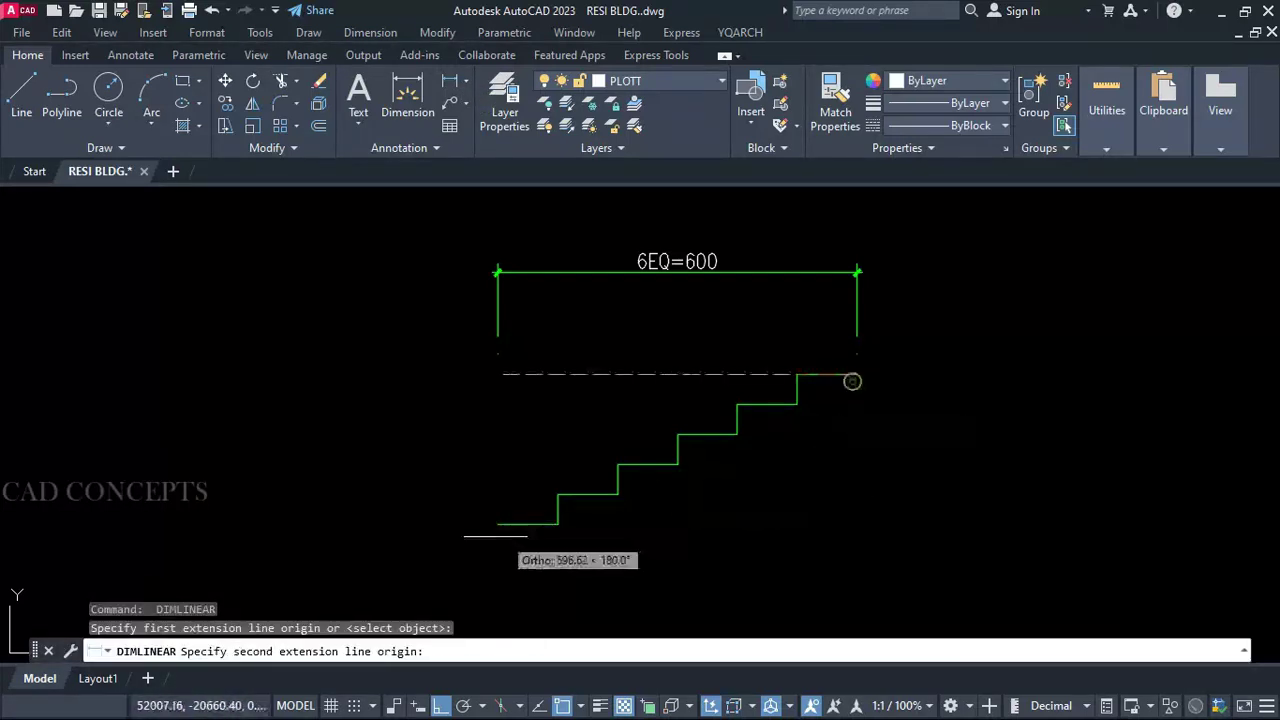
{"action": "left_click", "coordinate": [498, 524]}
{"action": "left_click", "coordinate": [640, 555]}
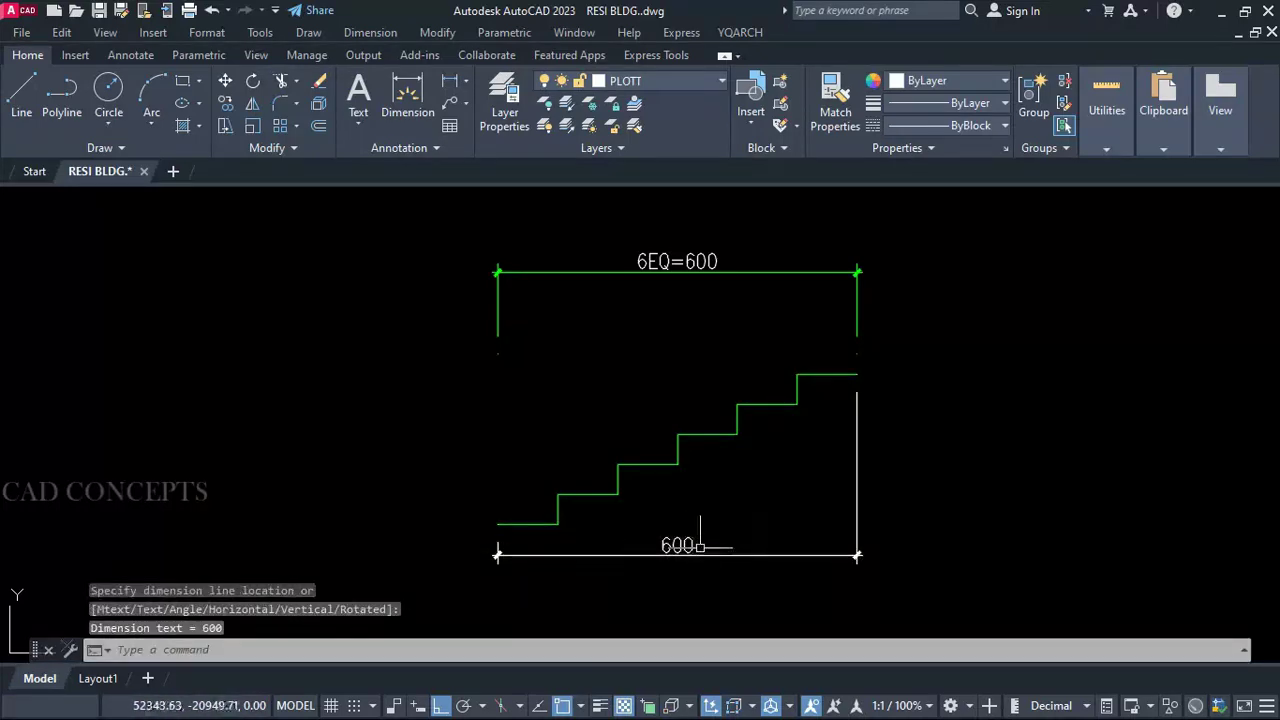
{"action": "left_click", "coordinate": [648, 290]}
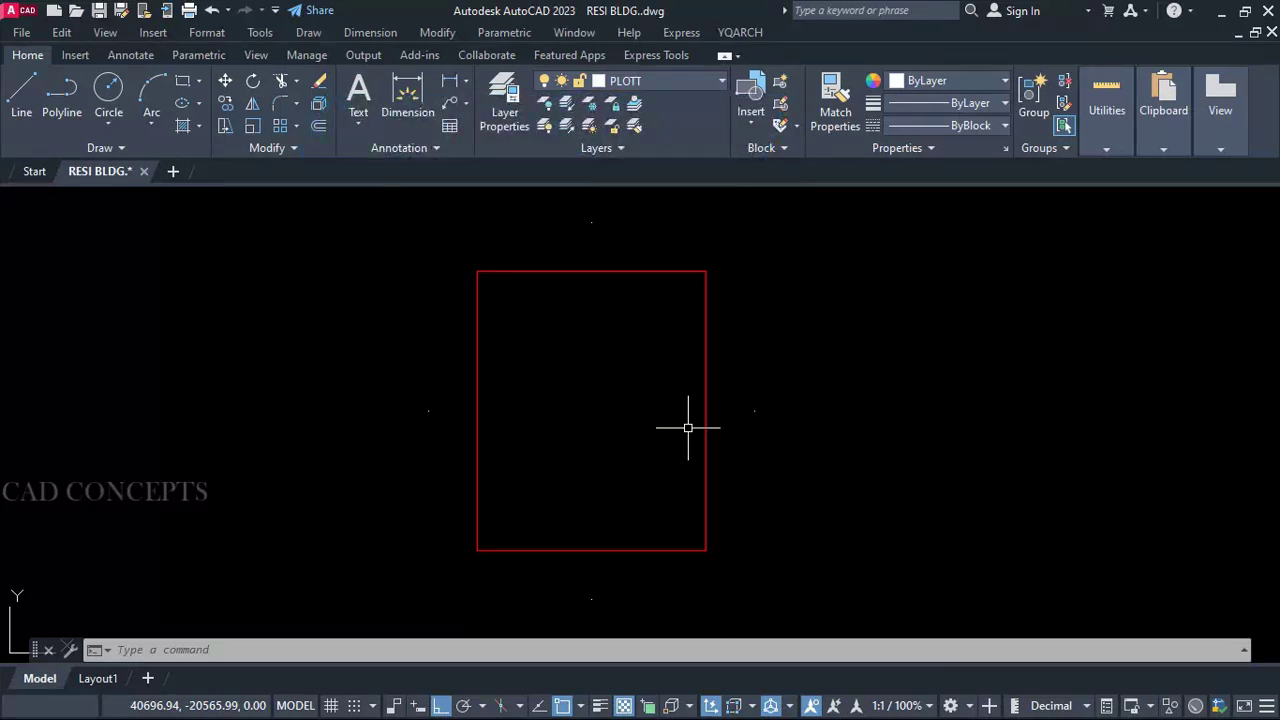
Step: Insert elevation index symbol 1 with I1 at the point below the red rectangle and symbol 2 with I2 at the point above it
{"action": "type", "text": "i1"}
{"action": "key", "text": "Return"}
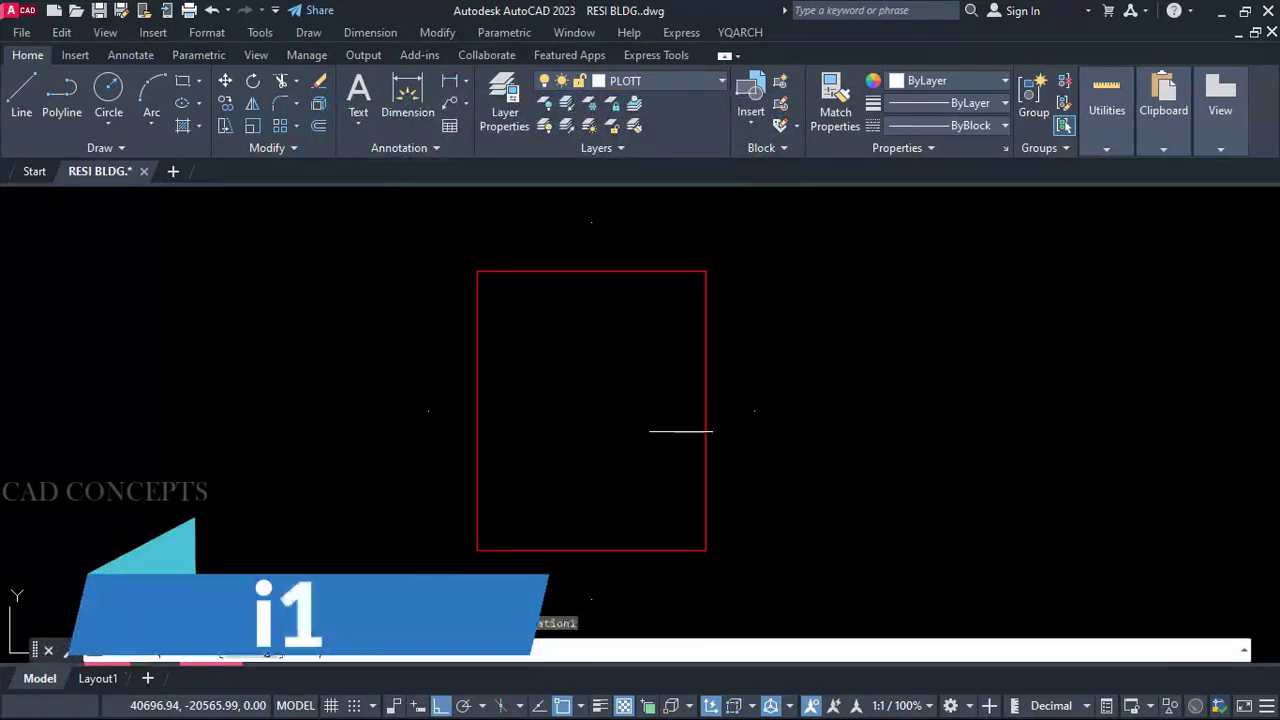
{"action": "left_click", "coordinate": [591, 600]}
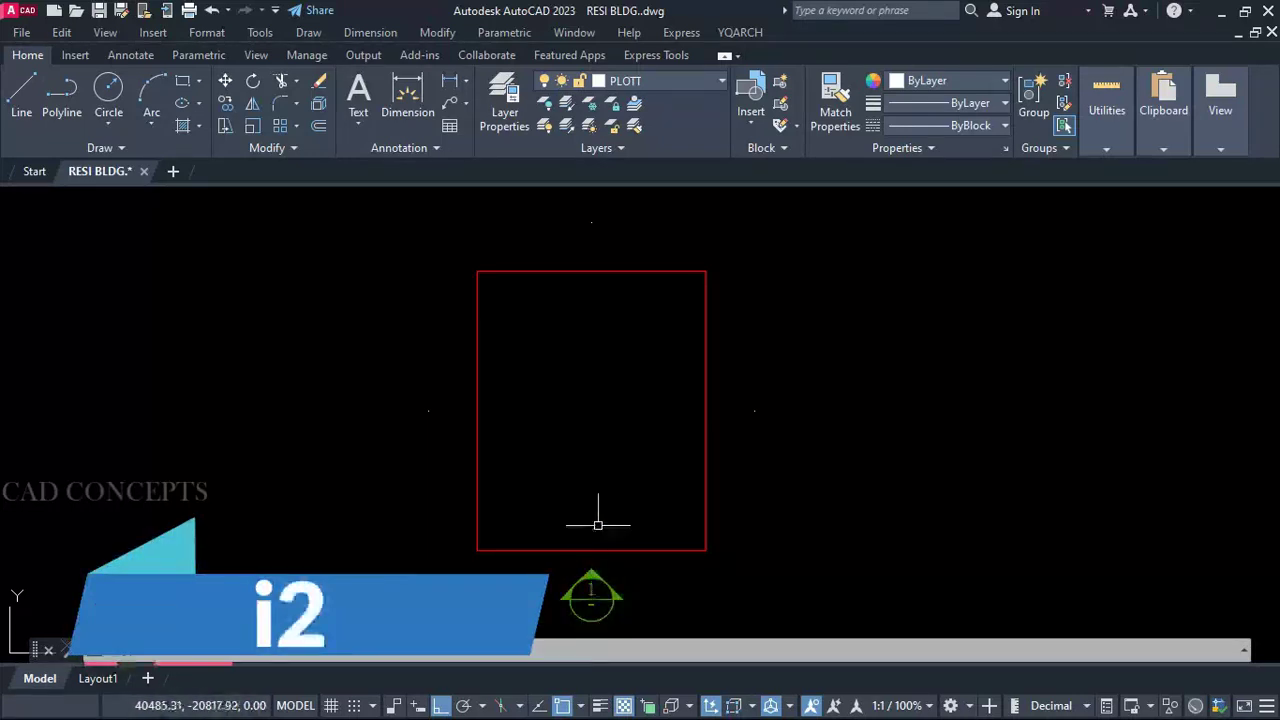
{"action": "left_click", "coordinate": [591, 223]}
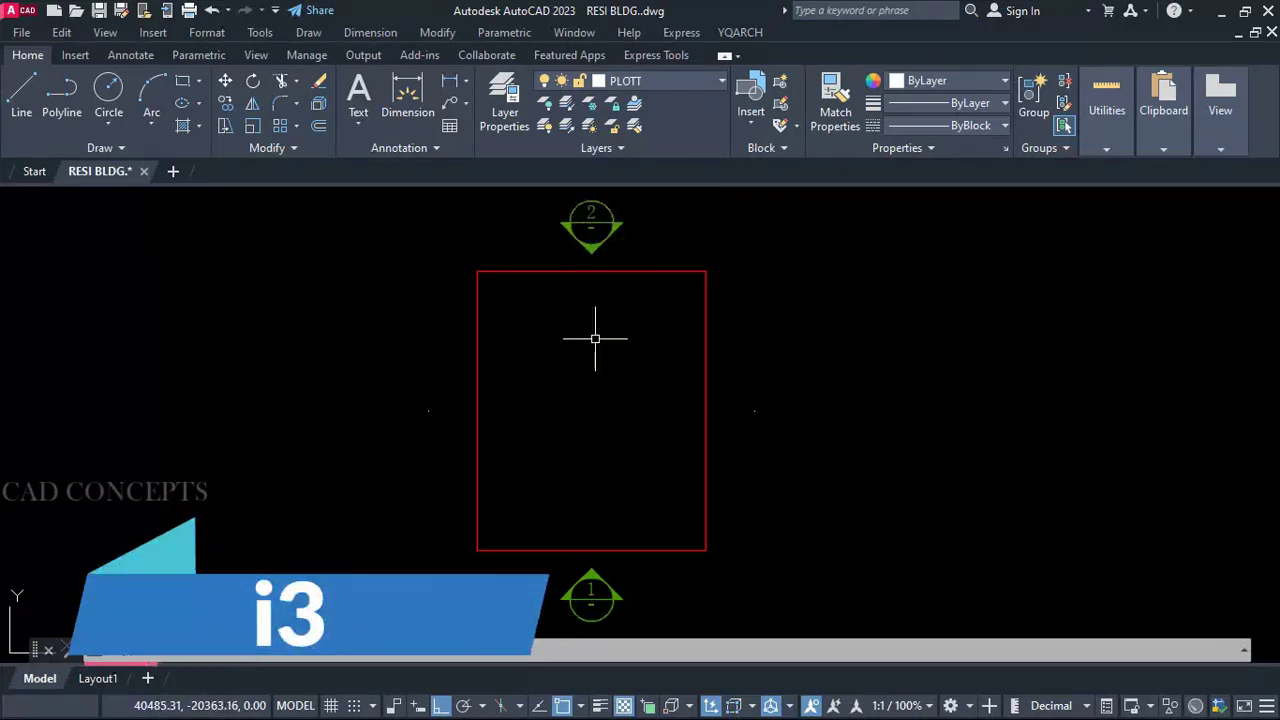
Step: Insert elevation index symbol 3 with I3 at the point right of the red rectangle and symbol 4 at the point left of it
{"action": "type", "text": "i3"}
{"action": "key", "text": "Return"}
{"action": "left_click", "coordinate": [754, 411]}
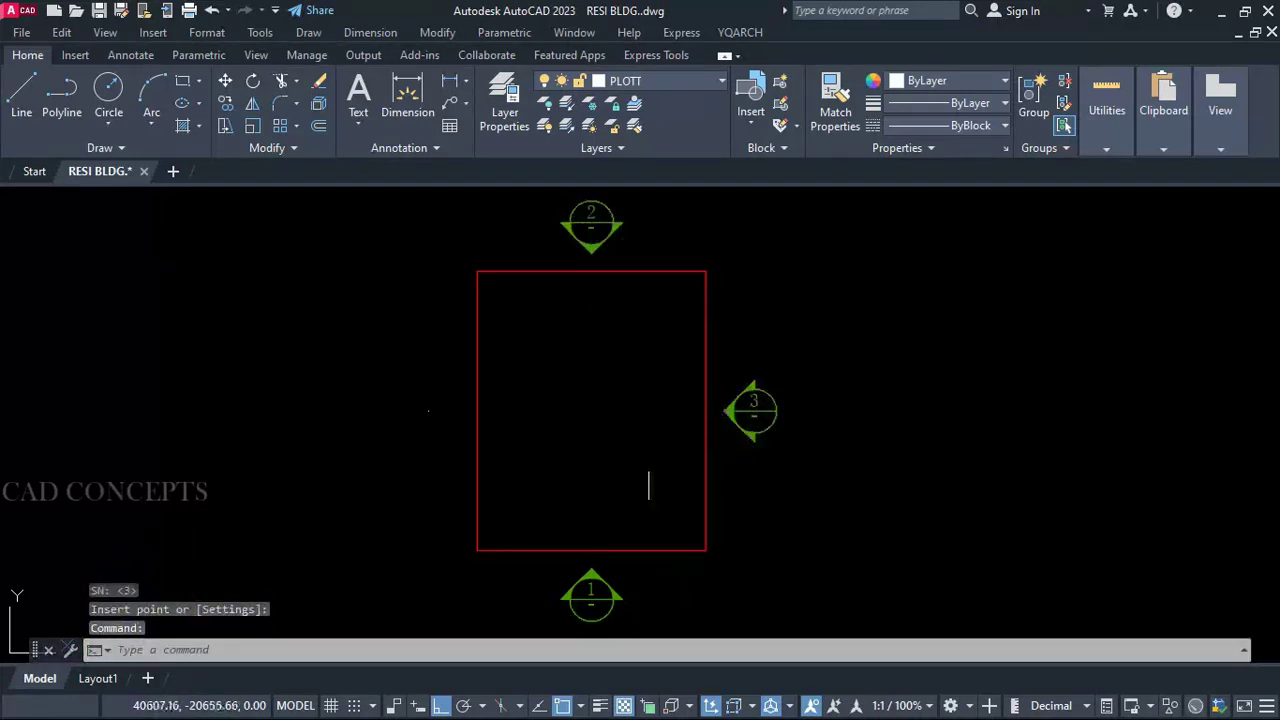
{"action": "left_click", "coordinate": [472, 478]}
Step: Insert the I0 index symbol at the centre of the red rectangle
{"action": "type", "text": "i0"}
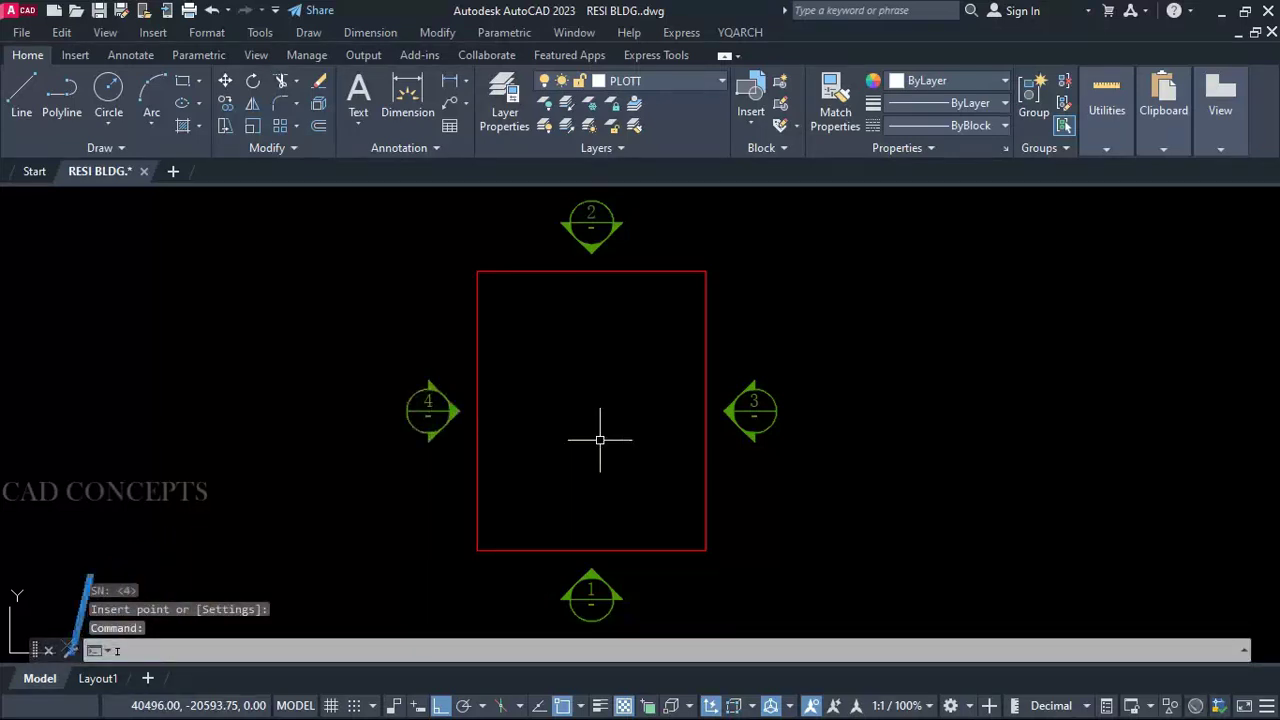
{"action": "key", "text": "Return"}
{"action": "left_click", "coordinate": [590, 411]}
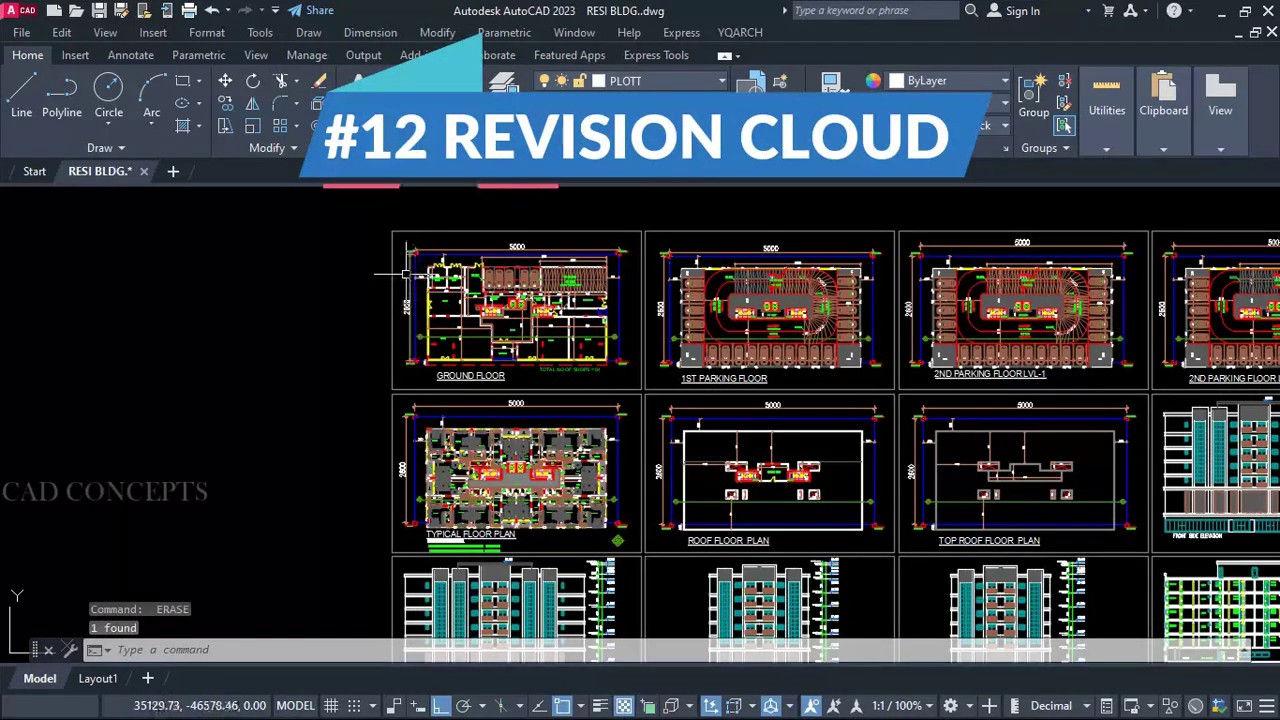
Step: Start the YX revision cloud command on the typical floor plan and set its mode to Rectangle and its layer color to green
{"action": "scroll", "coordinate": [530, 393], "scroll_direction": "down", "scroll_amount": 4}
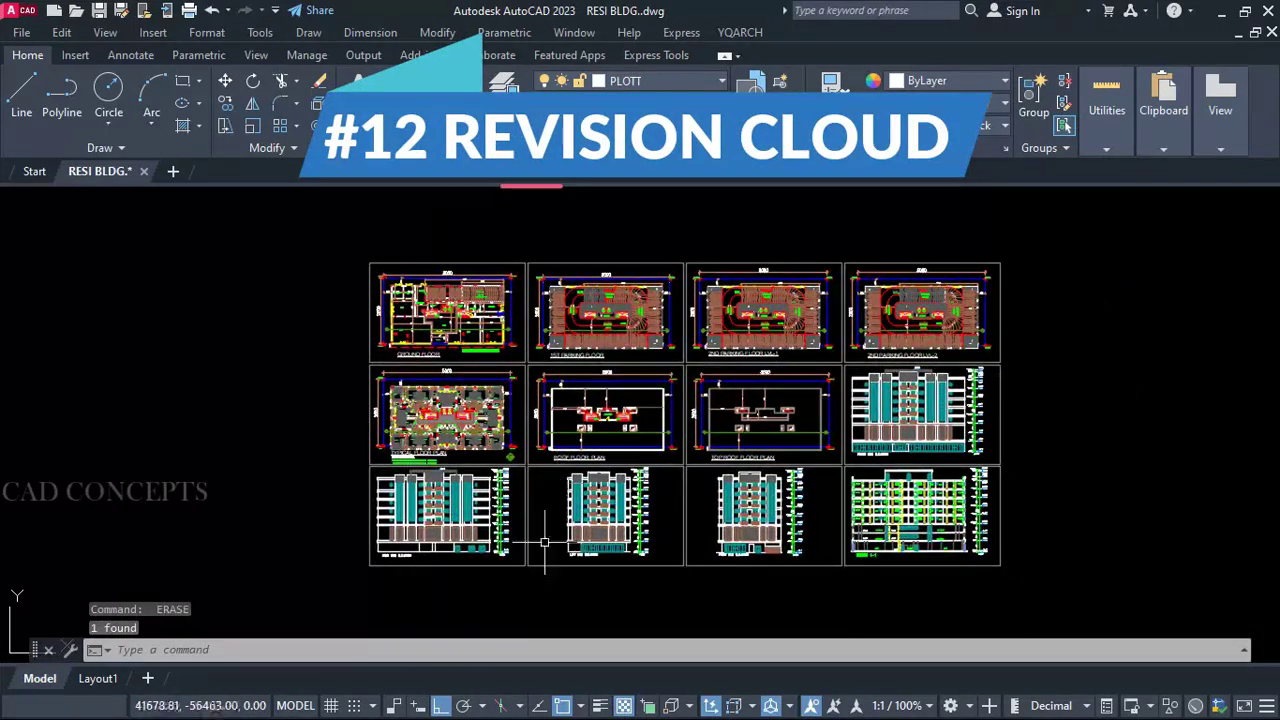
{"action": "scroll", "coordinate": [463, 395], "scroll_direction": "up", "scroll_amount": 8}
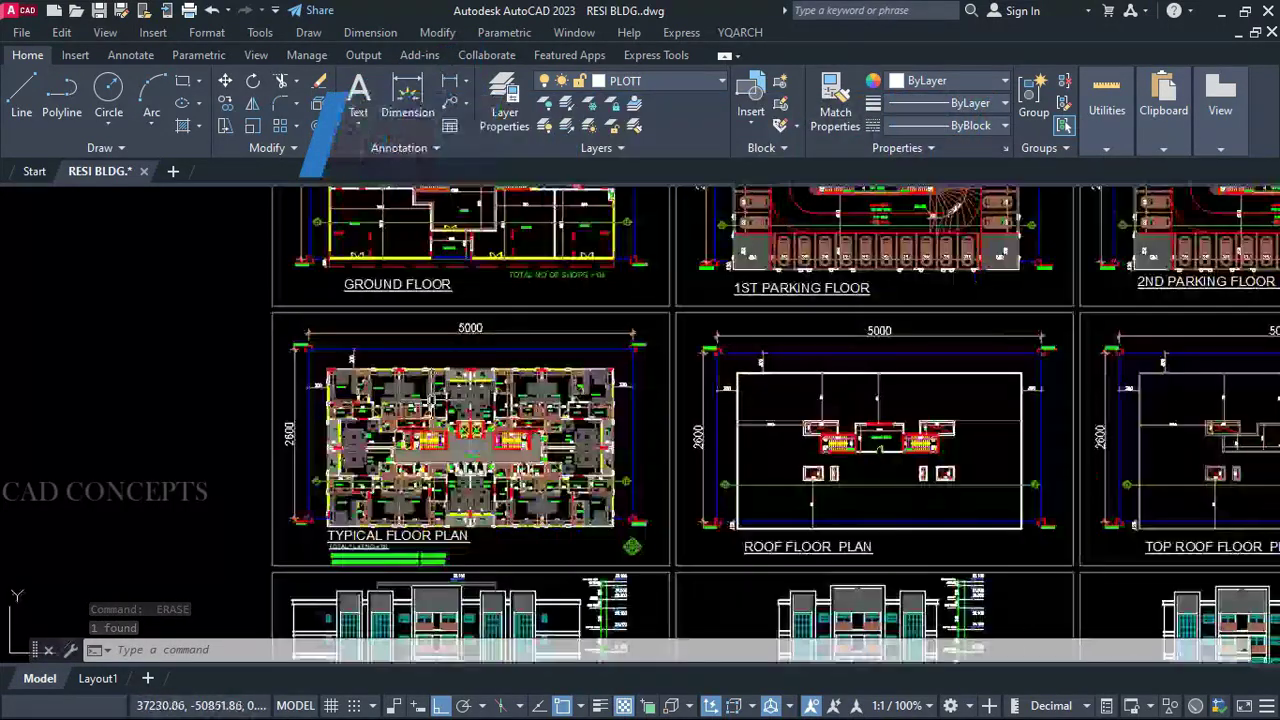
{"action": "middle_click_drag", "start_coordinate": [698, 469], "coordinate": [534, 455]}
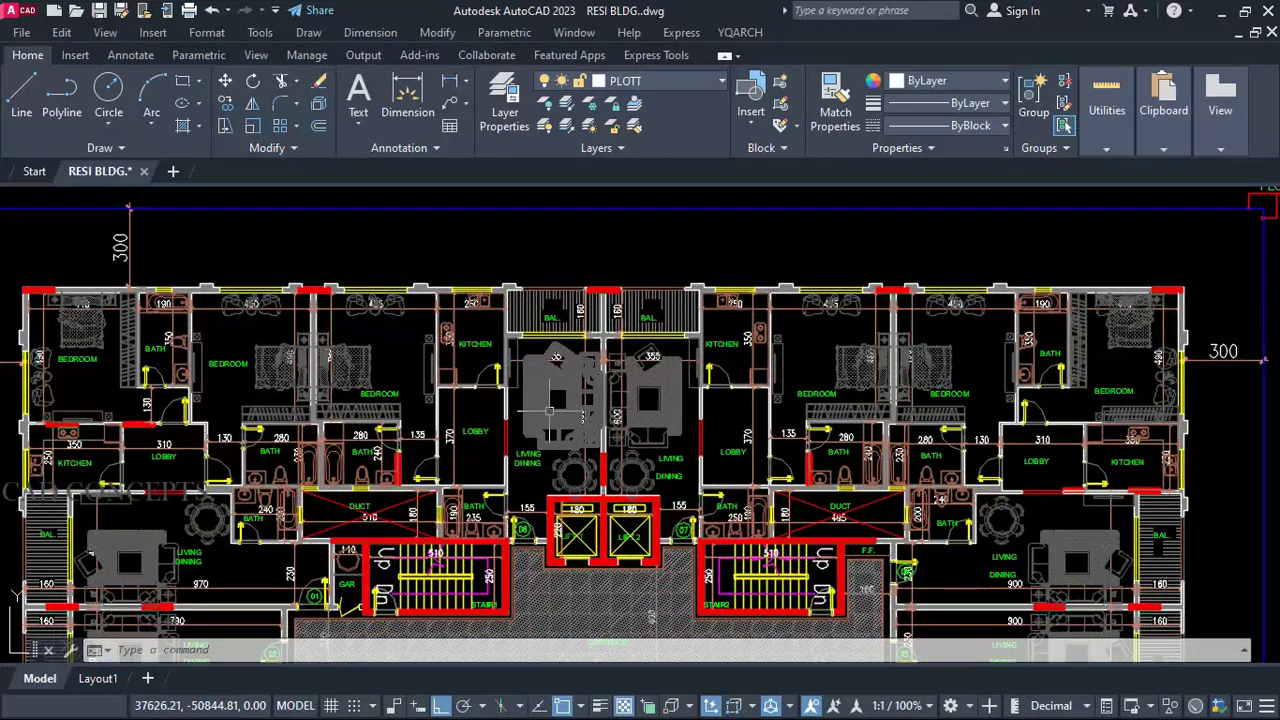
{"action": "middle_click_drag", "start_coordinate": [550, 411], "coordinate": [538, 433]}
{"action": "type", "text": "yx"}
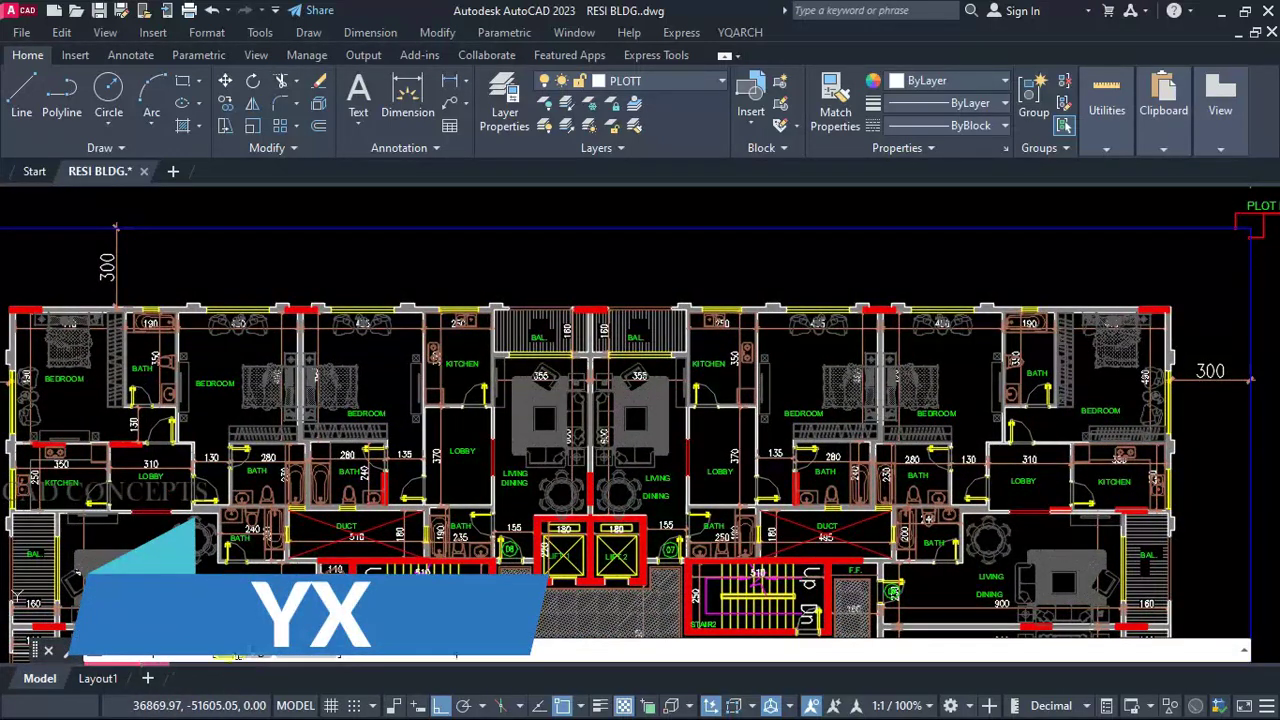
{"action": "key", "text": "Return"}
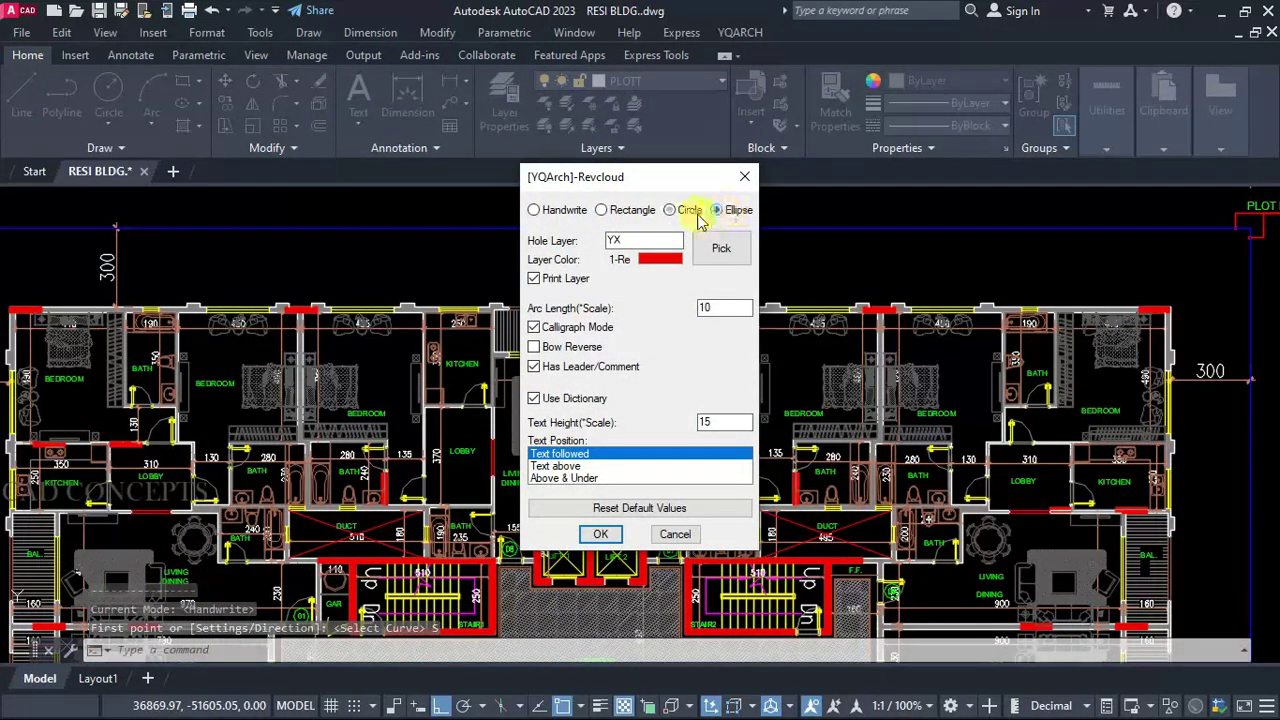
{"action": "left_click", "coordinate": [657, 258]}
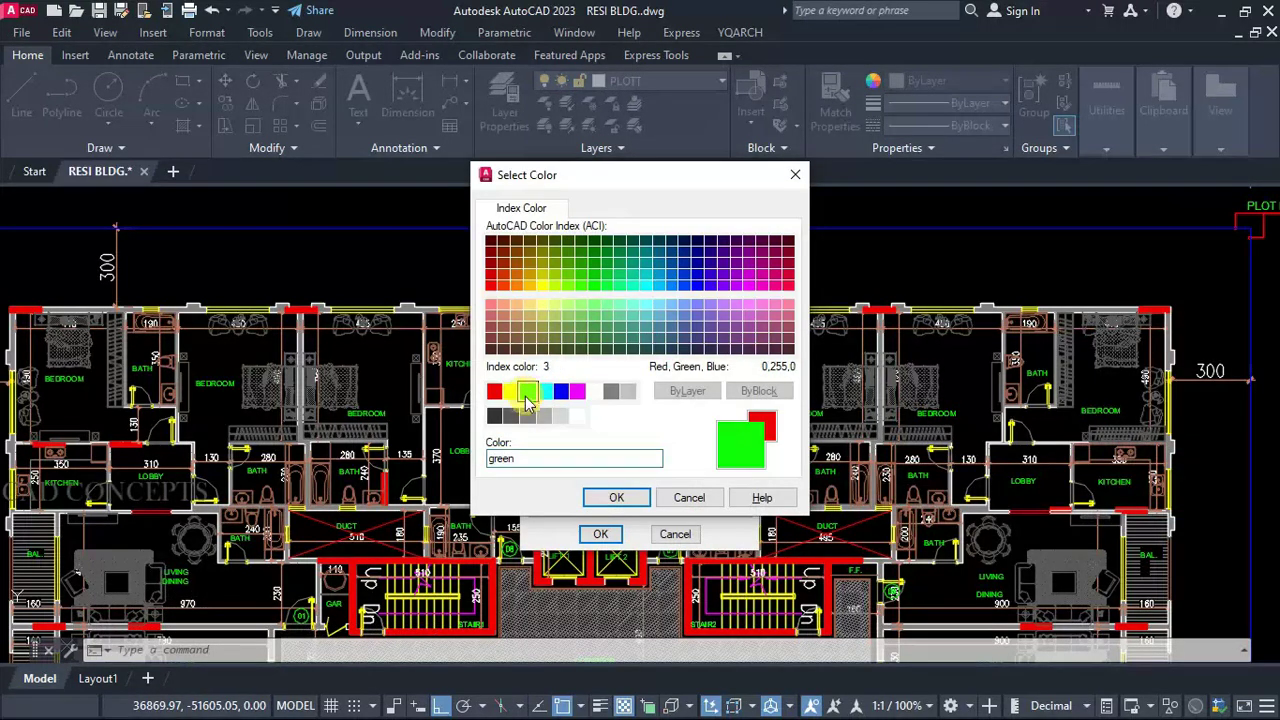
{"action": "left_click", "coordinate": [594, 498]}
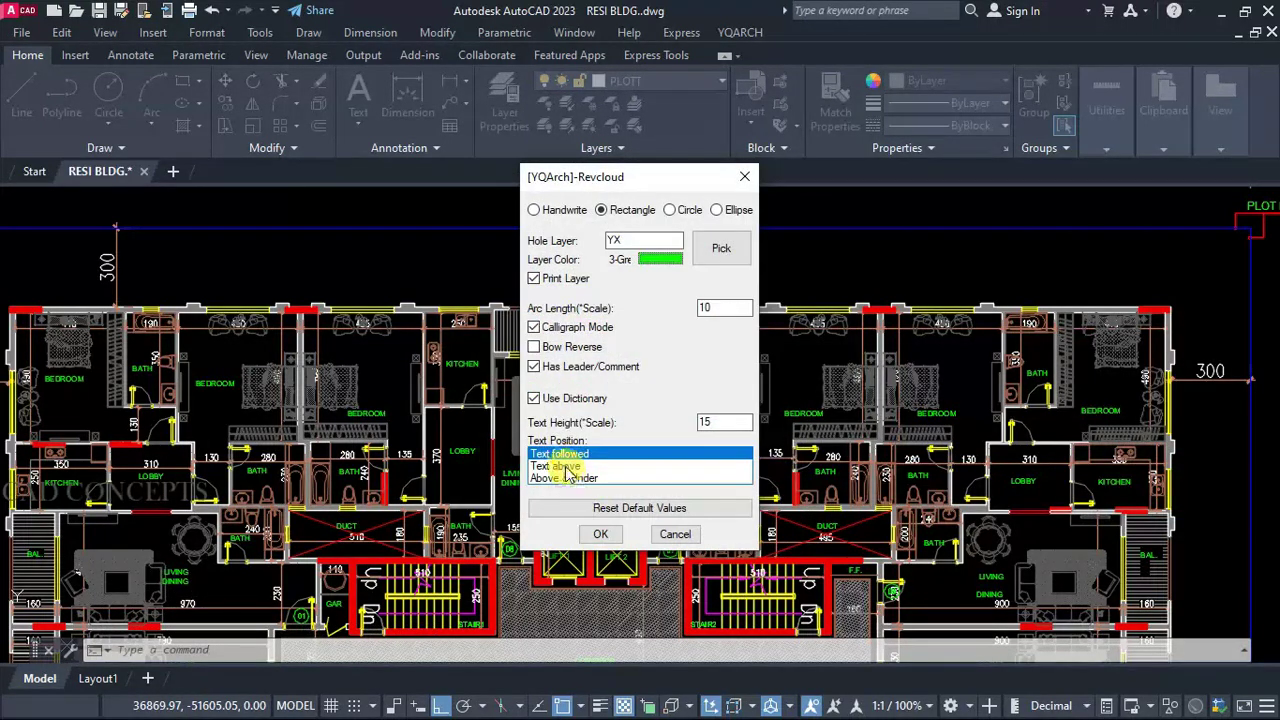
{"action": "left_click", "coordinate": [605, 534]}
Step: Draw a rectangular revision cloud around the living/dining room left of the central wall, with a leader and the text "Comment" above the plan
{"action": "scroll", "coordinate": [529, 452], "scroll_direction": "up", "scroll_amount": 2}
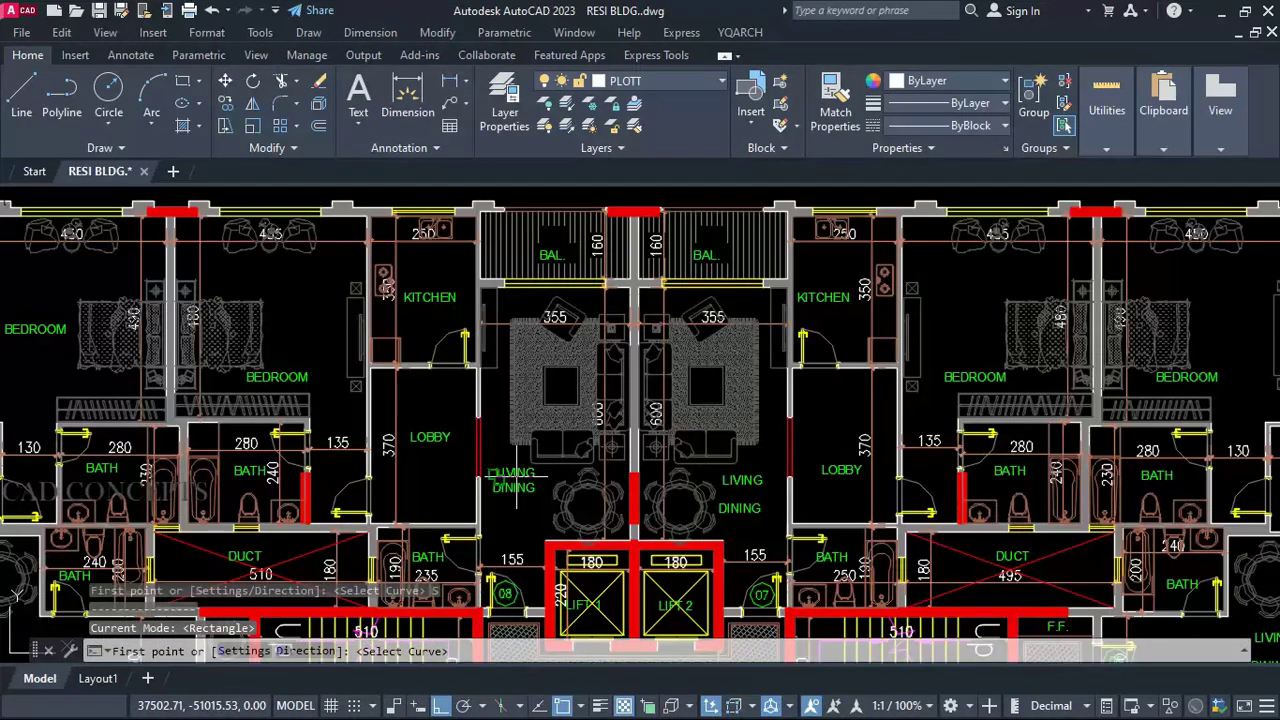
{"action": "left_click", "coordinate": [490, 510]}
{"action": "scroll", "coordinate": [616, 313], "scroll_direction": "up", "scroll_amount": 9}
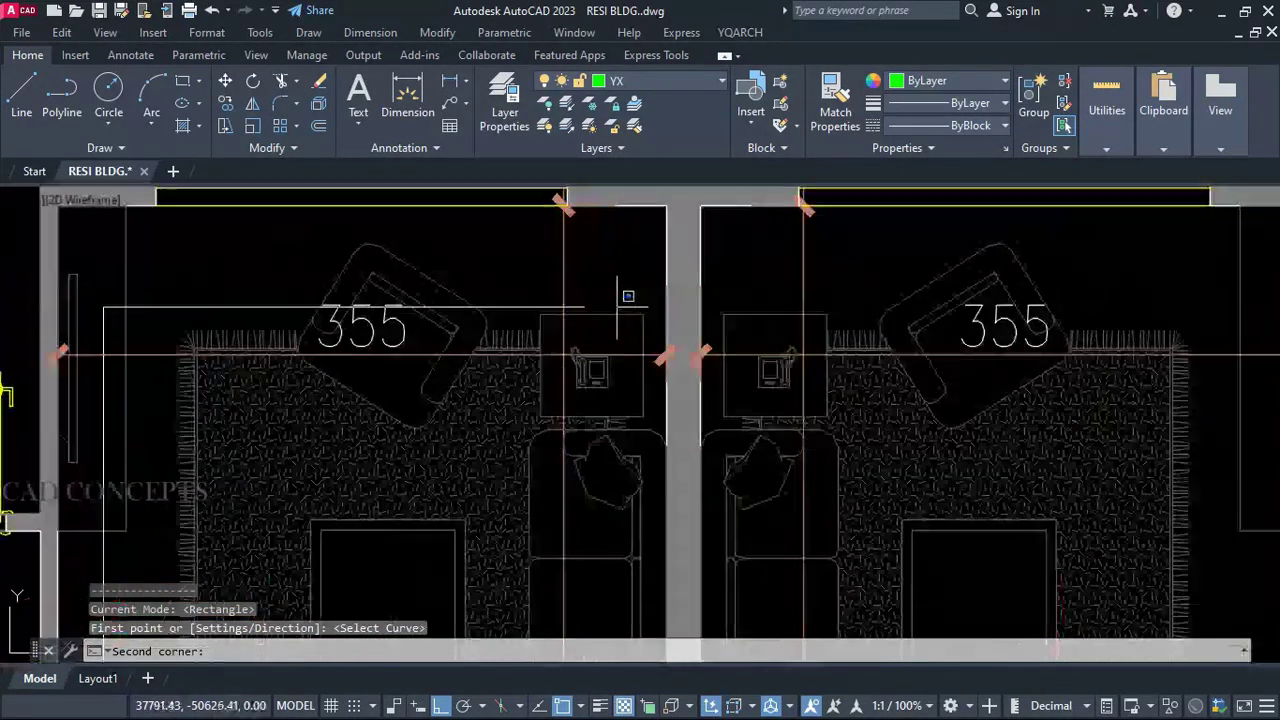
{"action": "scroll", "coordinate": [632, 263], "scroll_direction": "down", "scroll_amount": 6}
{"action": "left_click", "coordinate": [645, 254]}
{"action": "scroll", "coordinate": [536, 400], "scroll_direction": "down", "scroll_amount": 6}
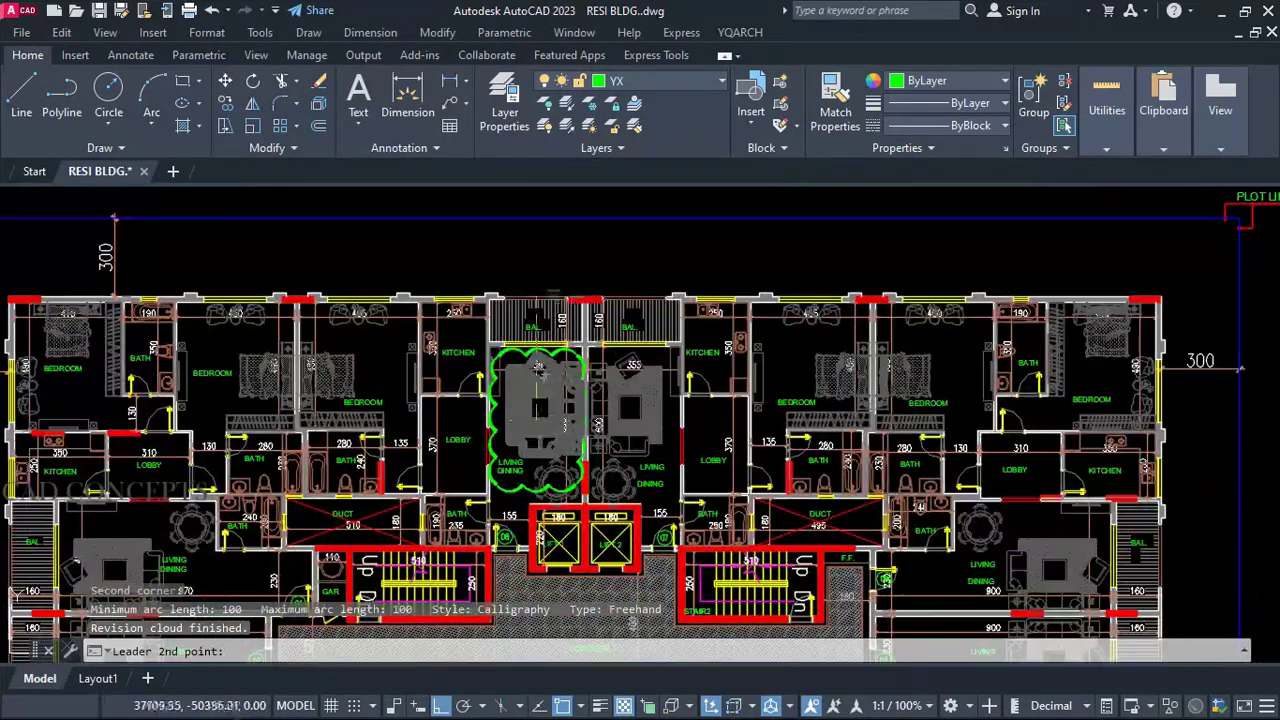
{"action": "left_click", "coordinate": [537, 260]}
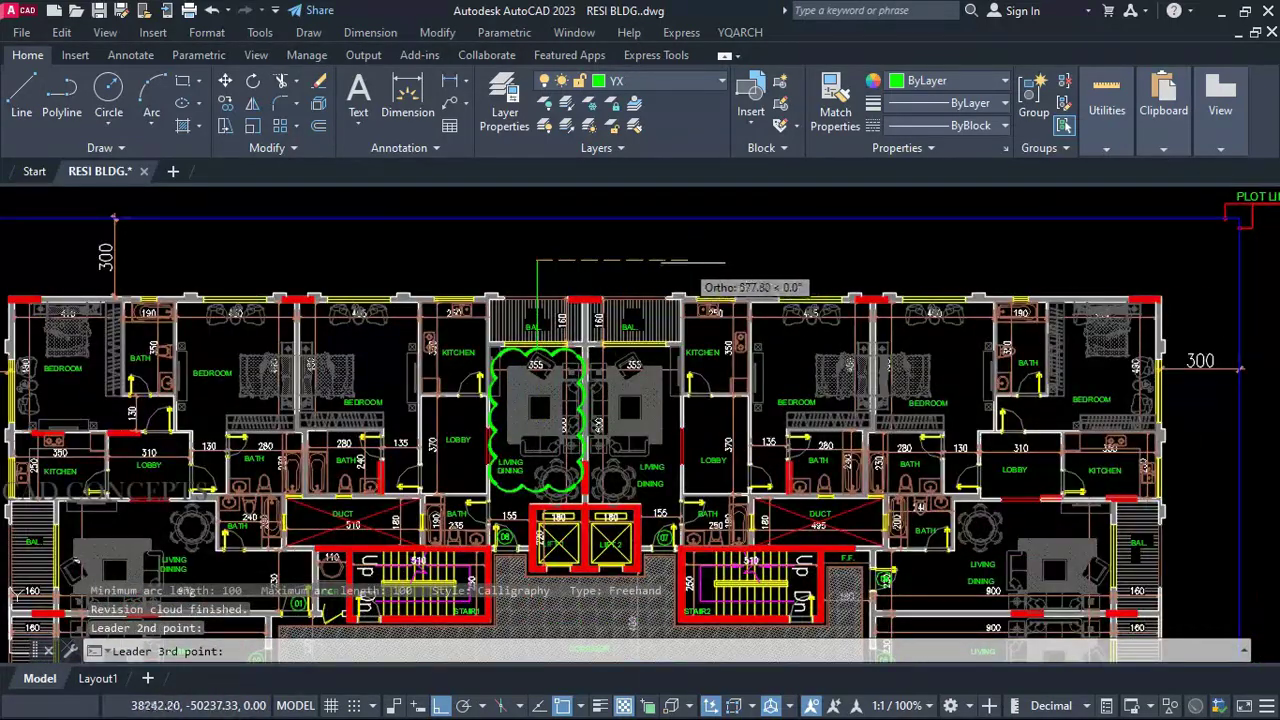
{"action": "left_click", "coordinate": [678, 430]}
{"action": "left_click", "coordinate": [600, 615]}
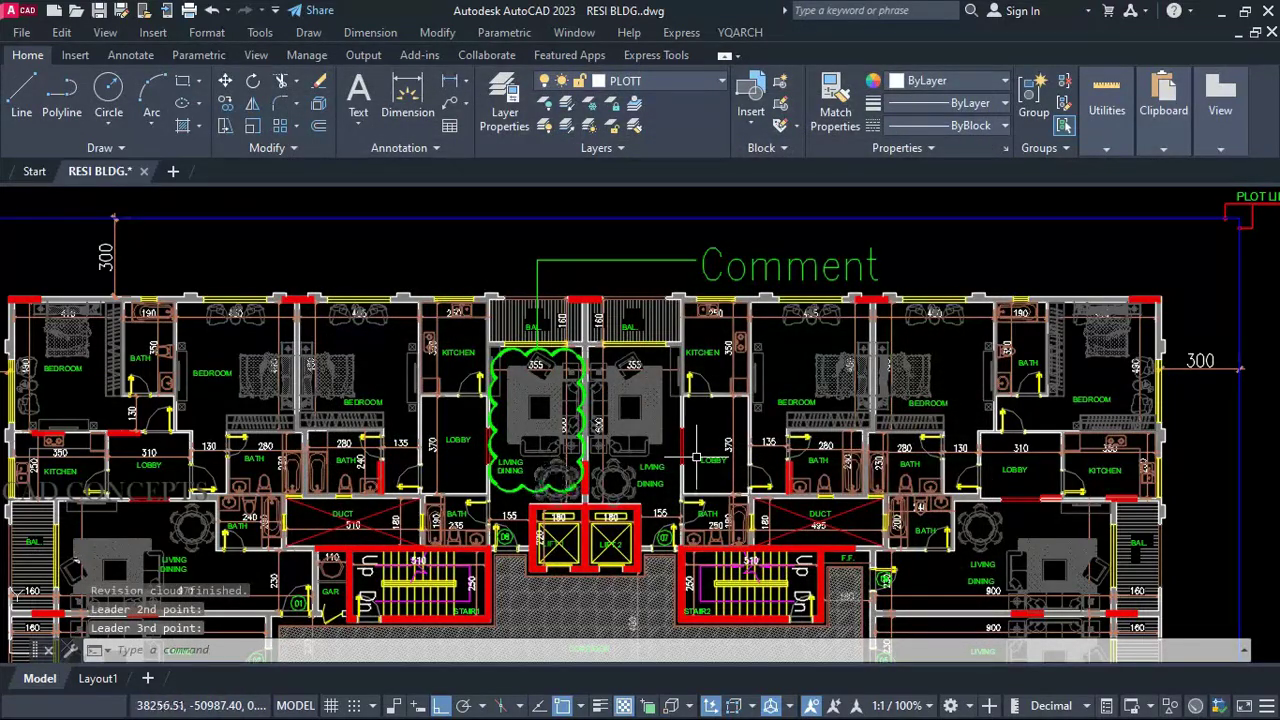
Step: Draw a second rectangular revision cloud across the wall between kitchen and bedroom, with a leader going right and up to the text "Comment"
{"action": "key", "text": "space"}
{"action": "scroll", "coordinate": [742, 373], "scroll_direction": "up", "scroll_amount": 2}
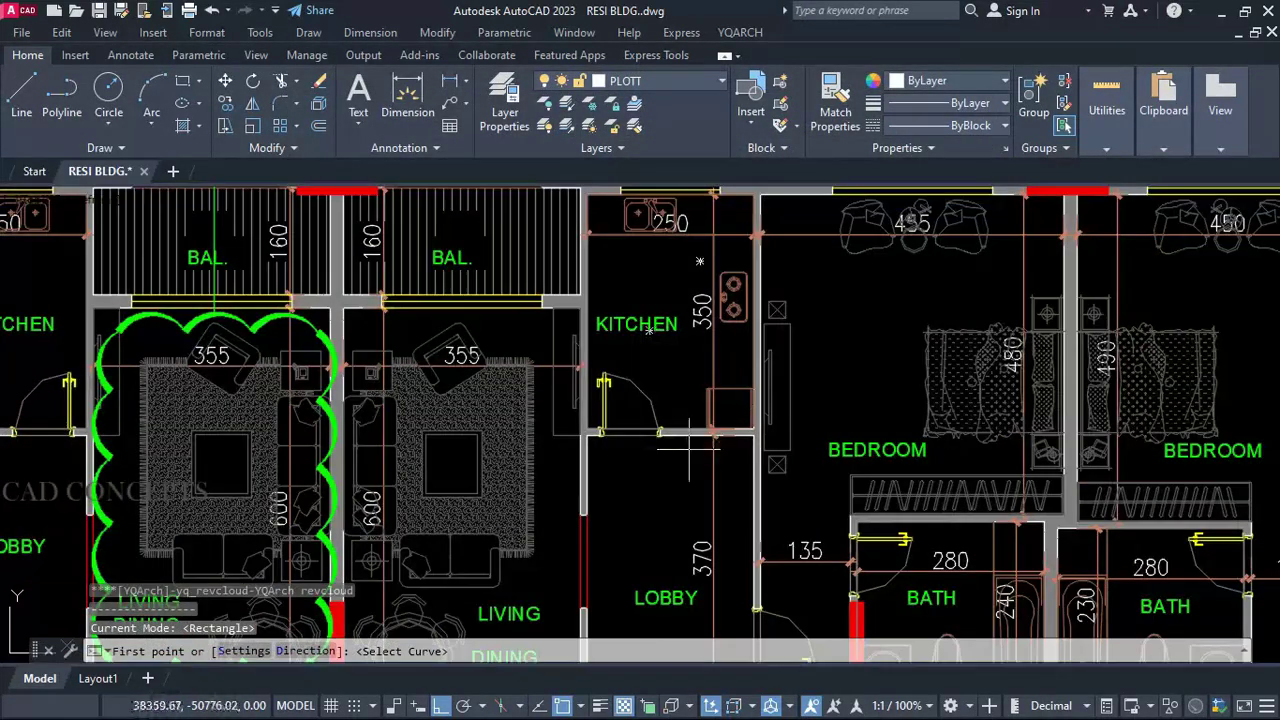
{"action": "left_click", "coordinate": [685, 462]}
{"action": "left_click", "coordinate": [830, 264]}
{"action": "middle_click_drag", "start_coordinate": [830, 264], "coordinate": [794, 340]}
{"action": "scroll", "coordinate": [691, 404], "scroll_direction": "down", "scroll_amount": 2}
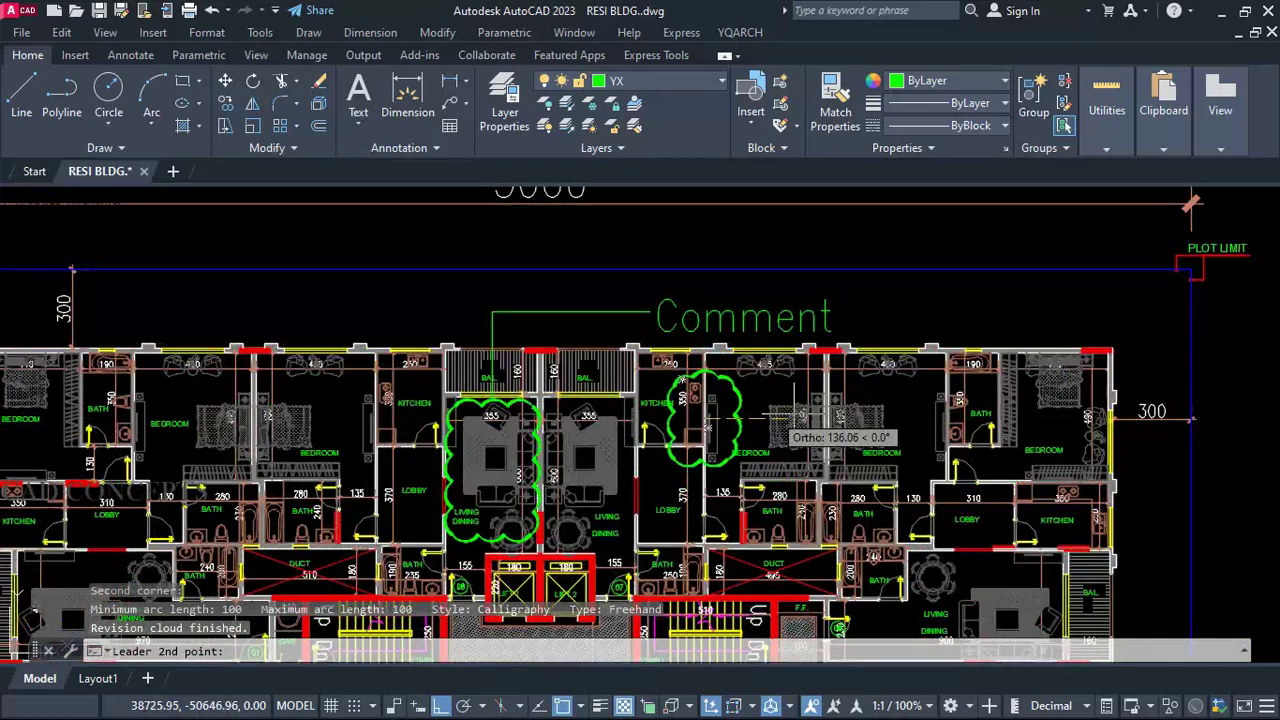
{"action": "left_click", "coordinate": [909, 417]}
{"action": "left_click", "coordinate": [910, 311]}
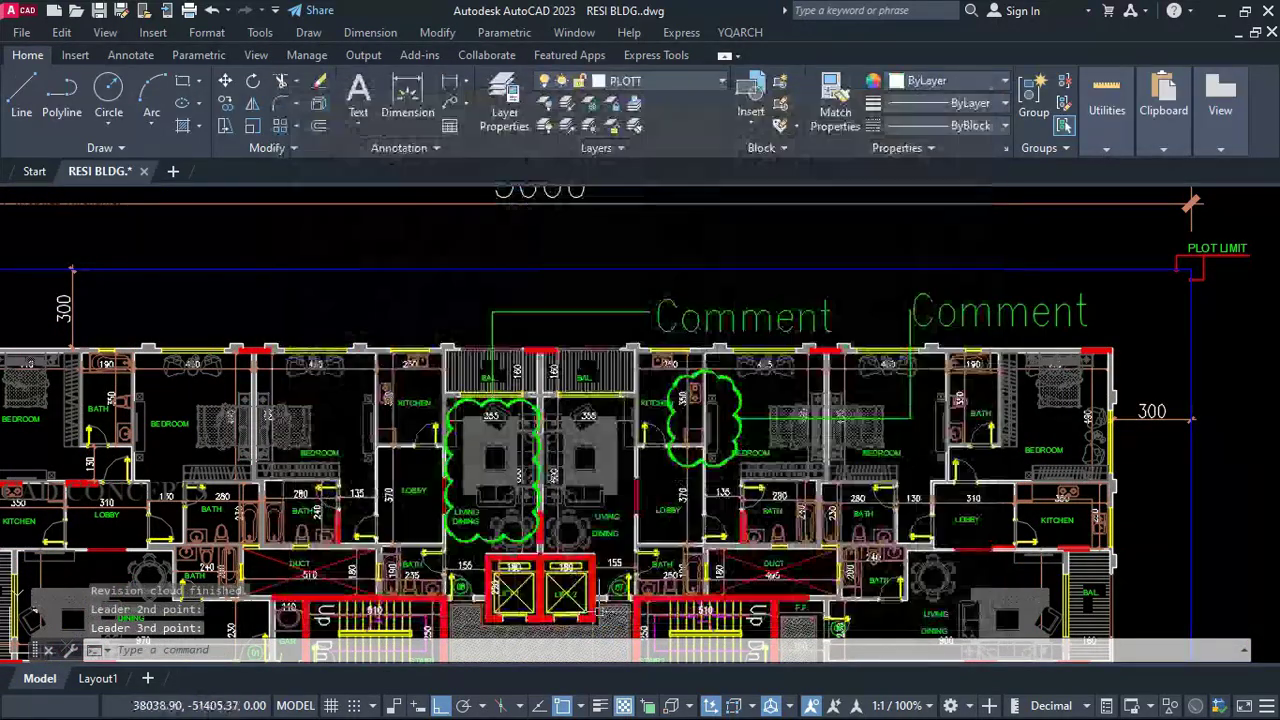
Step: Draw a rectangular revision cloud around the left glazed tower of the building elevation, with a leader to the text "Comment" on its left
{"action": "scroll", "coordinate": [649, 410], "scroll_direction": "down", "scroll_amount": 6}
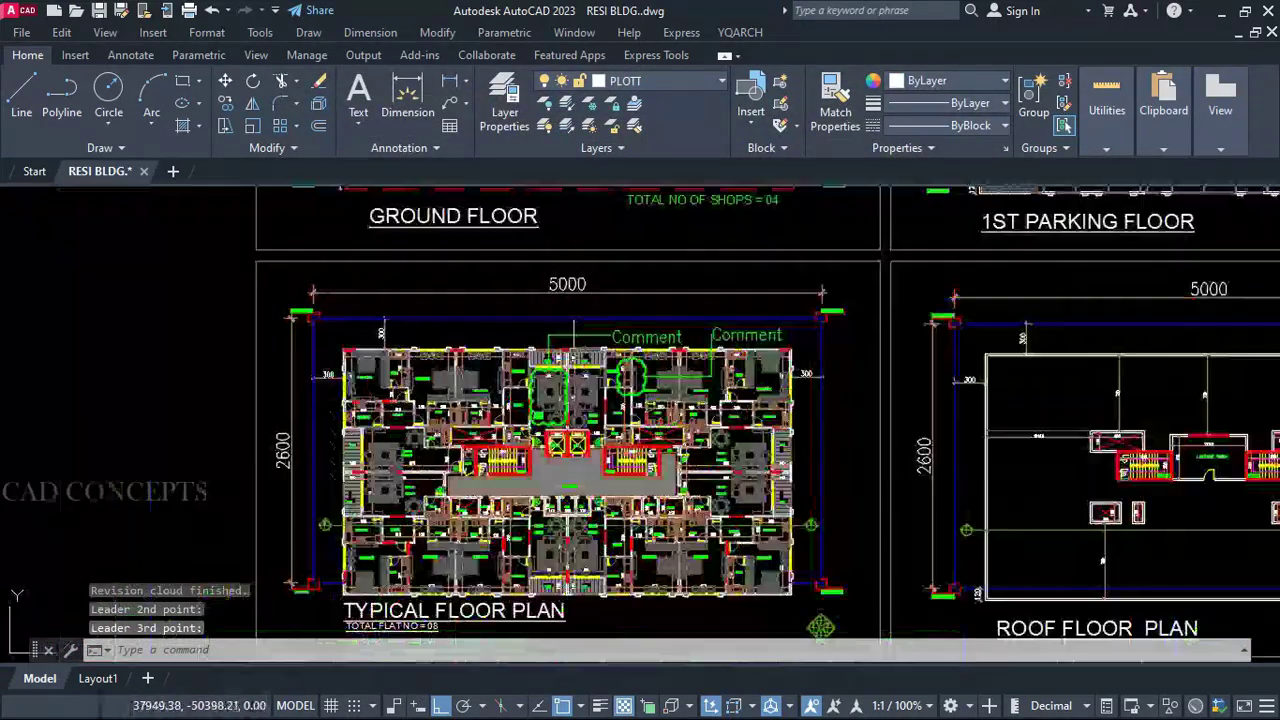
{"action": "scroll", "coordinate": [820, 520], "scroll_direction": "up", "scroll_amount": 5}
{"action": "scroll", "coordinate": [749, 457], "scroll_direction": "down", "scroll_amount": 3}
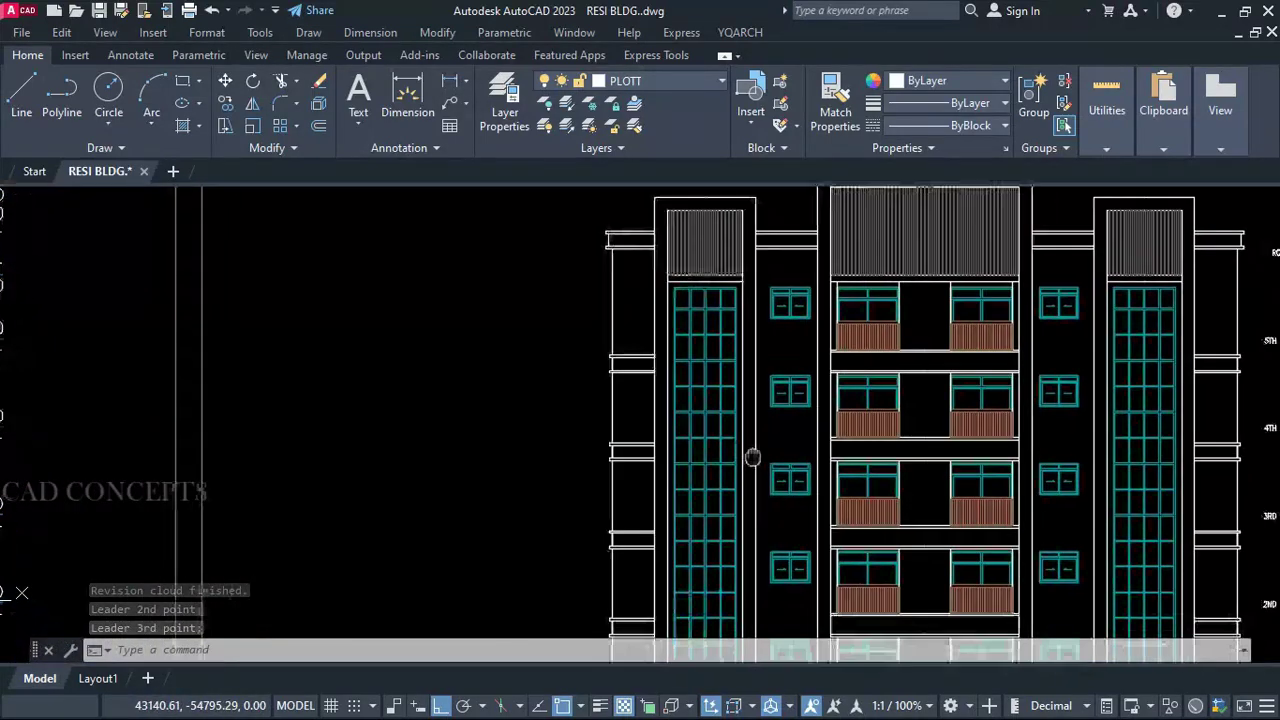
{"action": "key", "text": "Return"}
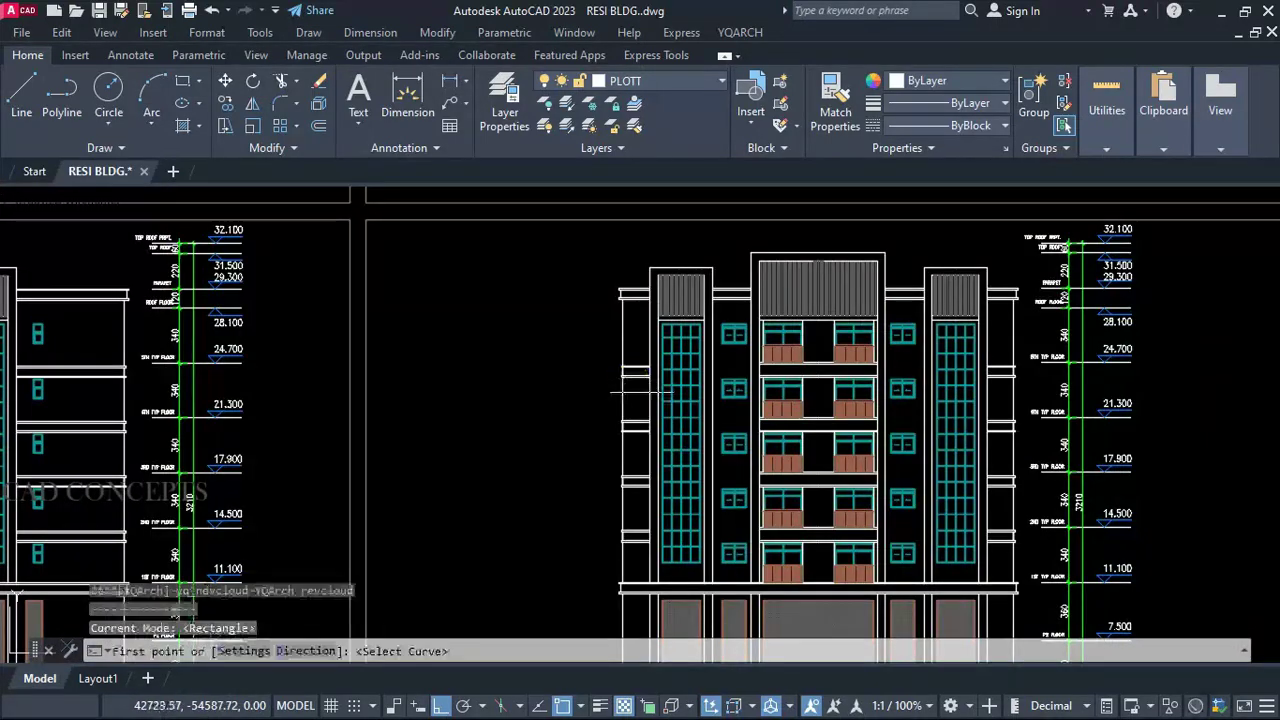
{"action": "left_click", "coordinate": [637, 254]}
{"action": "scroll", "coordinate": [716, 600], "scroll_direction": "up", "scroll_amount": 5}
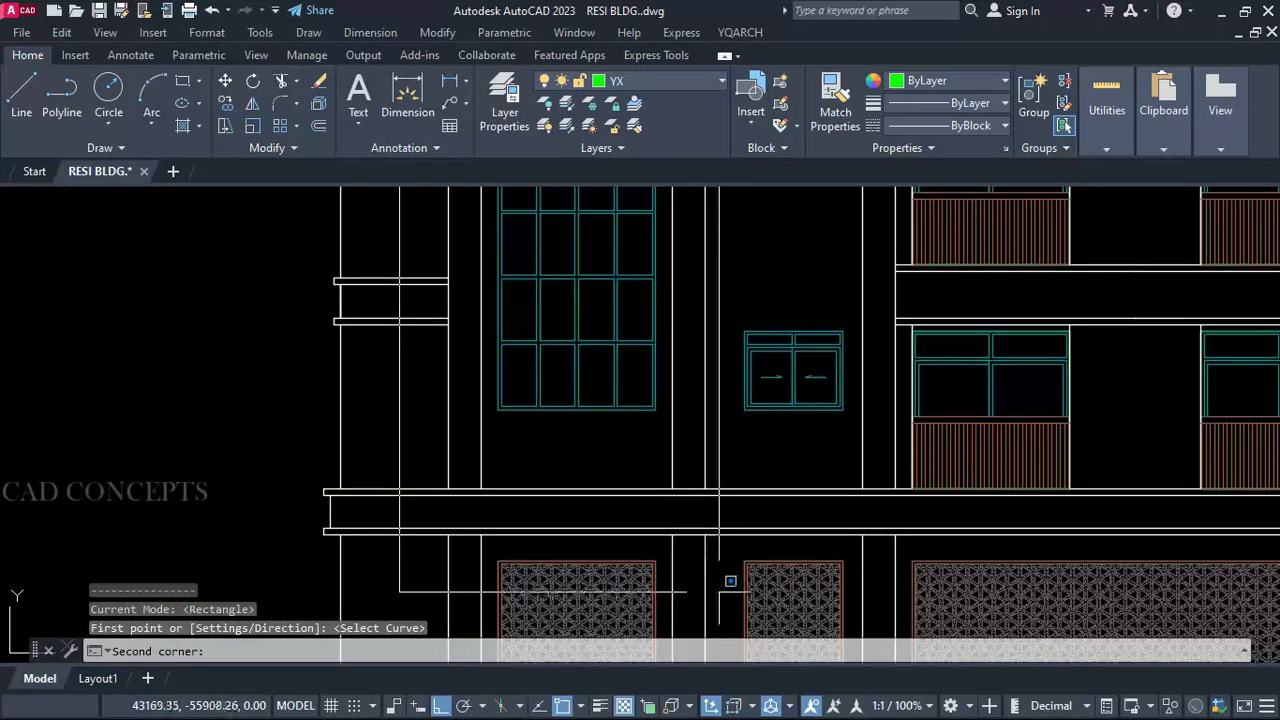
{"action": "left_click", "coordinate": [719, 590]}
{"action": "scroll", "coordinate": [600, 420], "scroll_direction": "down", "scroll_amount": 5}
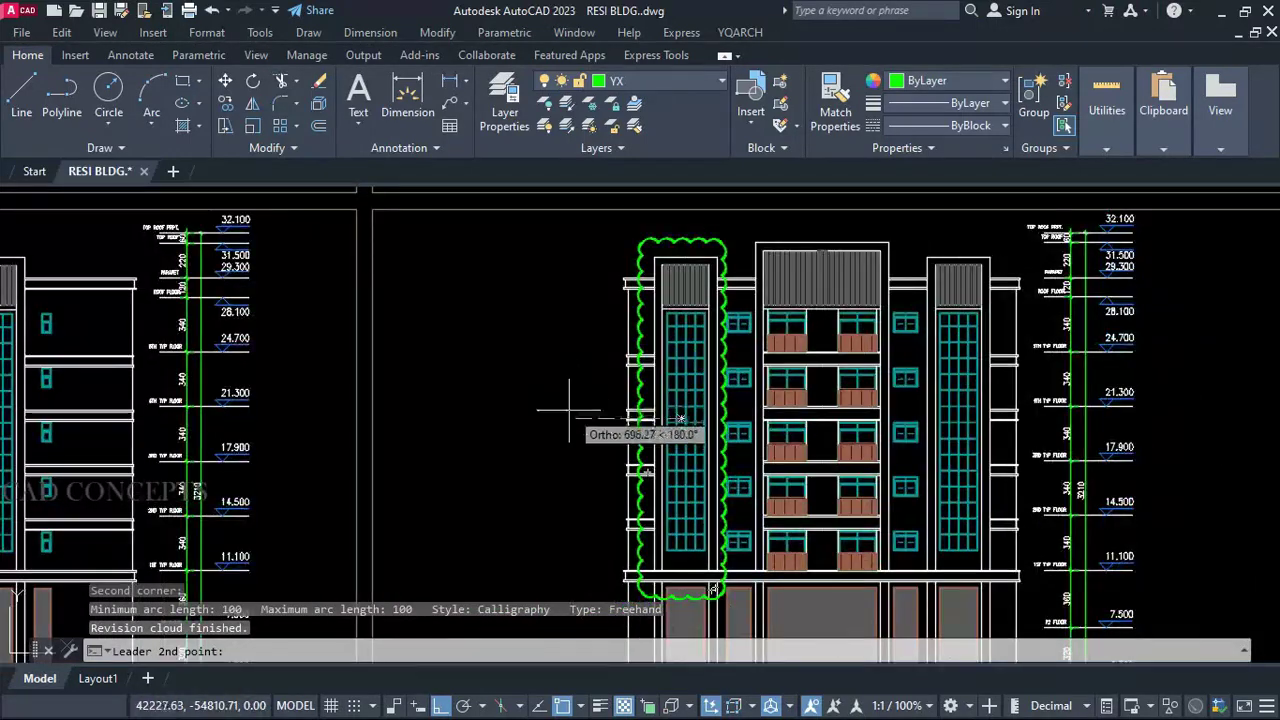
{"action": "left_click", "coordinate": [528, 420]}
{"action": "key", "text": "Return"}
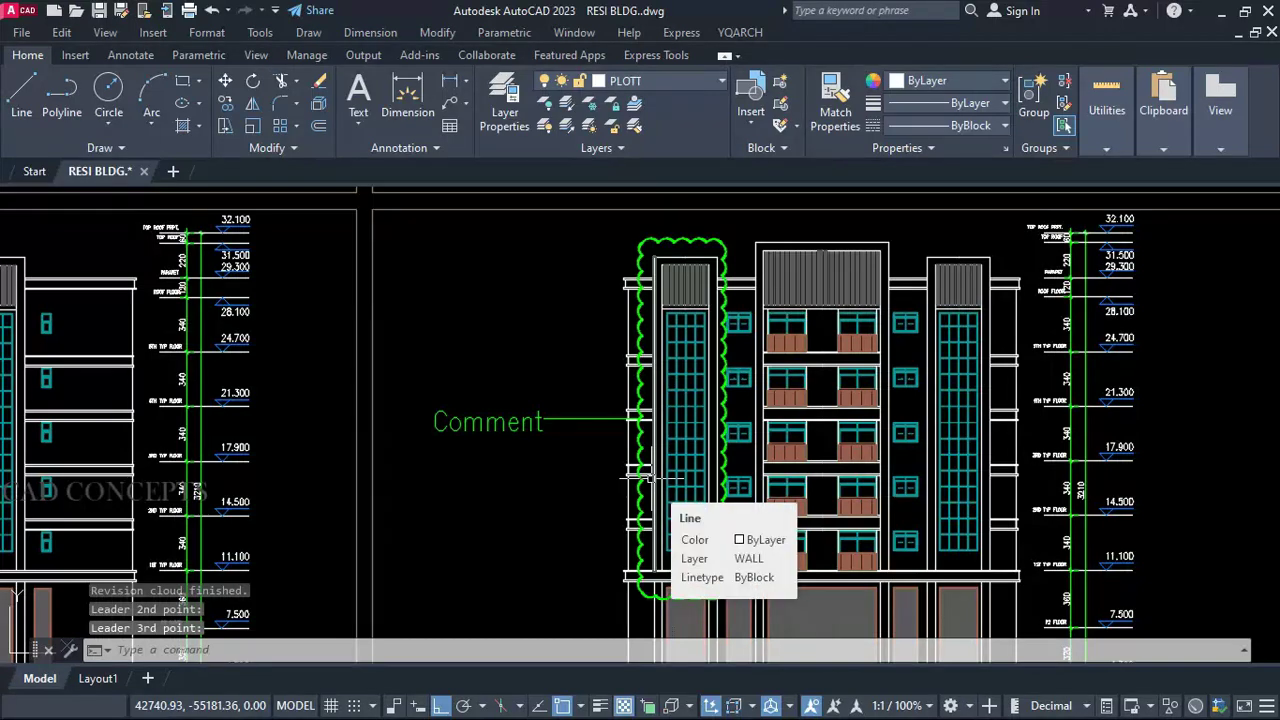
Step: Restart the revision cloud command and switch its mode to Circle
{"action": "key", "text": "Return"}
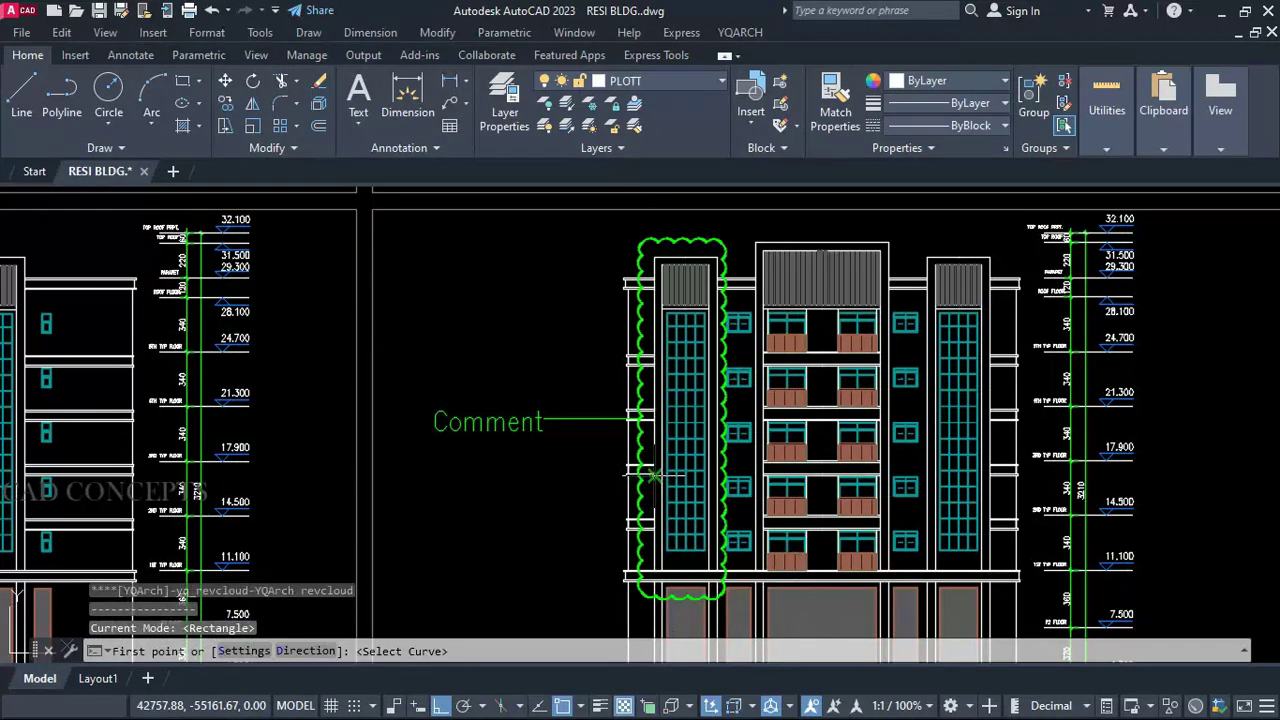
{"action": "left_click", "coordinate": [243, 651]}
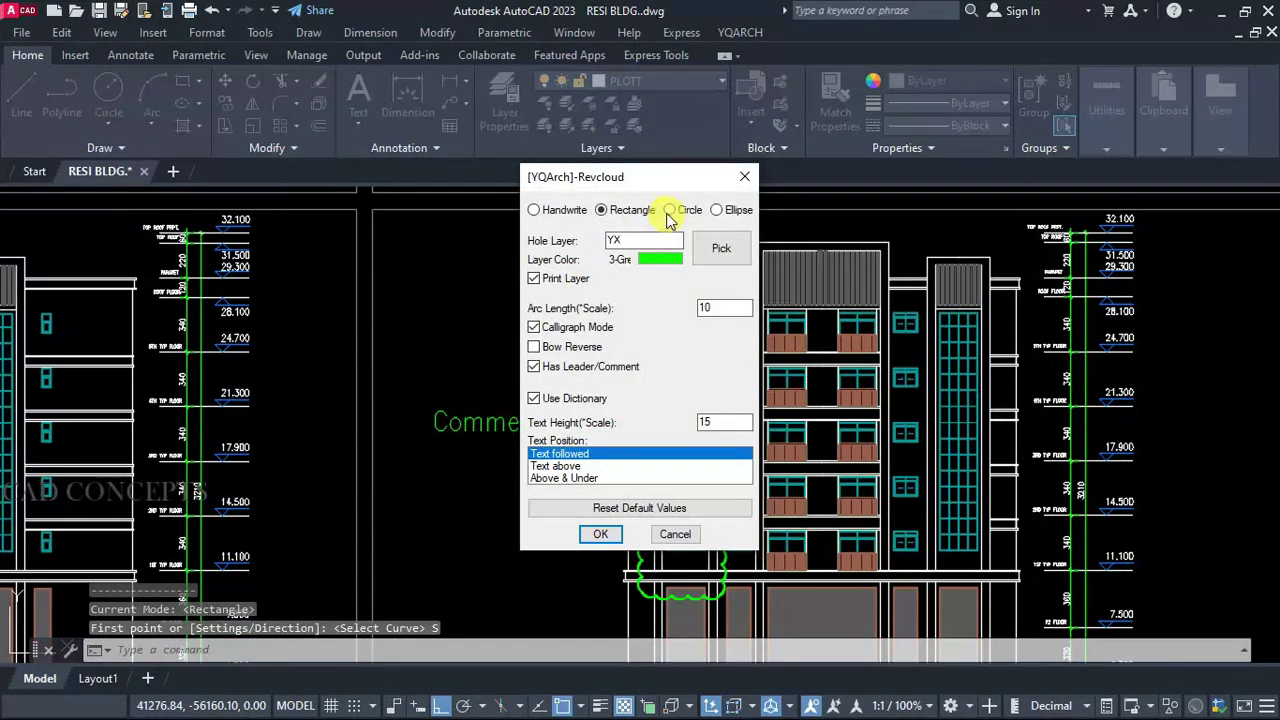
{"action": "left_click", "coordinate": [600, 536]}
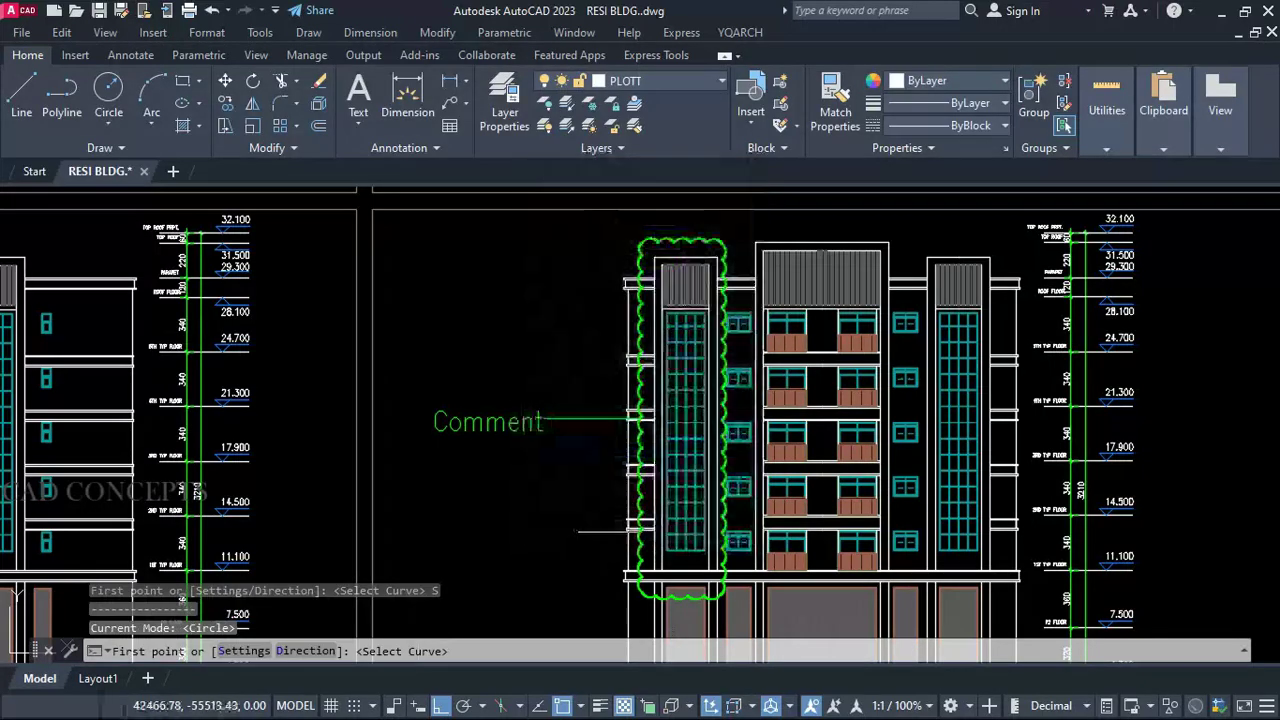
Step: Draw a circular revision cloud around the top small window beside the right tower, with a leader up and right to the text "Comment"
{"action": "scroll", "coordinate": [905, 308], "scroll_direction": "up", "scroll_amount": 4}
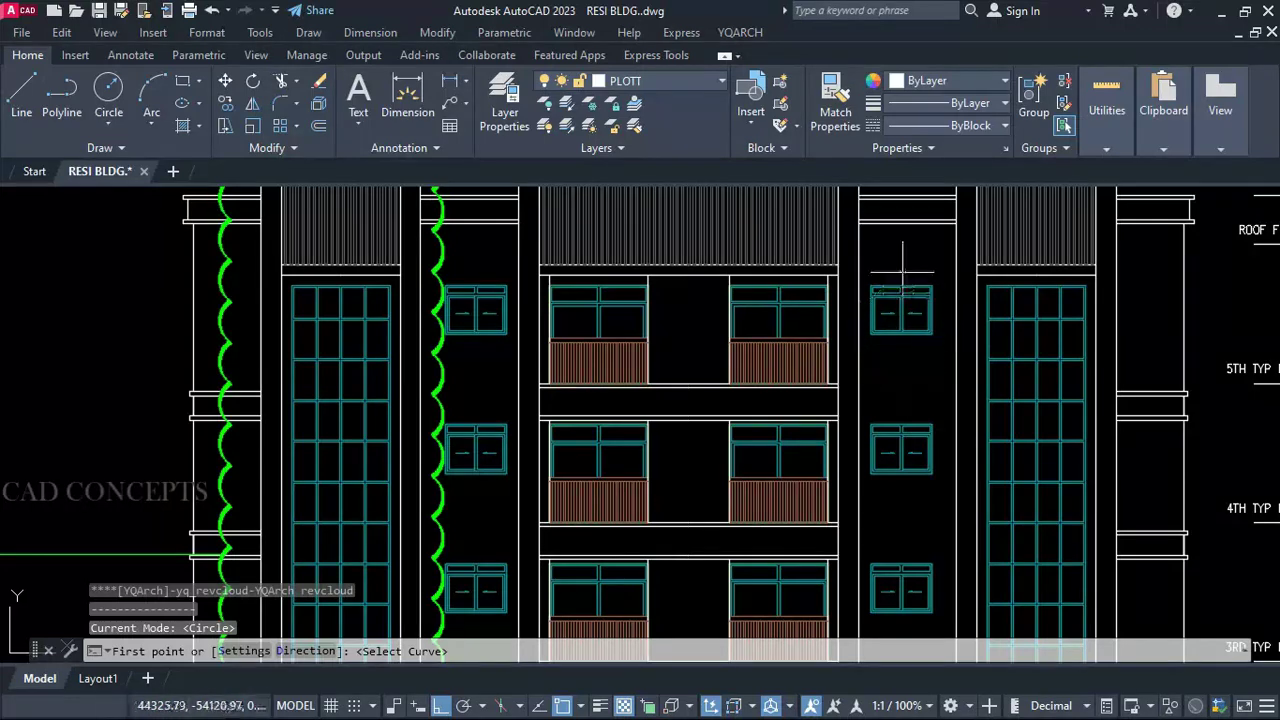
{"action": "left_click", "coordinate": [905, 353]}
{"action": "scroll", "coordinate": [880, 350], "scroll_direction": "down", "scroll_amount": 2}
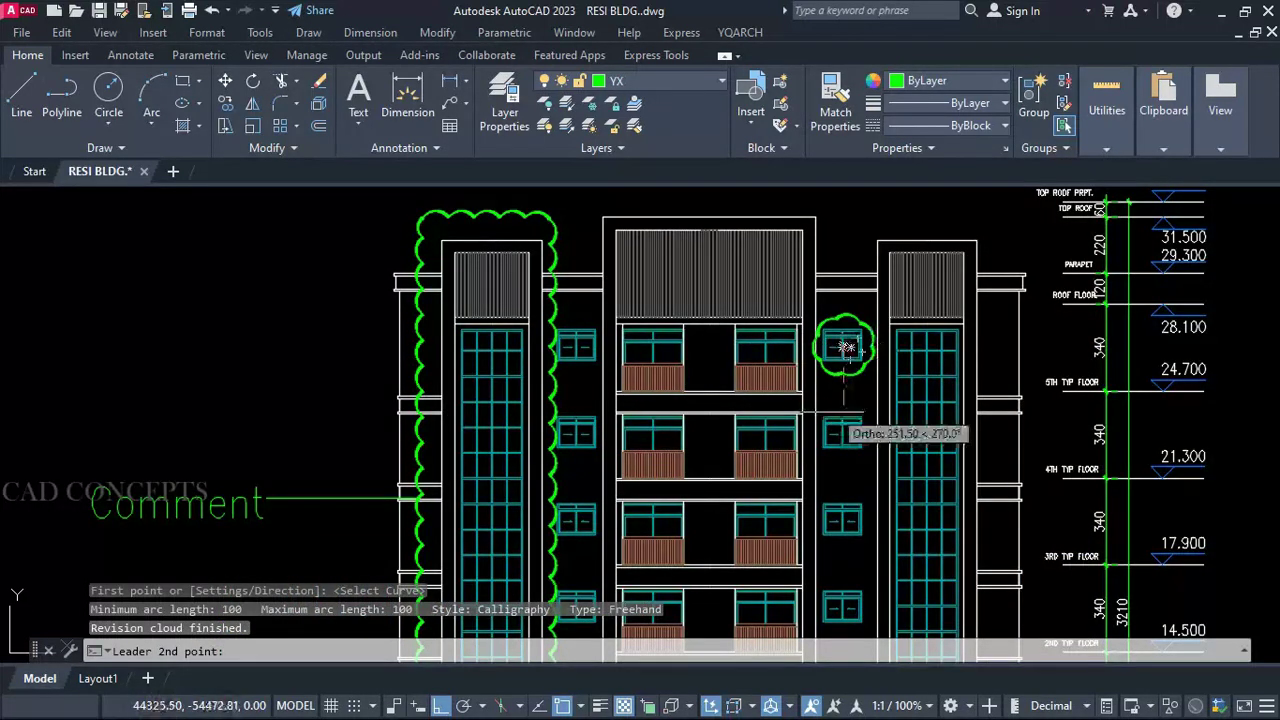
{"action": "scroll", "coordinate": [846, 347], "scroll_direction": "down", "scroll_amount": 2}
{"action": "scroll", "coordinate": [880, 295], "scroll_direction": "up", "scroll_amount": 2}
{"action": "left_click", "coordinate": [850, 283]}
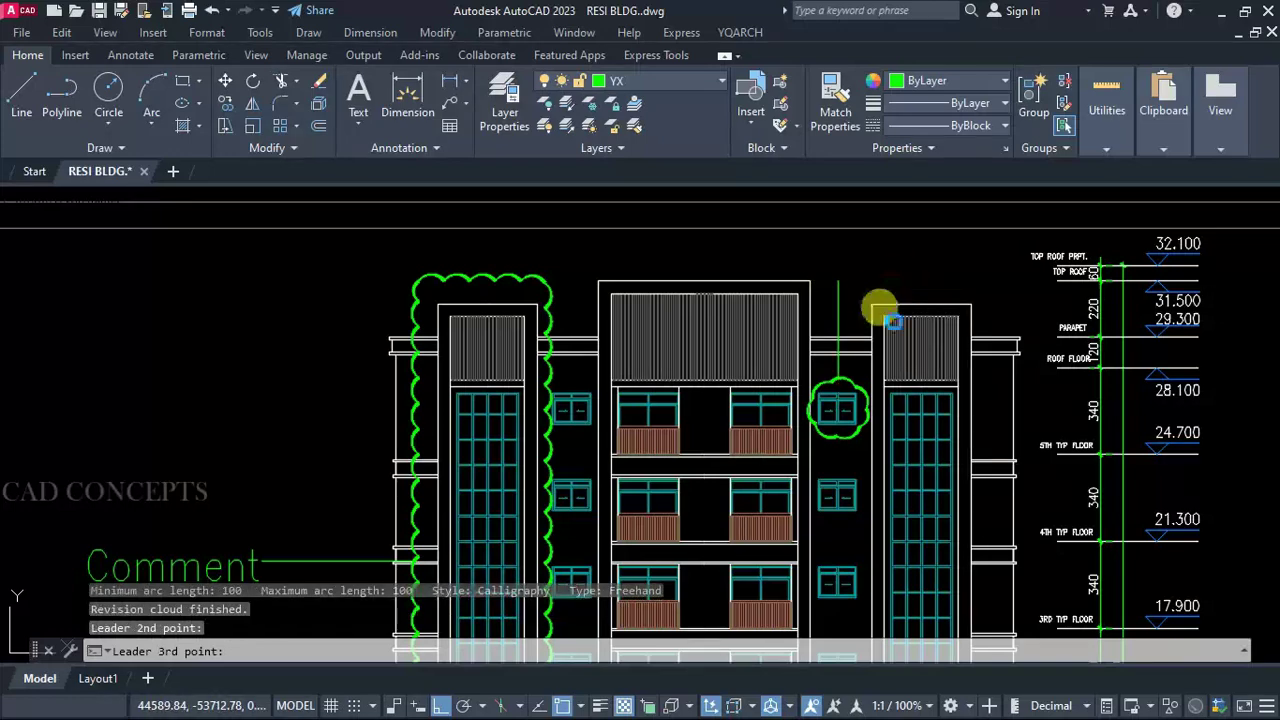
{"action": "left_click", "coordinate": [880, 310]}
Step: Restart the revision cloud command and switch its mode to Ellipse
{"action": "key", "text": "Return"}
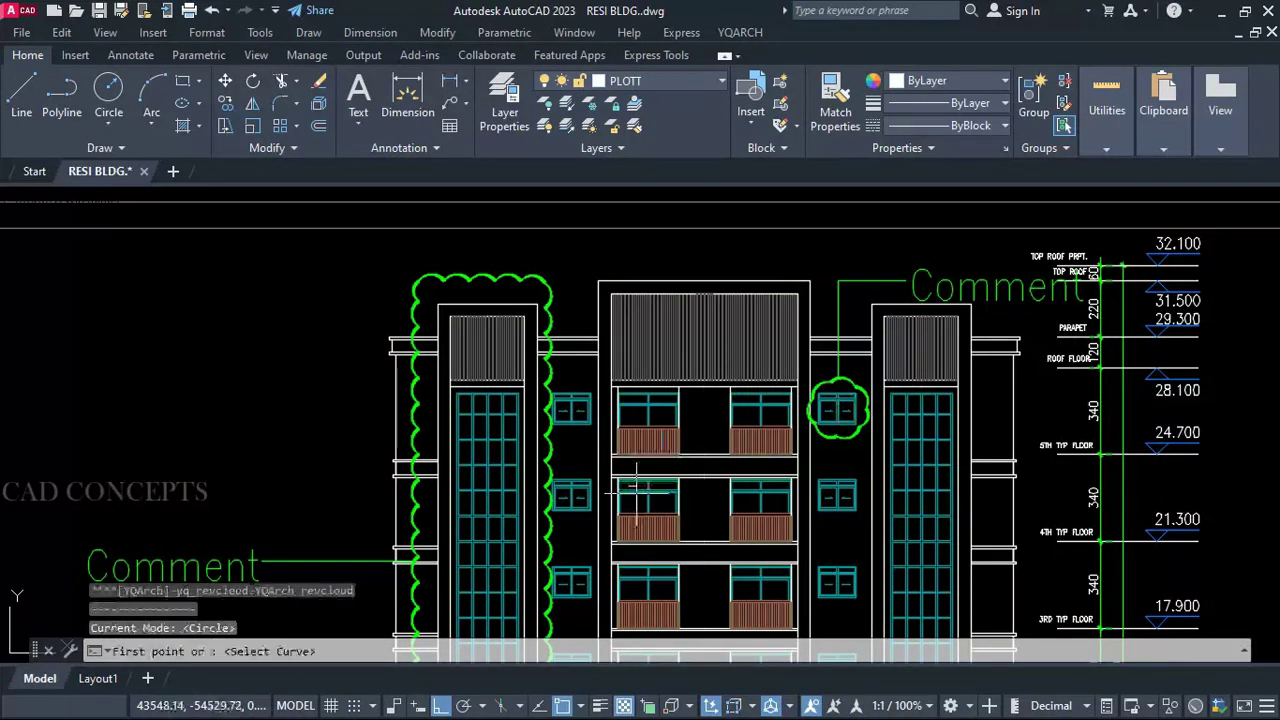
{"action": "left_click", "coordinate": [243, 651]}
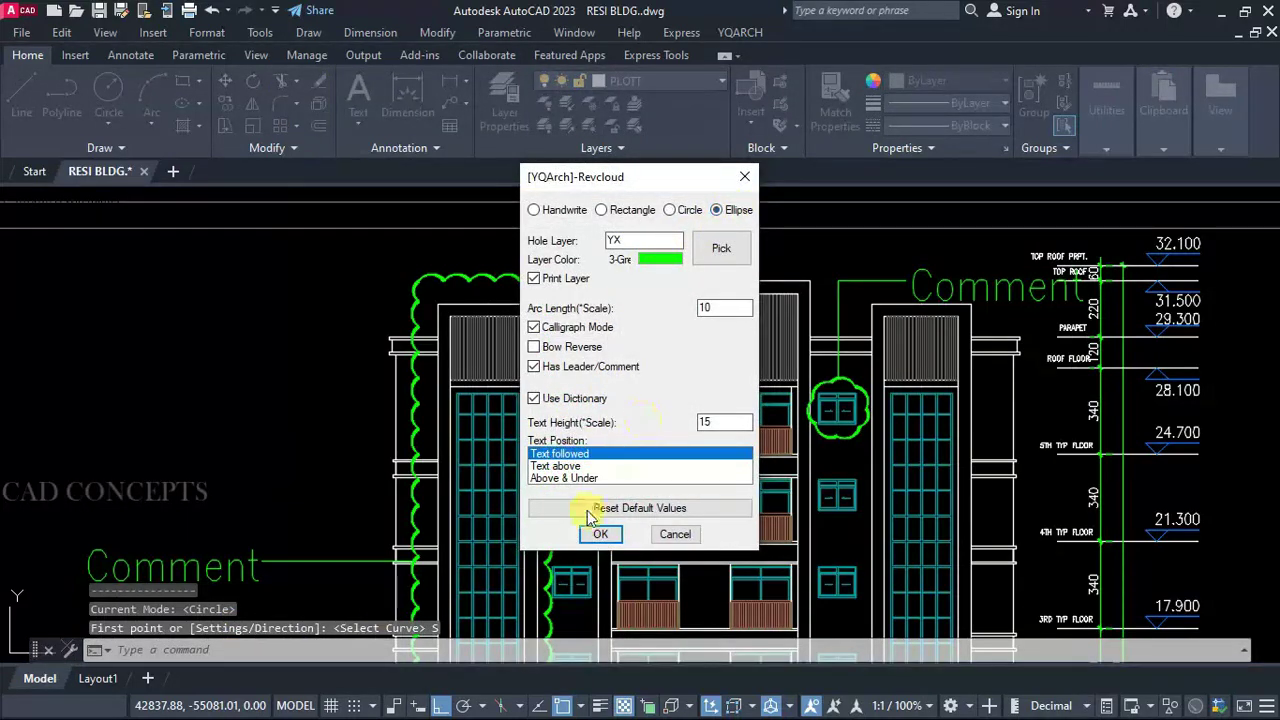
{"action": "left_click", "coordinate": [599, 535]}
Step: Draw an elliptical revision cloud around the middle balcony windows two floors below the top, with a leader left and down to the text "Comment"
{"action": "scroll", "coordinate": [735, 262], "scroll_direction": "up", "scroll_amount": 4}
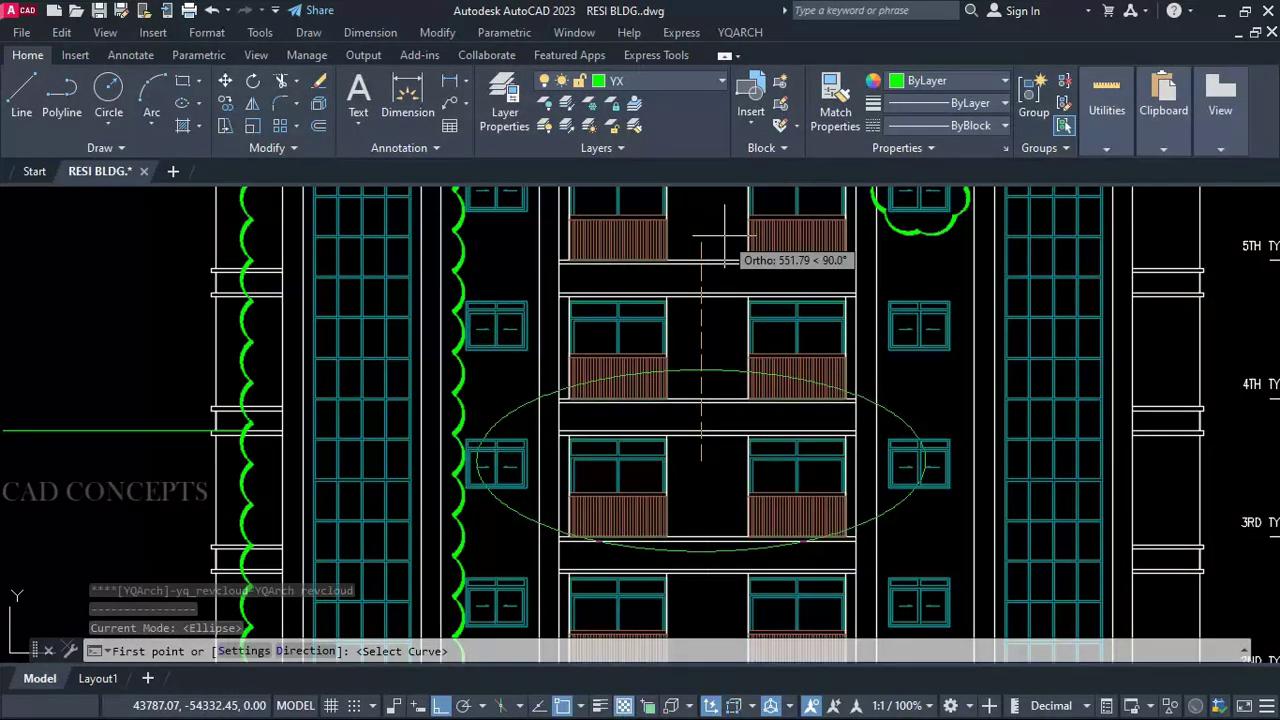
{"action": "left_click", "coordinate": [752, 371]}
{"action": "scroll", "coordinate": [821, 426], "scroll_direction": "down", "scroll_amount": 1}
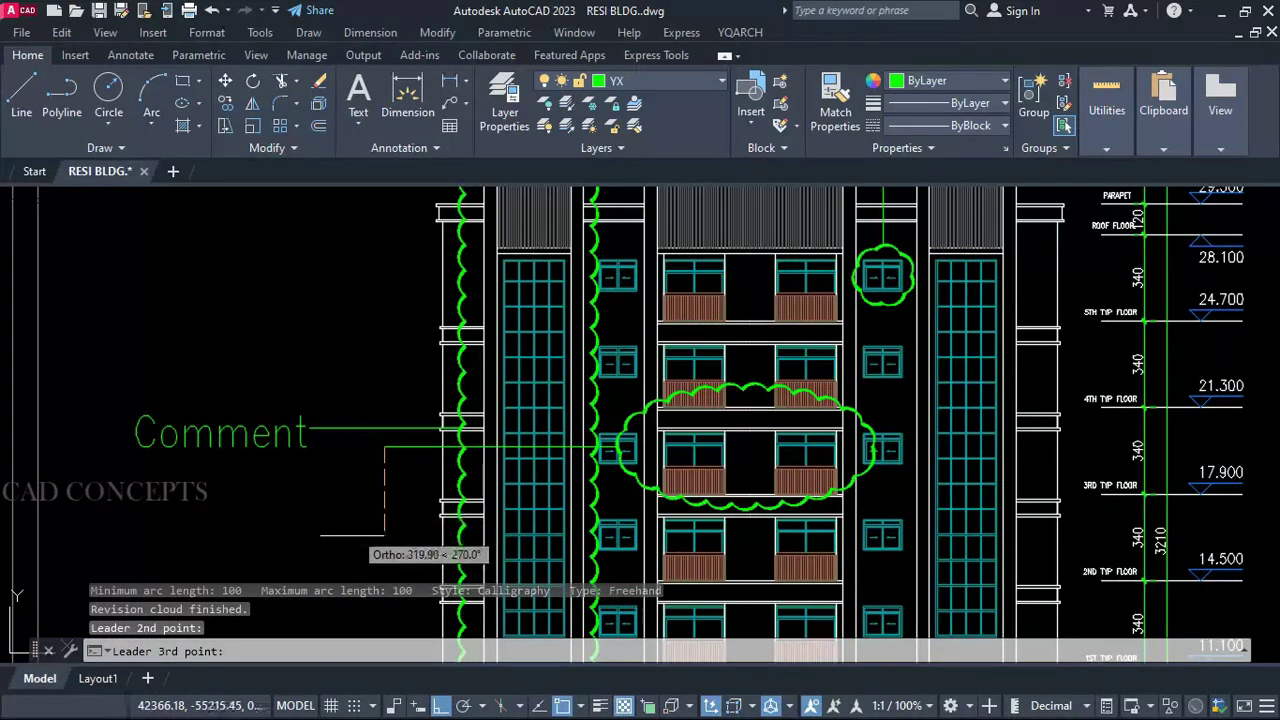
{"action": "left_click", "coordinate": [343, 549]}
{"action": "left_click", "coordinate": [600, 614]}
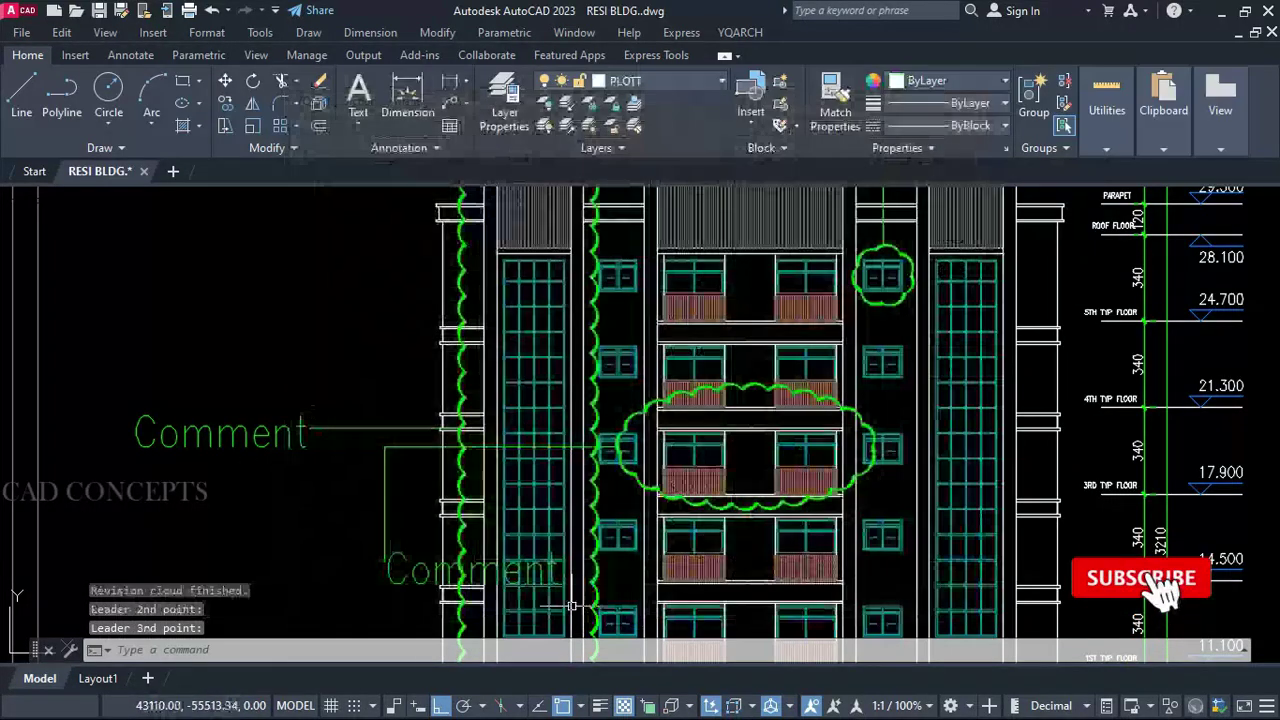
Step: Move the elliptical cloud's "Comment" text horizontally to the left side of its leader line
{"action": "key", "text": "Escape"}
{"action": "scroll", "coordinate": [518, 470], "scroll_direction": "down", "scroll_amount": 1}
{"action": "left_click", "coordinate": [478, 515]}
{"action": "left_click", "coordinate": [444, 553]}
{"action": "type", "text": "m"}
{"action": "key", "text": "space"}
{"action": "left_click", "coordinate": [445, 553]}
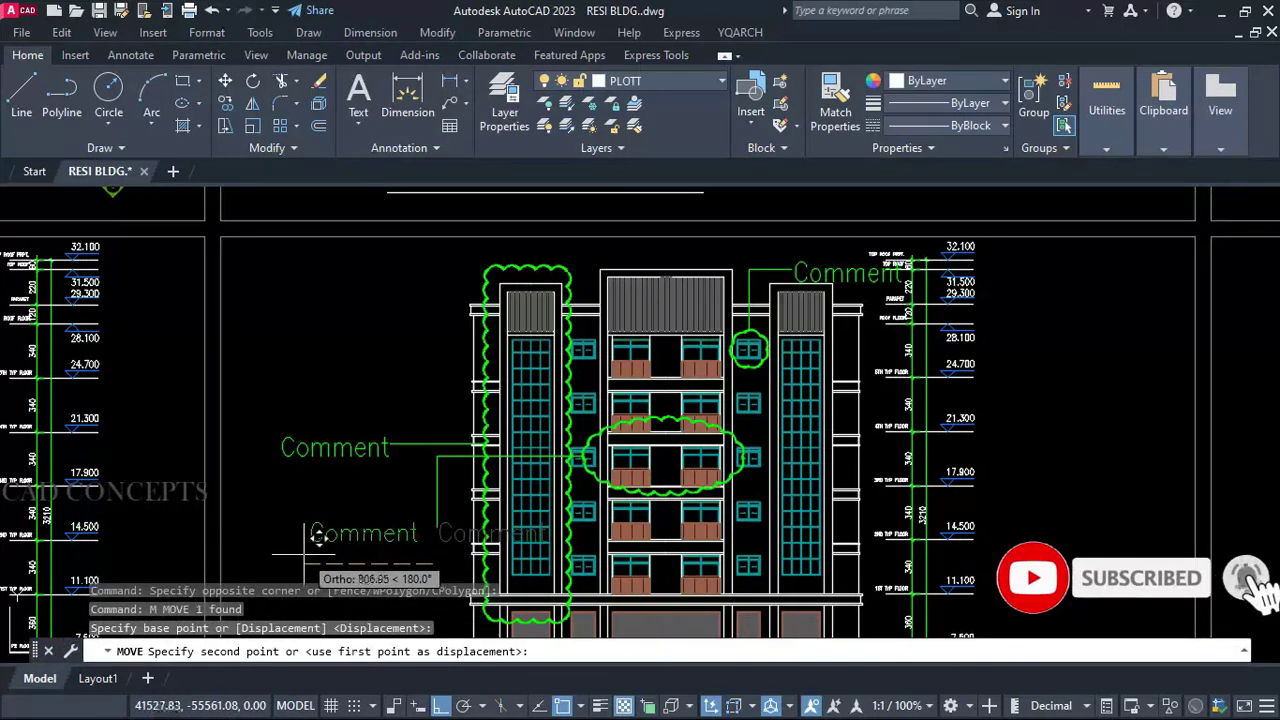
{"action": "left_click", "coordinate": [310, 554]}
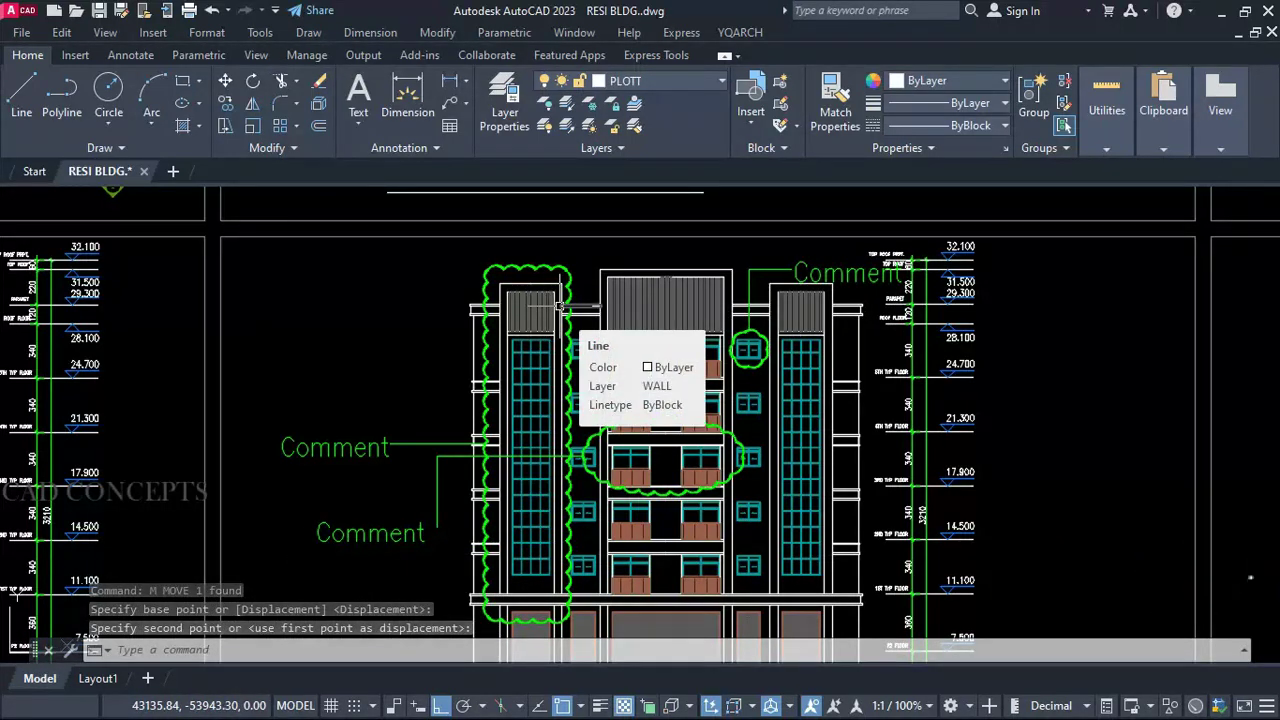
{"action": "key", "text": "Return"}
{"action": "key", "text": "Escape"}
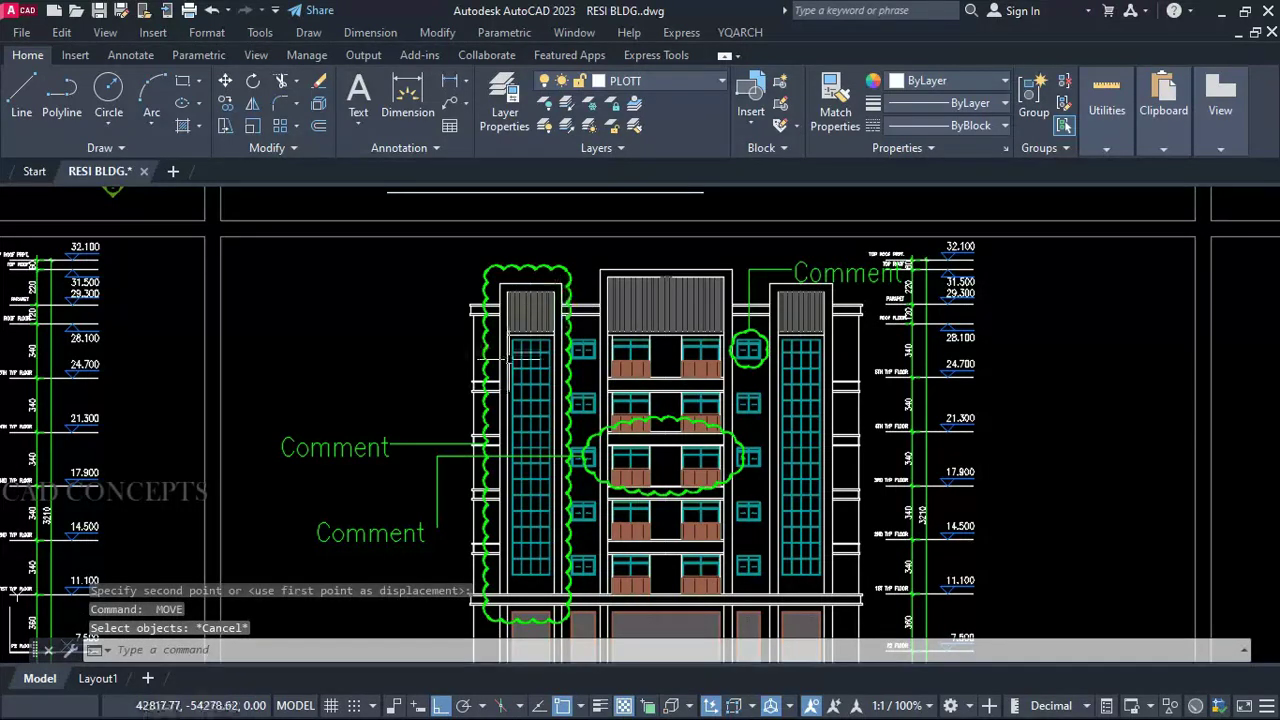
Step: Use the revision cloud's Direction option to adjust the arc direction and curvature of the cloud around the left tower
{"action": "type", "text": "rv"}
{"action": "key", "text": "Return"}
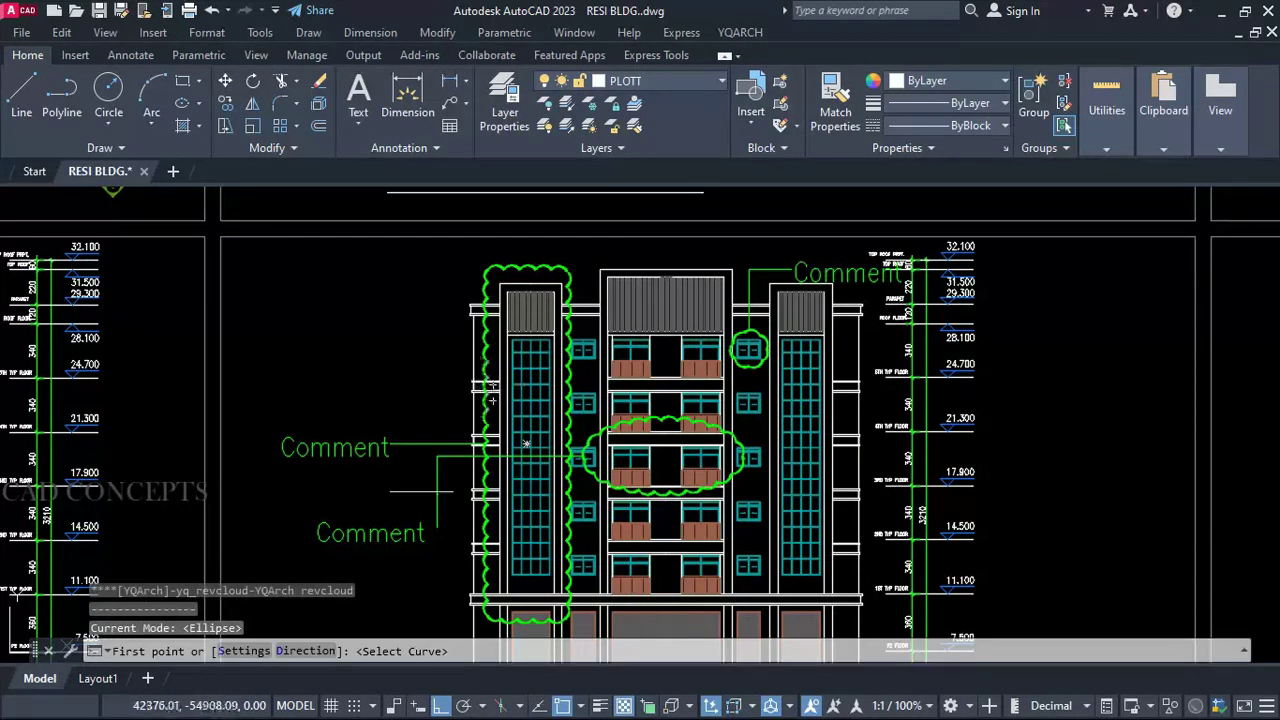
{"action": "left_click", "coordinate": [298, 651]}
{"action": "scroll", "coordinate": [477, 283], "scroll_direction": "up", "scroll_amount": 2}
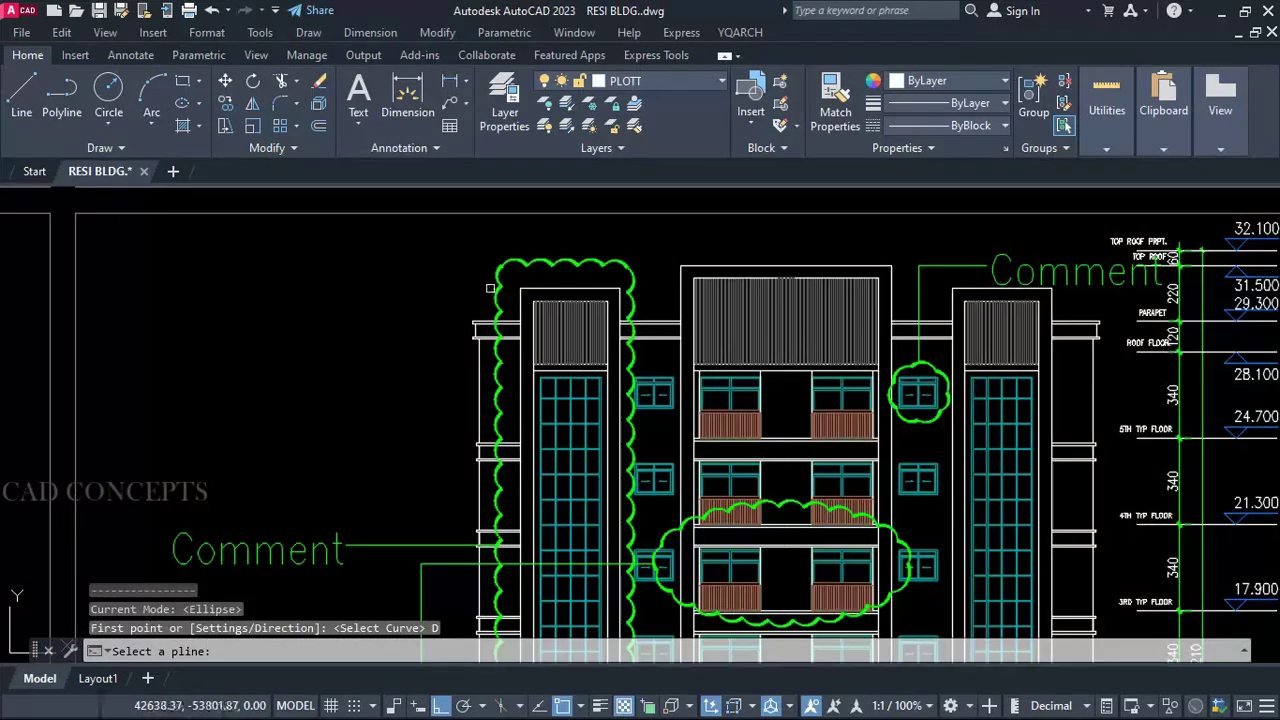
{"action": "left_click", "coordinate": [492, 308]}
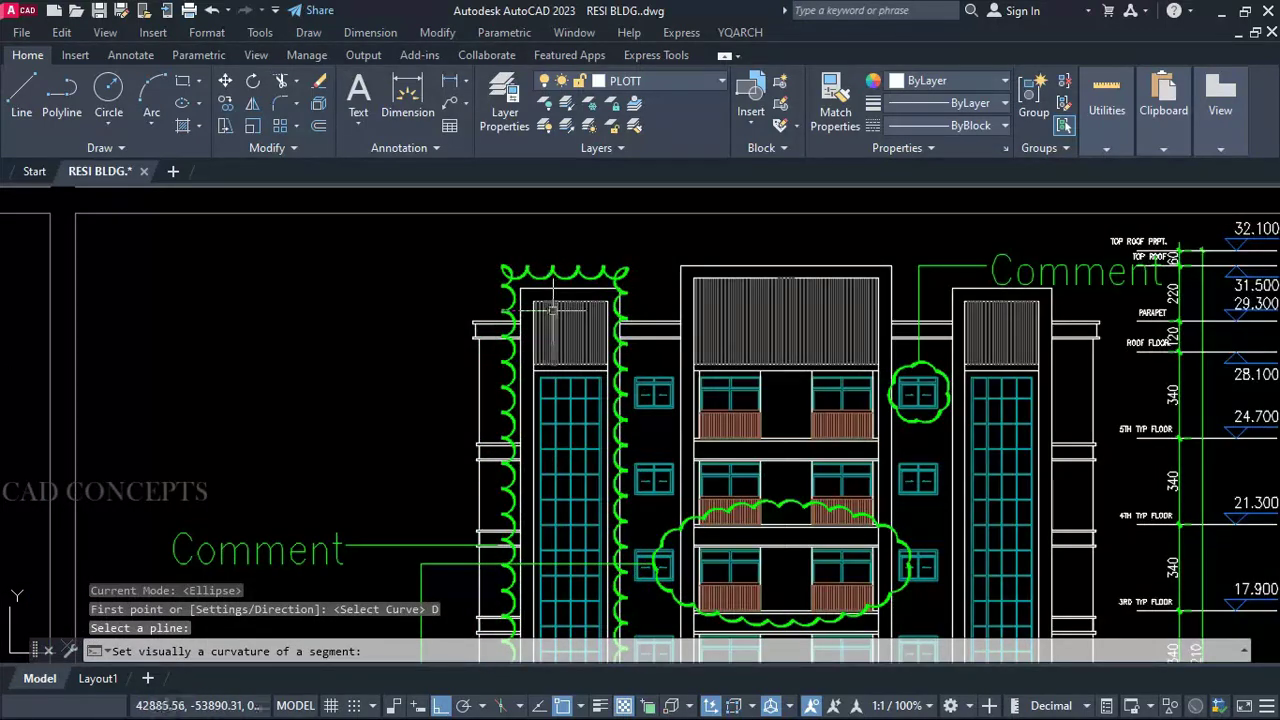
{"action": "scroll", "coordinate": [360, 300], "scroll_direction": "up", "scroll_amount": 4}
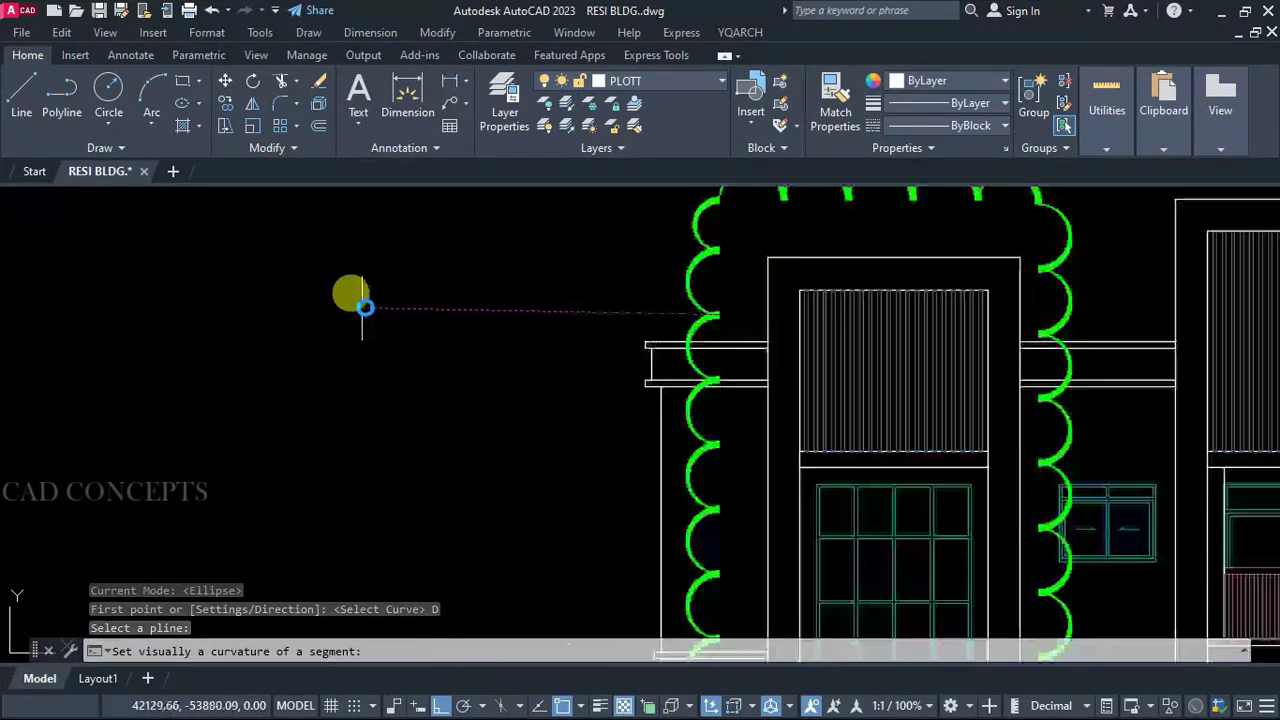
{"action": "scroll", "coordinate": [660, 320], "scroll_direction": "up", "scroll_amount": 4}
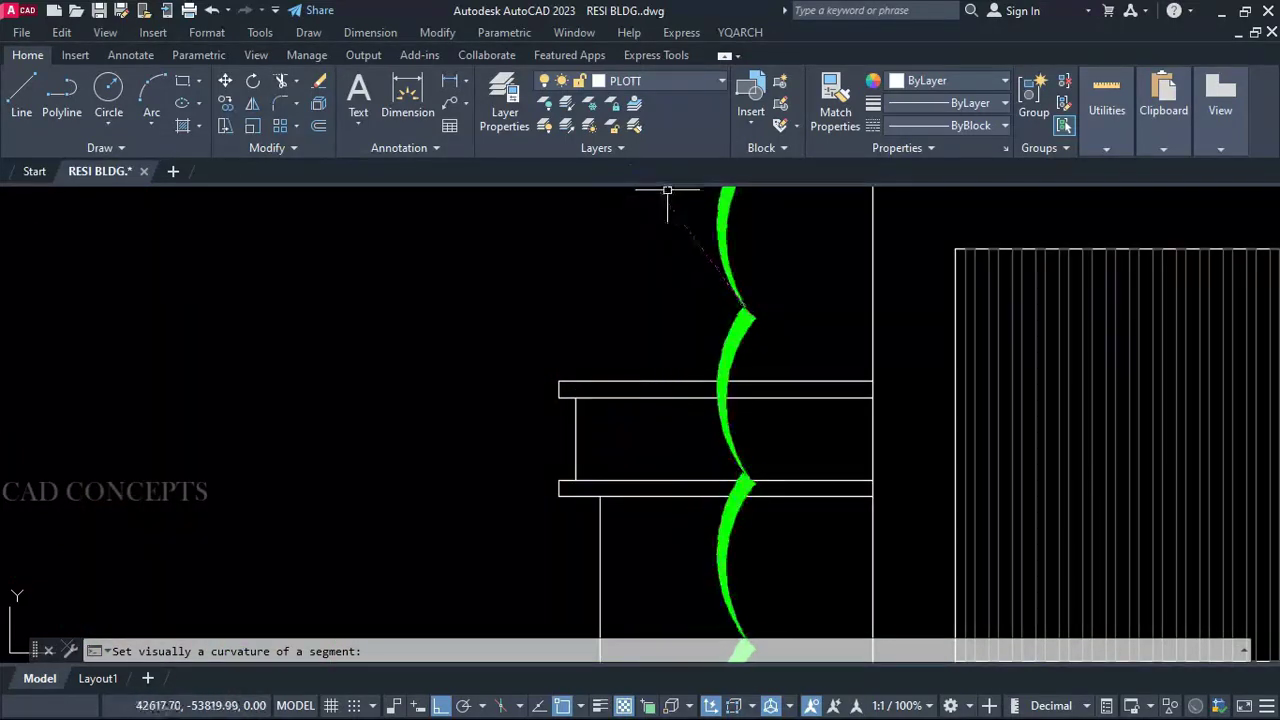
{"action": "key", "text": "Escape"}
Step: Restart the revision cloud command and switch its mode to Handwrite
{"action": "scroll", "coordinate": [598, 478], "scroll_direction": "down", "scroll_amount": 8}
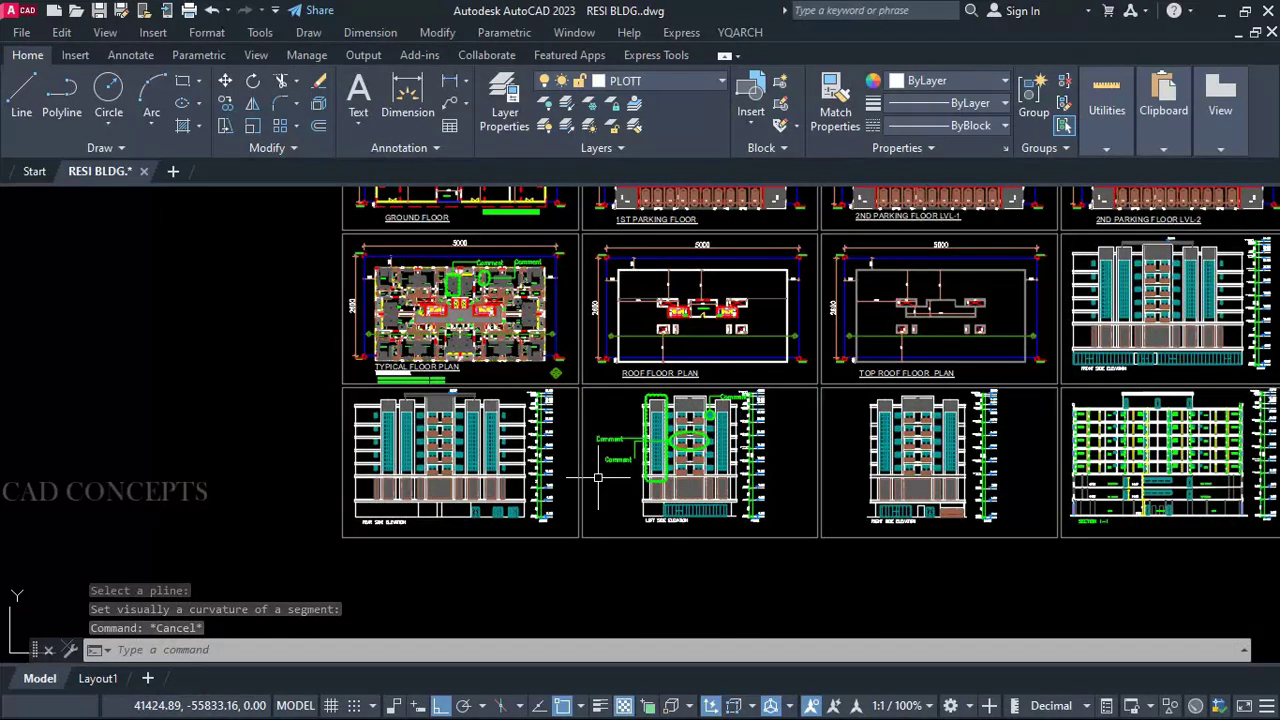
{"action": "type", "text": "xx"}
{"action": "key", "text": "Return"}
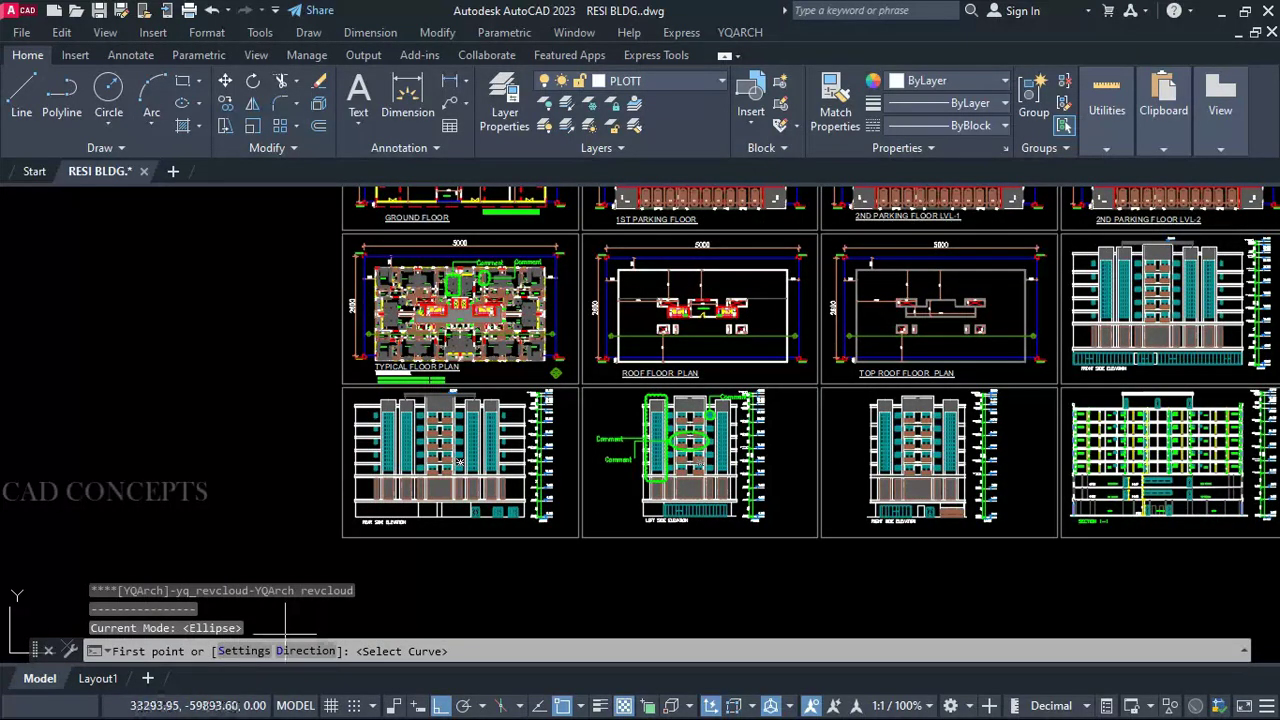
{"action": "type", "text": "s"}
{"action": "key", "text": "Return"}
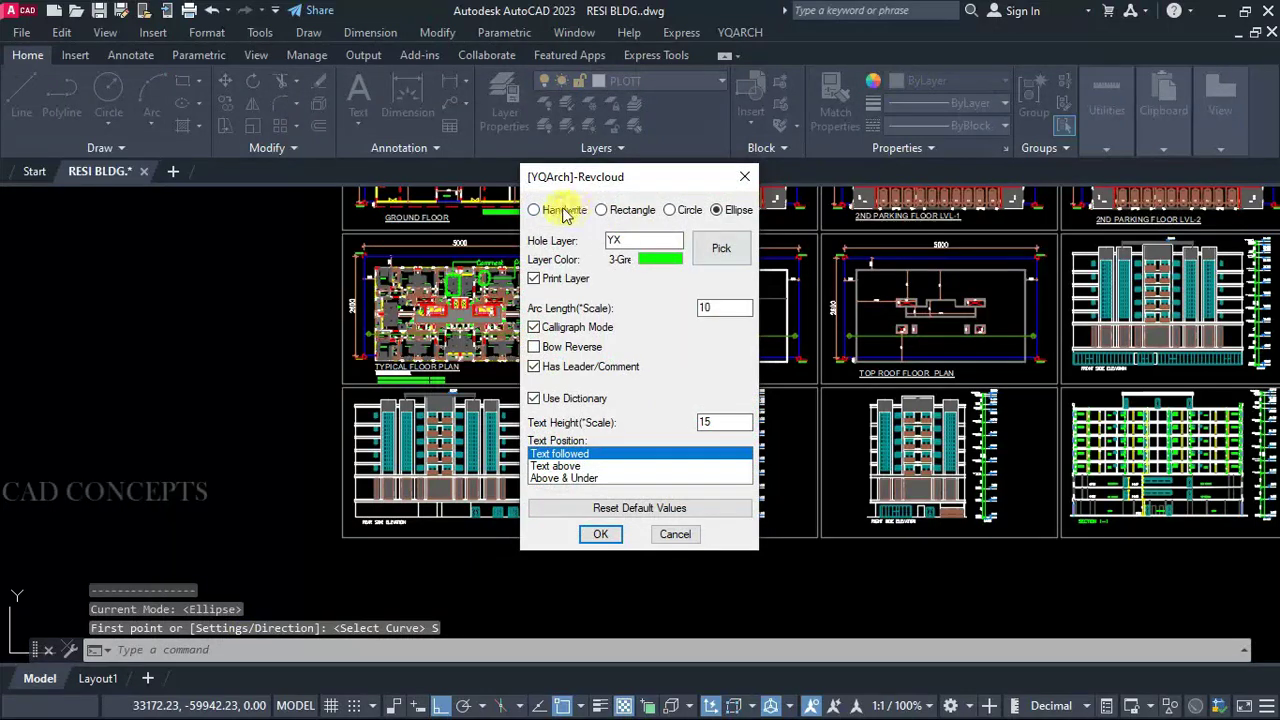
{"action": "left_click", "coordinate": [598, 534]}
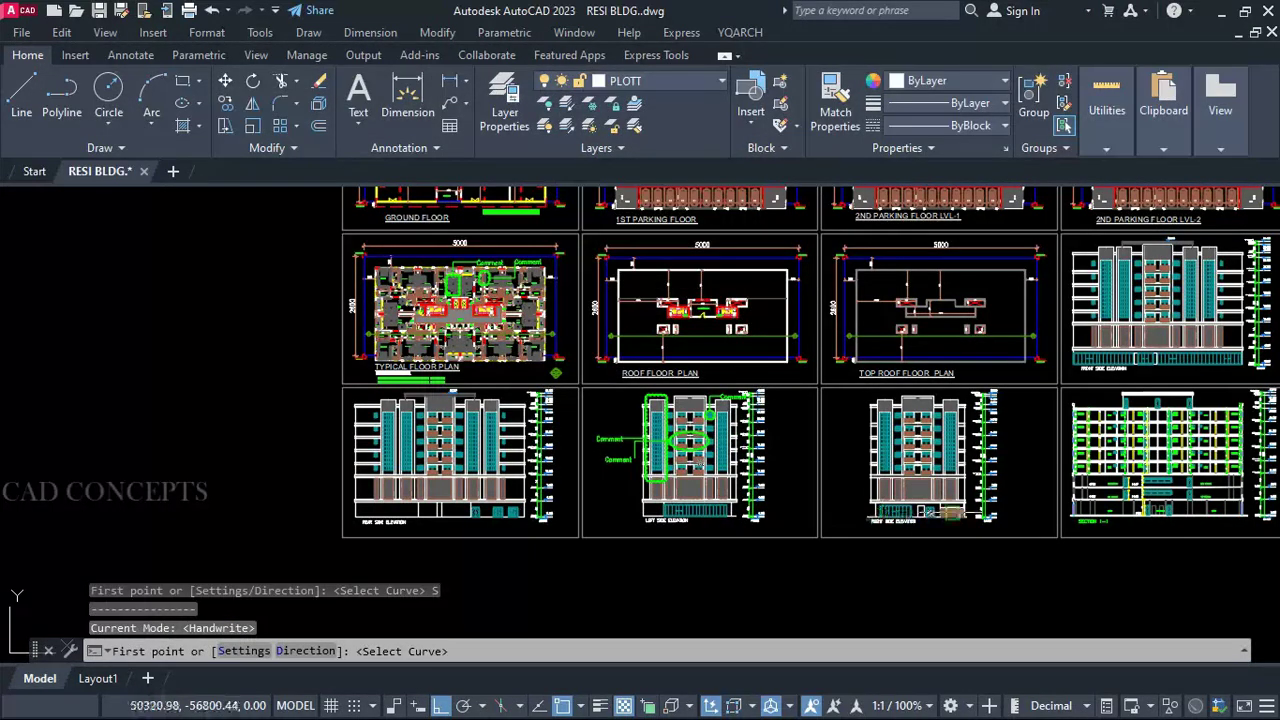
Step: Draw a freehand revision cloud around the upper part of the right side elevation, with a leader left and down to the text "Comment"
{"action": "scroll", "coordinate": [703, 550], "scroll_direction": "up", "scroll_amount": 5}
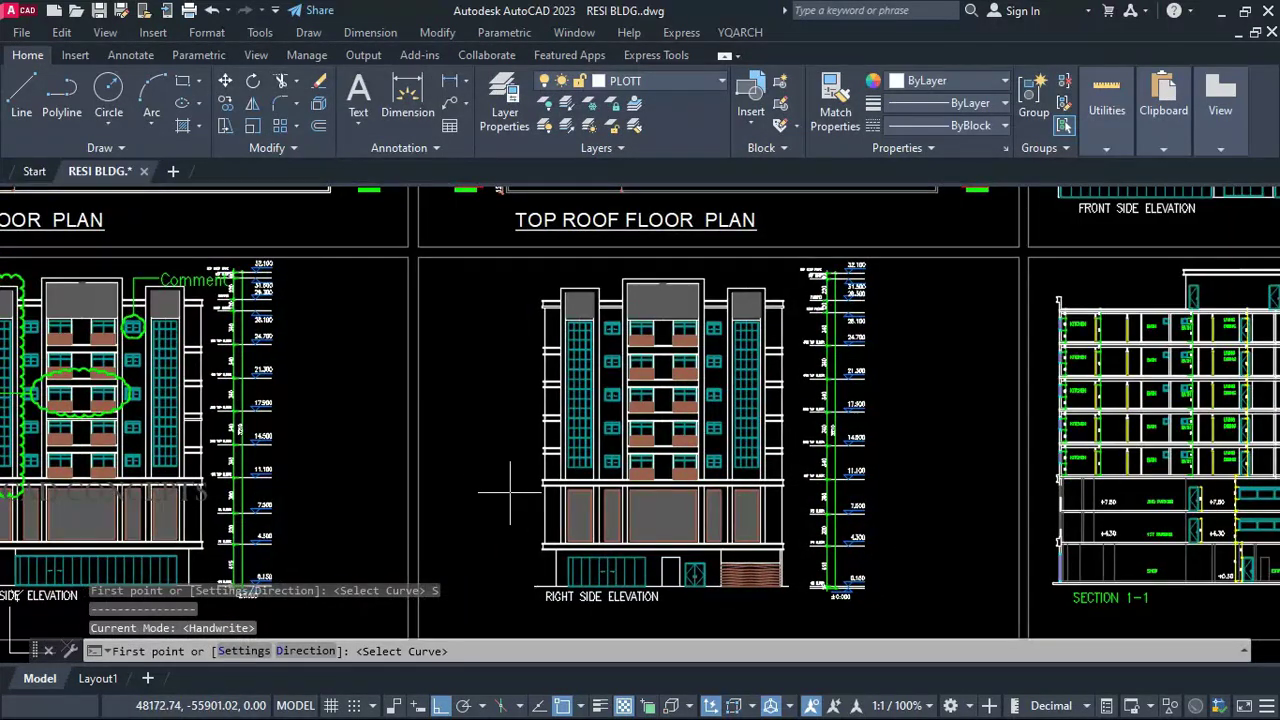
{"action": "left_click", "coordinate": [510, 492]}
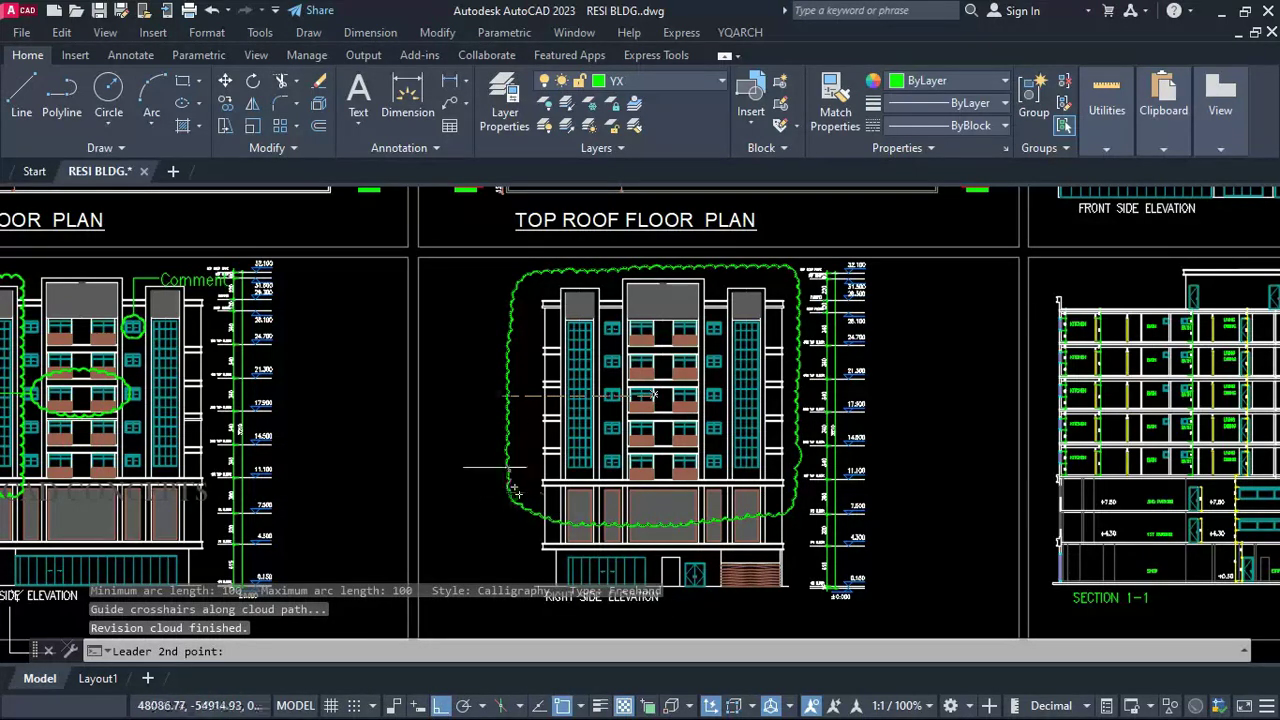
{"action": "left_click", "coordinate": [460, 397]}
{"action": "left_click", "coordinate": [460, 439]}
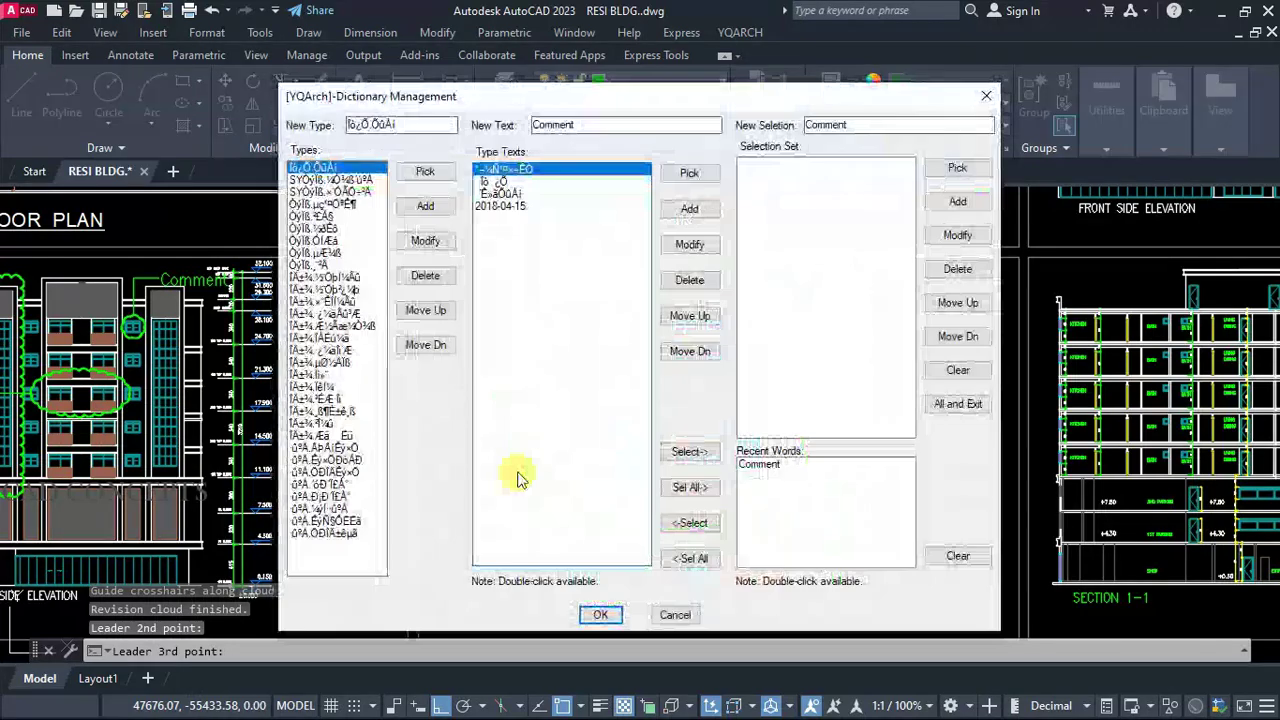
{"action": "left_click", "coordinate": [600, 614]}
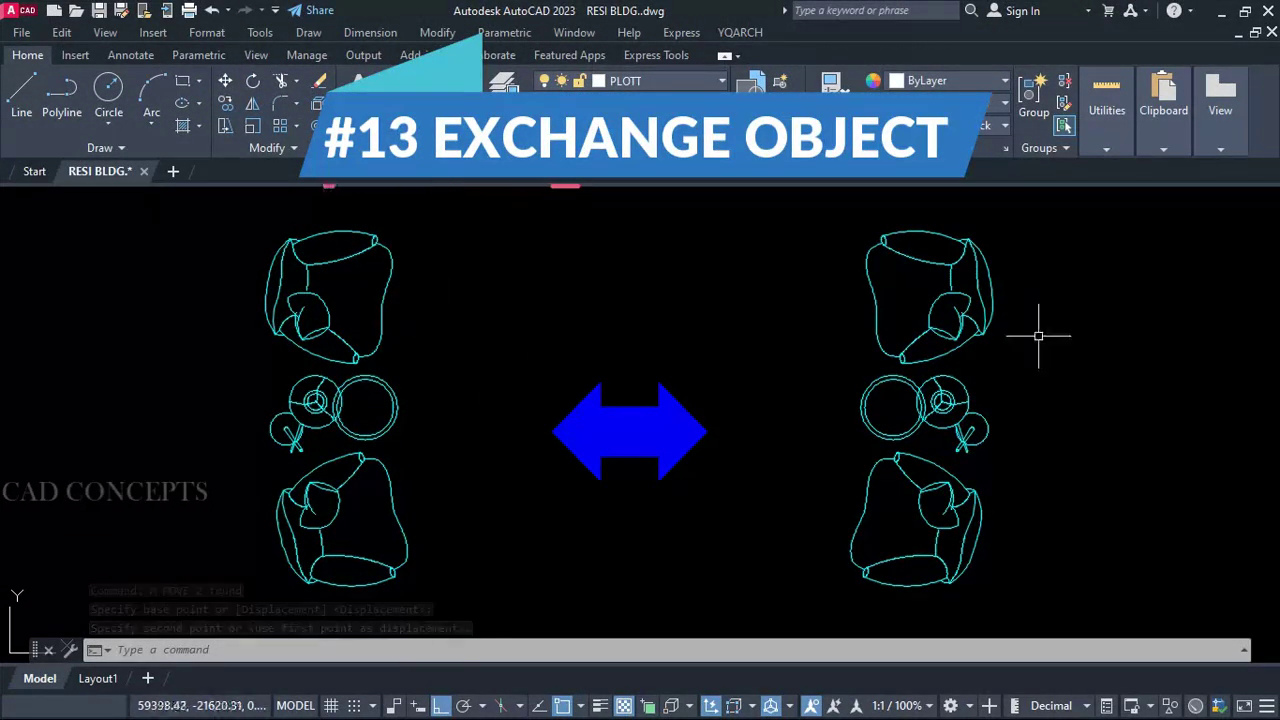
{"action": "left_click", "coordinate": [868, 425]}
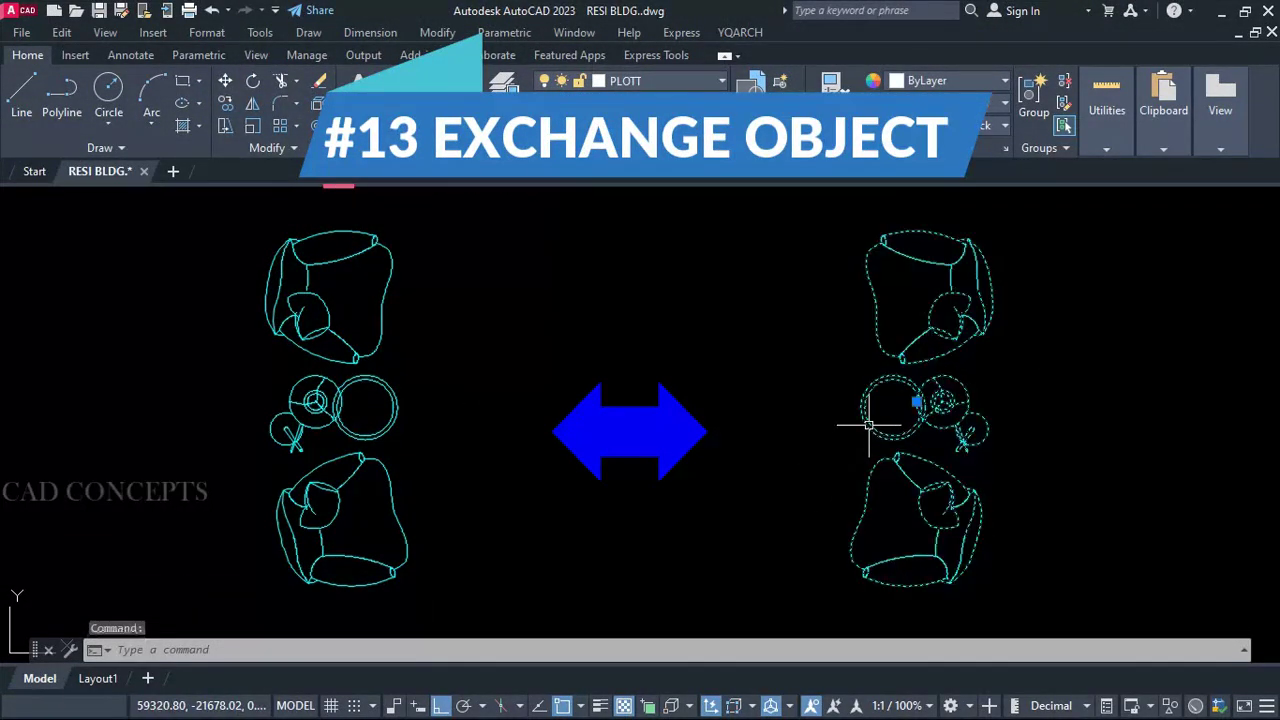
{"action": "key", "text": "Escape"}
{"action": "left_click", "coordinate": [370, 423]}
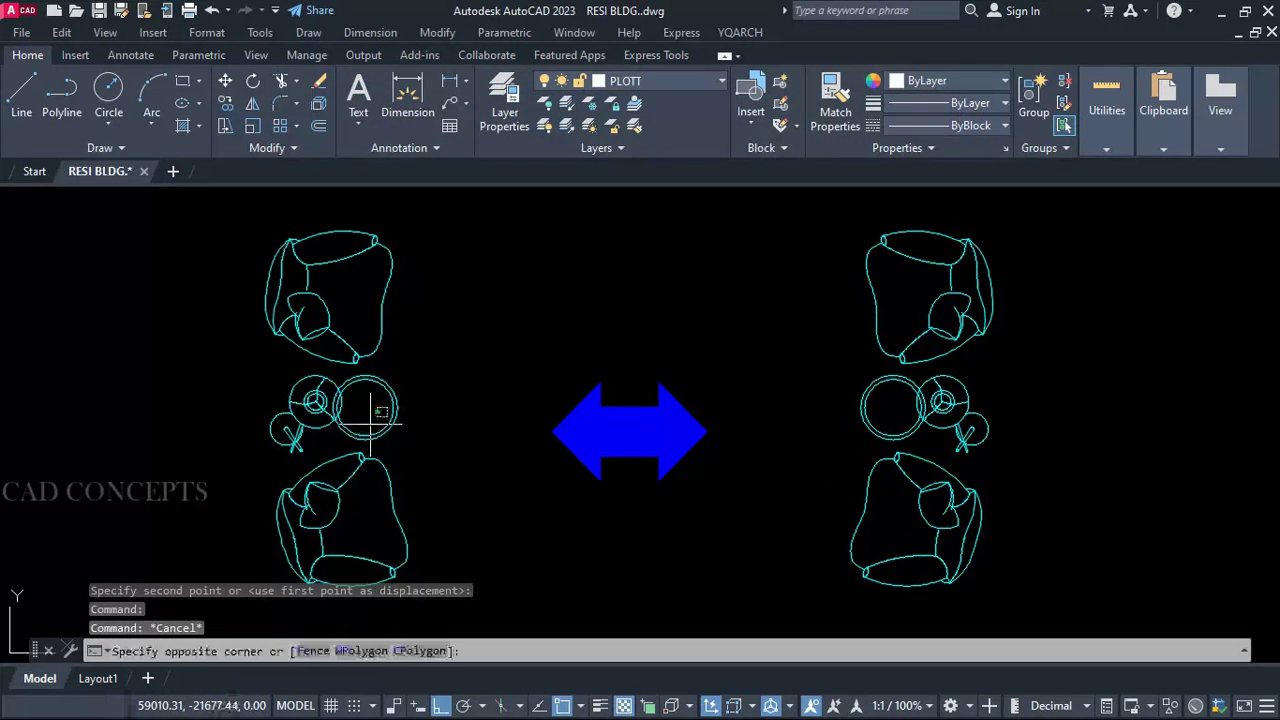
{"action": "key", "text": "Escape"}
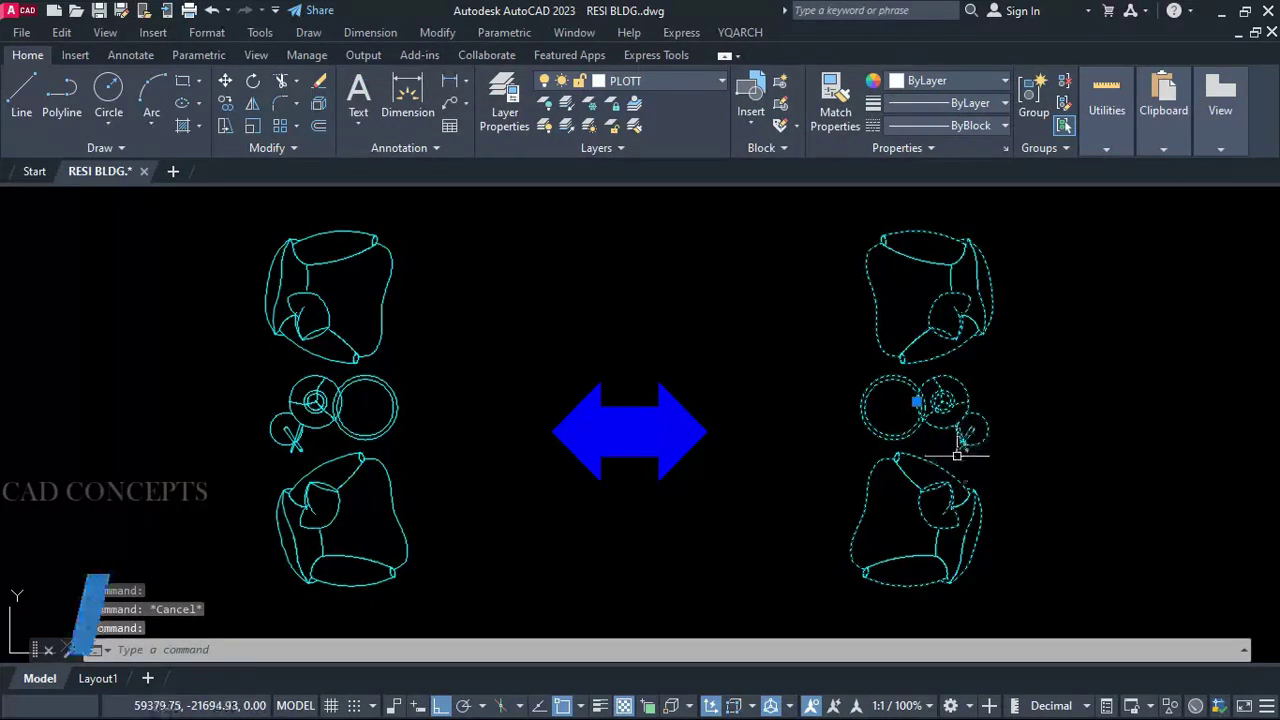
Step: Exchange the locations of the left and right armchair-and-table blocks with the JH command
{"action": "type", "text": "jh"}
{"action": "key", "text": "Return"}
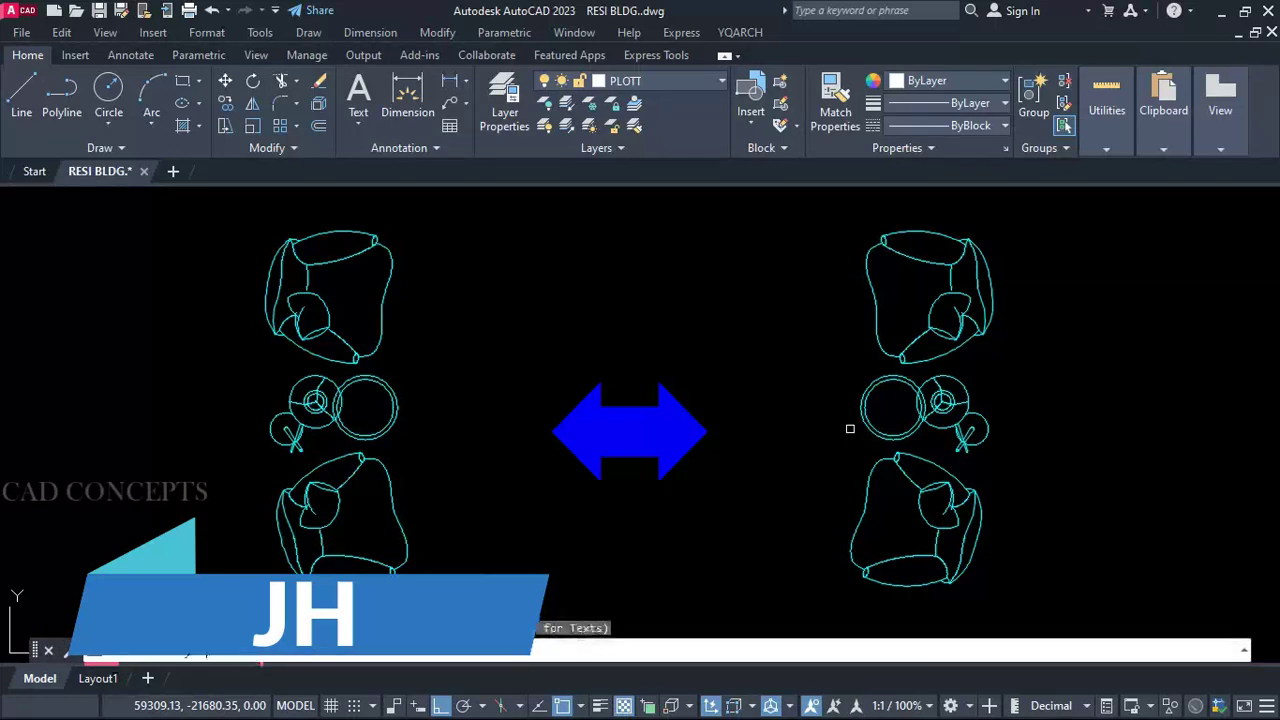
{"action": "left_click", "coordinate": [356, 416]}
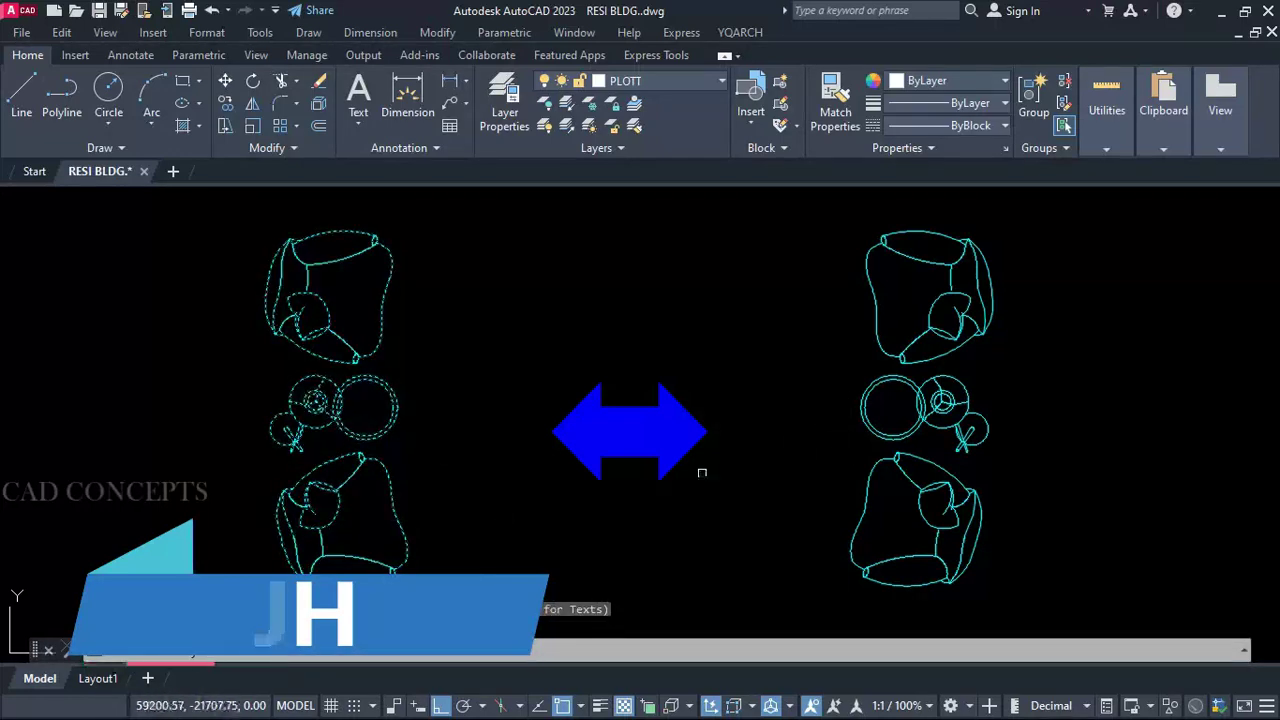
{"action": "left_click", "coordinate": [862, 473]}
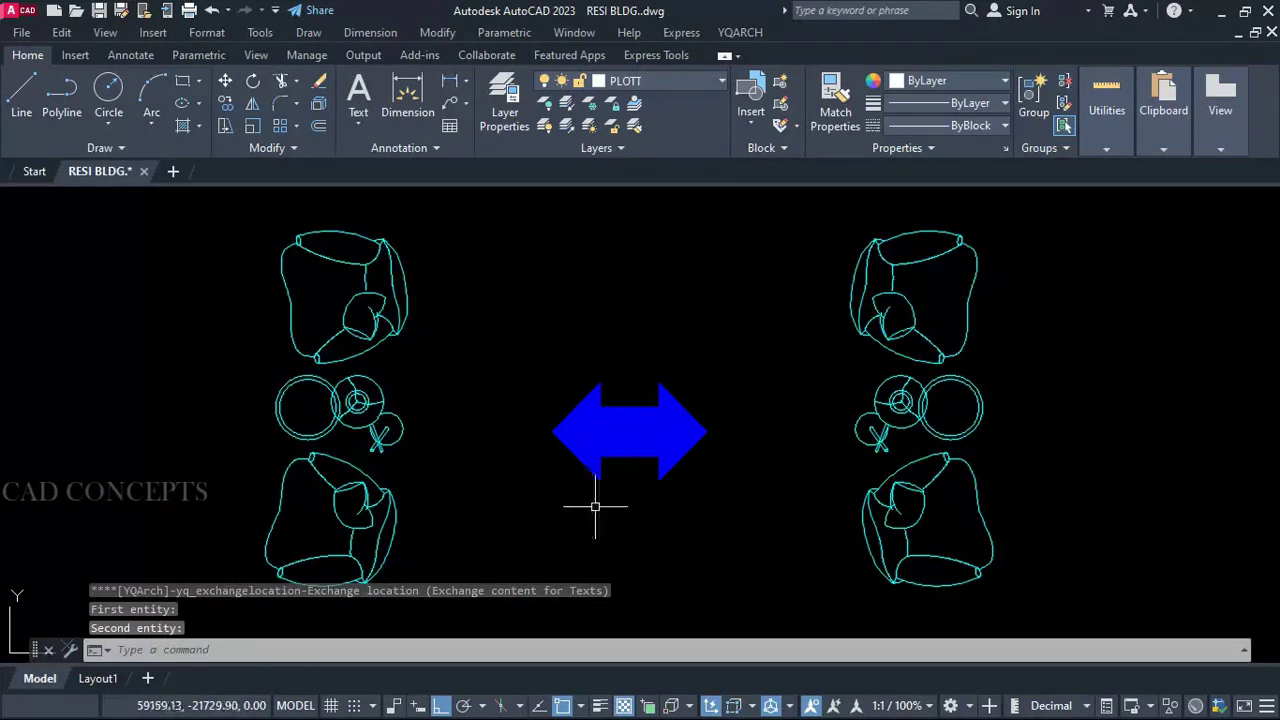
Step: Repeat the location exchange between the two furniture blocks three more times, alternating which block is picked first
{"action": "key", "text": "Return"}
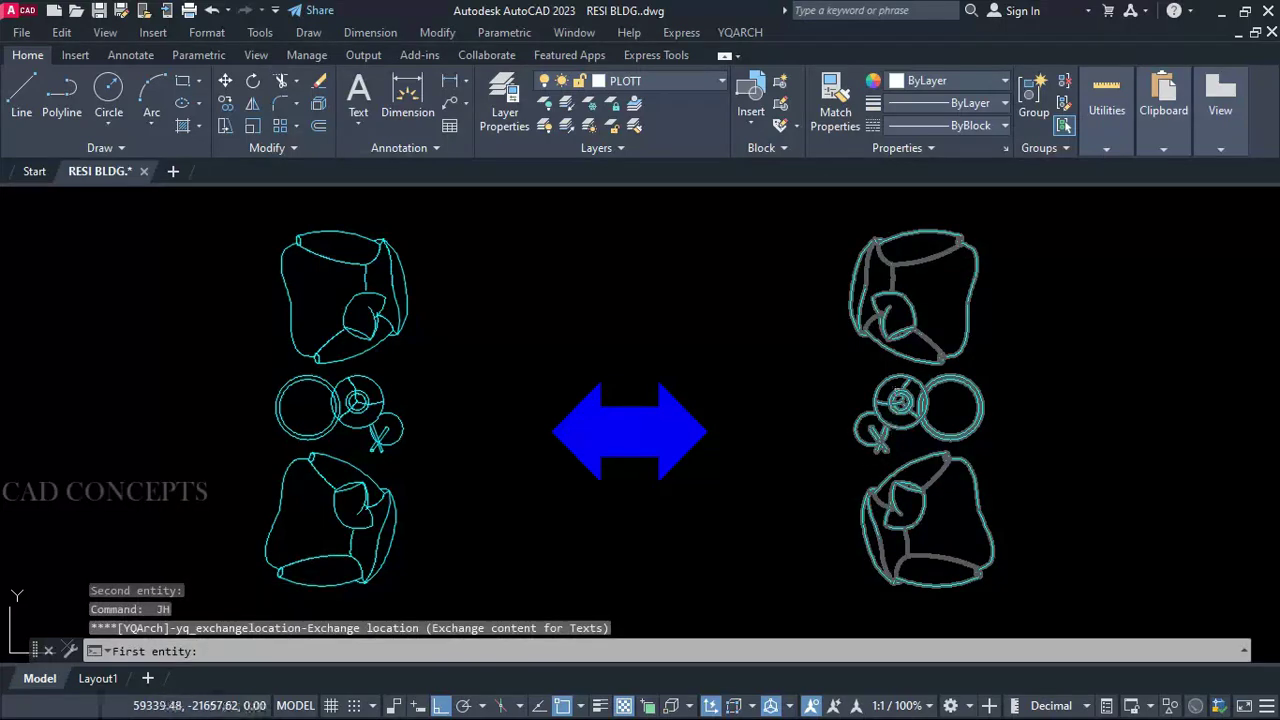
{"action": "left_click", "coordinate": [899, 397]}
{"action": "left_click", "coordinate": [393, 420]}
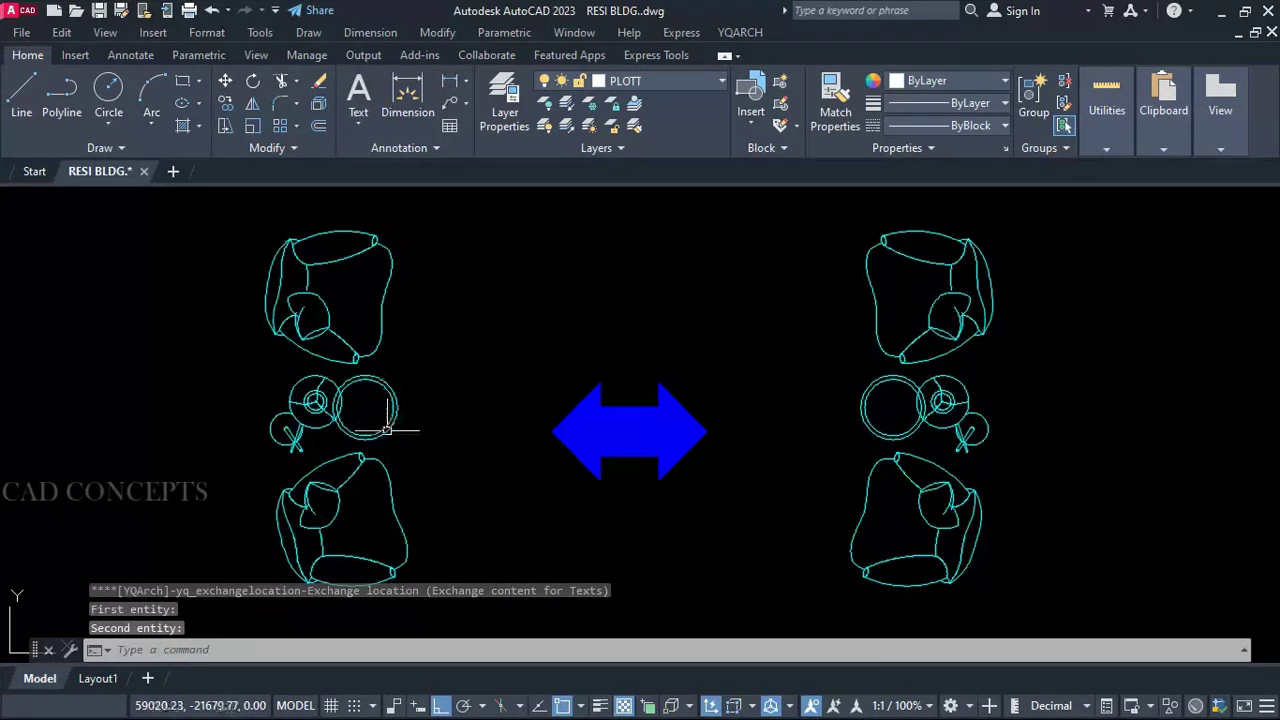
{"action": "key", "text": "Return"}
{"action": "left_click", "coordinate": [390, 420]}
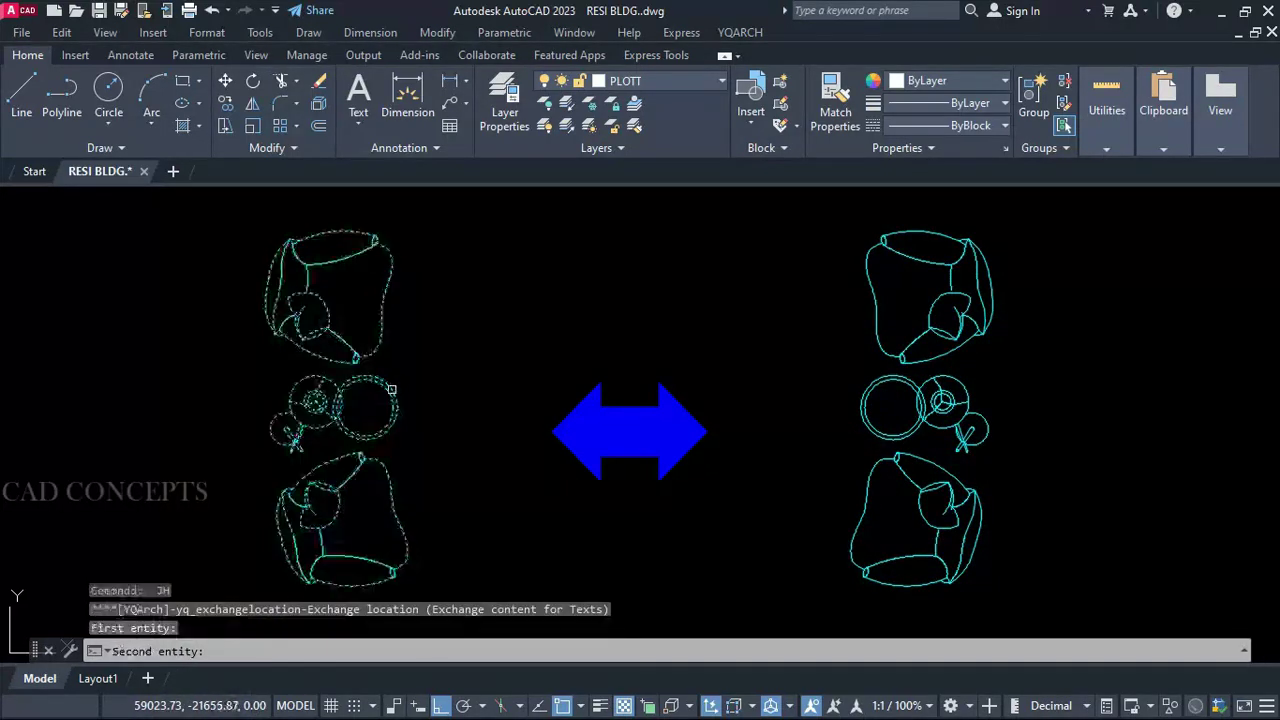
{"action": "left_click", "coordinate": [868, 421]}
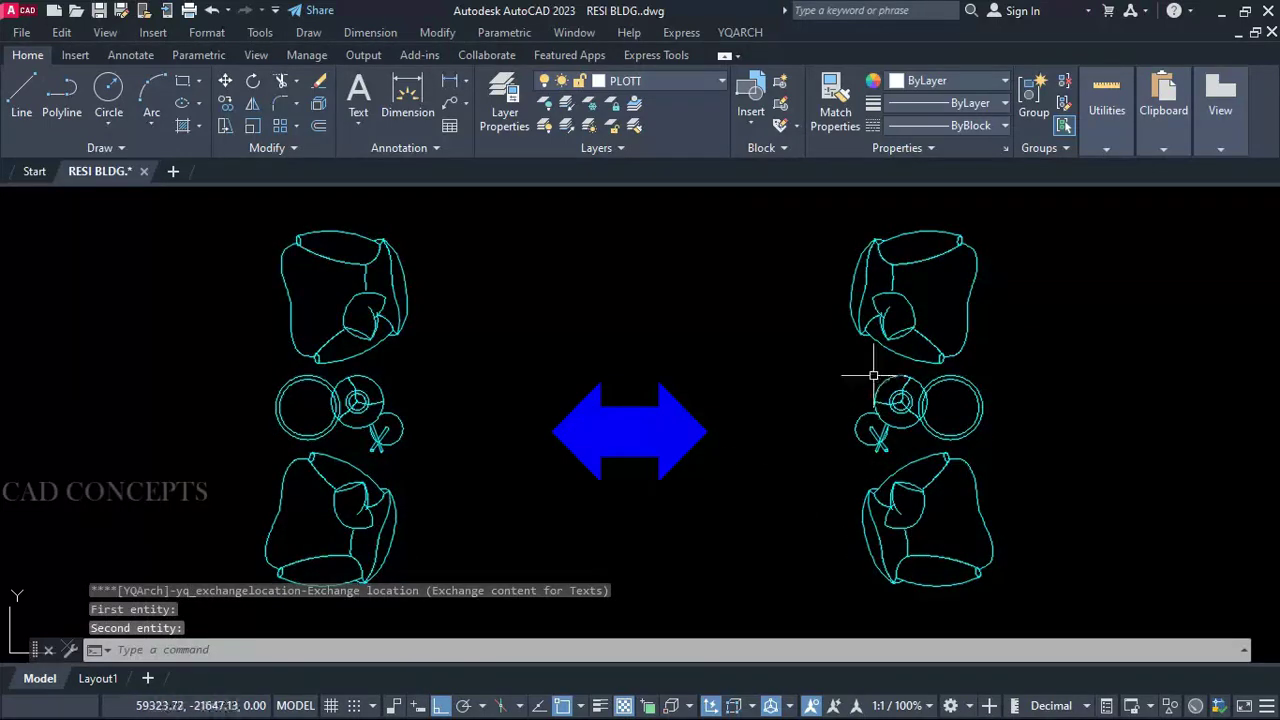
{"action": "key", "text": "Return"}
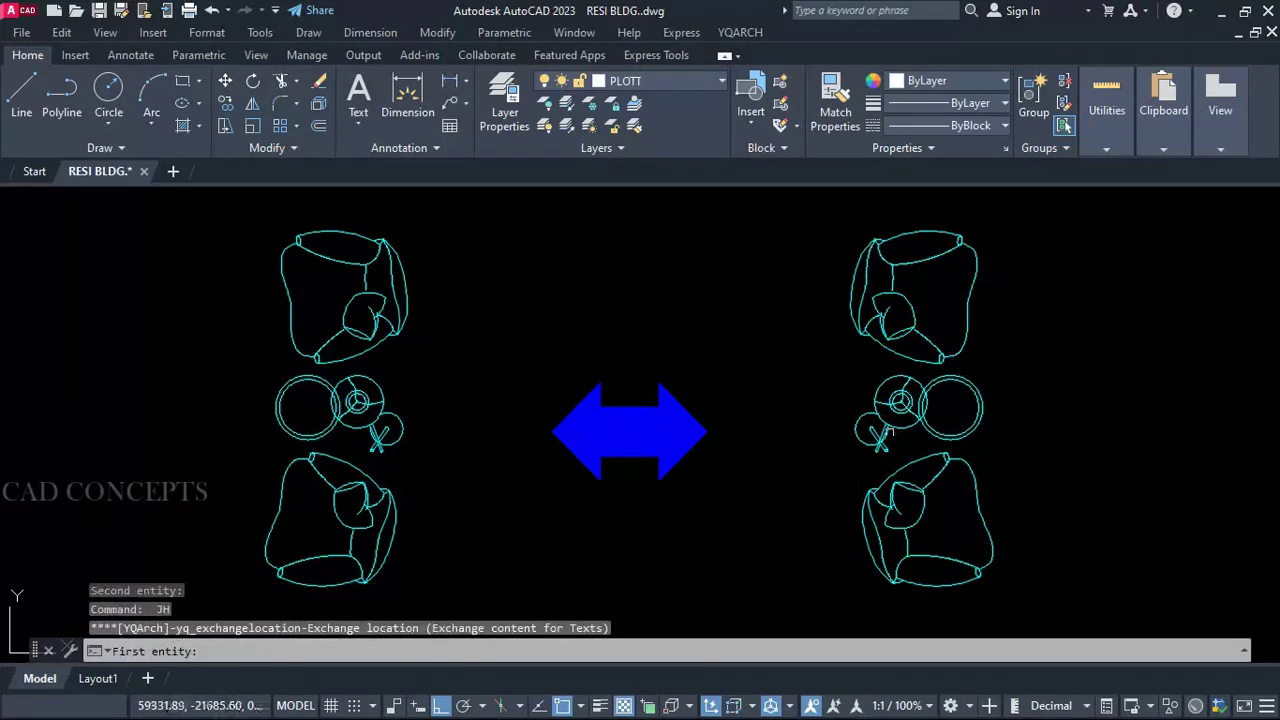
{"action": "left_click", "coordinate": [886, 405]}
{"action": "left_click", "coordinate": [368, 455]}
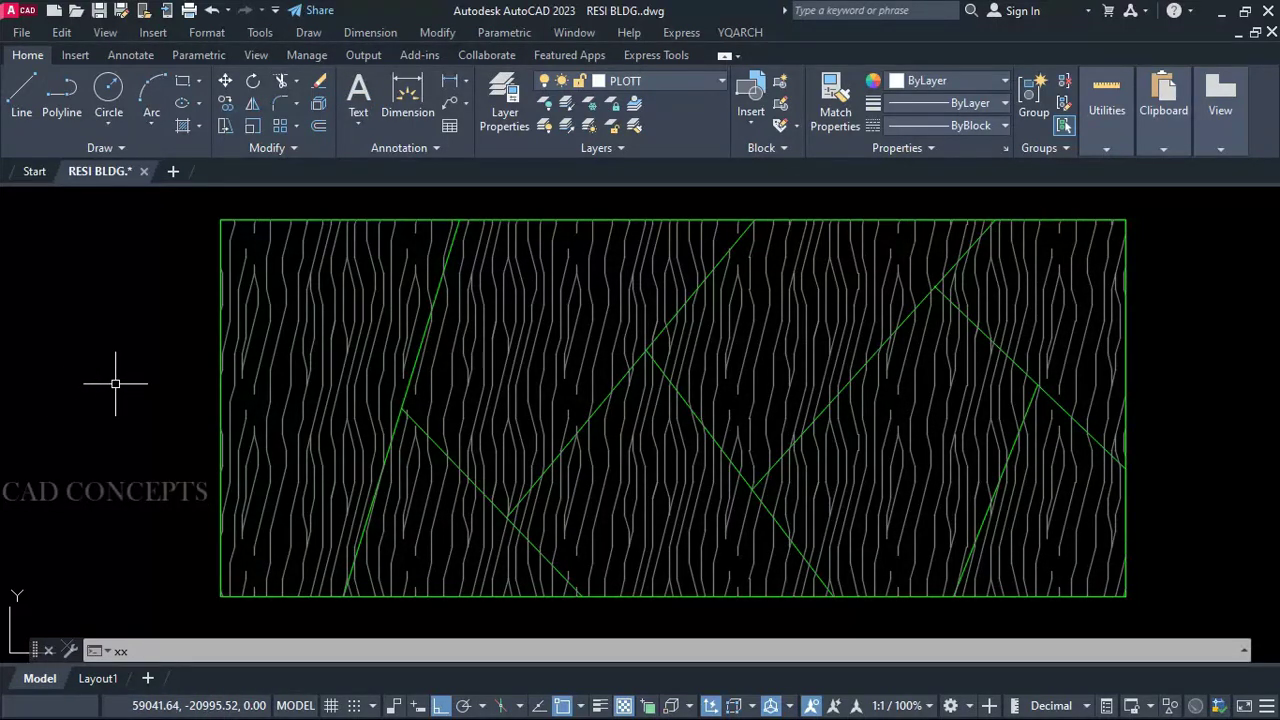
Step: Split the wood-grain hatch into separate pieces along the green dividing lines with the HHX command
{"action": "type", "text": "HHX"}
{"action": "key", "text": "Return"}
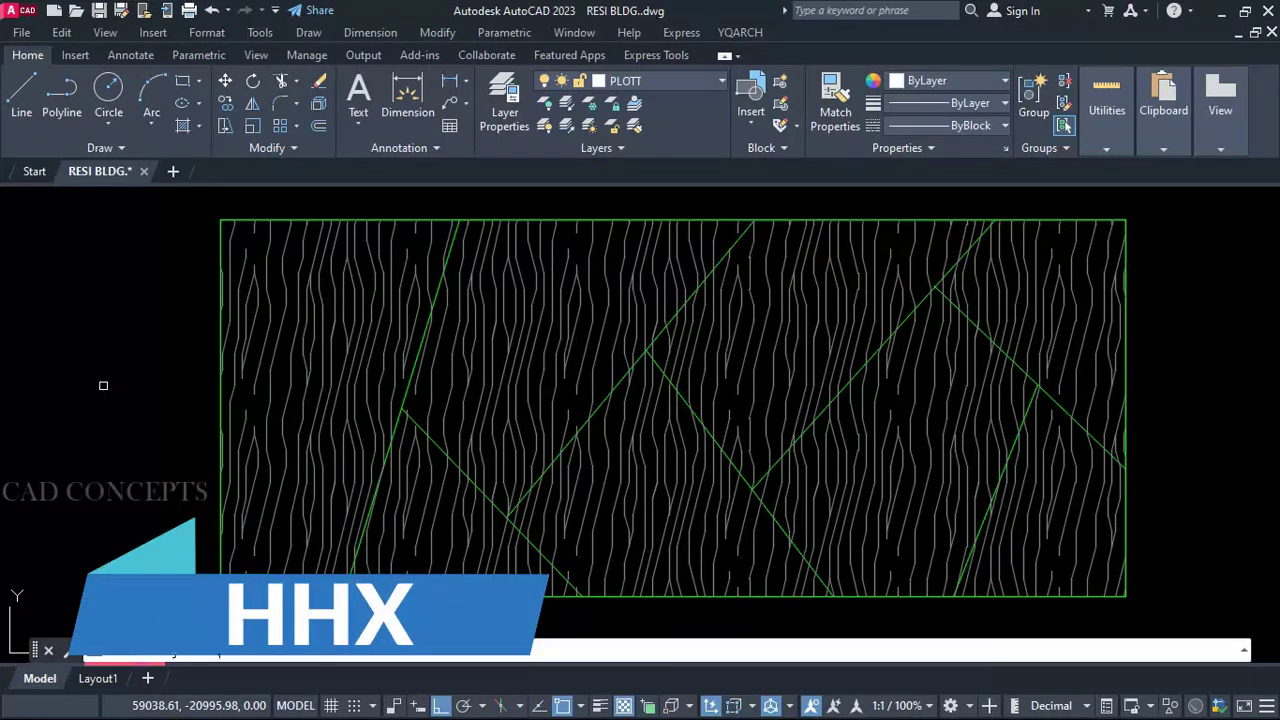
{"action": "left_click", "coordinate": [326, 422]}
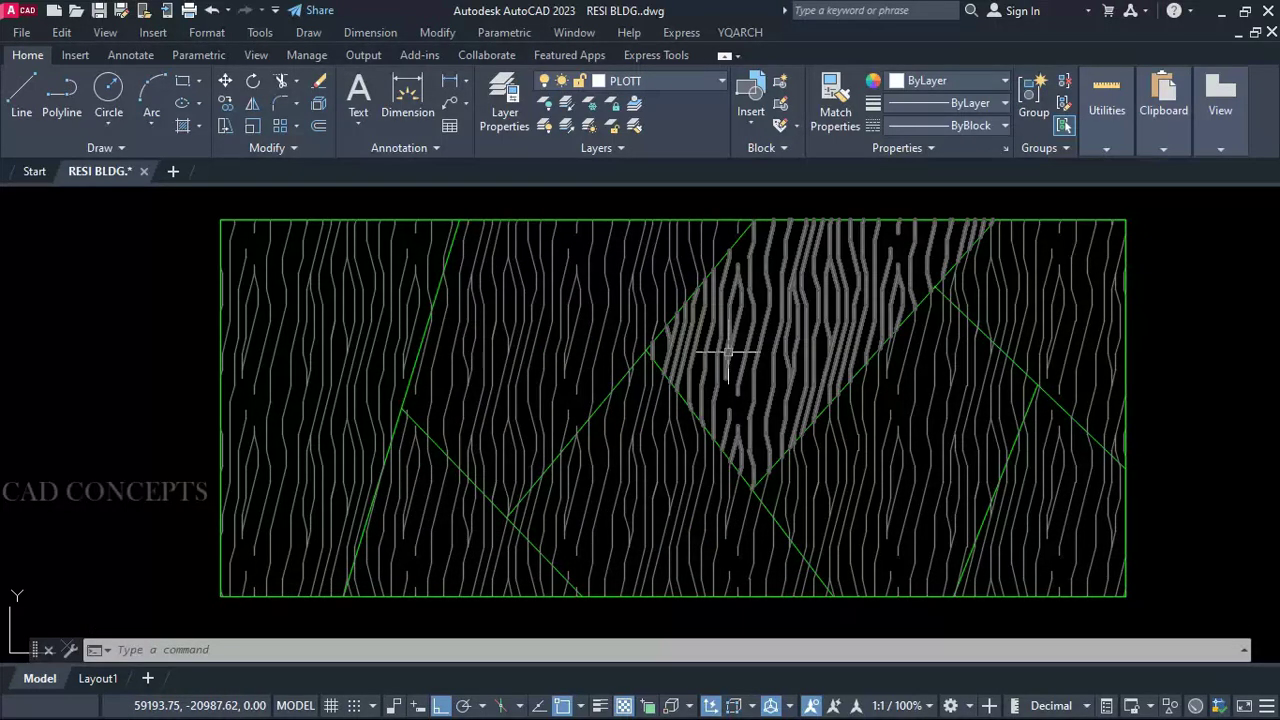
Step: Undo the hatch split and split the wood-grain hatch again along the green dividing lines with the HHX command
{"action": "key", "text": "ctrl+z"}
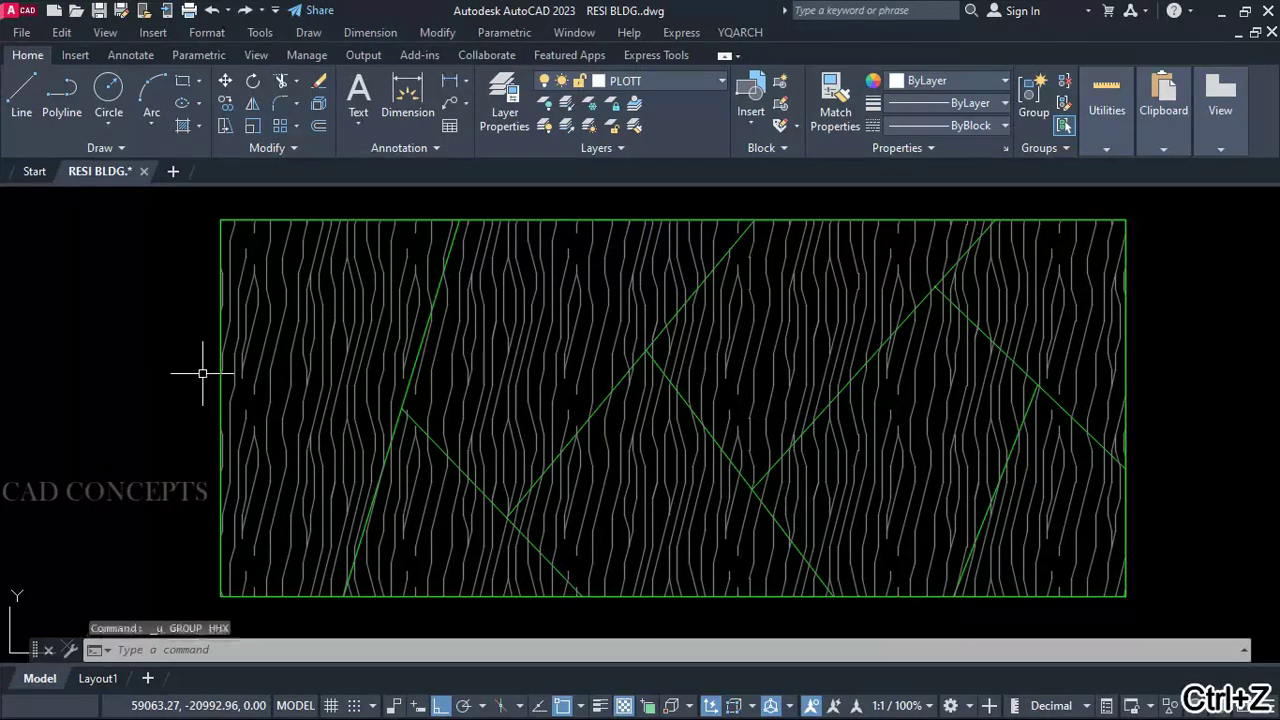
{"action": "type", "text": "HHX"}
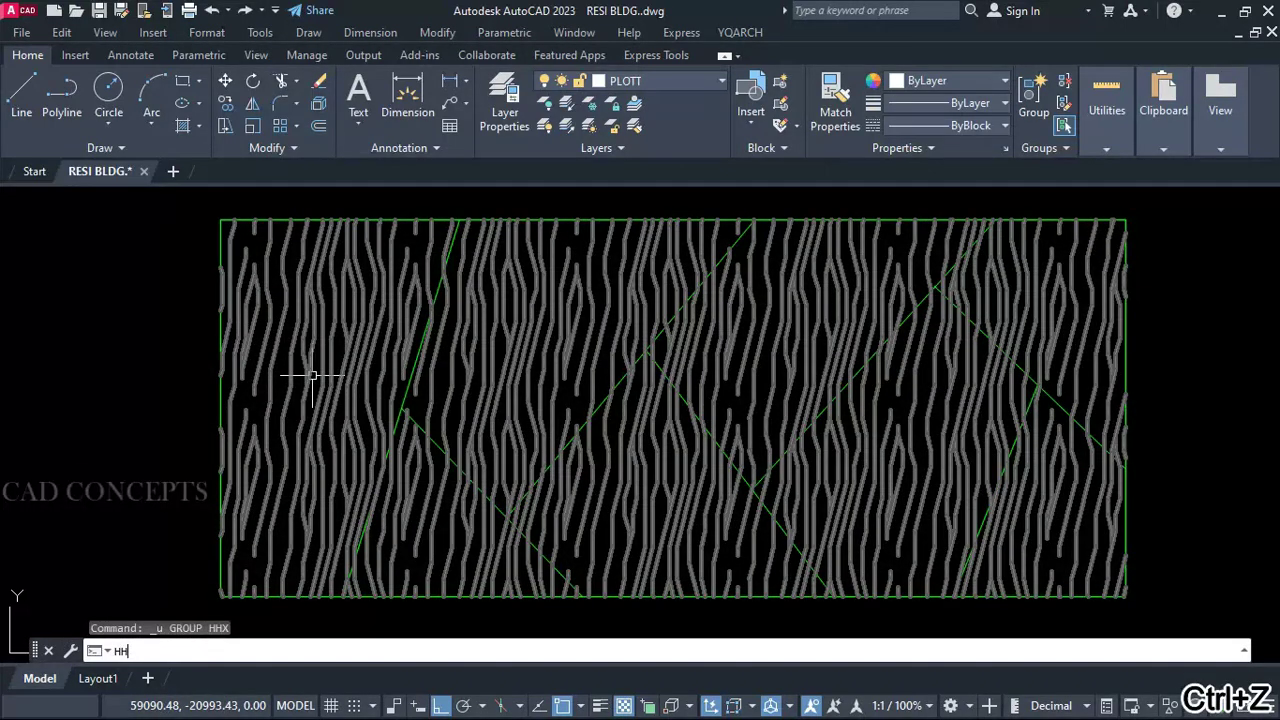
{"action": "key", "text": "Return"}
{"action": "left_click", "coordinate": [310, 377]}
{"action": "key", "text": "Return"}
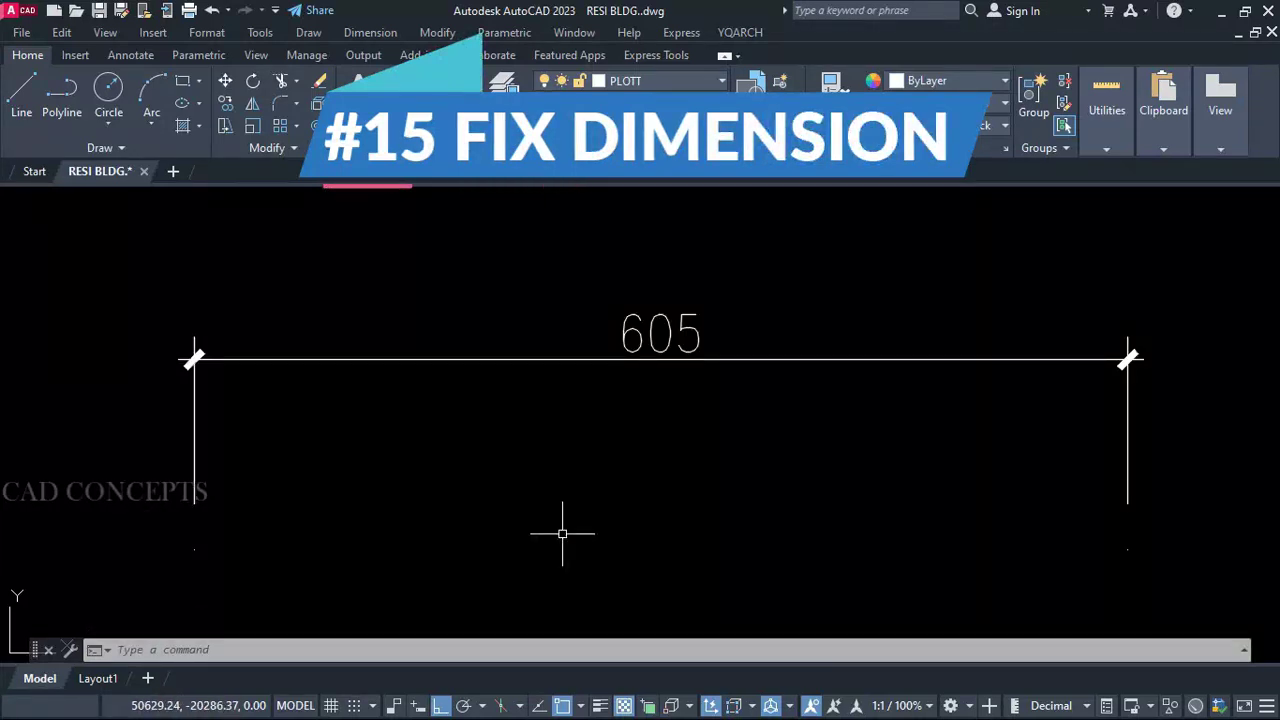
Step: Set the DDVD fix length to 40 with the total included and apply it to the horizontal dimension
{"action": "type", "text": "DDVD"}
{"action": "key", "text": "Return"}
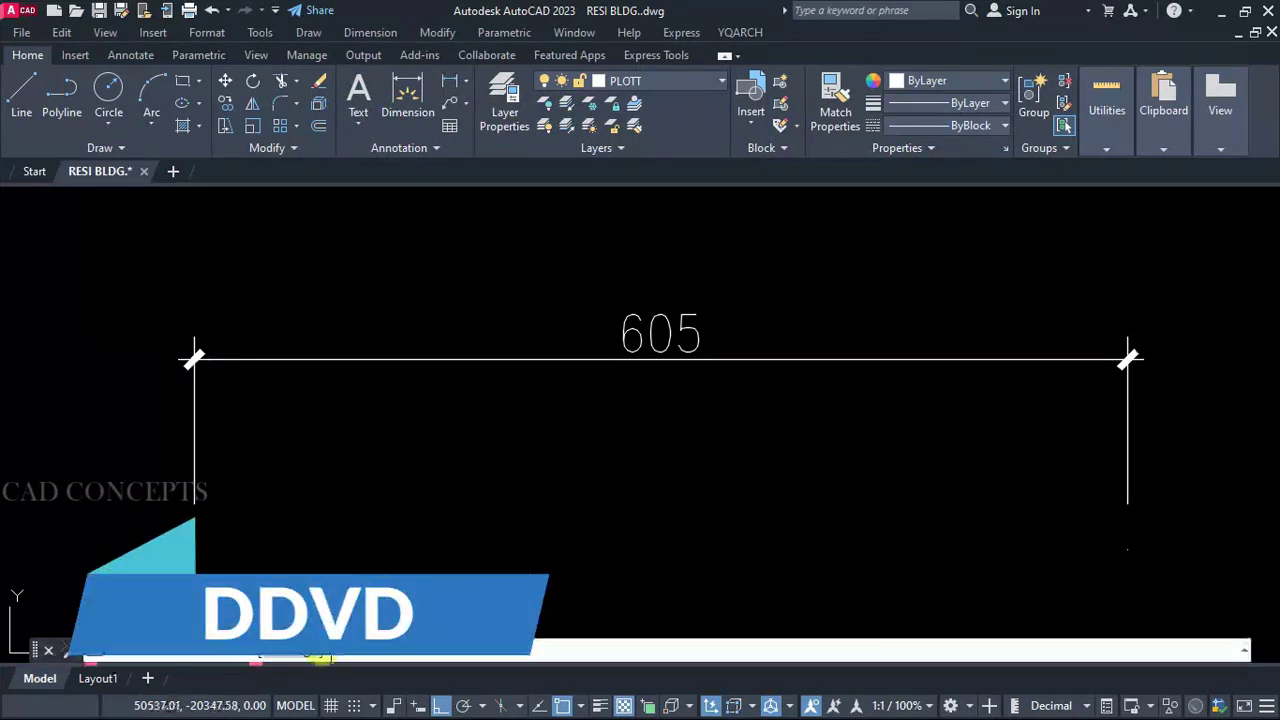
{"action": "type", "text": "S"}
{"action": "key", "text": "Return"}
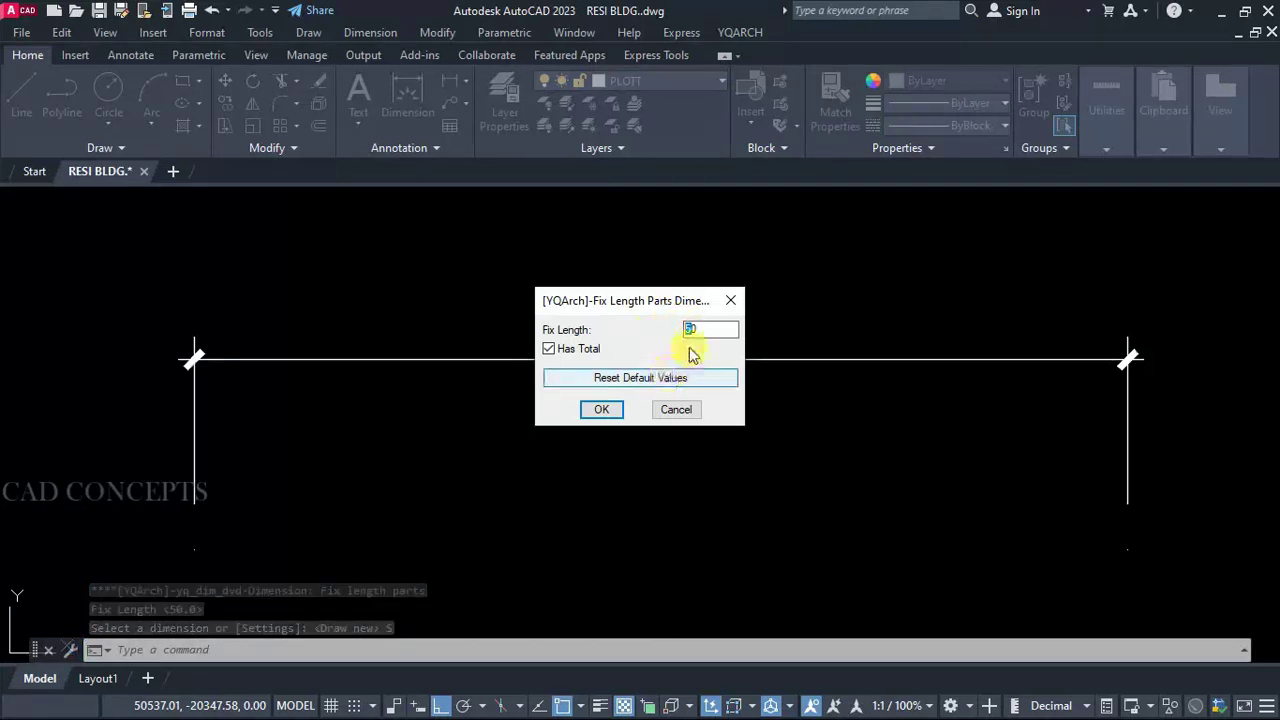
{"action": "type", "text": "40"}
{"action": "left_click", "coordinate": [603, 409]}
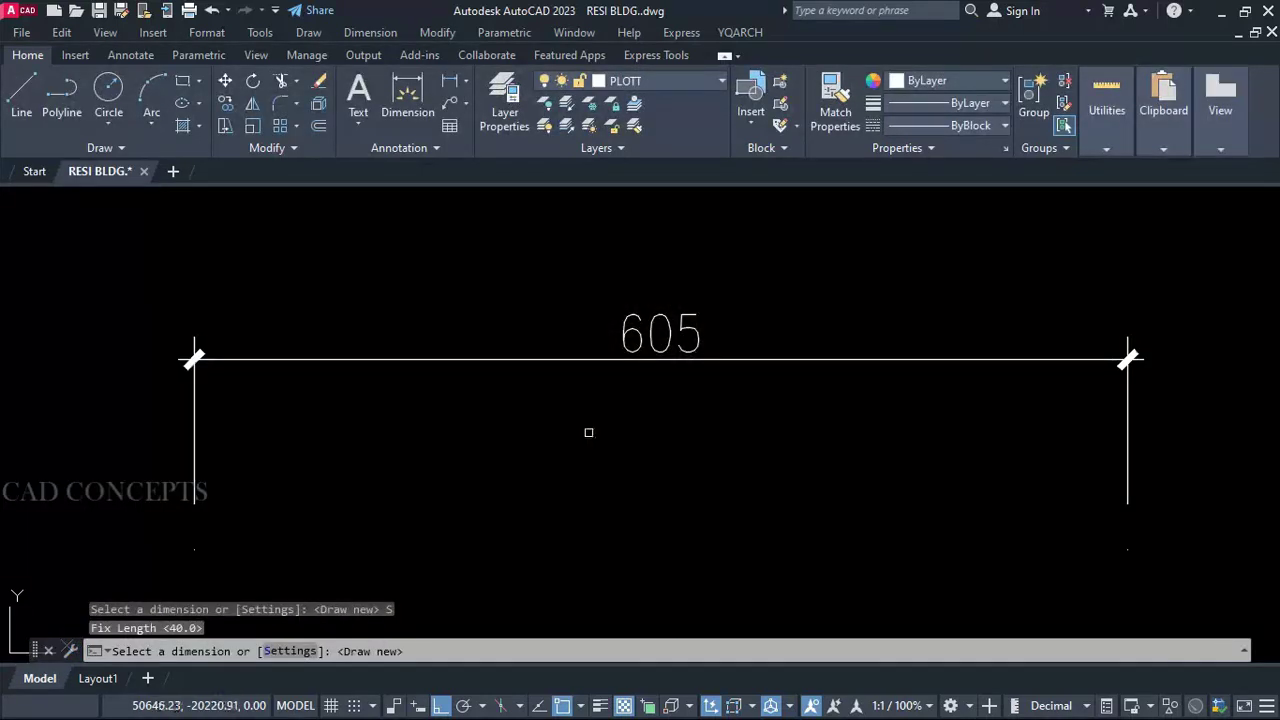
{"action": "left_click", "coordinate": [675, 368]}
{"action": "left_click", "coordinate": [611, 449]}
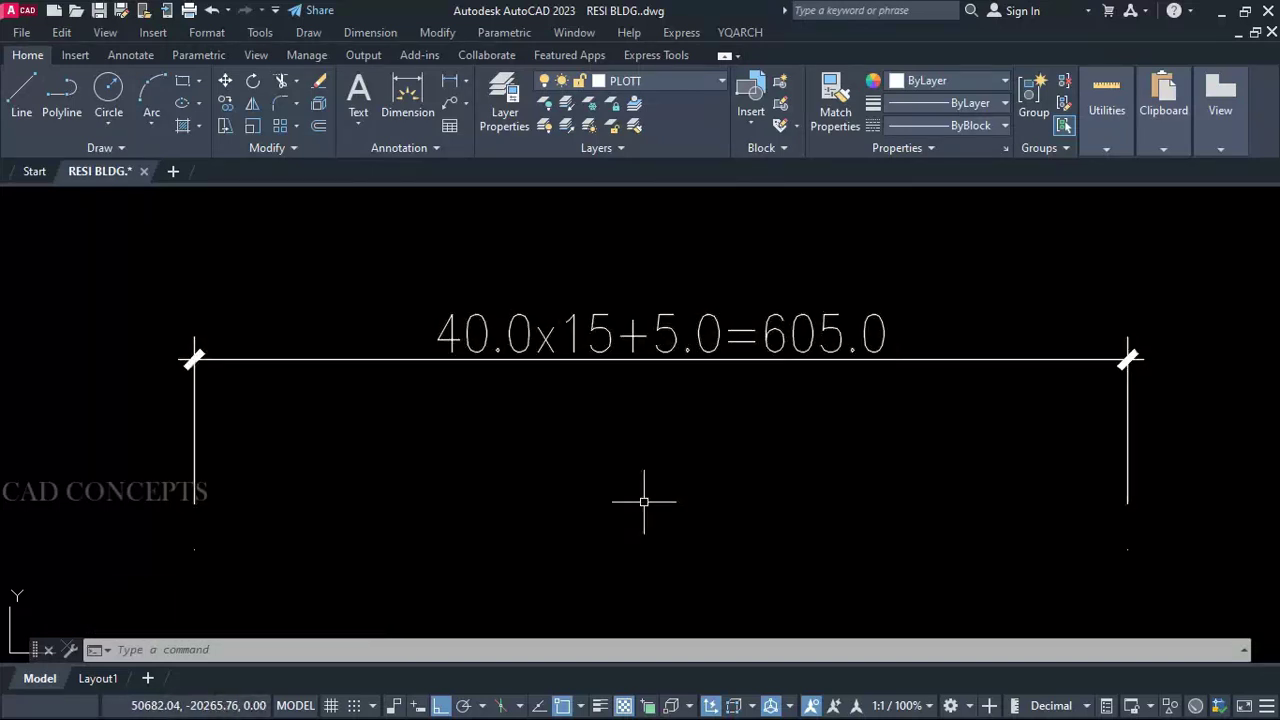
Step: Reapply DDVD to the horizontal dimension with a fix length of 55
{"action": "key", "text": "Return"}
{"action": "left_click", "coordinate": [300, 650]}
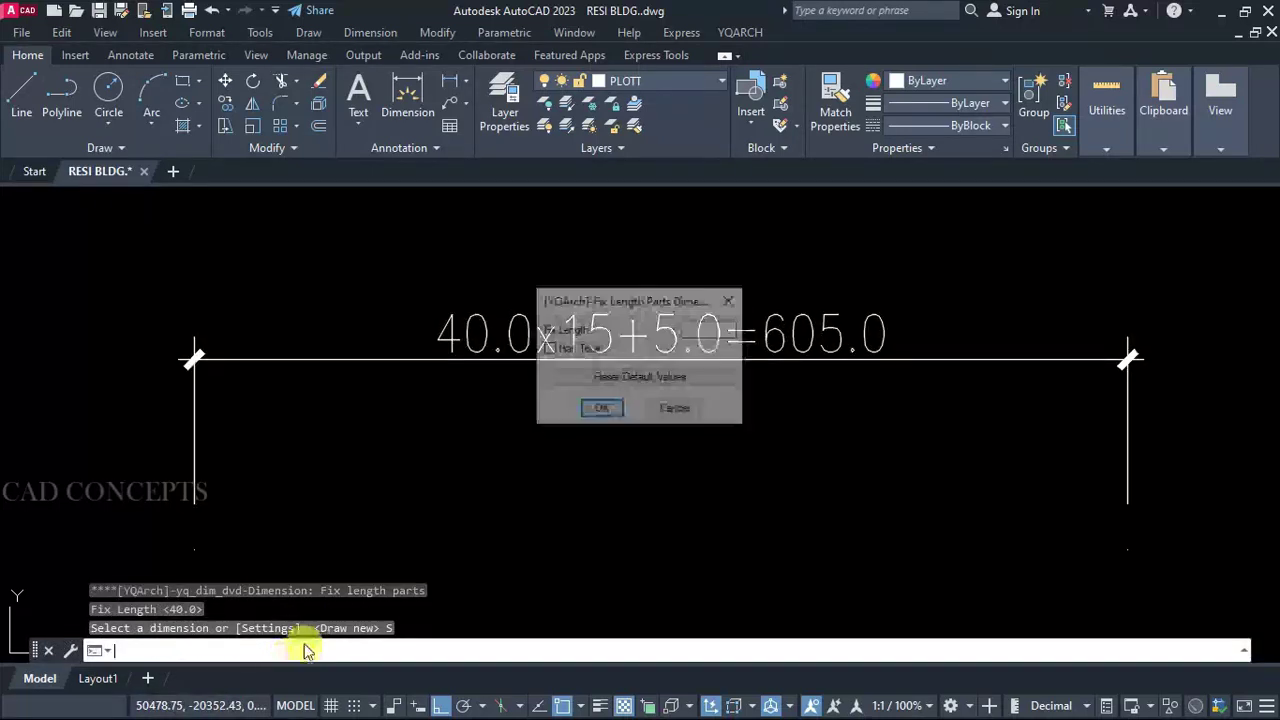
{"action": "left_click", "coordinate": [697, 329]}
{"action": "left_click_drag", "start_coordinate": [697, 329], "coordinate": [672, 330]}
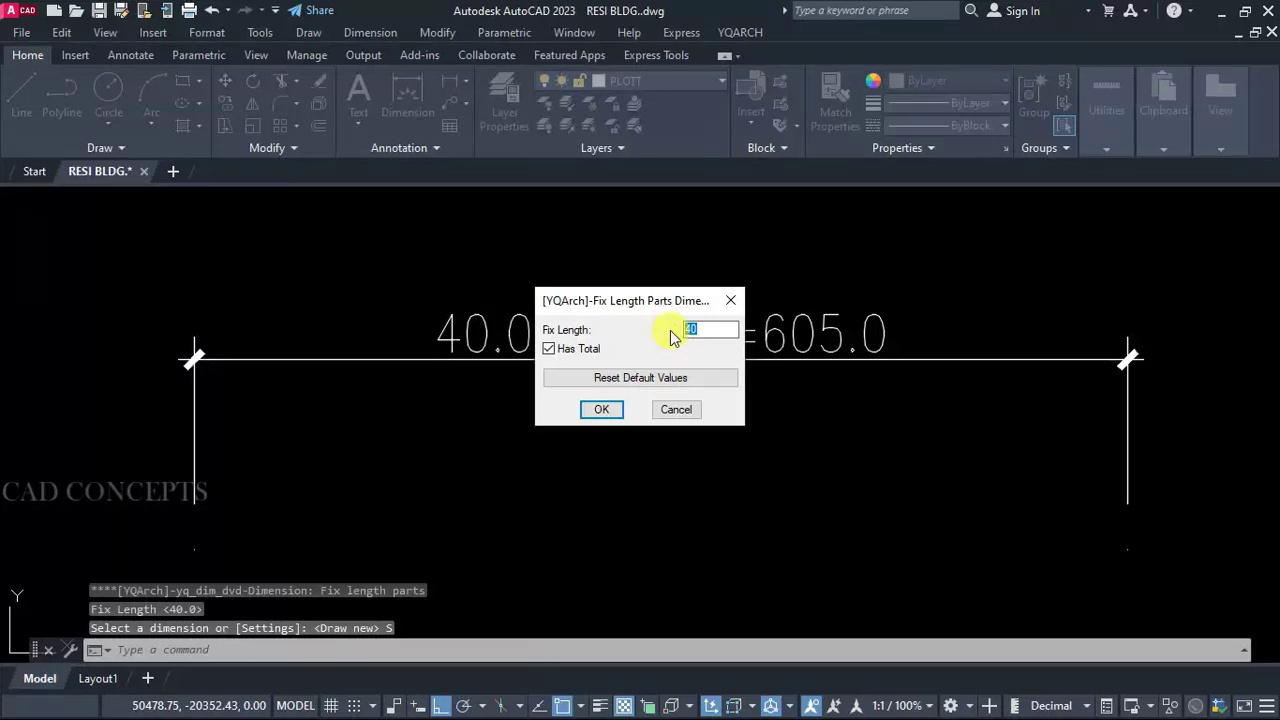
{"action": "type", "text": "55"}
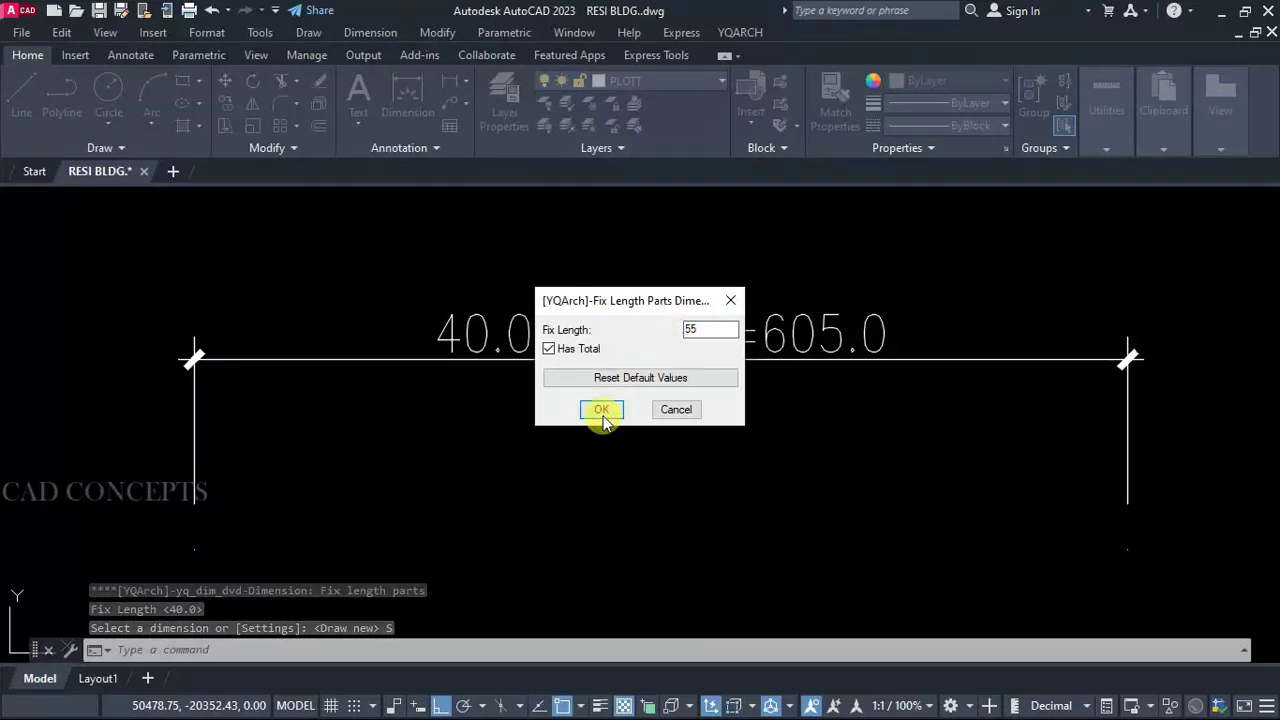
{"action": "left_click", "coordinate": [601, 409]}
{"action": "left_click", "coordinate": [946, 360]}
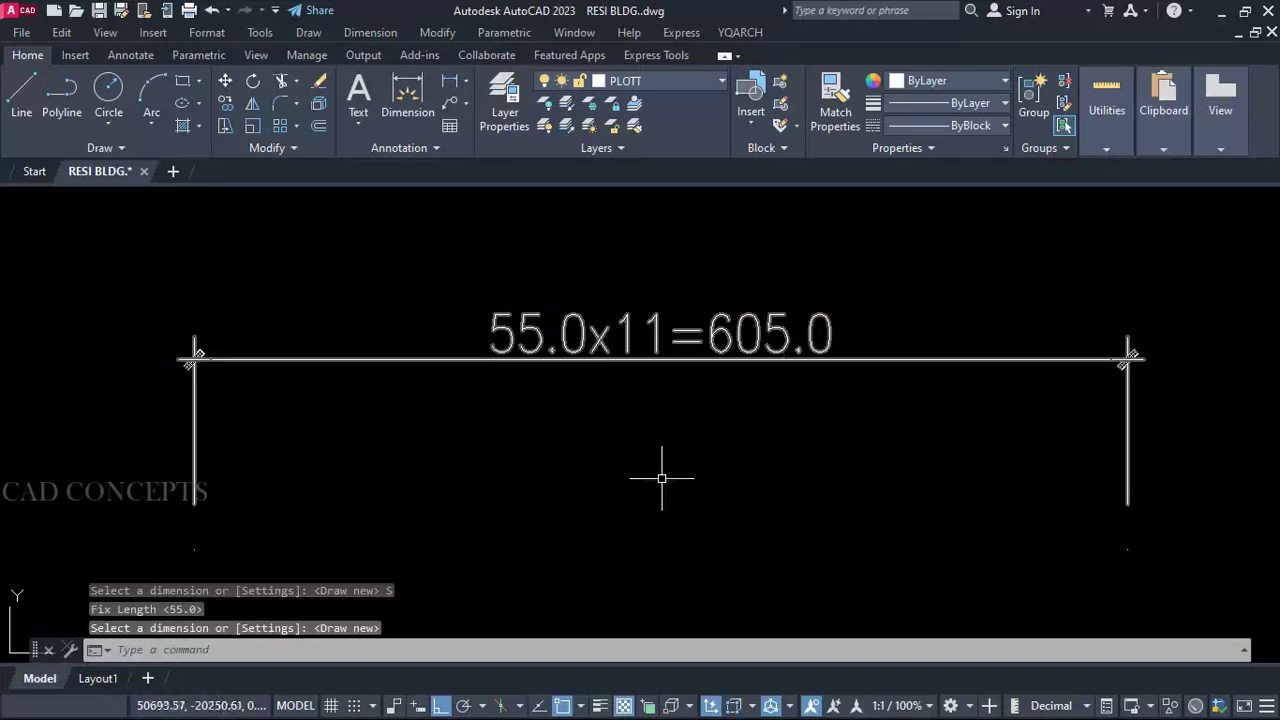
Step: Reapply DDVD to the horizontal dimension with a fix length of 100
{"action": "key", "text": "Return"}
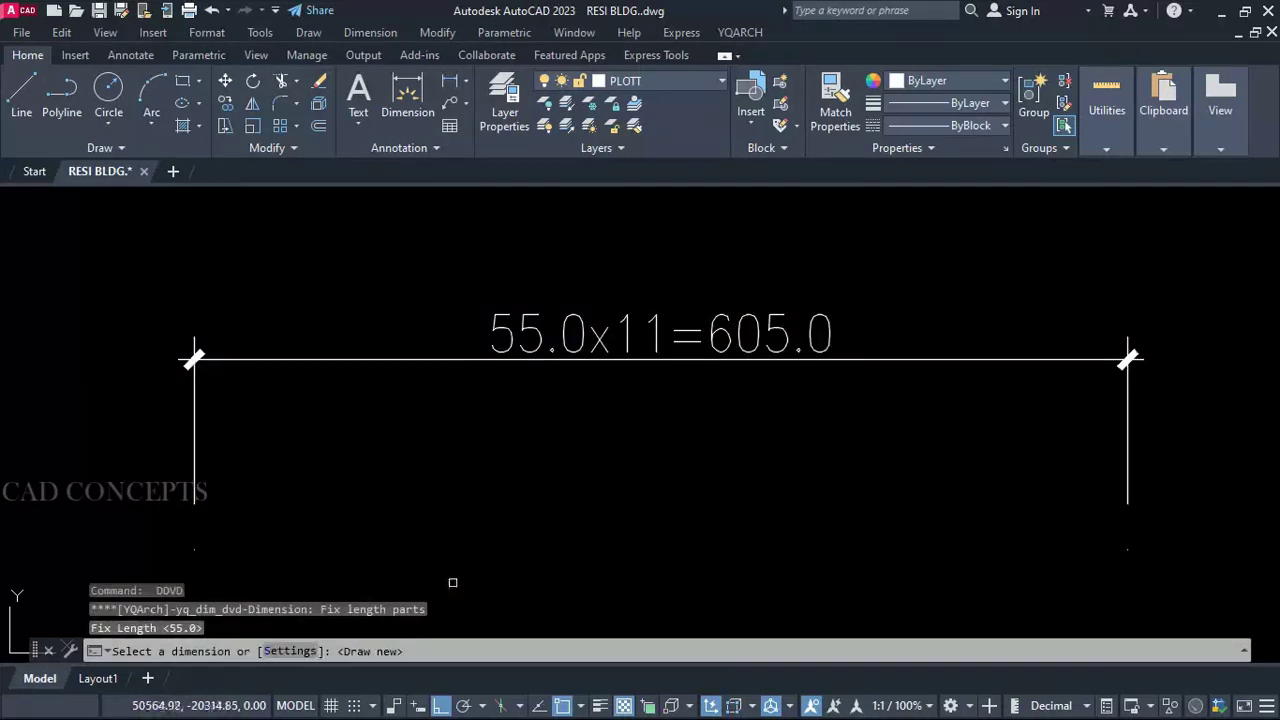
{"action": "left_click", "coordinate": [284, 651]}
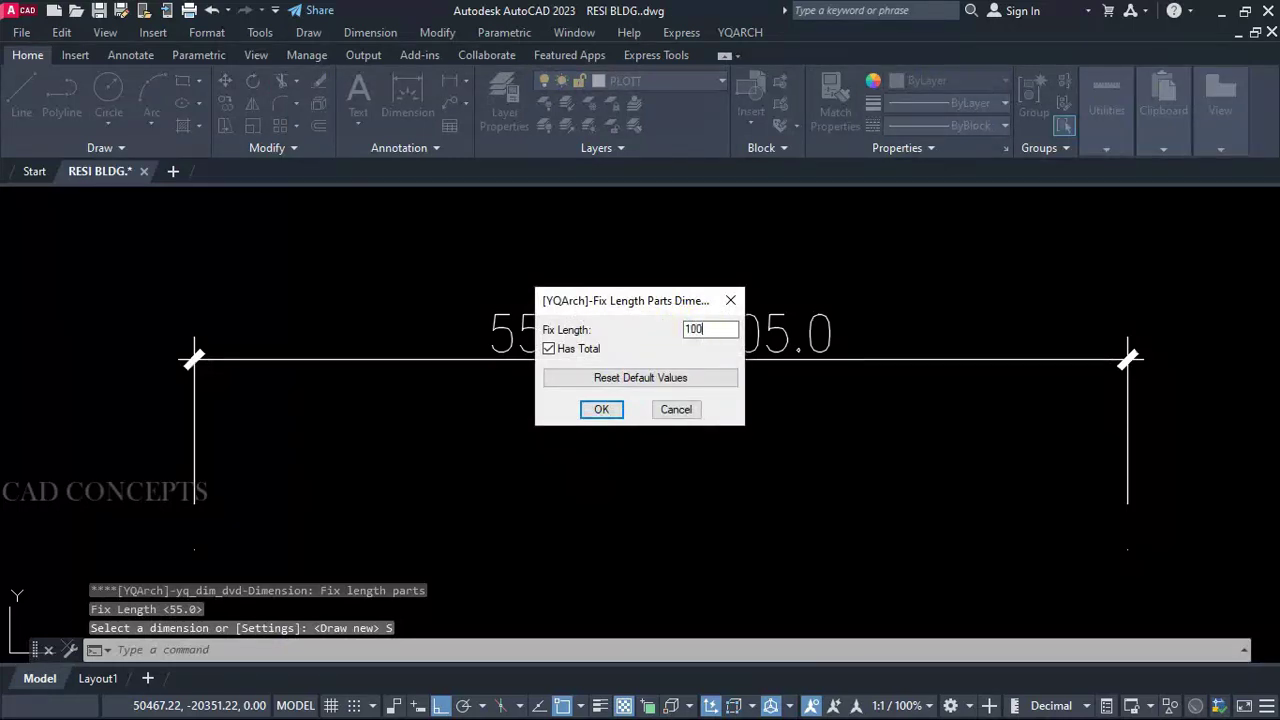
{"action": "left_click", "coordinate": [601, 410]}
{"action": "left_click", "coordinate": [888, 357]}
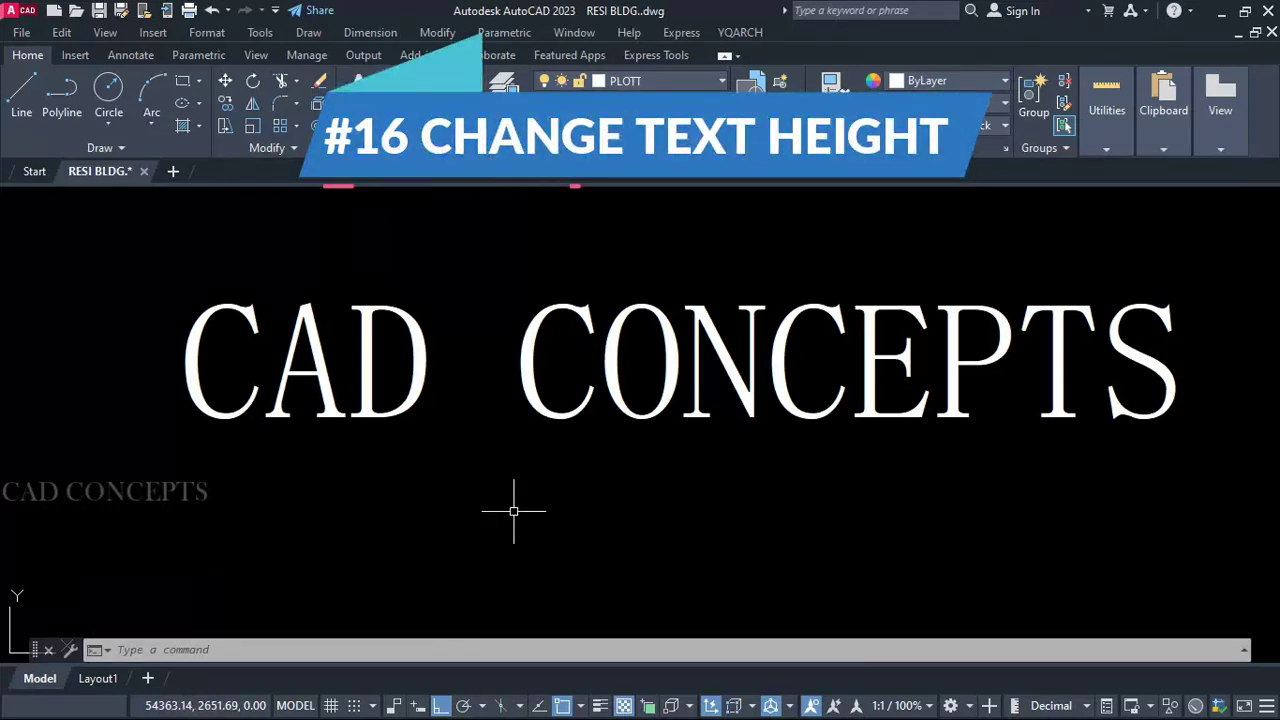
Step: Widen the CAD CONCEPTS text by changing its aspect ratio with the TTW command
{"action": "type", "text": "TTW"}
{"action": "key", "text": "Return"}
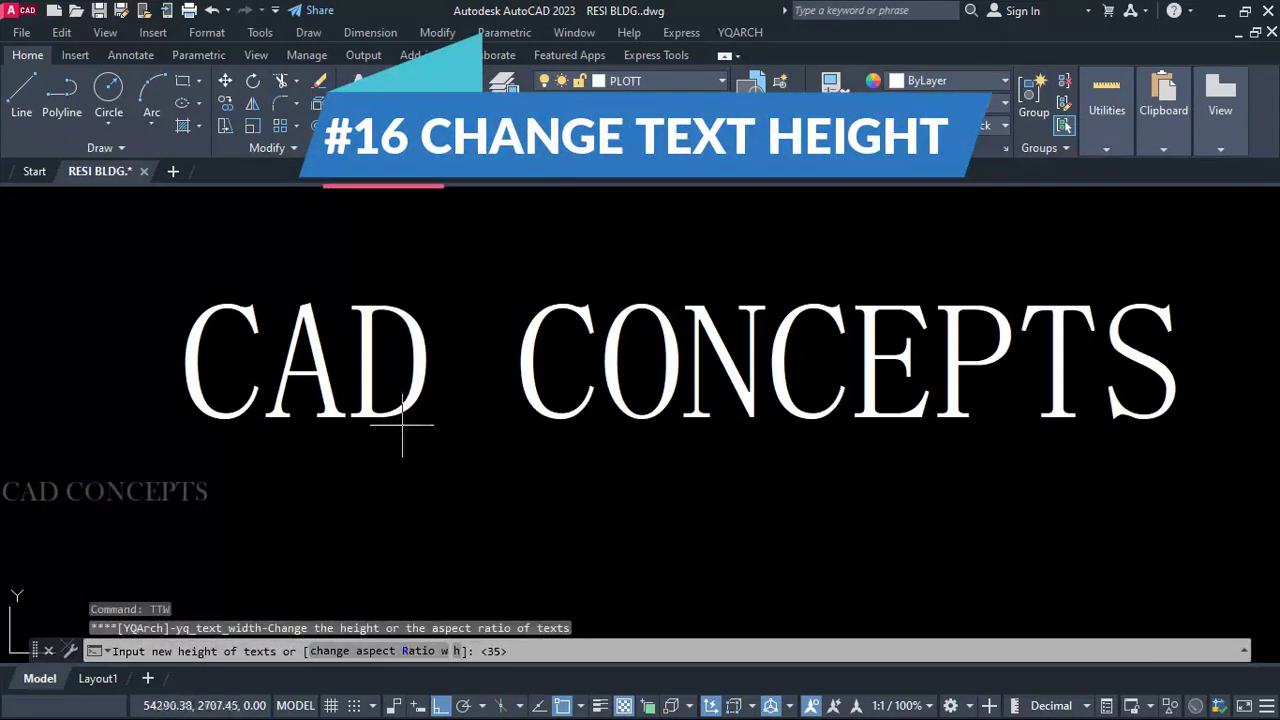
{"action": "left_click", "coordinate": [368, 651]}
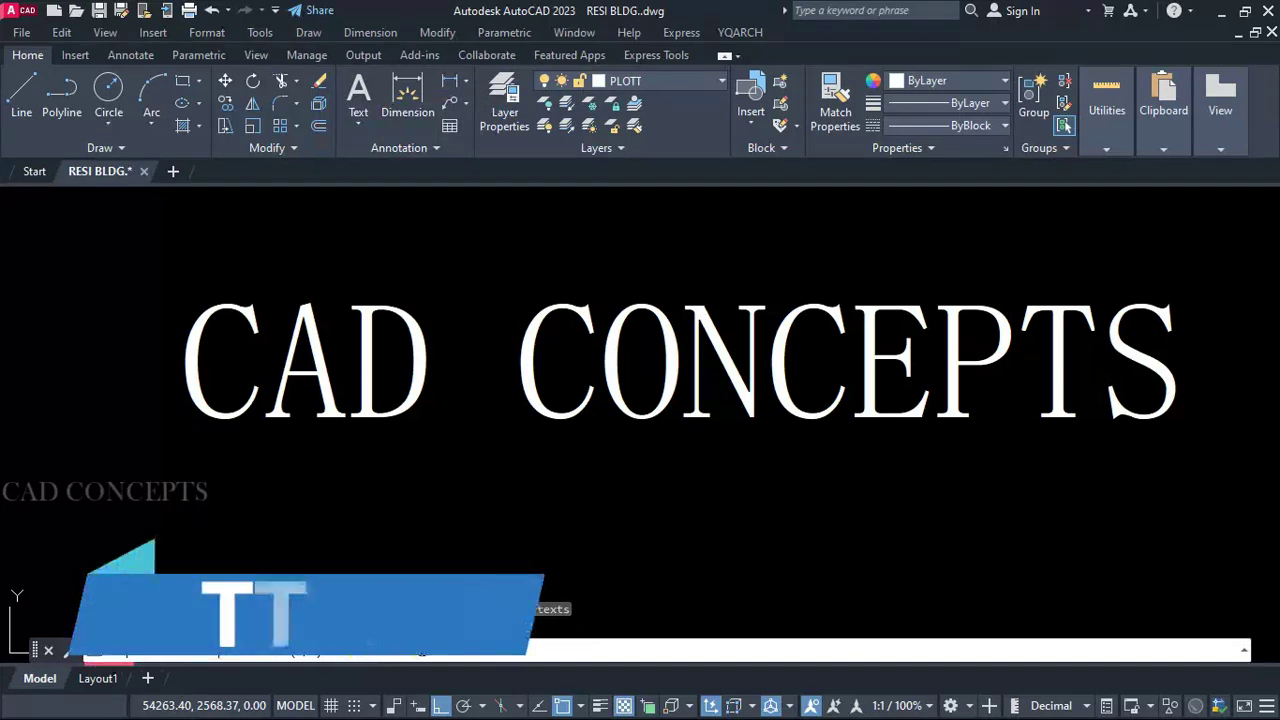
{"action": "left_click", "coordinate": [384, 418]}
{"action": "scroll", "coordinate": [384, 420], "scroll_direction": "down", "scroll_amount": 1}
{"action": "key", "text": "Return"}
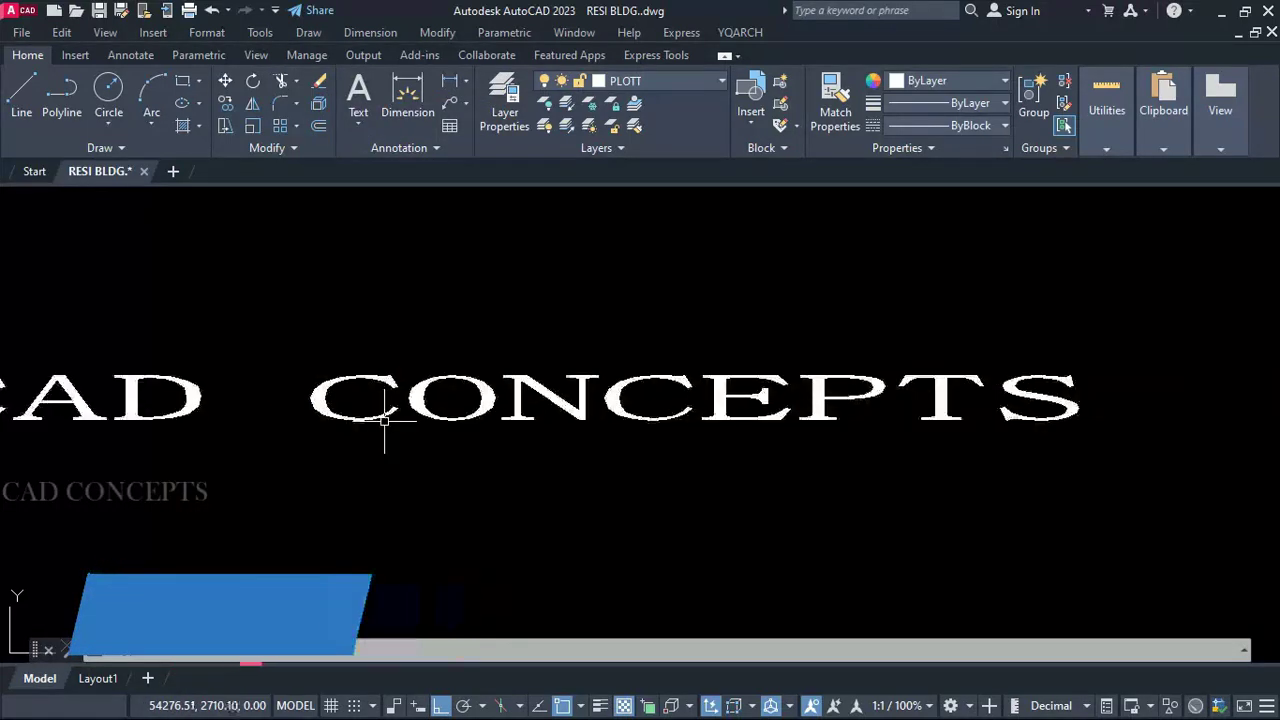
Step: Set the aspect ratio of the CAD CONCEPTS text to 2 with TTW
{"action": "key", "text": "space"}
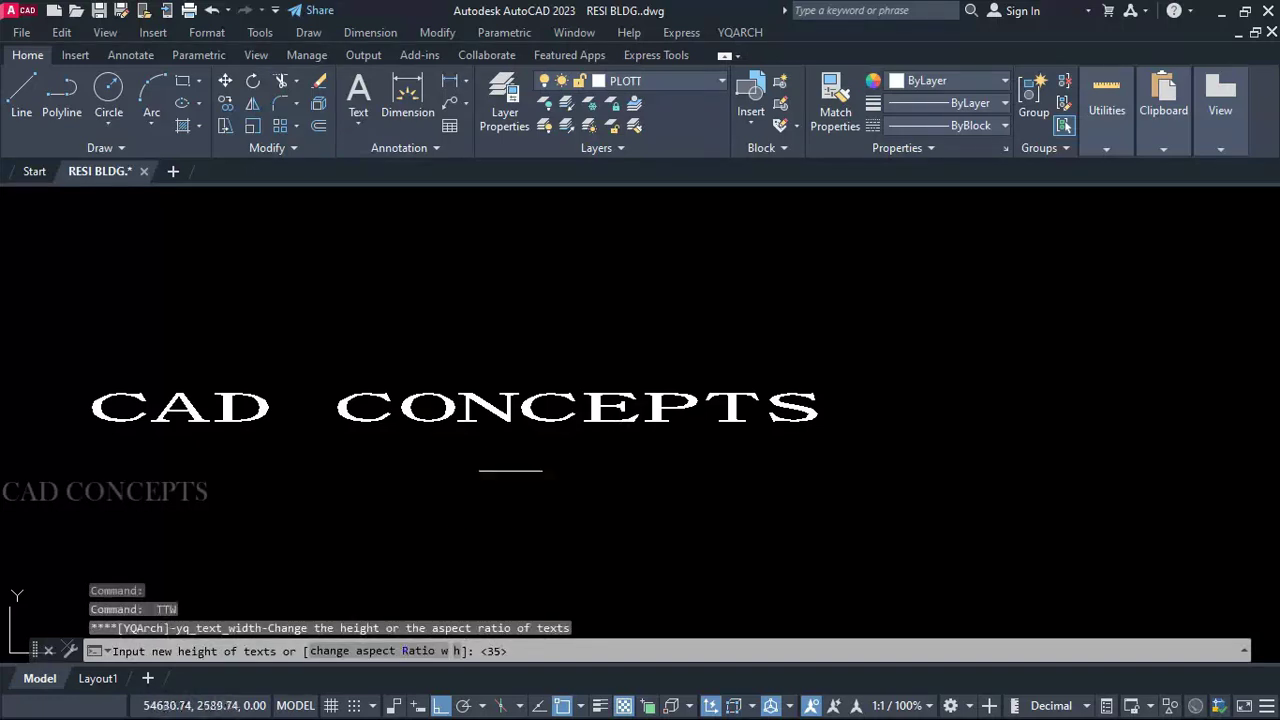
{"action": "left_click", "coordinate": [424, 651]}
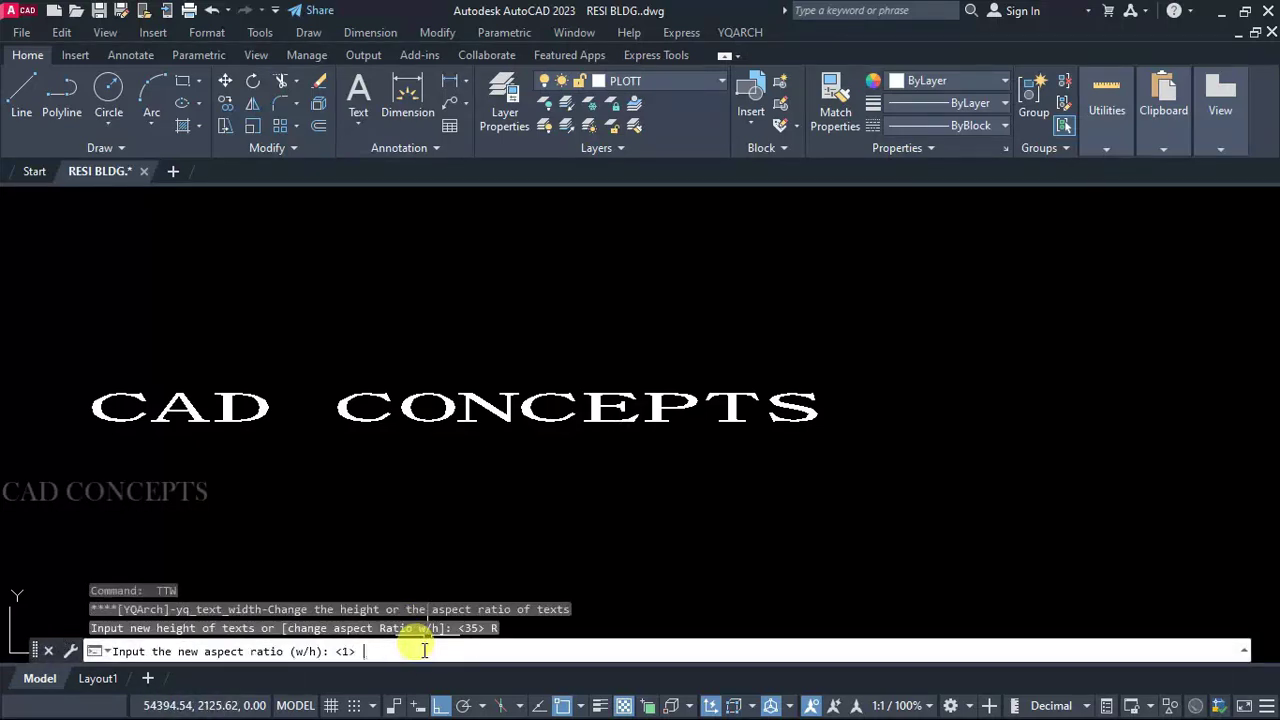
{"action": "type", "text": "2"}
{"action": "key", "text": "Return"}
{"action": "left_click", "coordinate": [410, 421]}
{"action": "key", "text": "Return"}
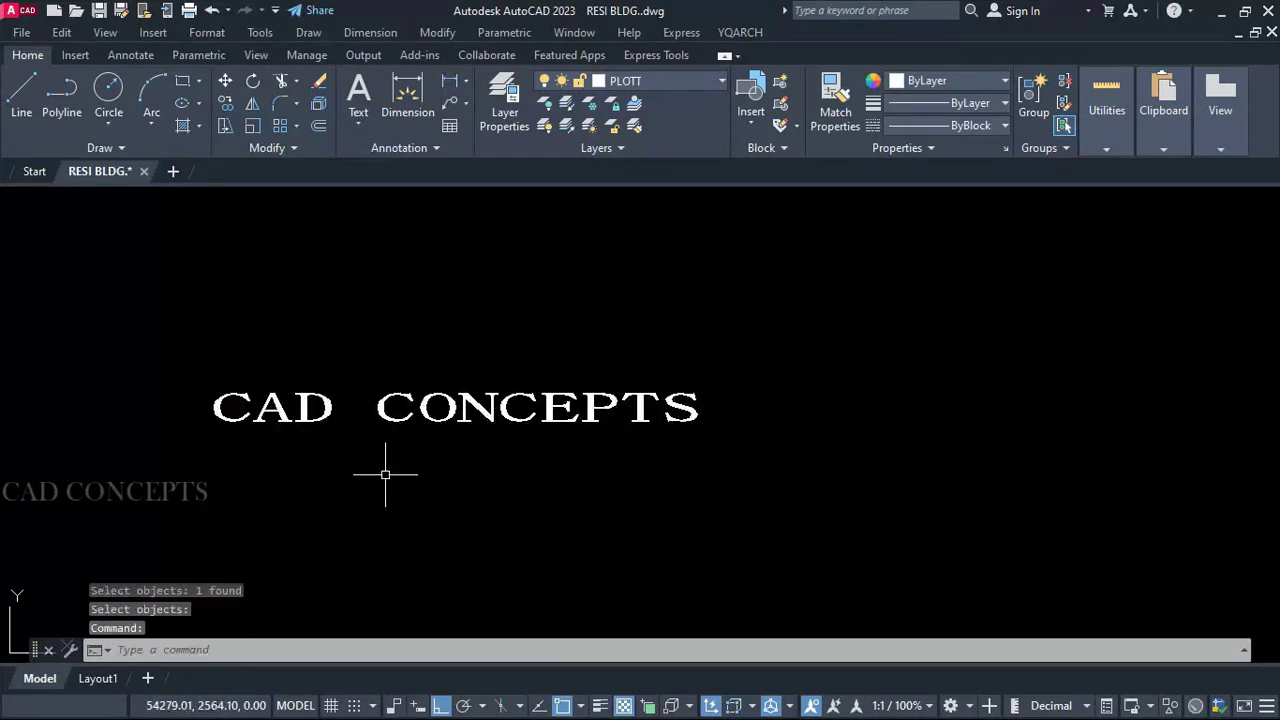
Step: Narrow the CAD CONCEPTS text to an aspect ratio of 0.4 with TTW
{"action": "key", "text": "space"}
{"action": "left_click", "coordinate": [420, 650]}
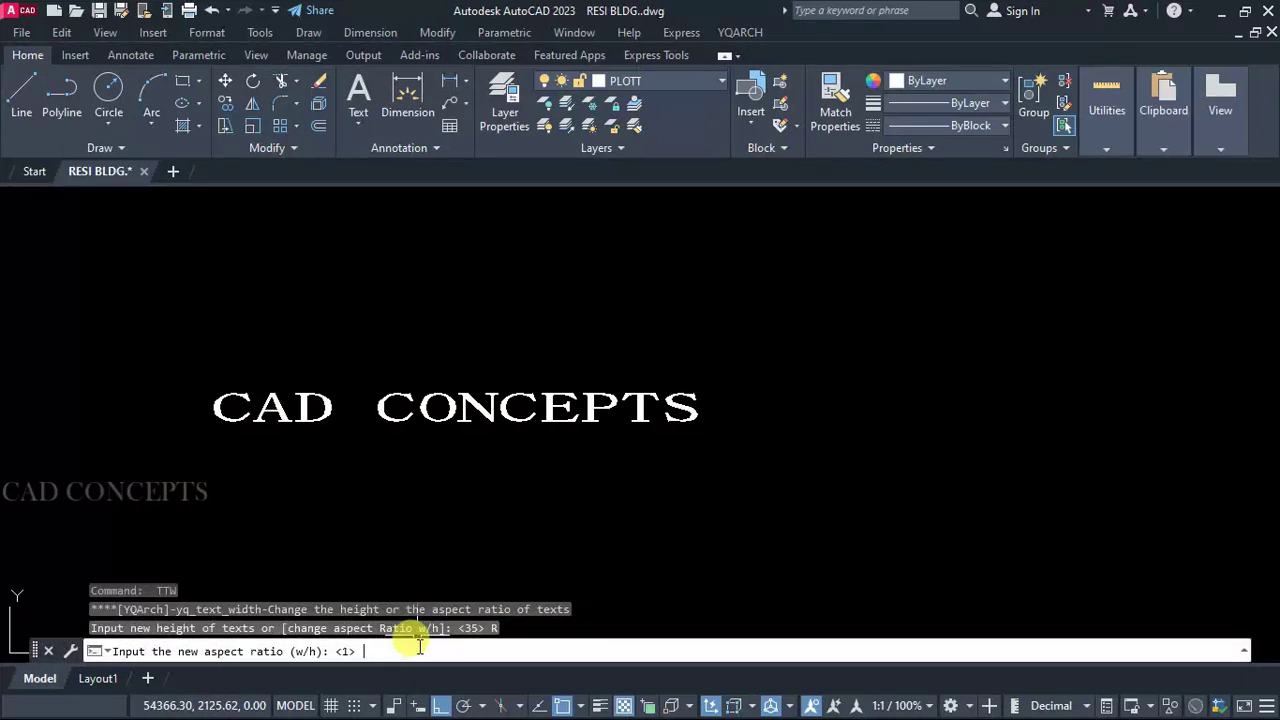
{"action": "type", "text": ".4"}
{"action": "key", "text": "Return"}
{"action": "left_click", "coordinate": [322, 392]}
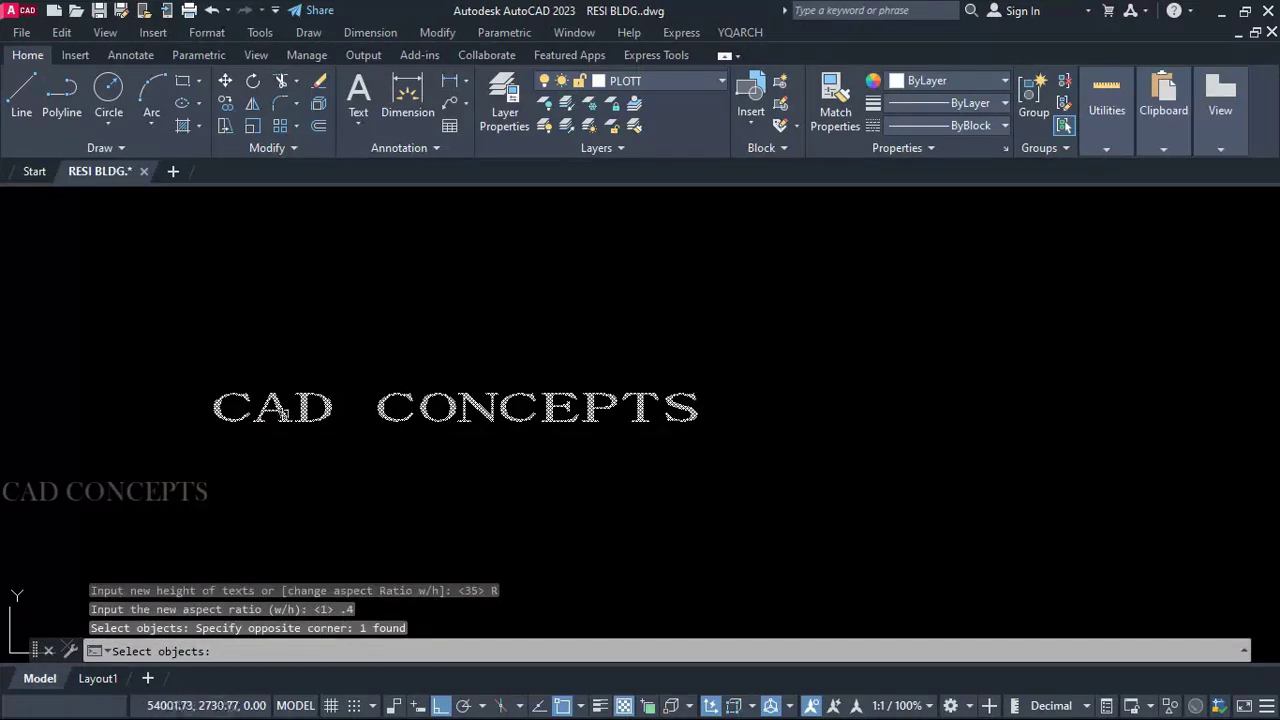
{"action": "key", "text": "Return"}
Step: Set the aspect ratio of the CAD CONCEPTS text to 1 with TTW
{"action": "scroll", "coordinate": [470, 445], "scroll_direction": "up", "scroll_amount": 3}
{"action": "key", "text": "space"}
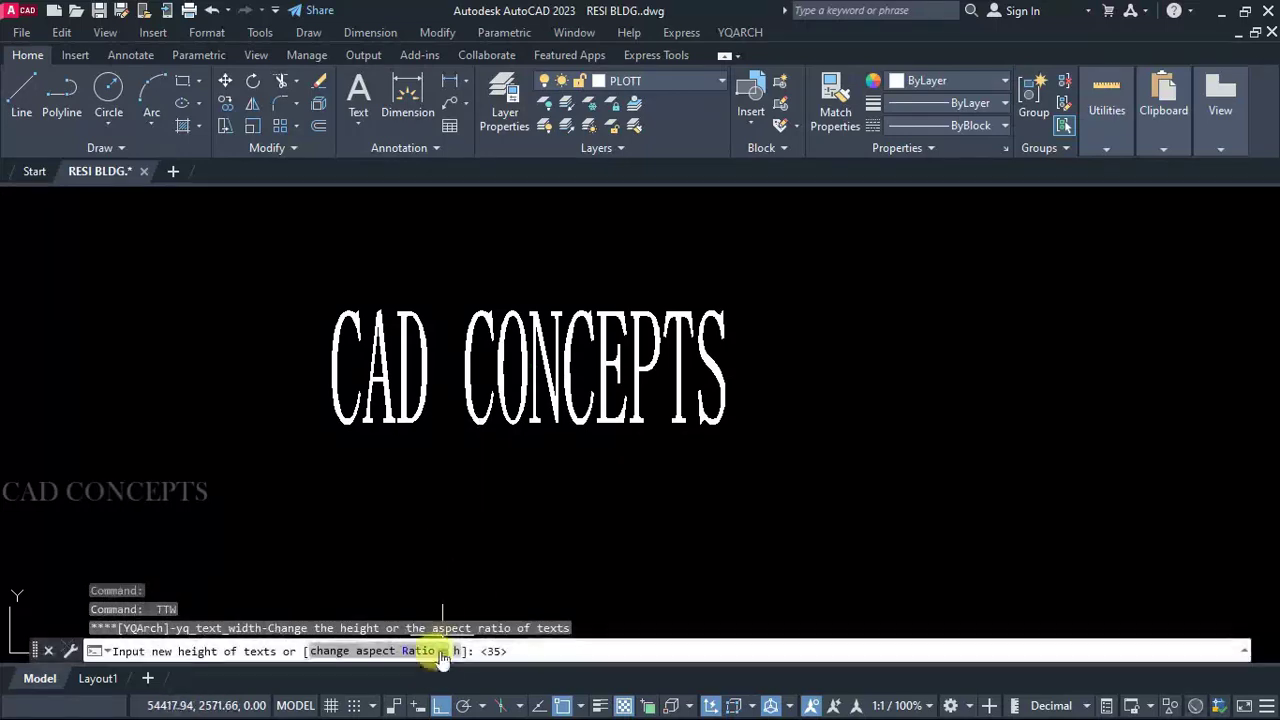
{"action": "left_click", "coordinate": [420, 650]}
{"action": "type", "text": "1"}
{"action": "key", "text": "Return"}
{"action": "left_click", "coordinate": [483, 426]}
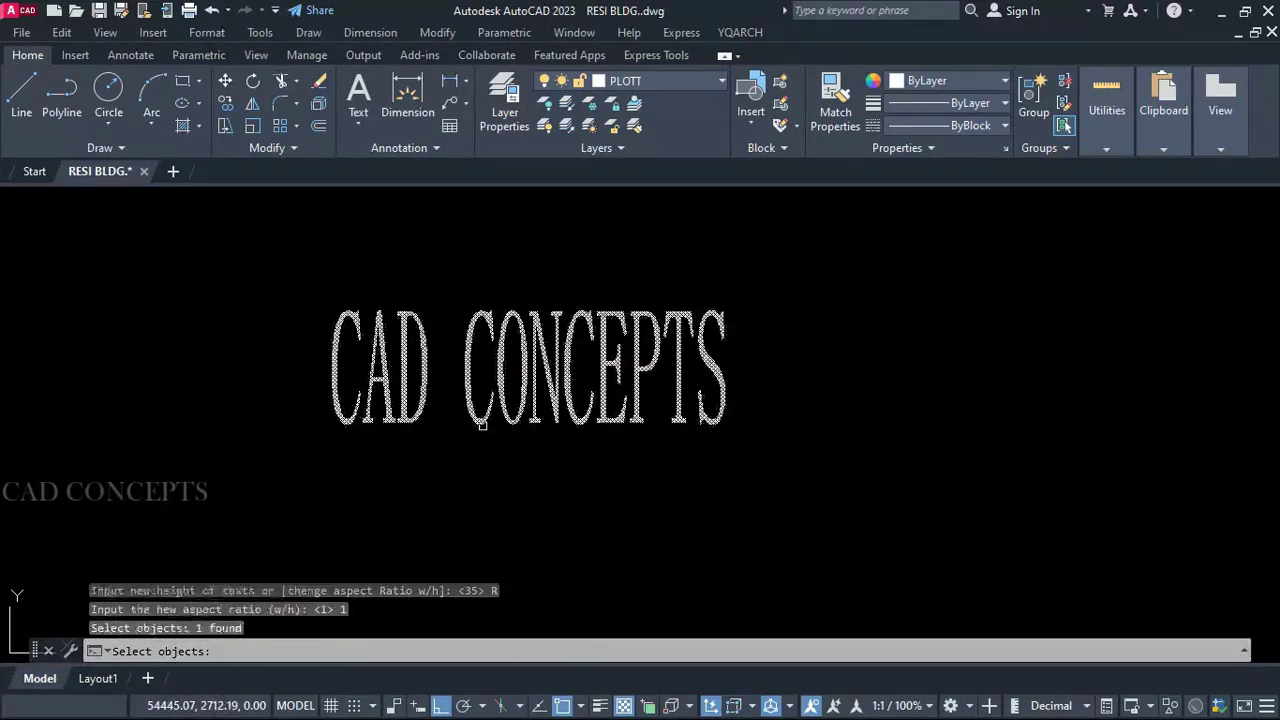
{"action": "key", "text": "Return"}
Step: Stretch the CAD CONCEPTS text to an aspect ratio of 6 with TTW
{"action": "scroll", "coordinate": [488, 445], "scroll_direction": "down", "scroll_amount": 2}
{"action": "key", "text": "space"}
{"action": "left_click", "coordinate": [430, 650]}
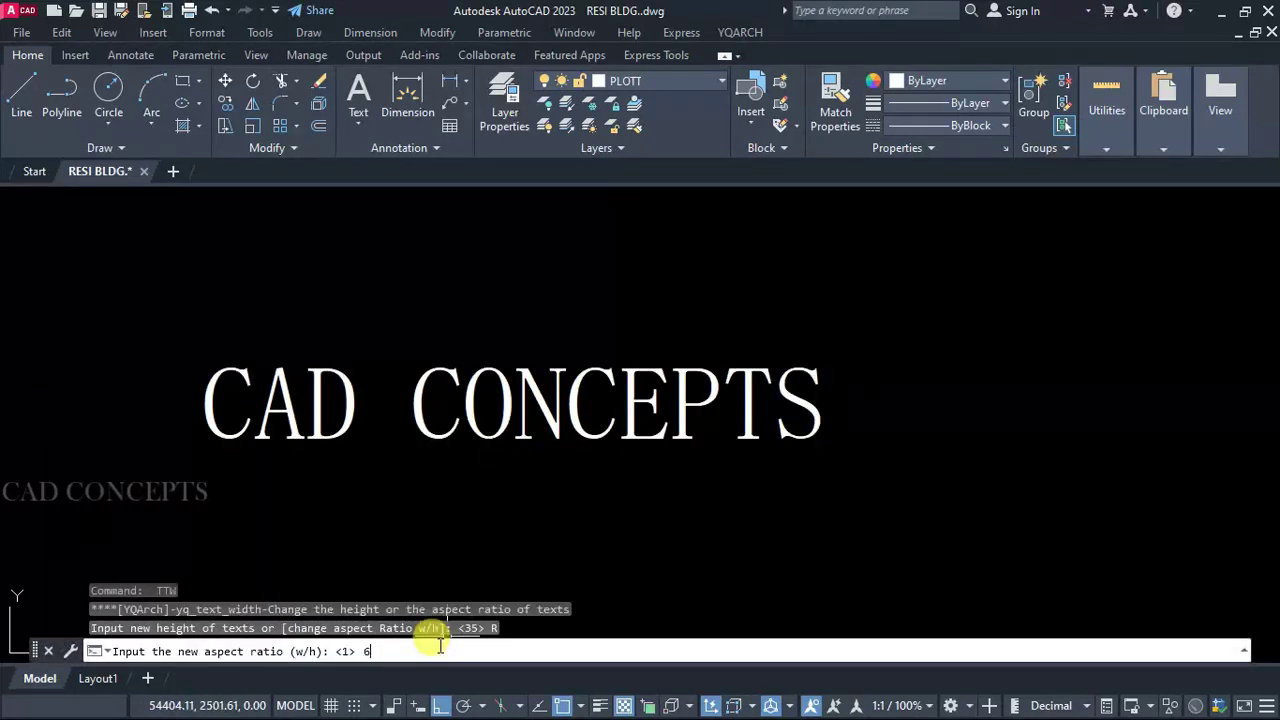
{"action": "type", "text": "6"}
{"action": "key", "text": "Return"}
{"action": "left_click", "coordinate": [512, 432]}
{"action": "key", "text": "Return"}
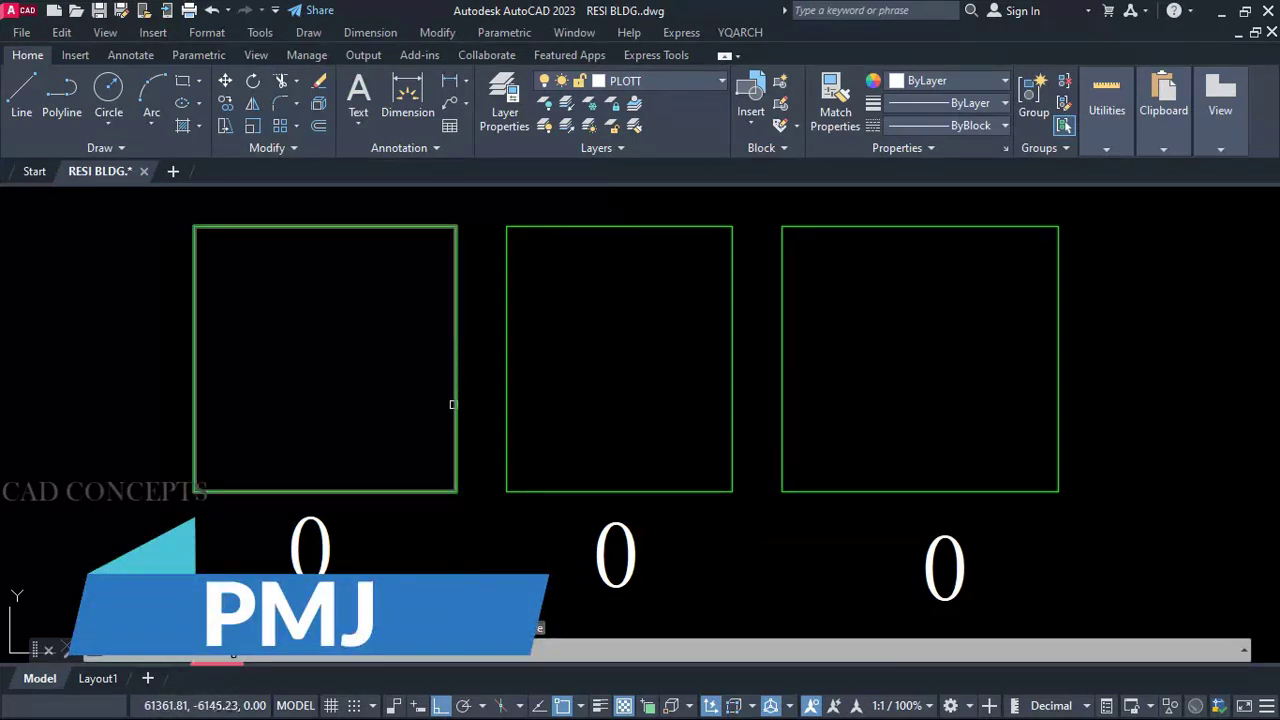
Step: Associate each 0 text with the area of the green rectangle above it using the PMJ command
{"action": "left_click", "coordinate": [338, 540]}
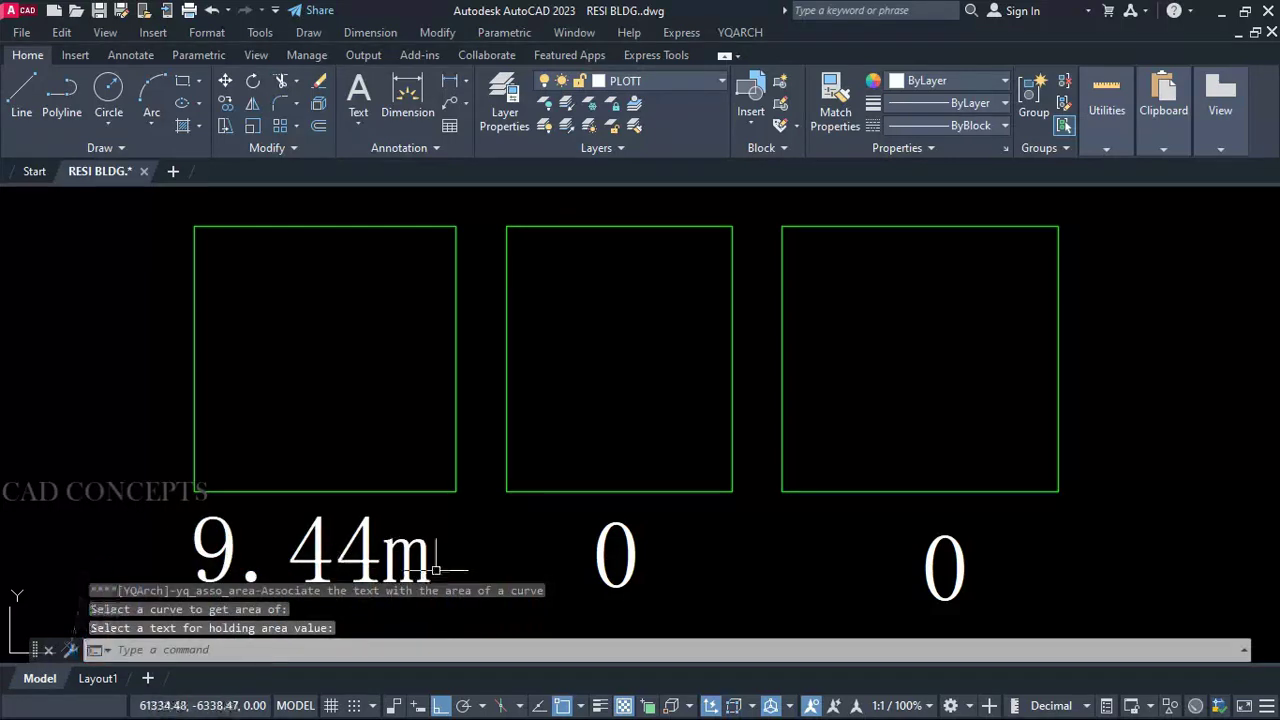
{"action": "key", "text": "Return"}
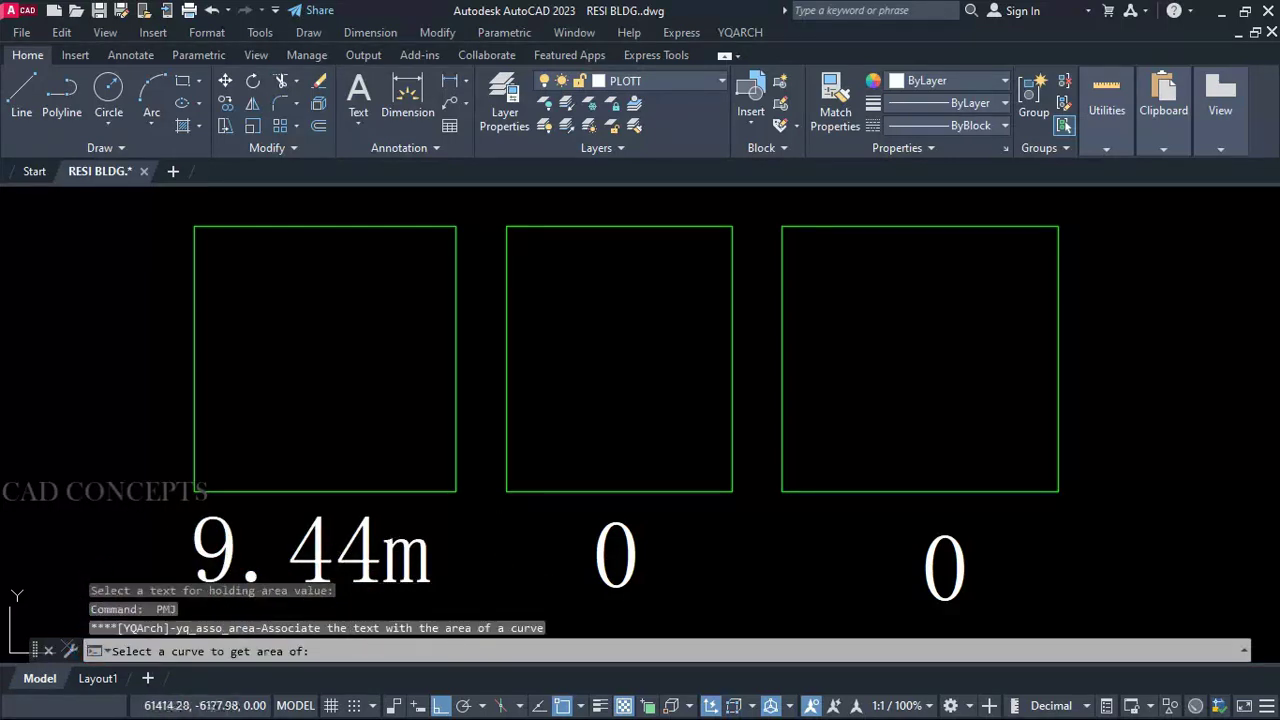
{"action": "left_click", "coordinate": [575, 226]}
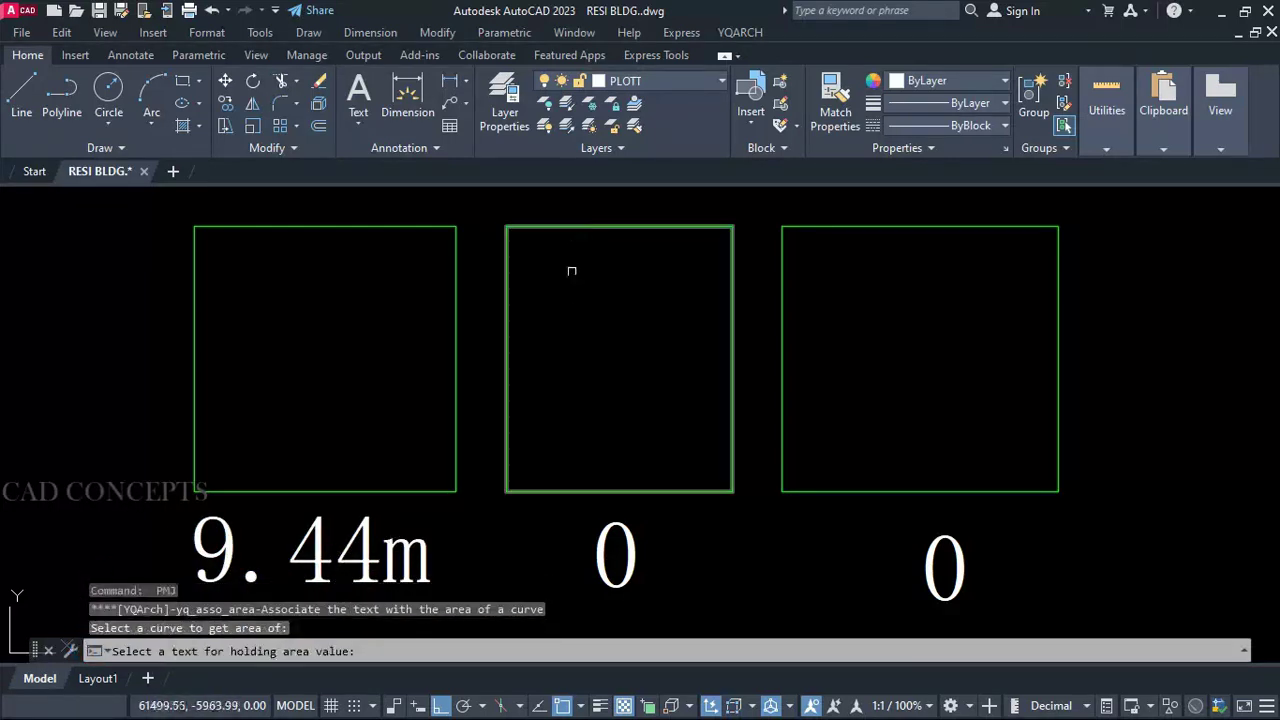
{"action": "left_click", "coordinate": [595, 521]}
{"action": "key", "text": "Return"}
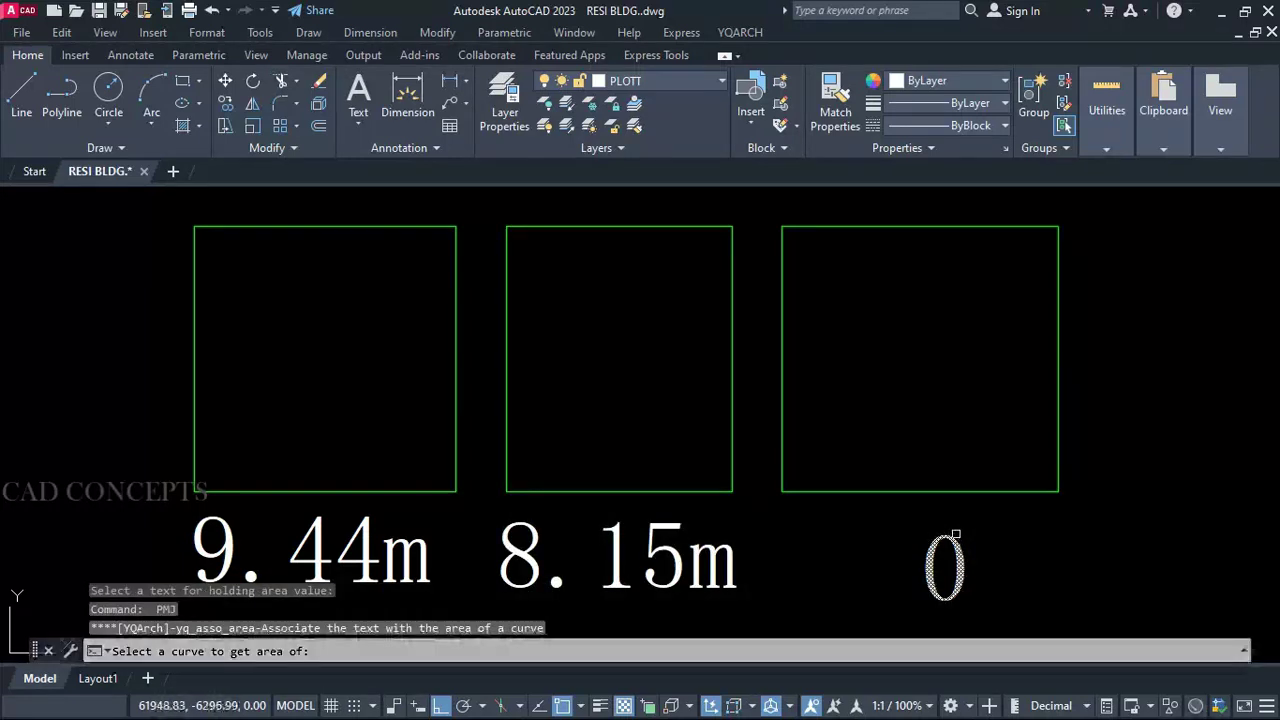
{"action": "left_click", "coordinate": [943, 229]}
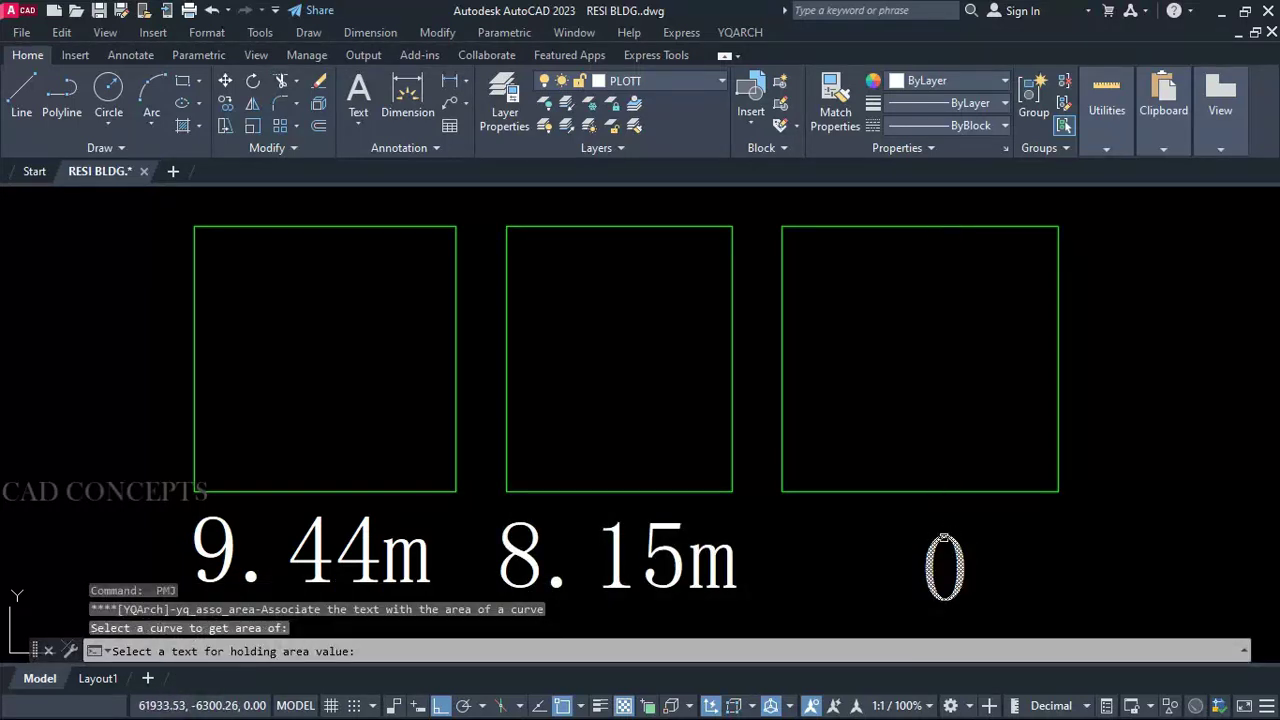
{"action": "left_click", "coordinate": [944, 540]}
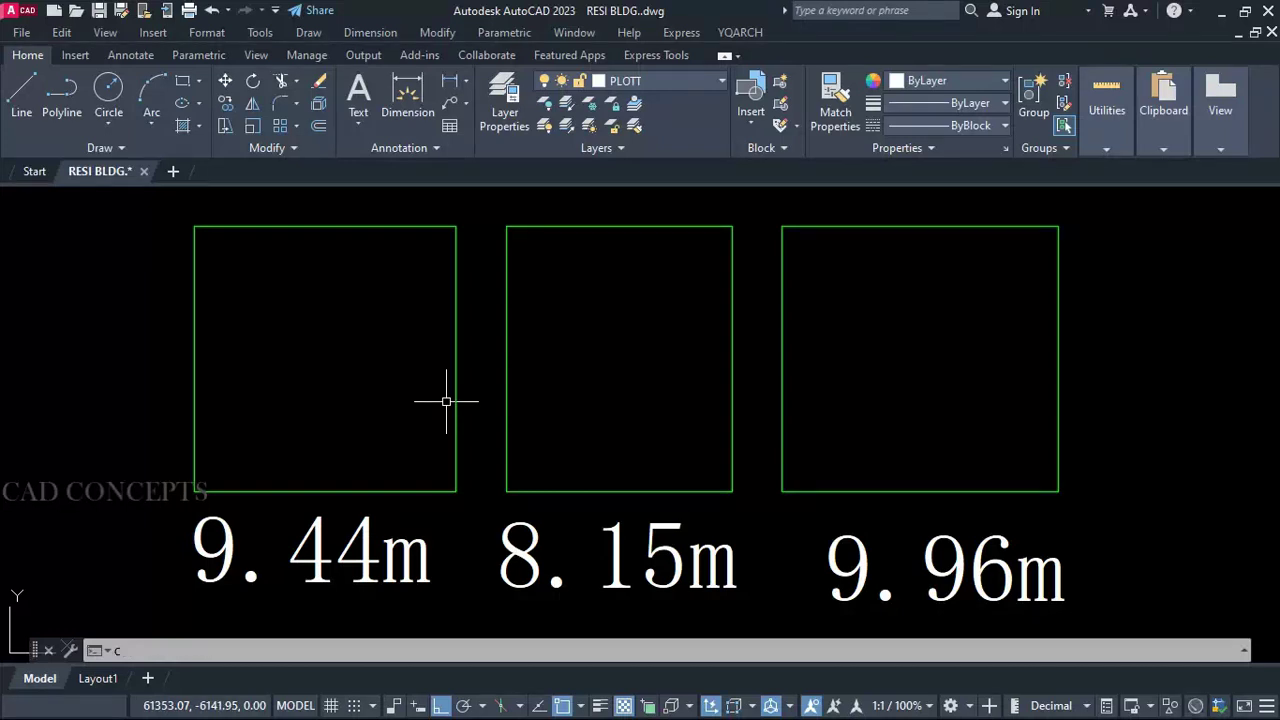
Step: Draw a circle in the left rectangle, a tall ellipse in the middle one and a stepped polyline with an arc in the right one
{"action": "key", "text": "Return"}
{"action": "left_click", "coordinate": [335, 353]}
{"action": "left_click", "coordinate": [378, 398]}
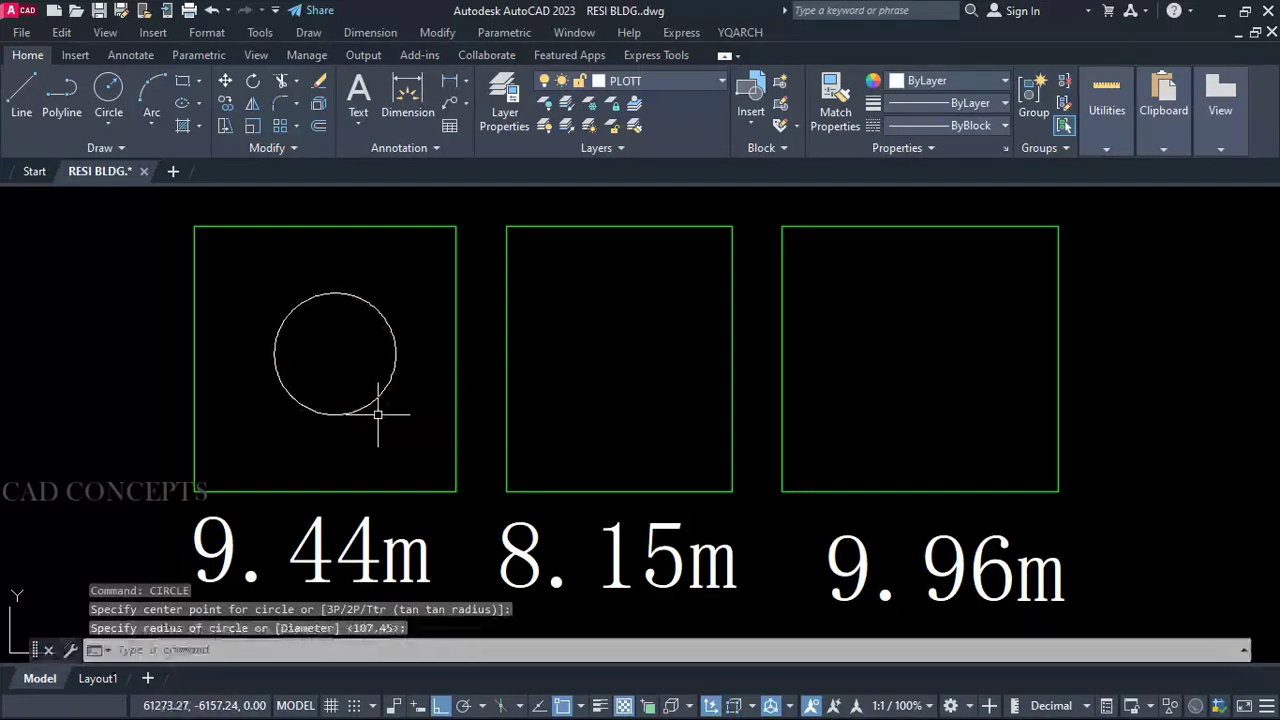
{"action": "type", "text": "E"}
{"action": "type", "text": "LLI"}
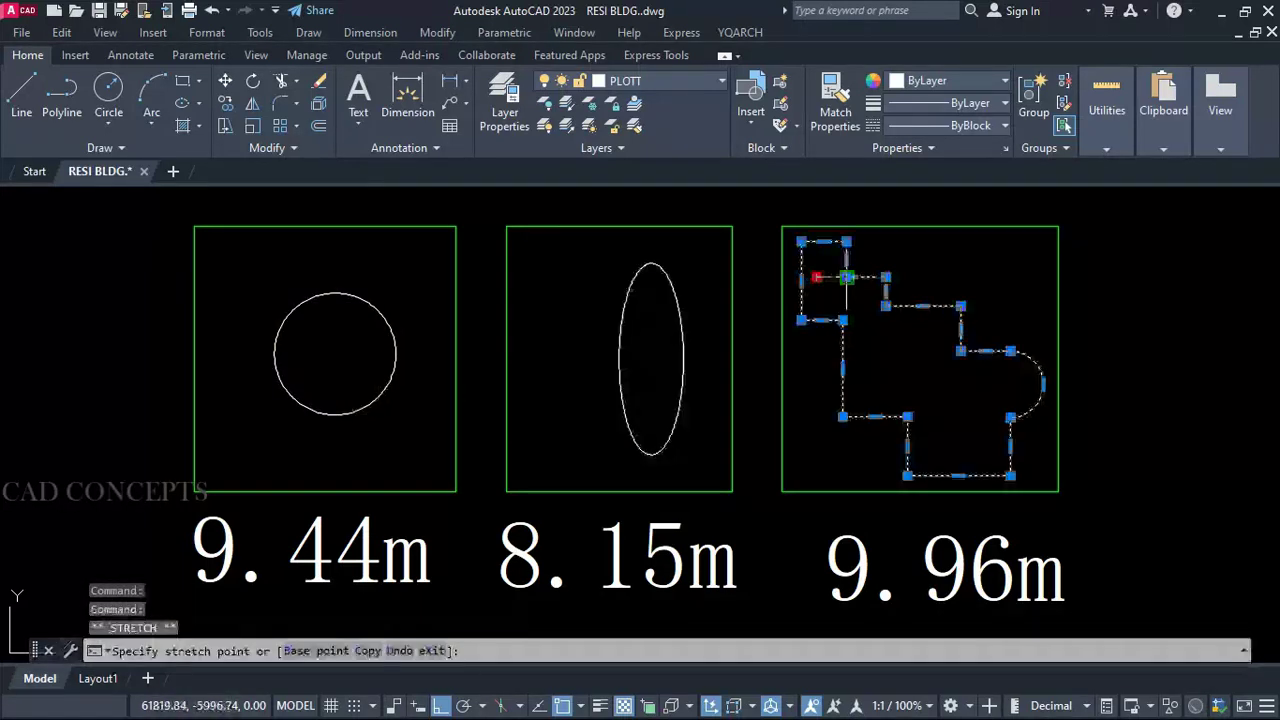
{"action": "key", "text": "Escape"}
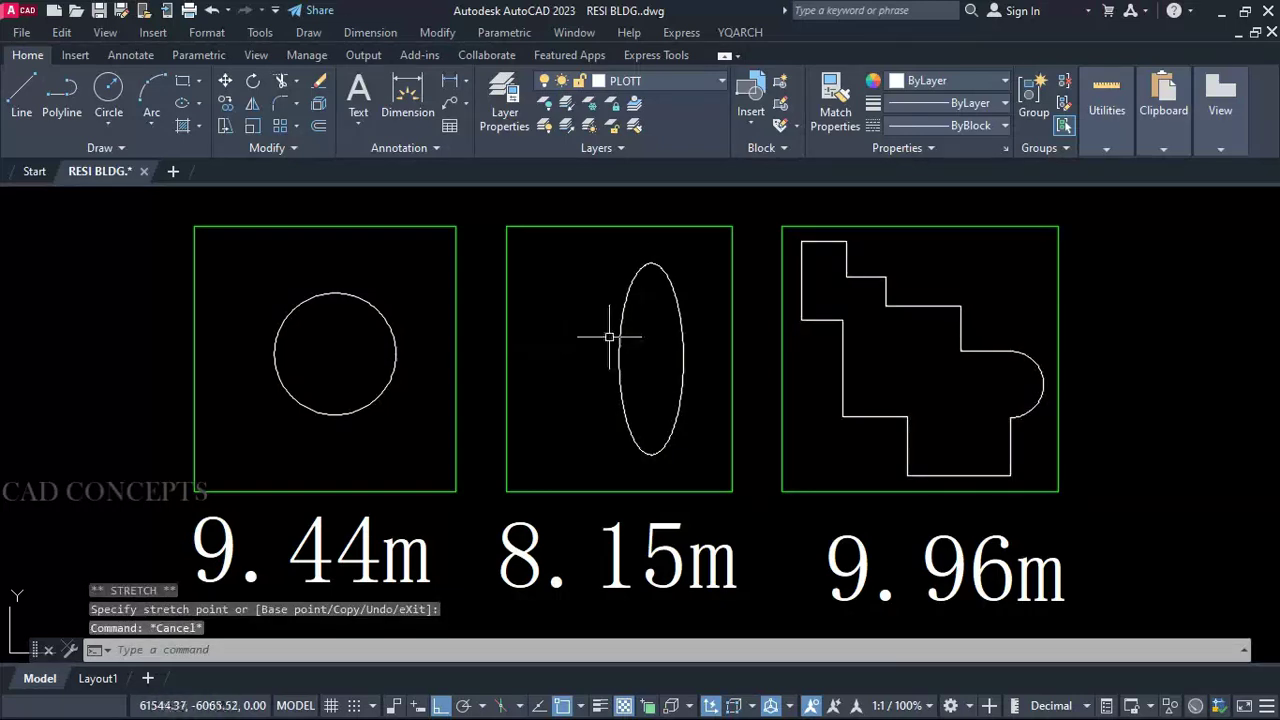
Step: Relink the three area texts to the circle, the tall ellipse and the stepped polyline above them using the PMJ command
{"action": "type", "text": "P"}
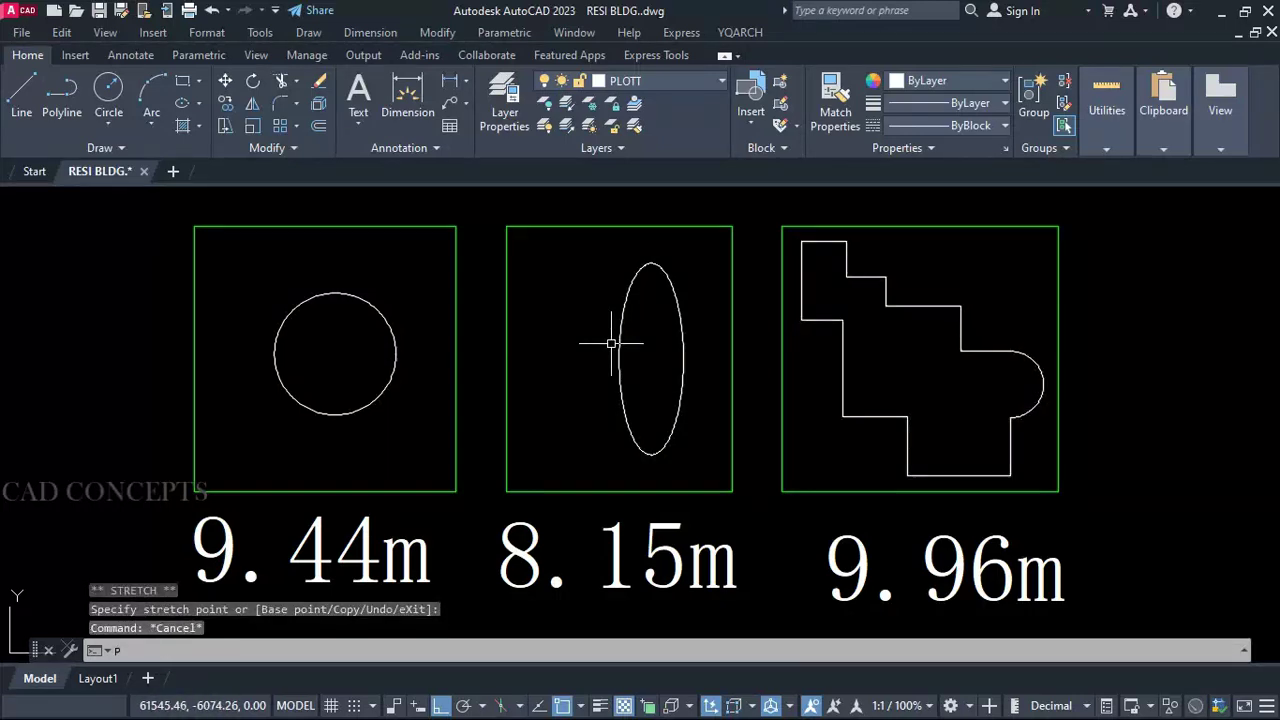
{"action": "type", "text": "MJ"}
{"action": "key", "text": "Return"}
{"action": "left_click", "coordinate": [387, 389]}
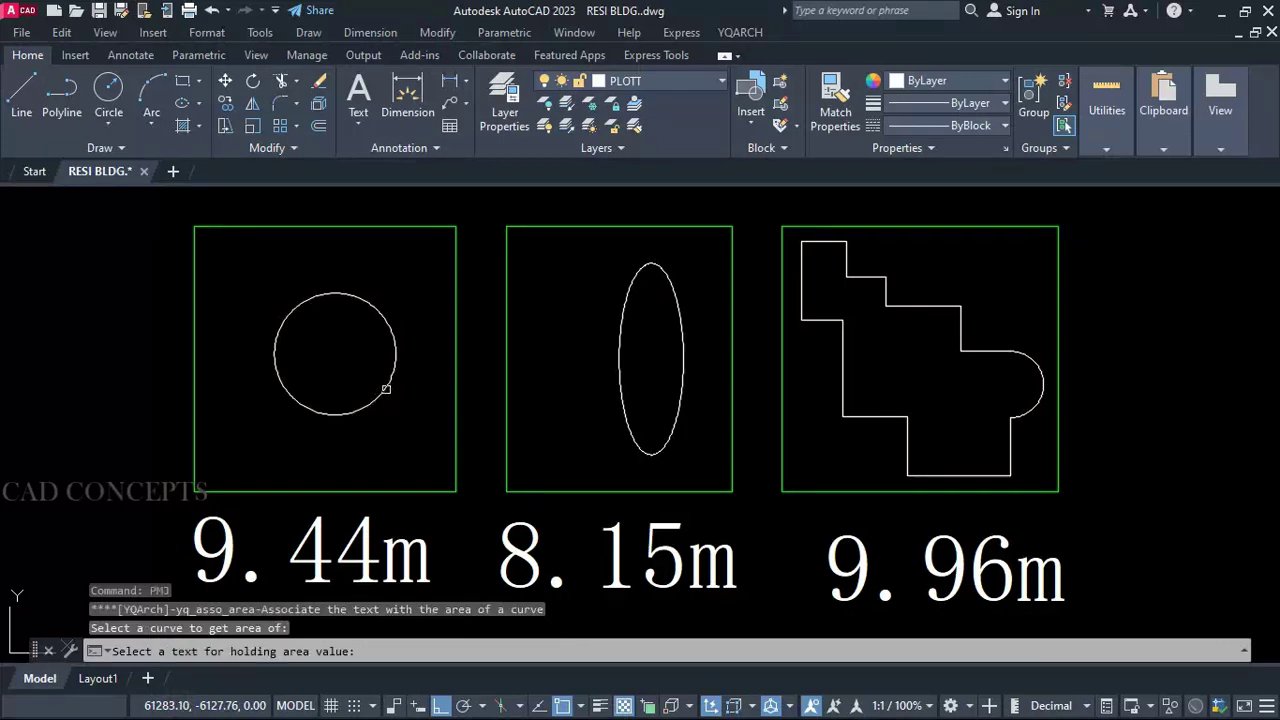
{"action": "left_click", "coordinate": [371, 523]}
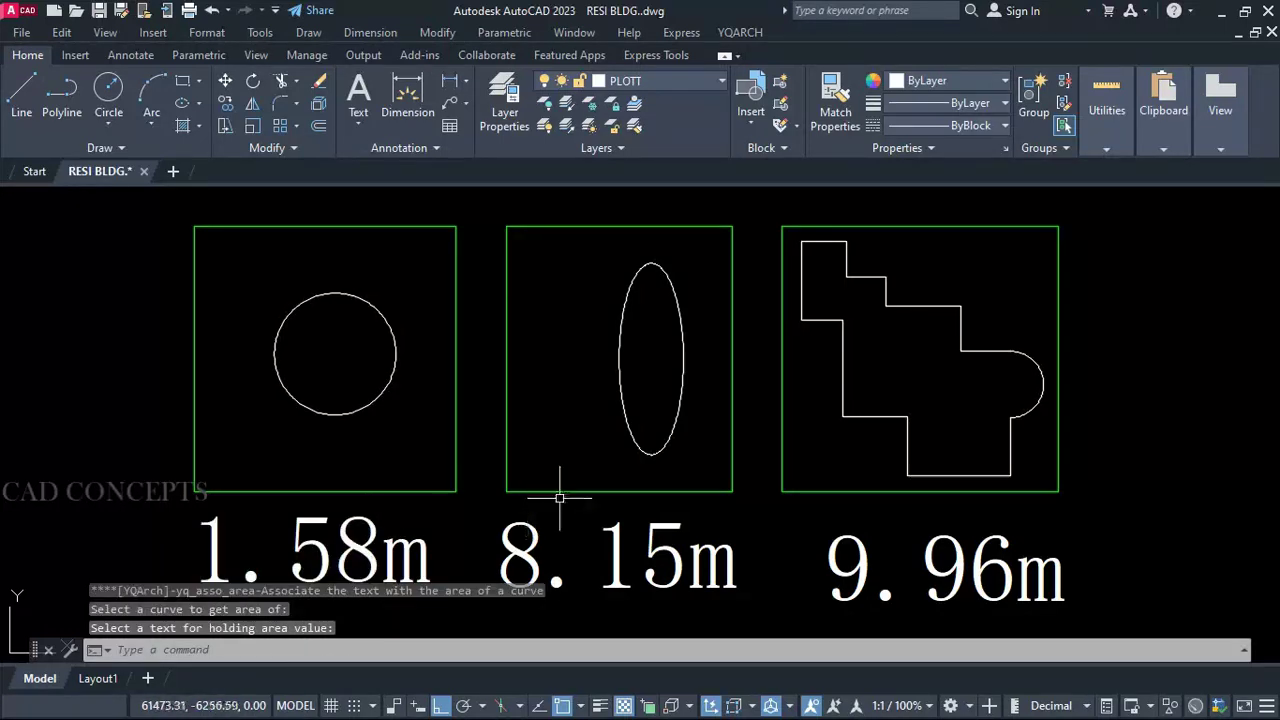
{"action": "key", "text": "Return"}
{"action": "left_click", "coordinate": [626, 420]}
{"action": "left_click", "coordinate": [666, 524]}
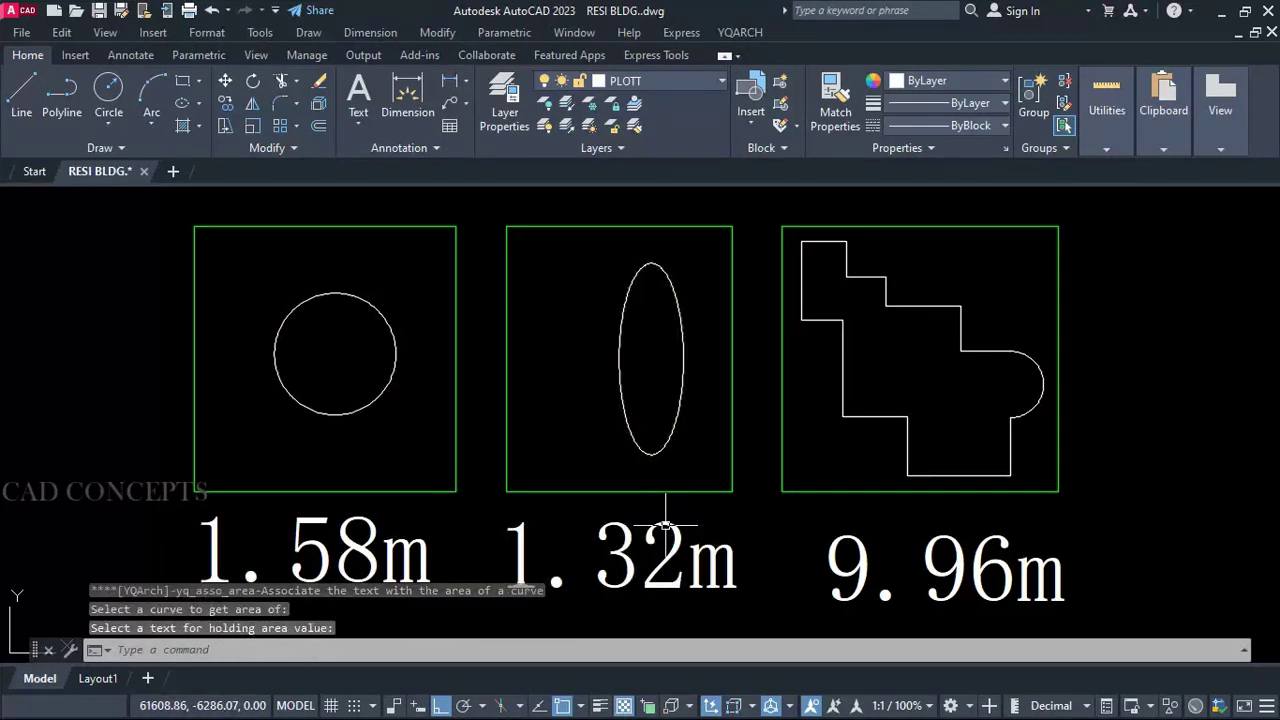
{"action": "key", "text": "Return"}
{"action": "left_click", "coordinate": [844, 322]}
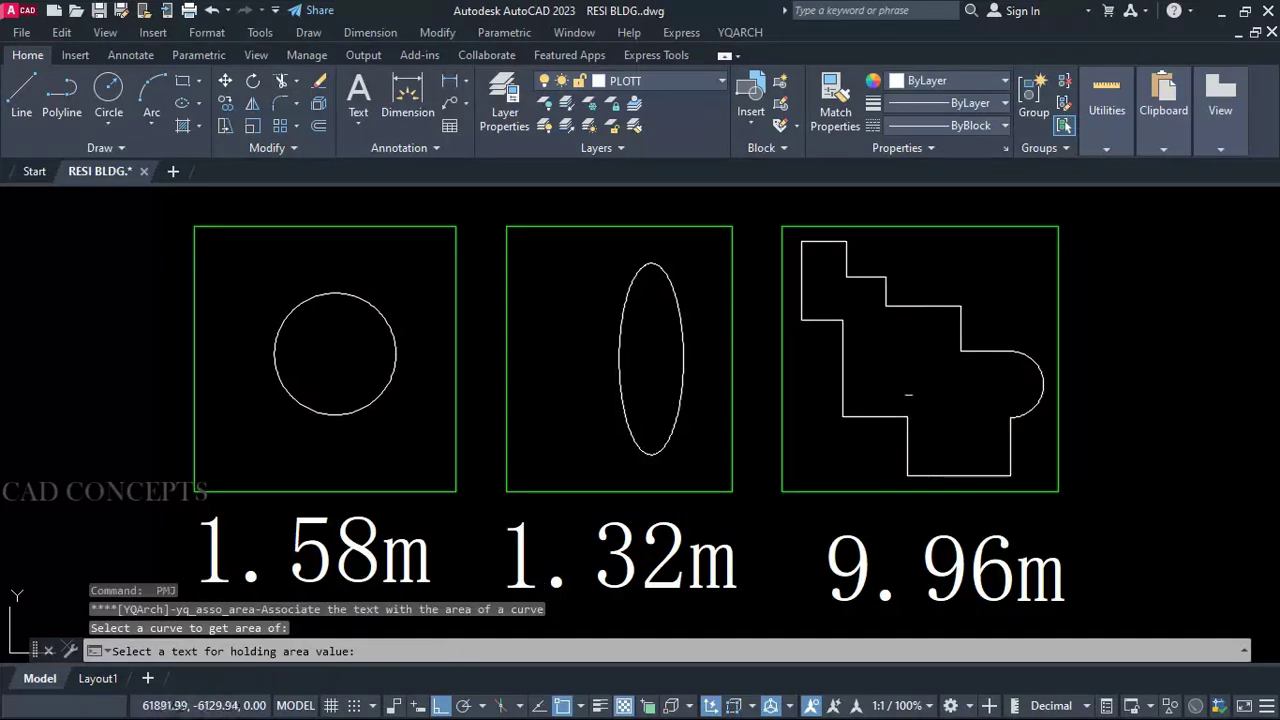
{"action": "left_click", "coordinate": [945, 534]}
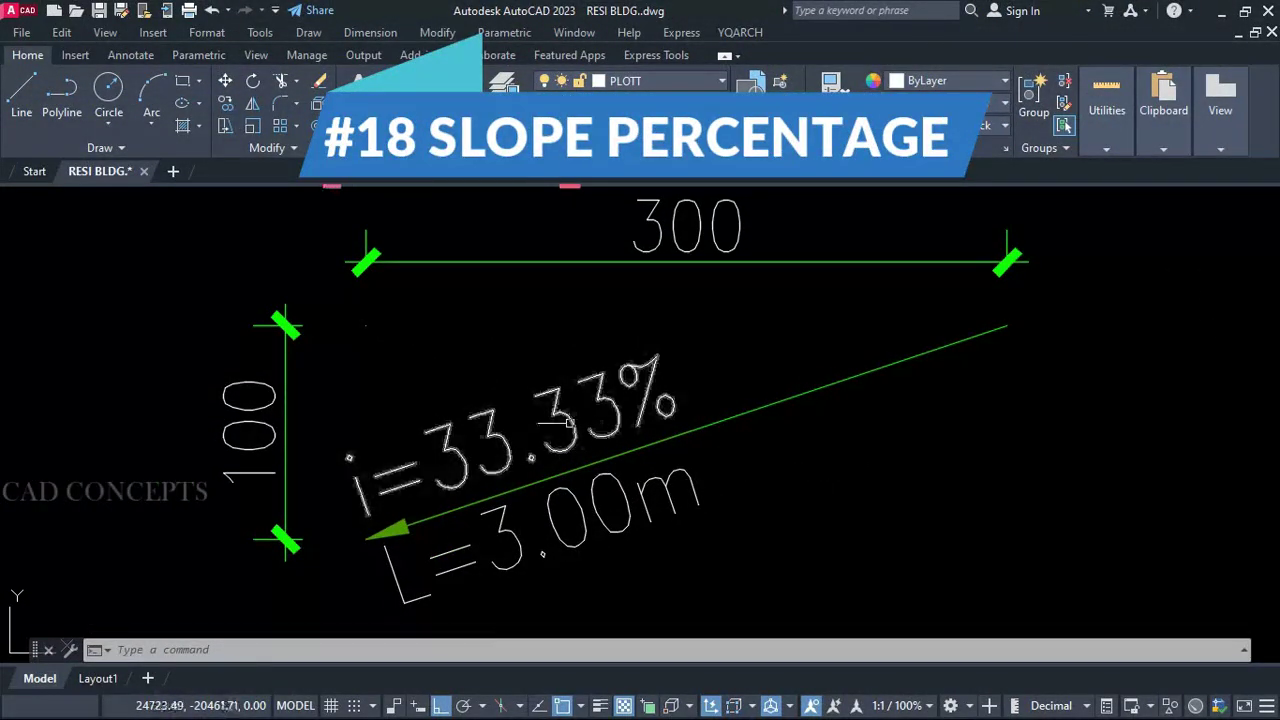
Step: Delete the slope arrow, its i= percentage text and its L= length text from the sloped line
{"action": "left_click", "coordinate": [395, 528]}
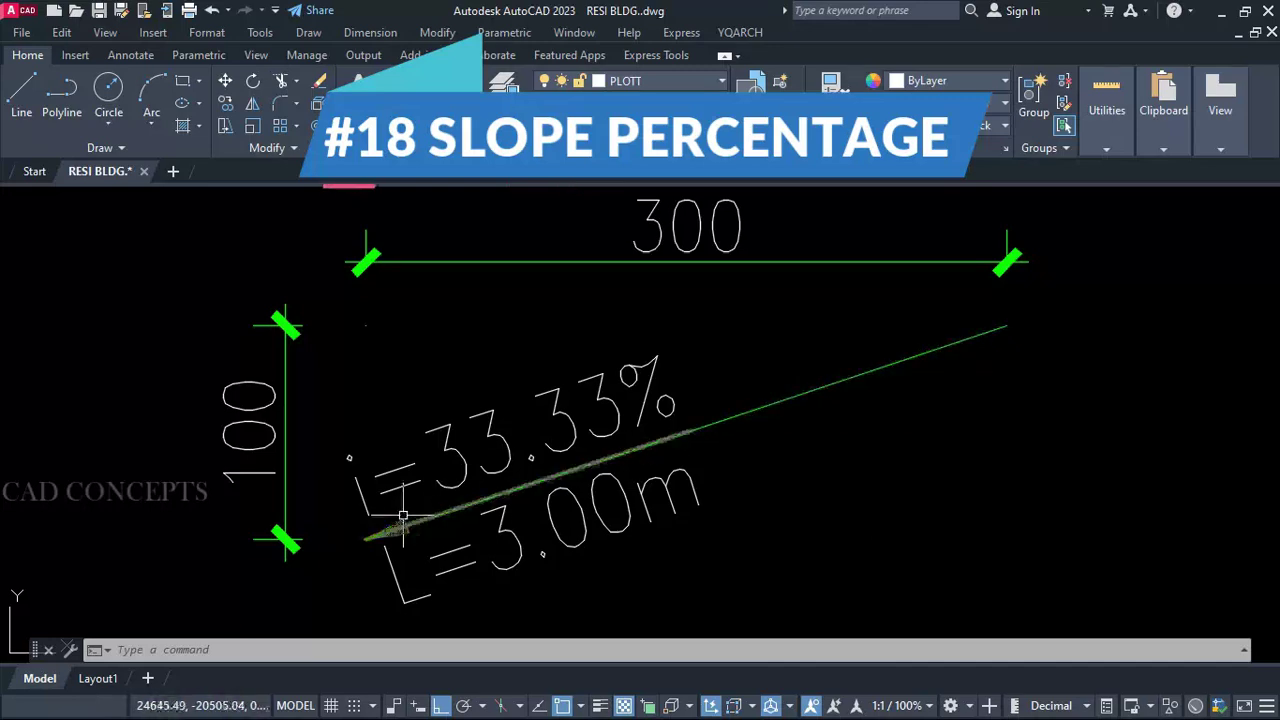
{"action": "left_click", "coordinate": [403, 484]}
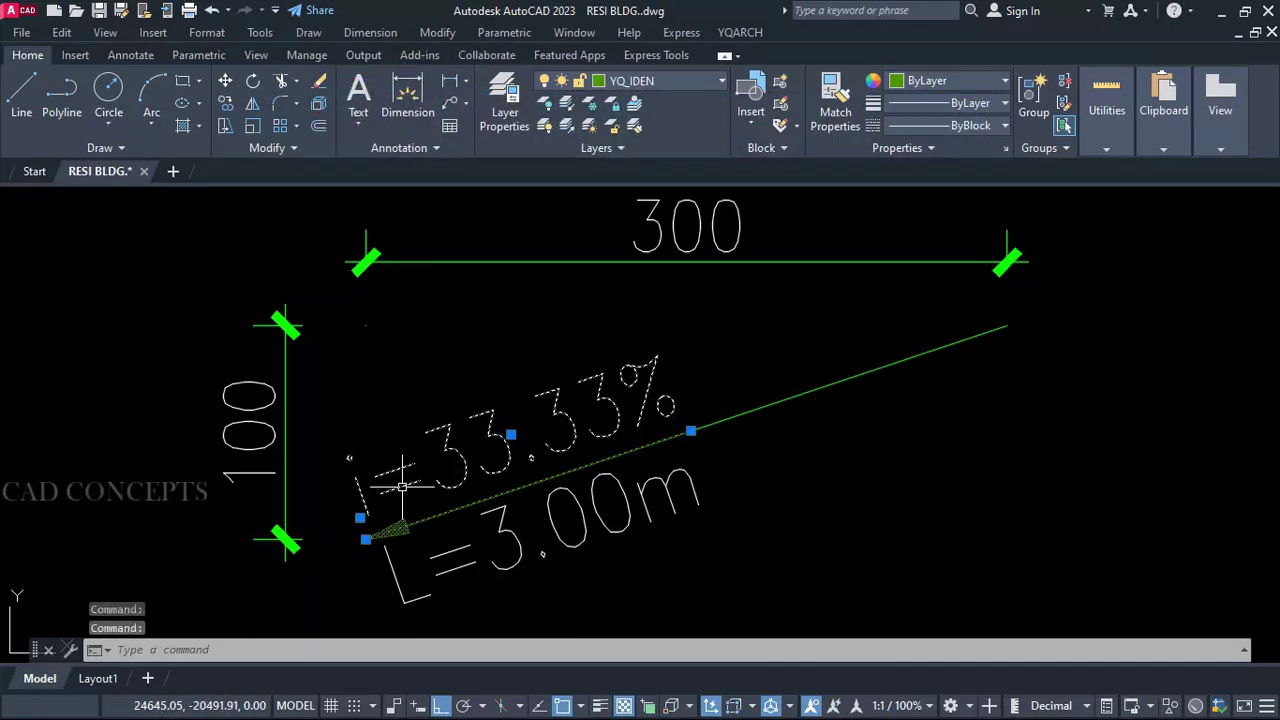
{"action": "left_click", "coordinate": [550, 518]}
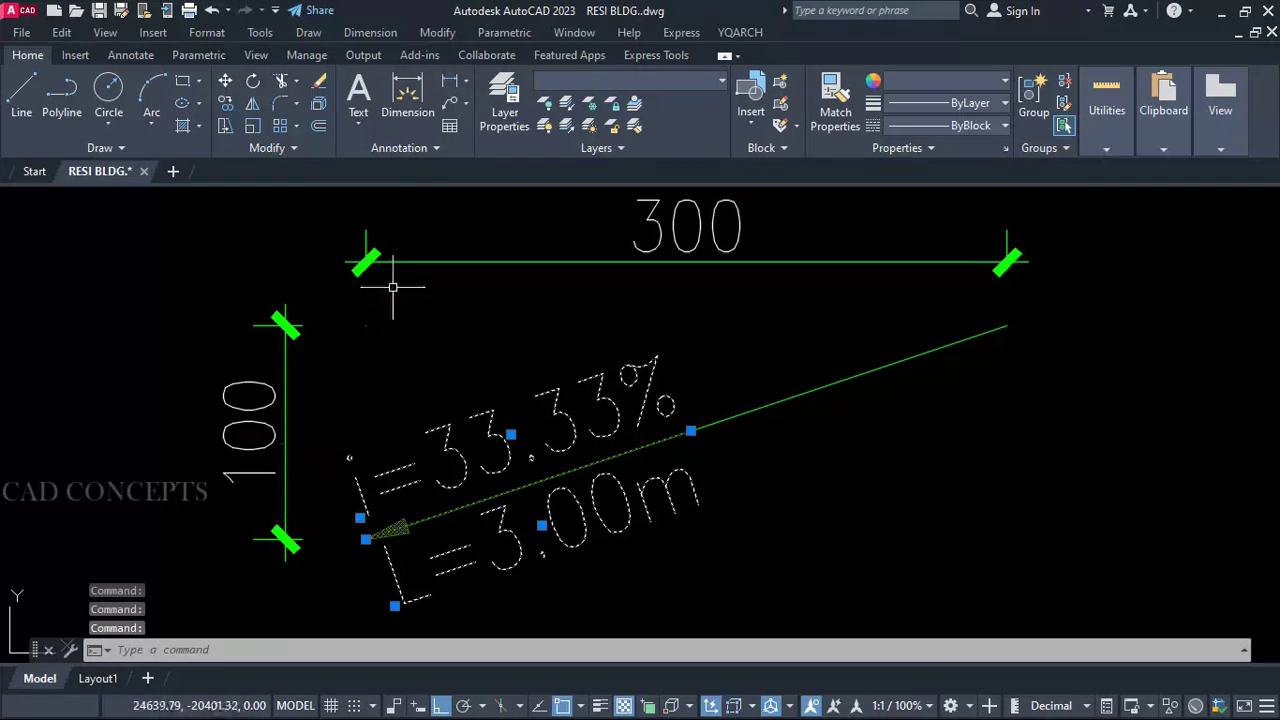
{"action": "key", "text": "Delete"}
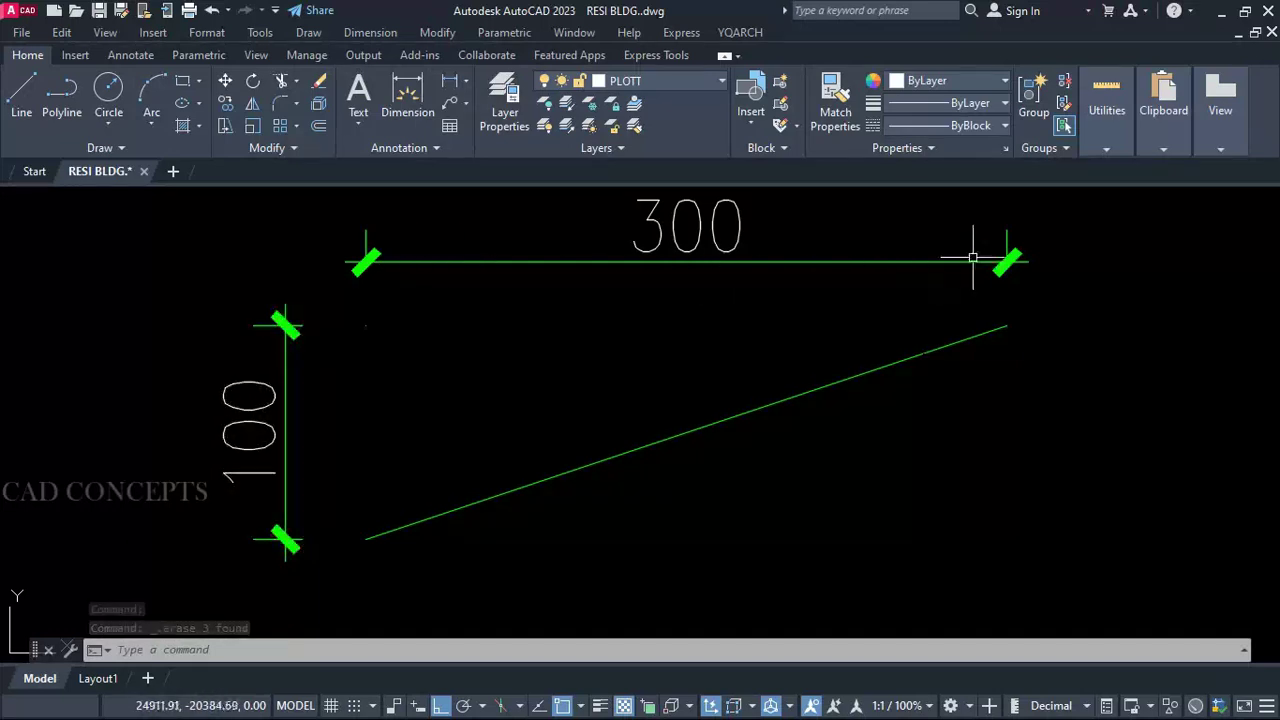
Step: Annotate the sloped line from its lower end to its upper end with the PD command, using length 300 and height 100
{"action": "type", "text": "PD"}
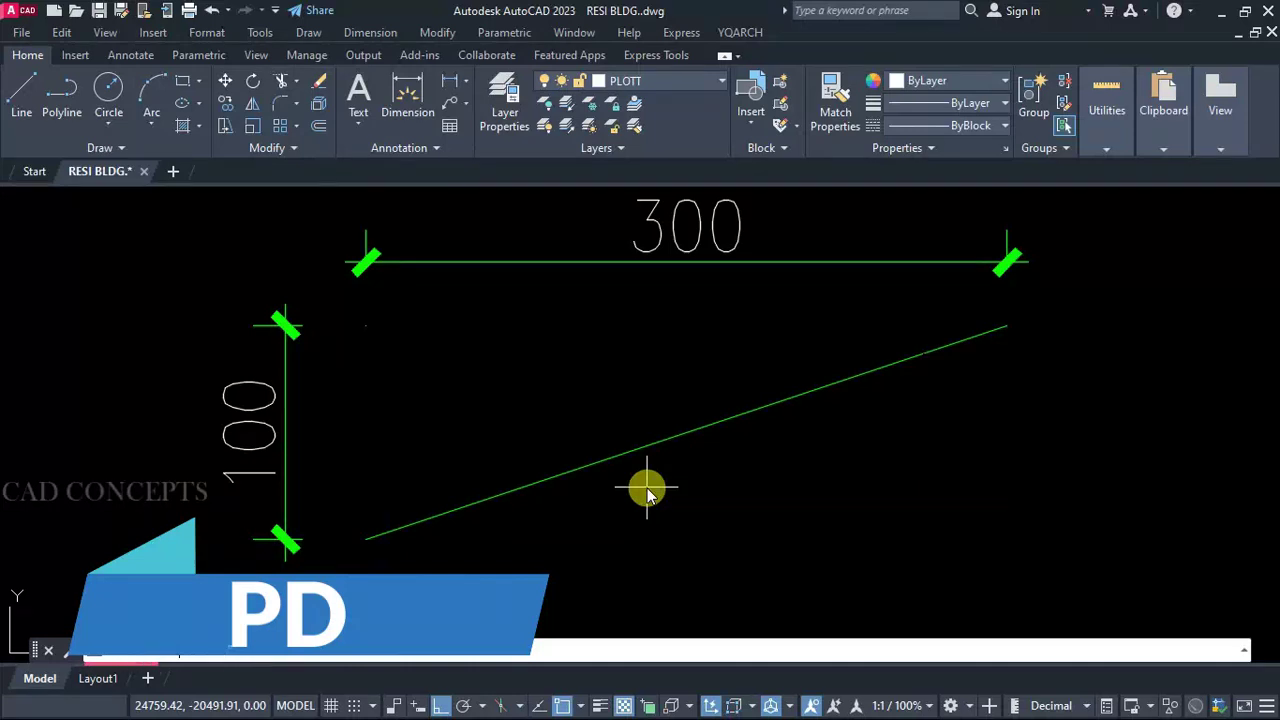
{"action": "key", "text": "Return"}
{"action": "left_click", "coordinate": [366, 539]}
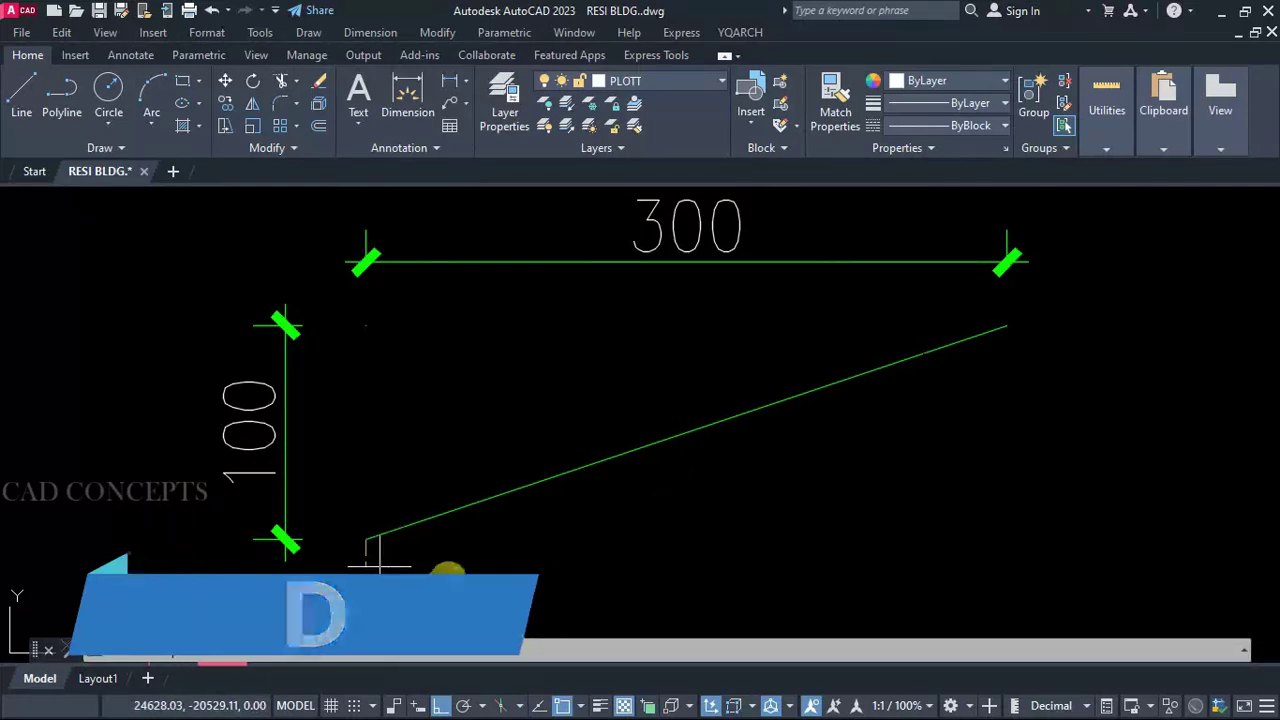
{"action": "left_click", "coordinate": [1007, 325]}
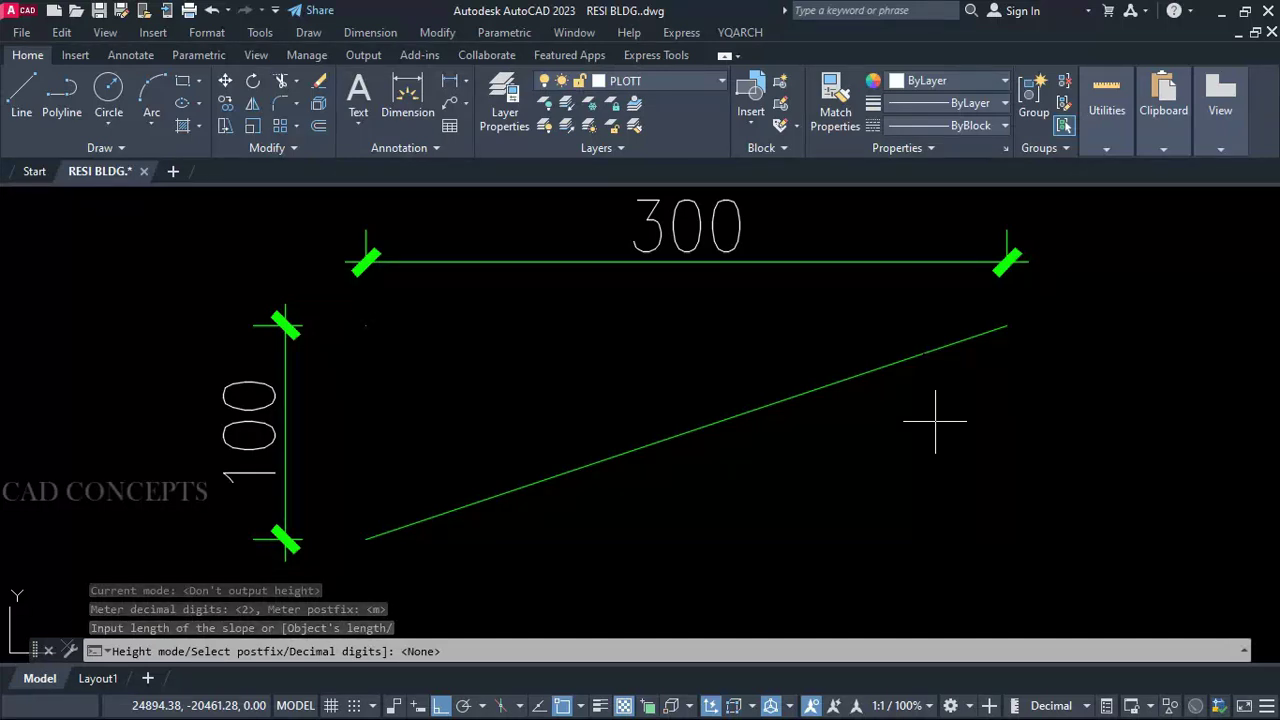
{"action": "type", "text": "300"}
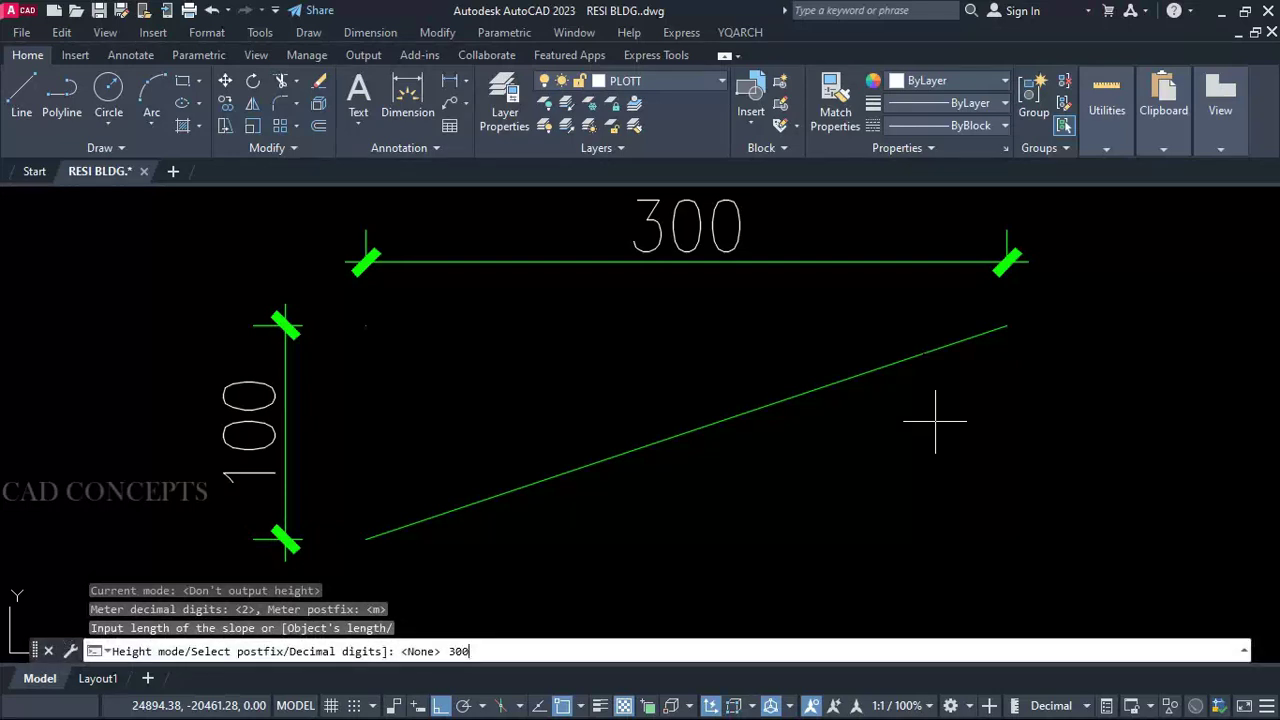
{"action": "key", "text": "Return"}
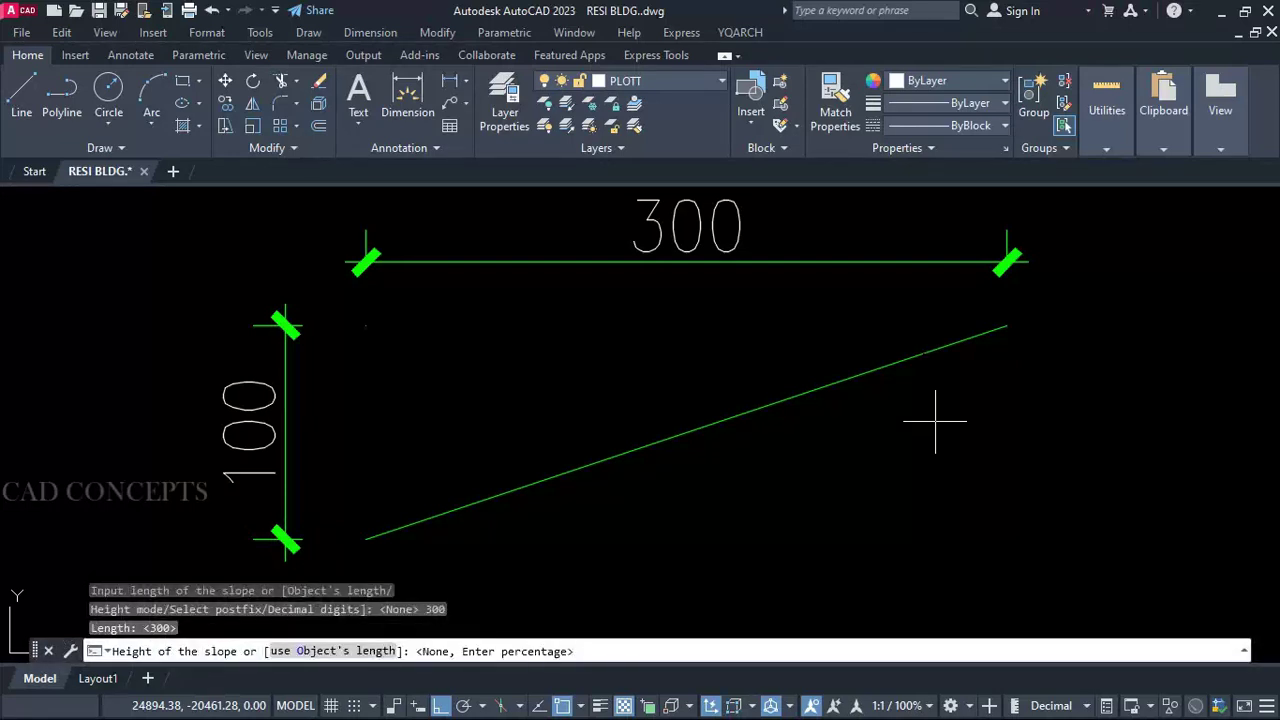
{"action": "type", "text": "100"}
{"action": "key", "text": "Return"}
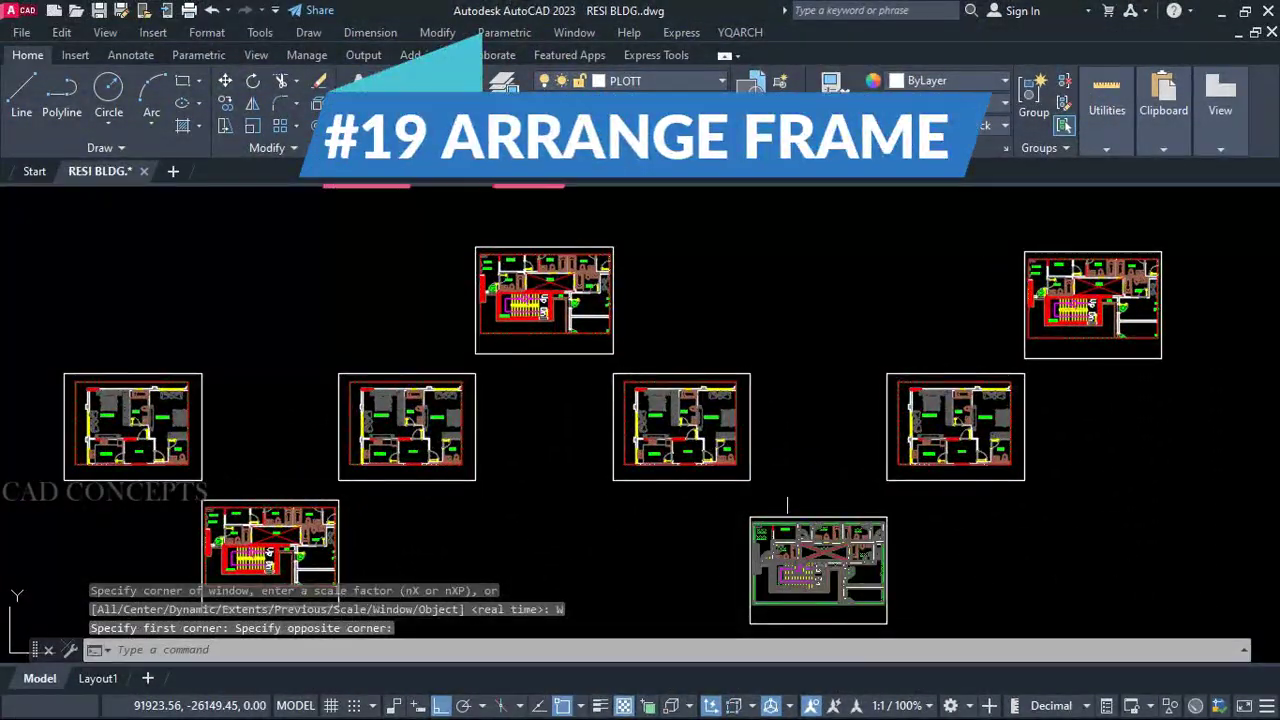
Step: Set up the DWGA frame arrangement in Interspace Mode, picking a plan's outer frame to supply the layer name PLOTT
{"action": "left_click", "coordinate": [612, 252]}
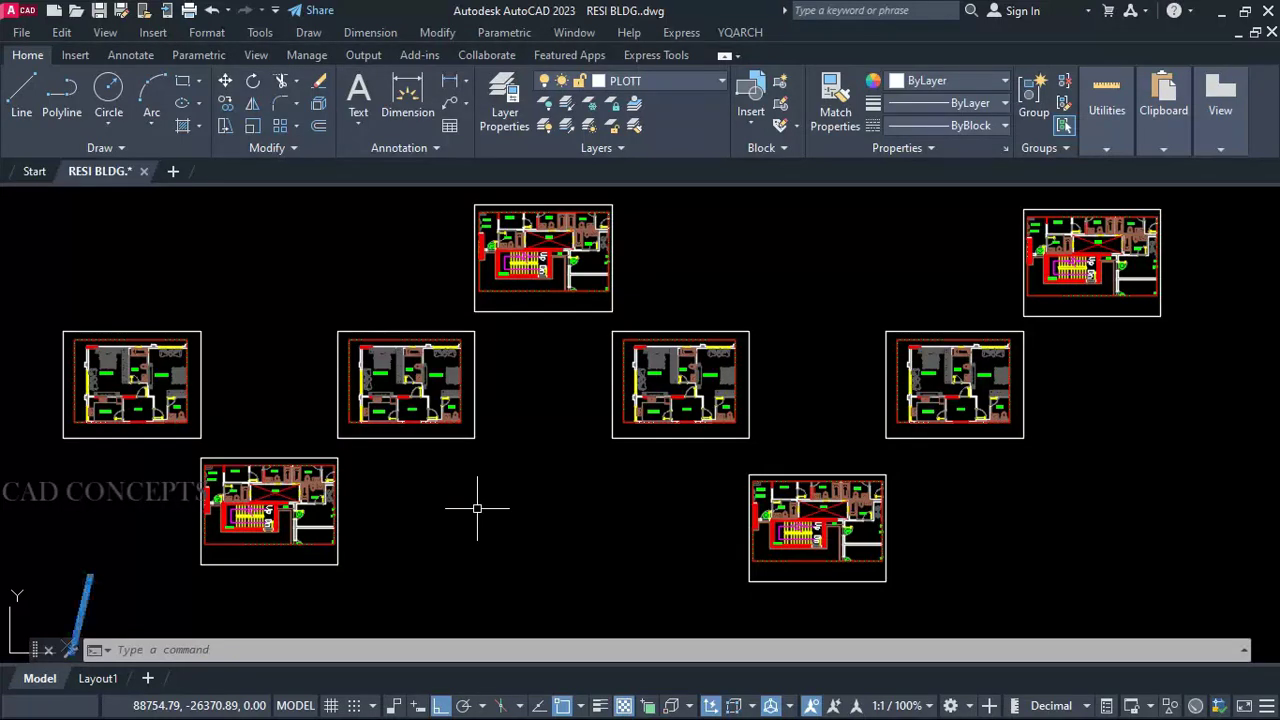
{"action": "type", "text": "DWGA"}
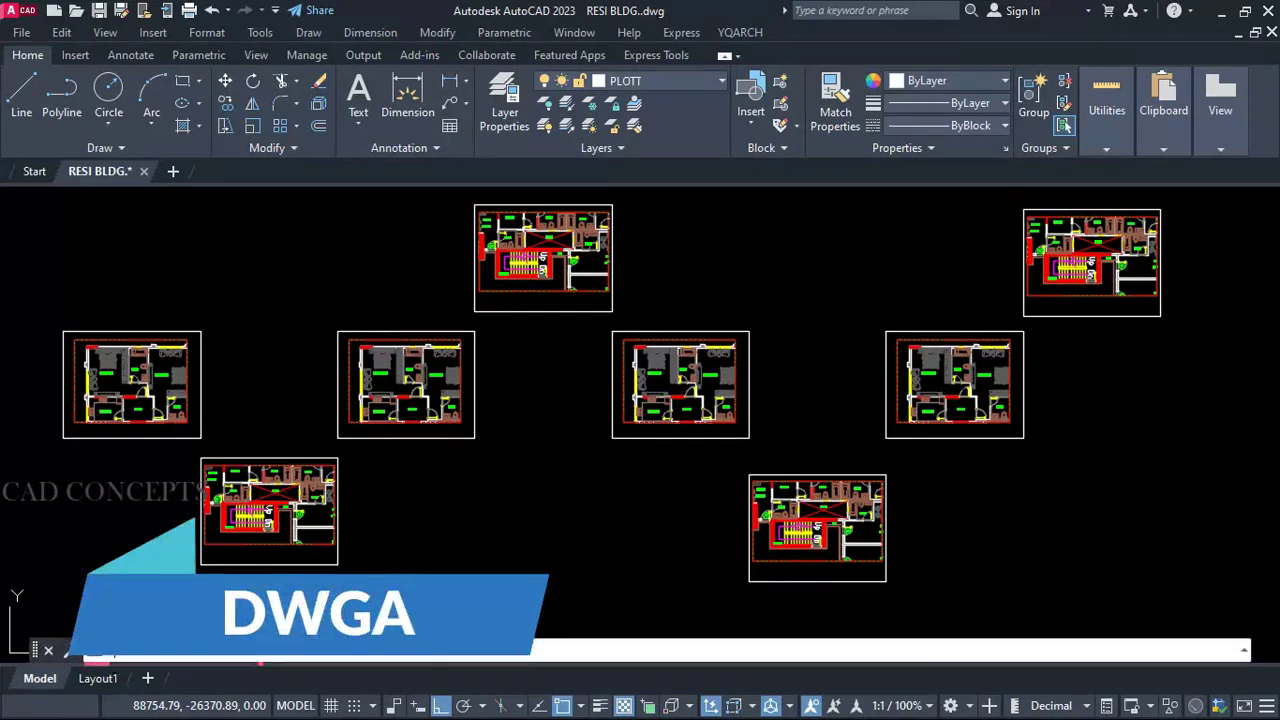
{"action": "key", "text": "Return"}
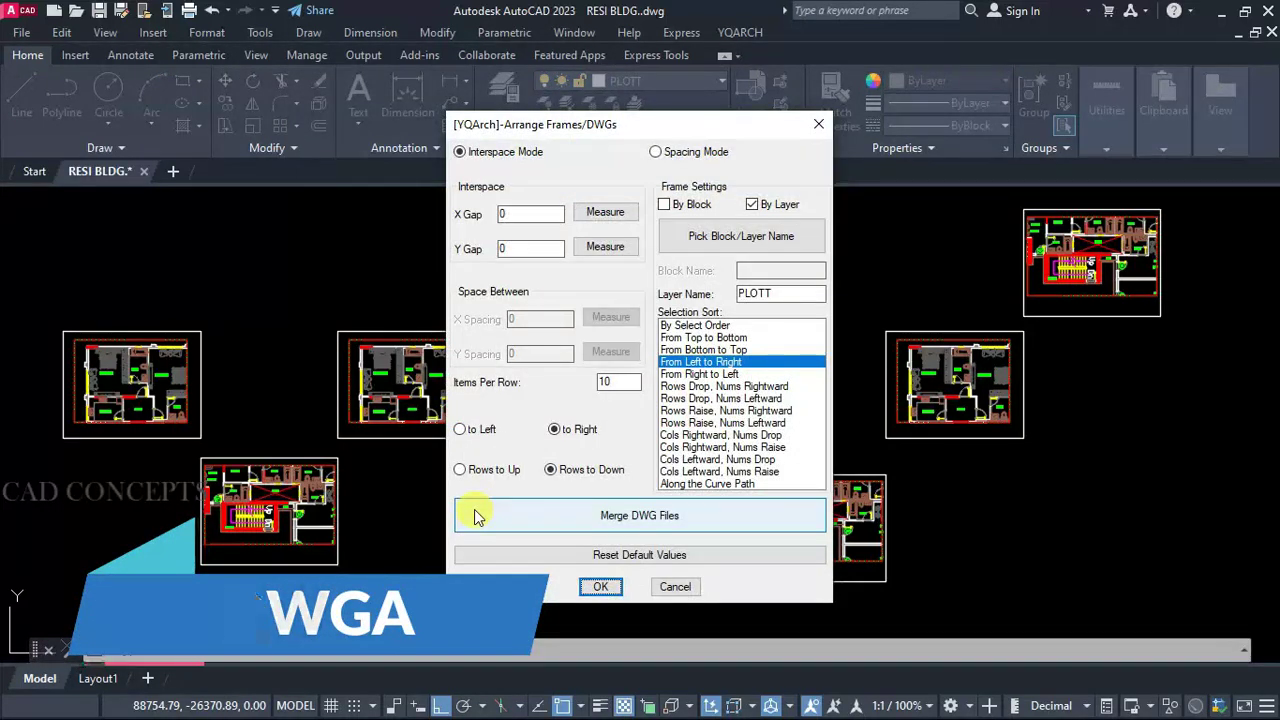
{"action": "left_click", "coordinate": [476, 155]}
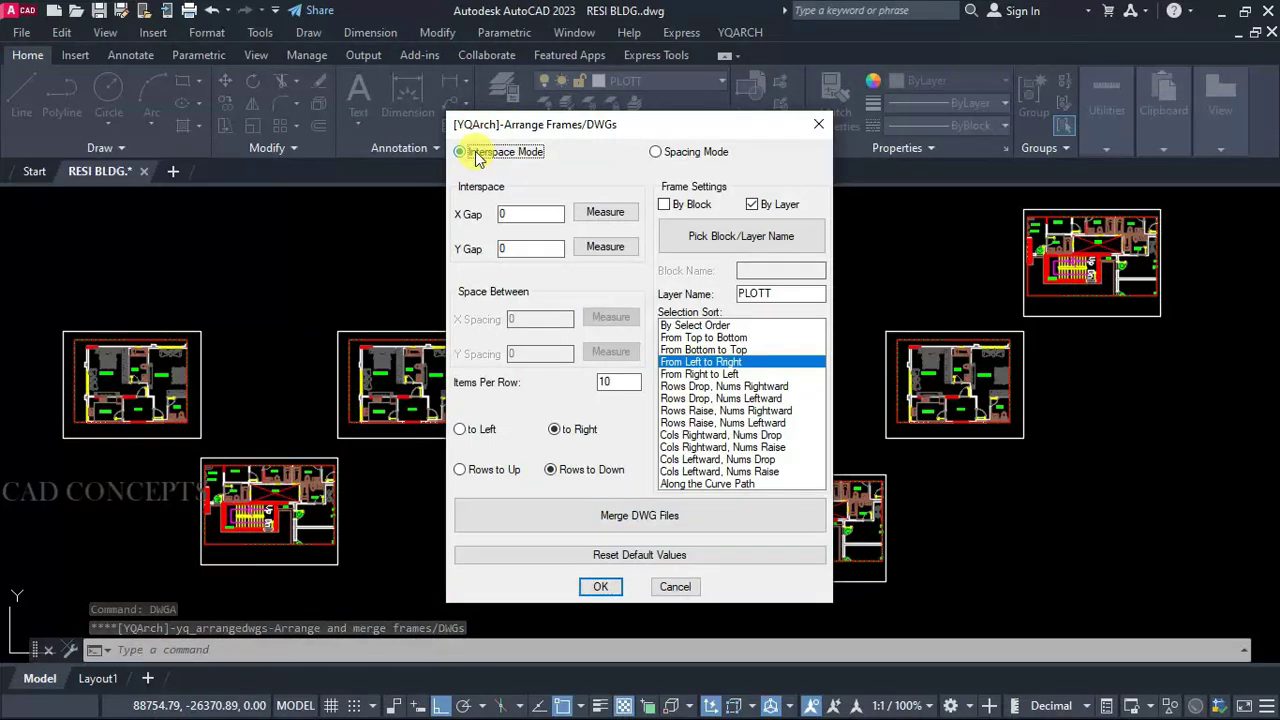
{"action": "left_click", "coordinate": [726, 238]}
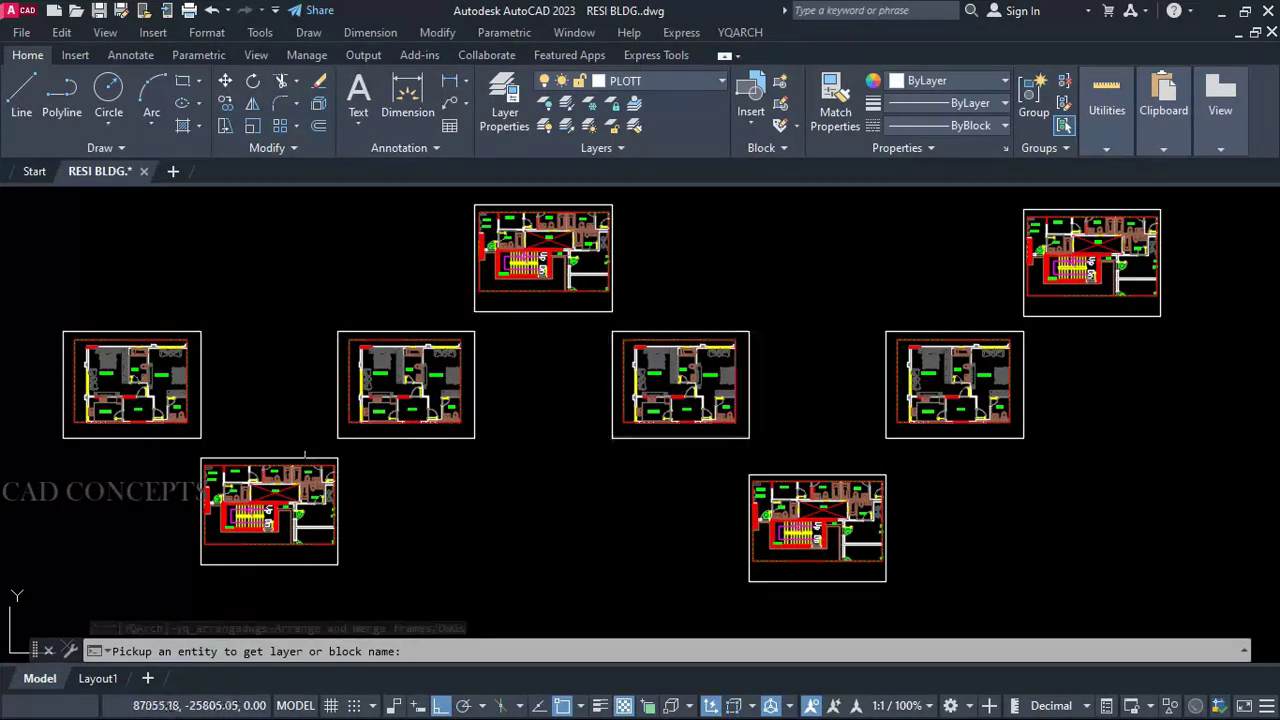
{"action": "left_click", "coordinate": [300, 458]}
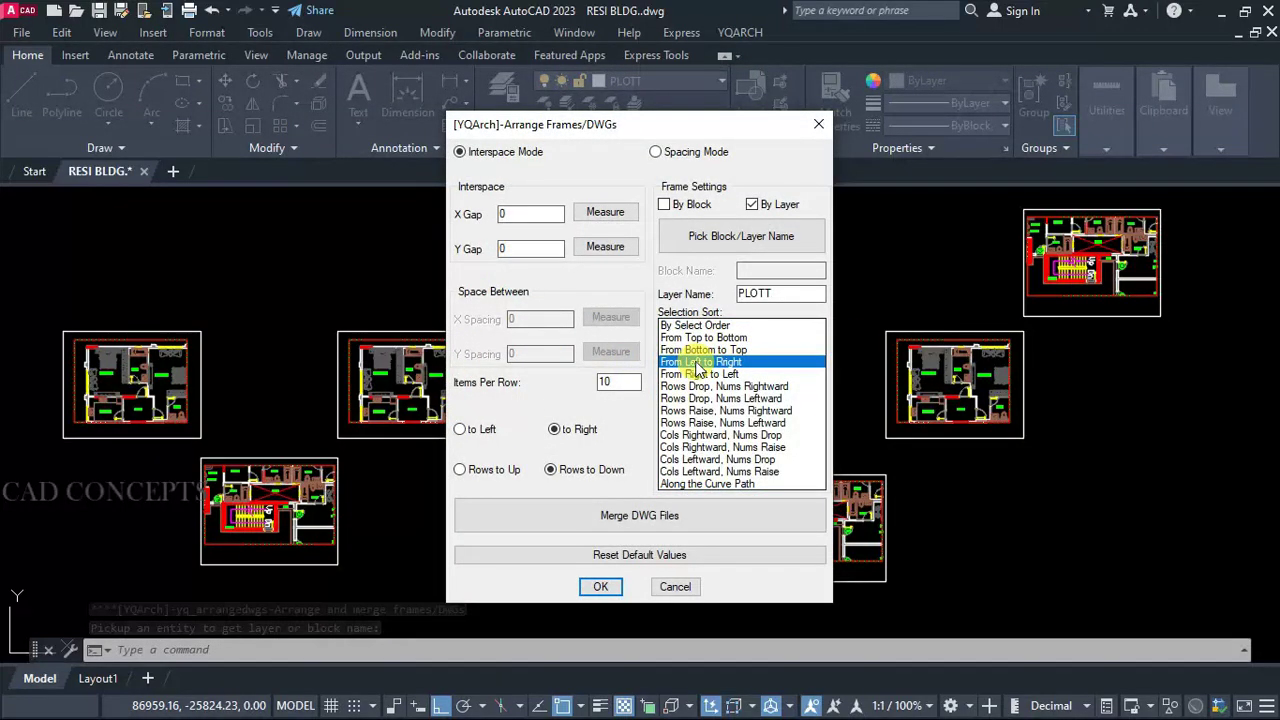
Step: Select all the framed plans and arrange them from a start point just above the leftmost plan
{"action": "left_click", "coordinate": [598, 588]}
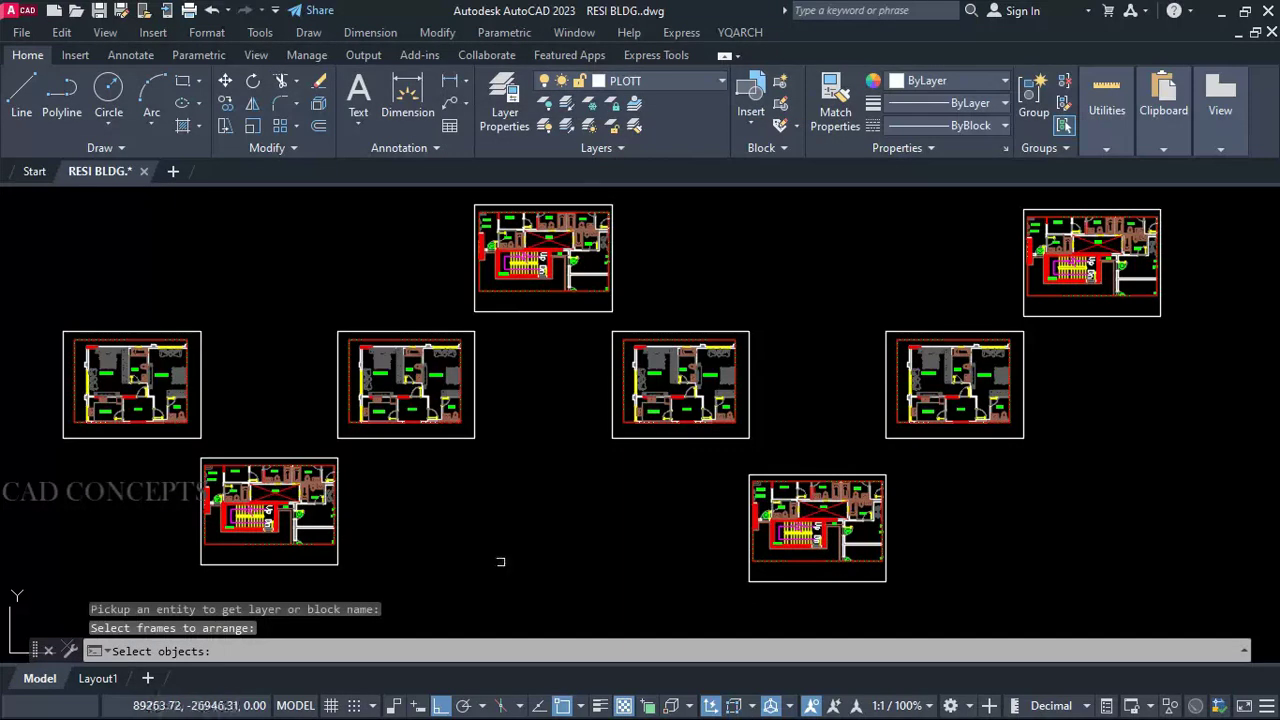
{"action": "left_click", "coordinate": [20, 192]}
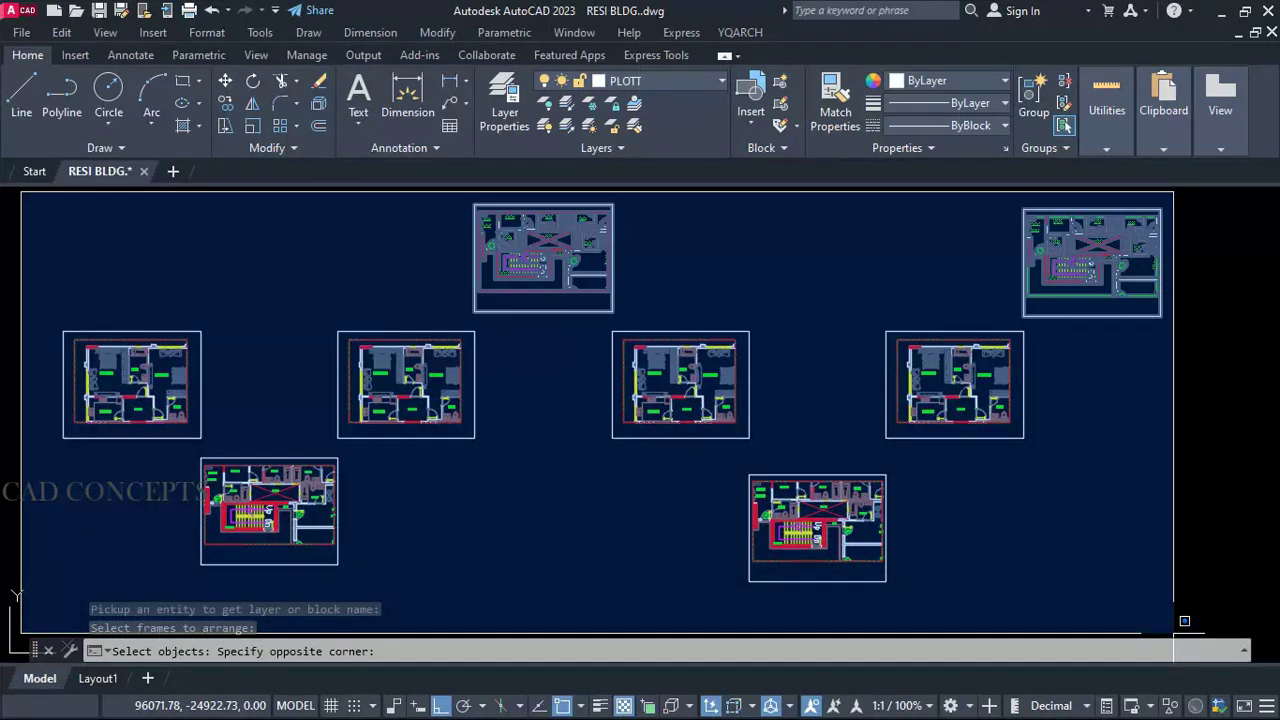
{"action": "left_click", "coordinate": [1184, 621]}
{"action": "key", "text": "Return"}
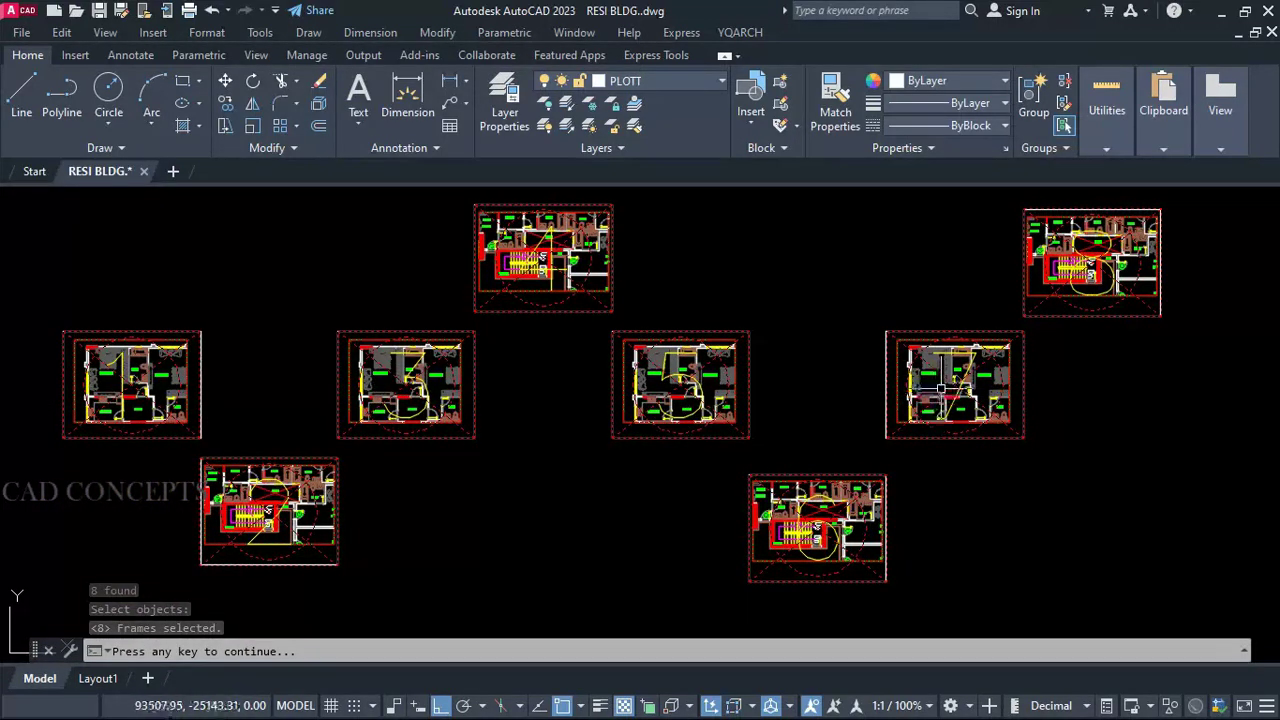
{"action": "key", "text": "Return"}
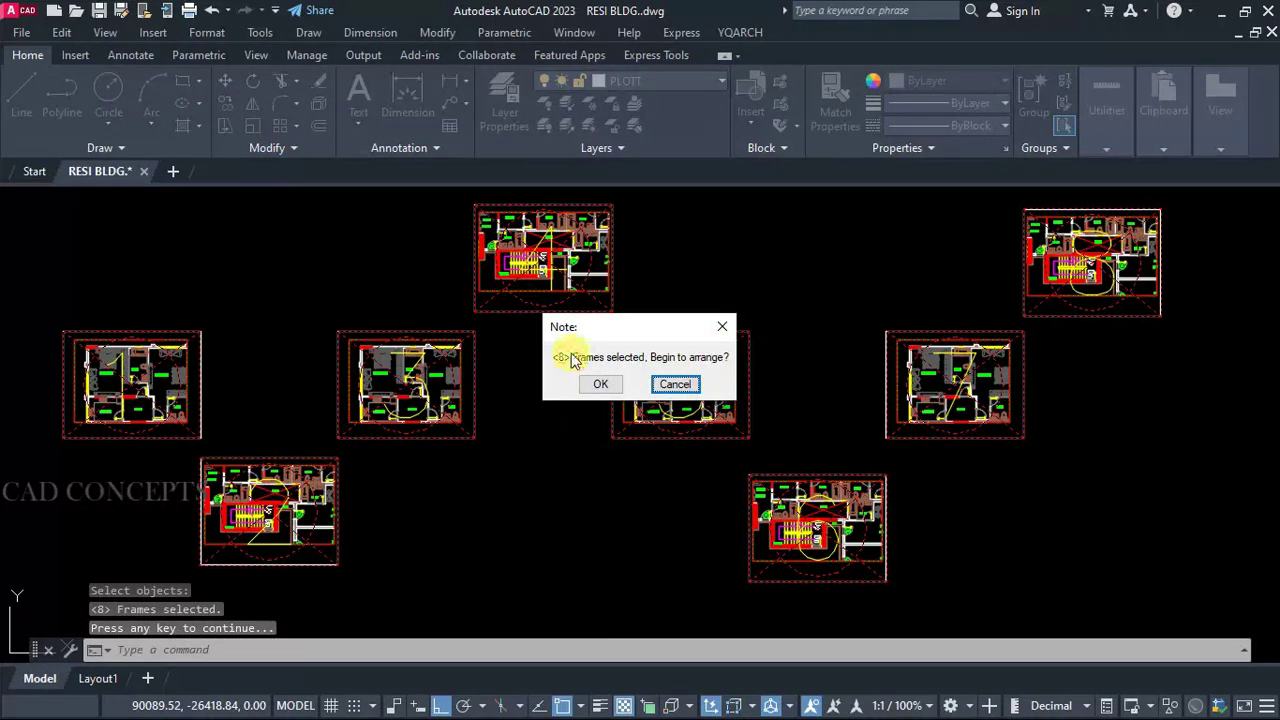
{"action": "left_click", "coordinate": [601, 386]}
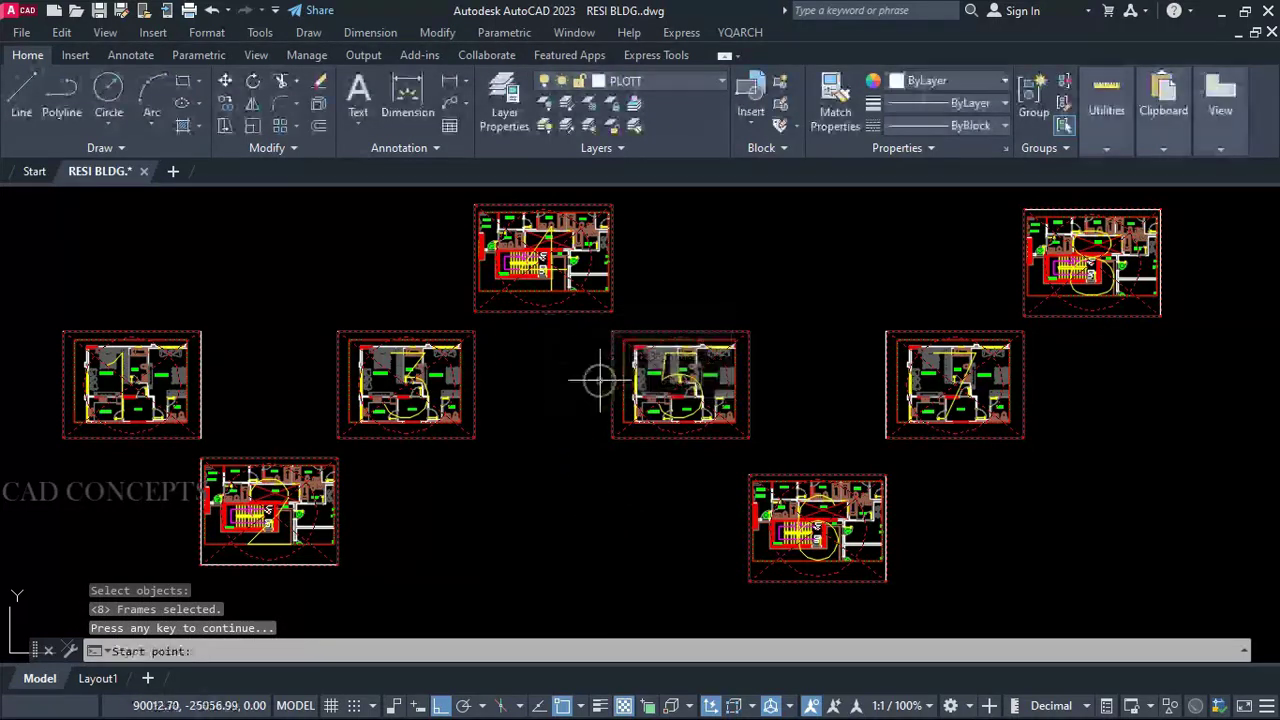
{"action": "left_click", "coordinate": [87, 283]}
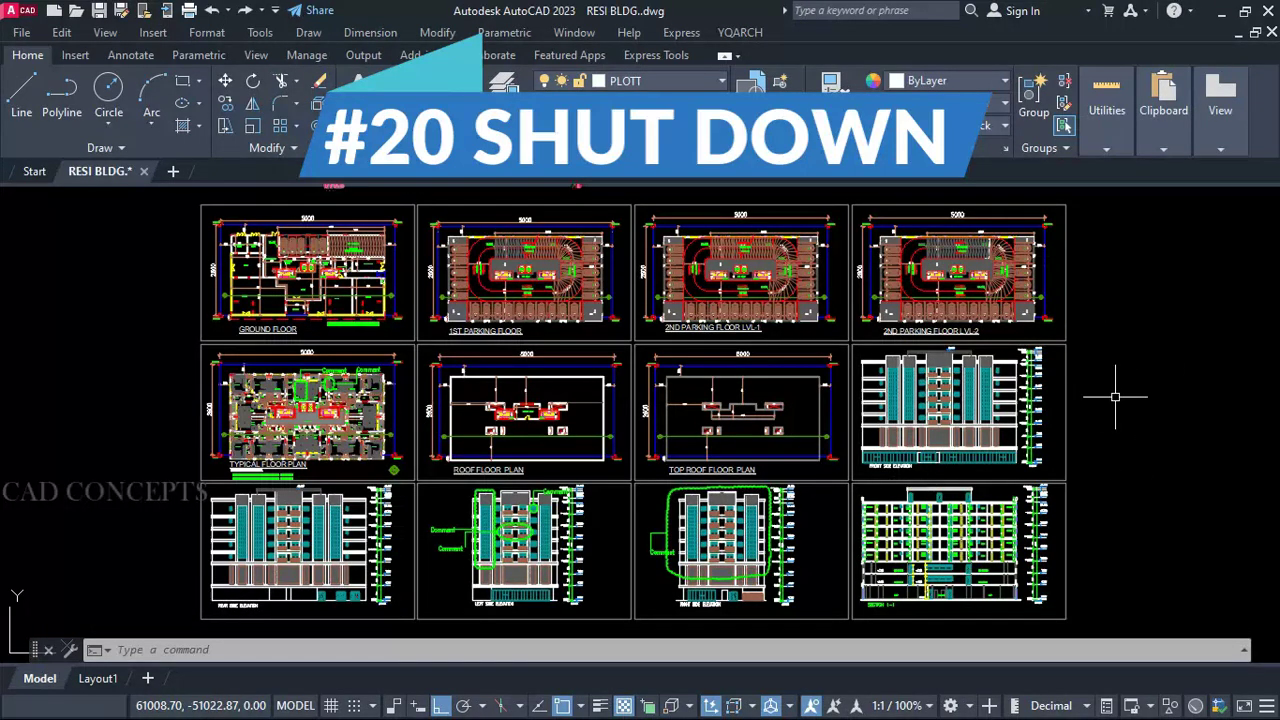
Step: Select everything in the drawing and hide it temporarily with the EEF command
{"action": "key", "text": "ctrl+a"}
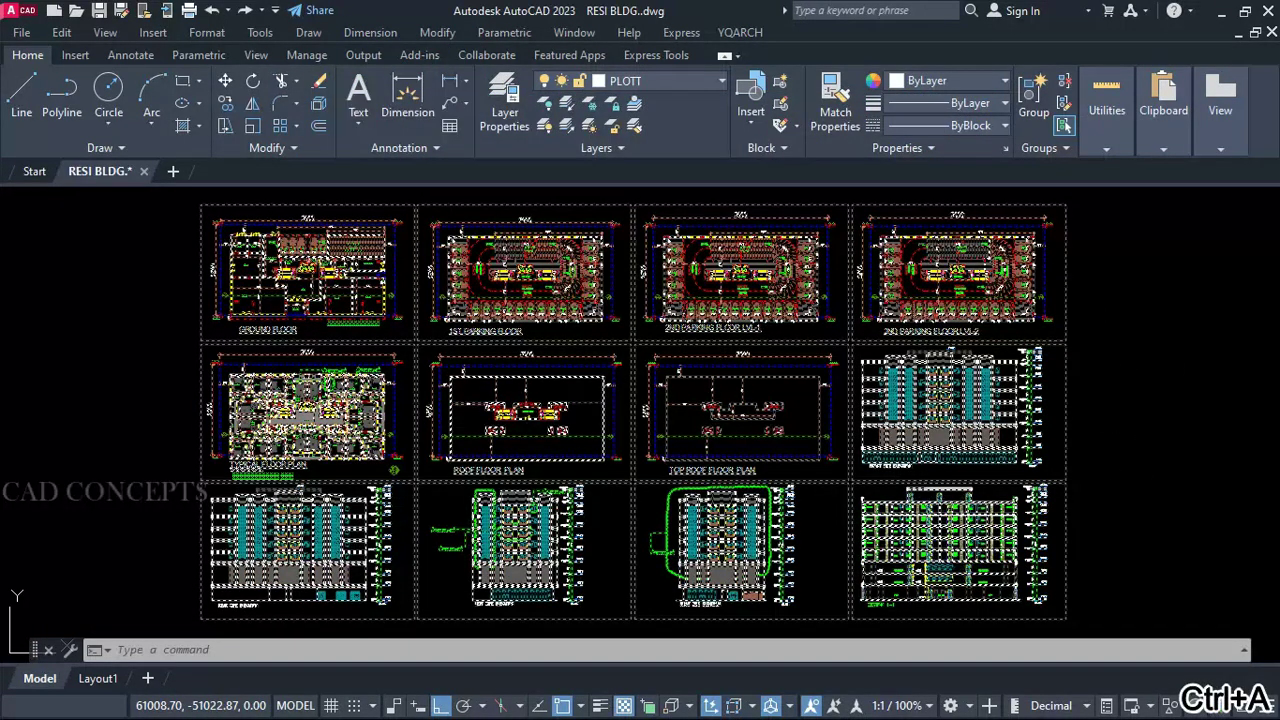
{"action": "type", "text": "eef"}
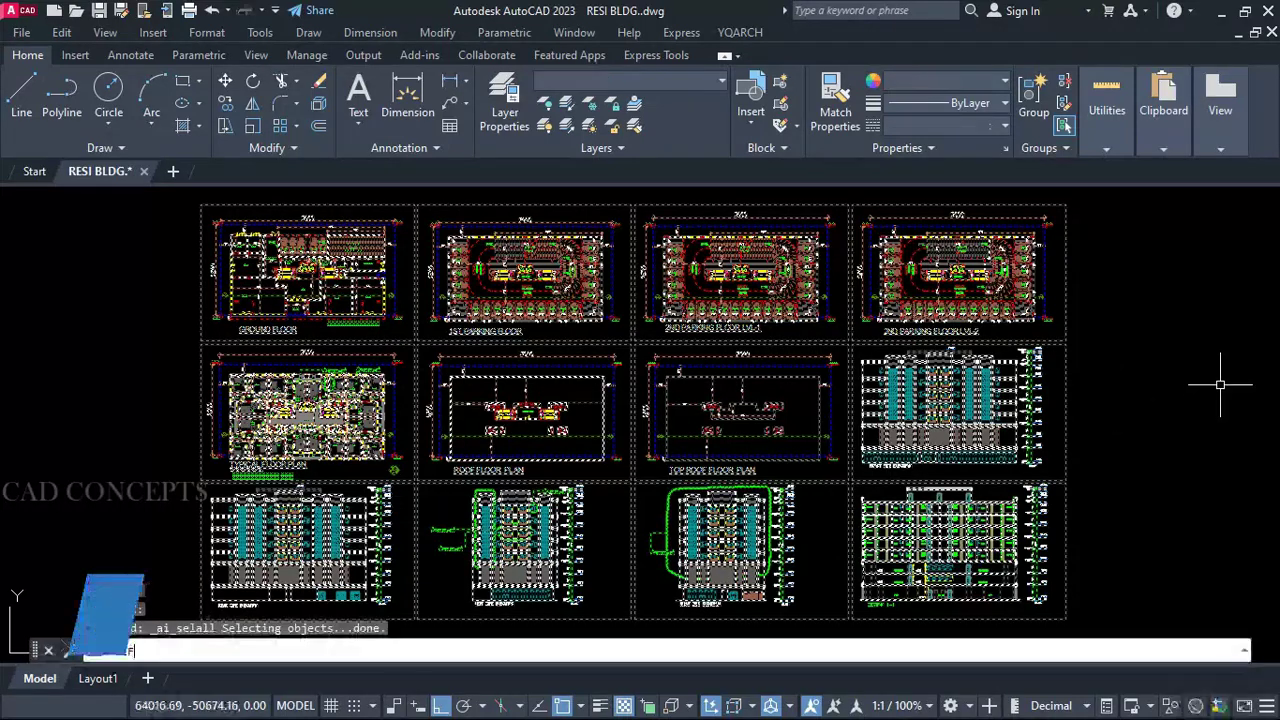
{"action": "key", "text": "Return"}
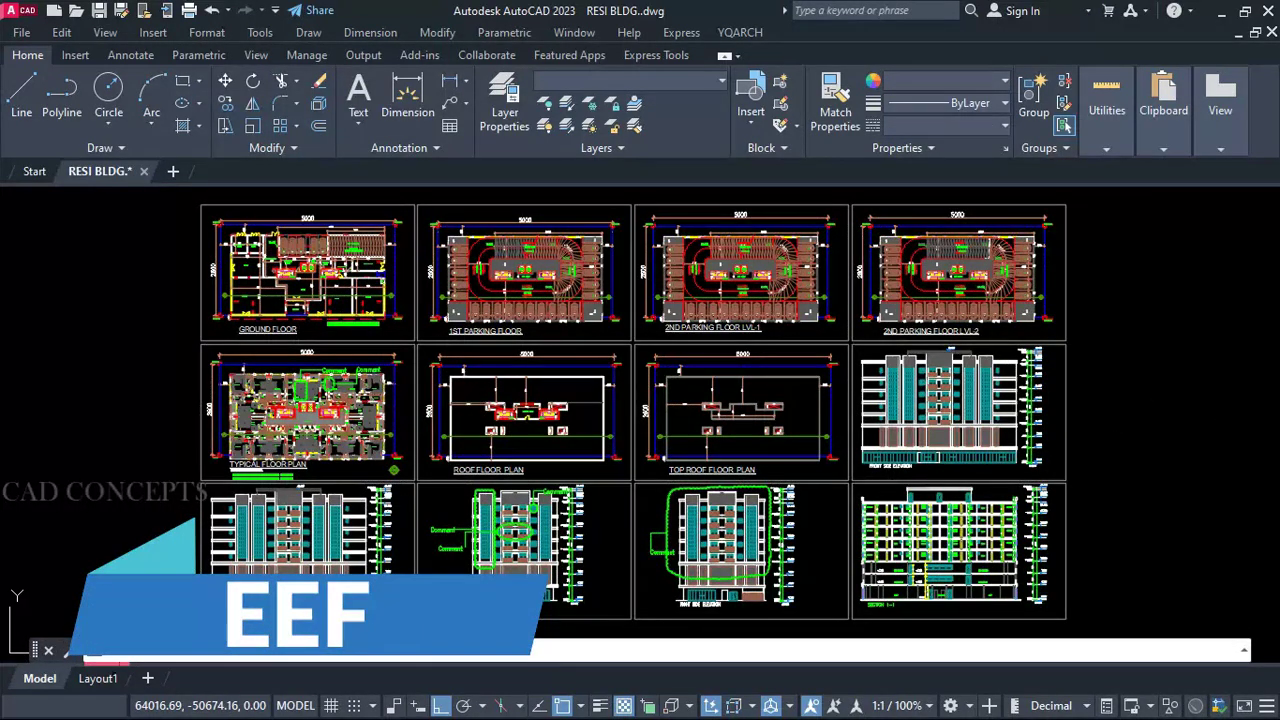
{"action": "key", "text": "Delete"}
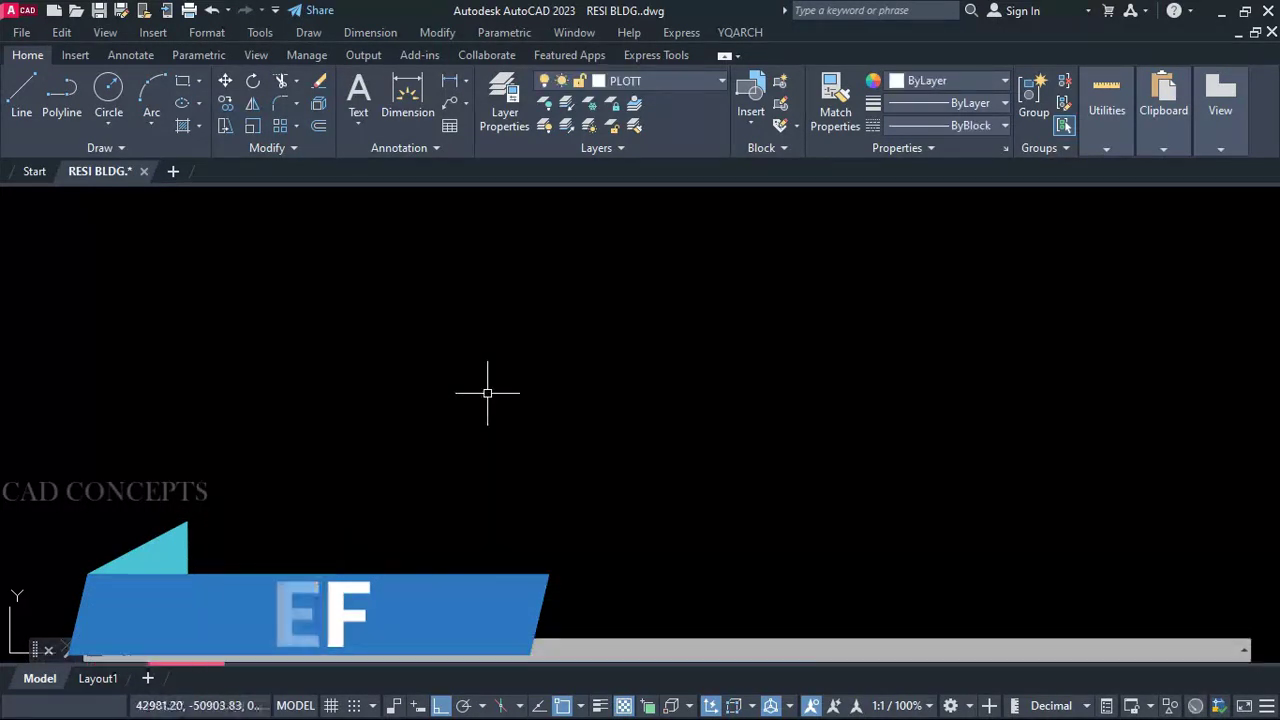
Step: Examine the layer list for the on/off and freeze states of the layers while the drawing's objects are hidden
{"action": "scroll", "coordinate": [491, 391], "scroll_direction": "down", "scroll_amount": 10}
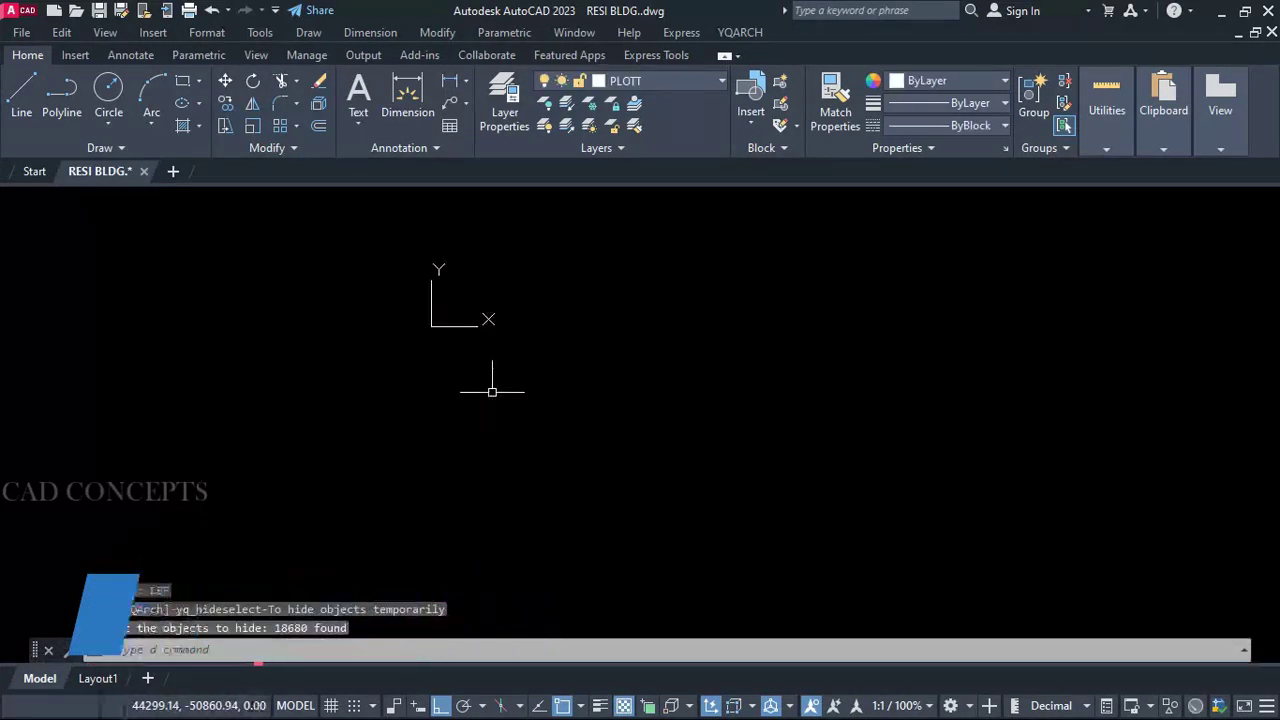
{"action": "left_click", "coordinate": [662, 87]}
{"action": "scroll", "coordinate": [615, 580], "scroll_direction": "up", "scroll_amount": 3}
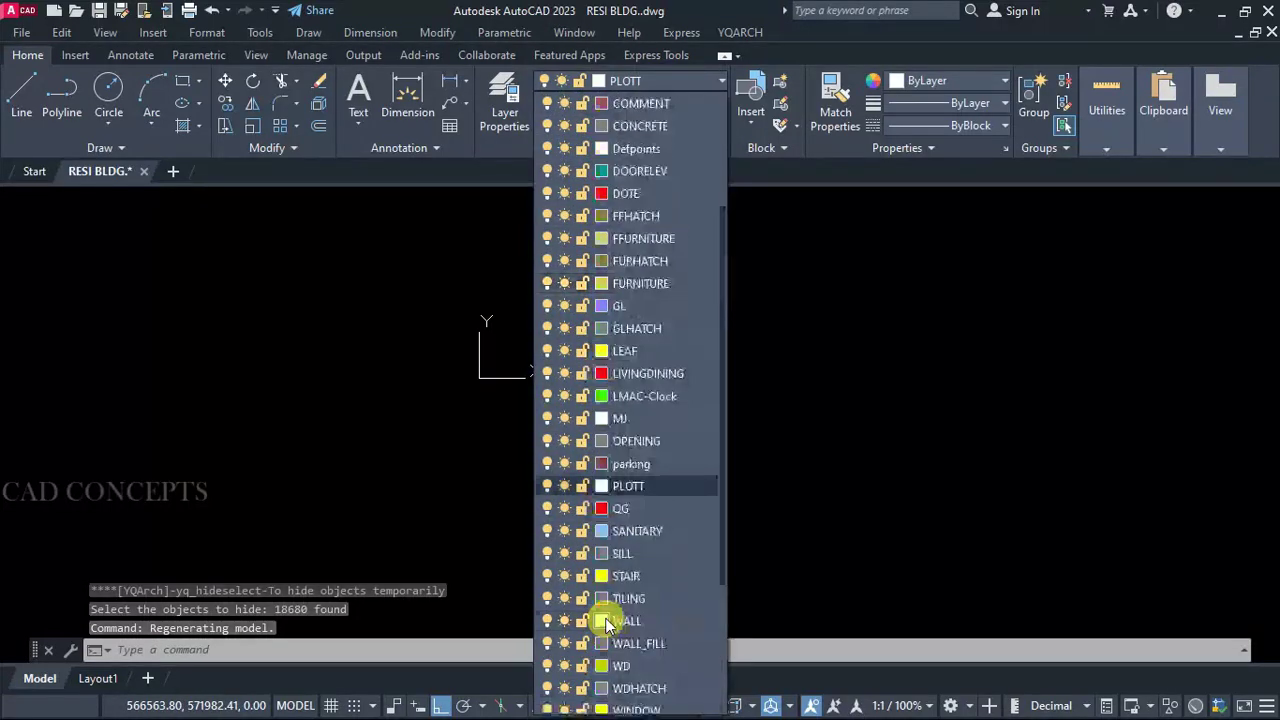
{"action": "scroll", "coordinate": [604, 385], "scroll_direction": "up", "scroll_amount": 5}
{"action": "scroll", "coordinate": [611, 529], "scroll_direction": "down", "scroll_amount": 8}
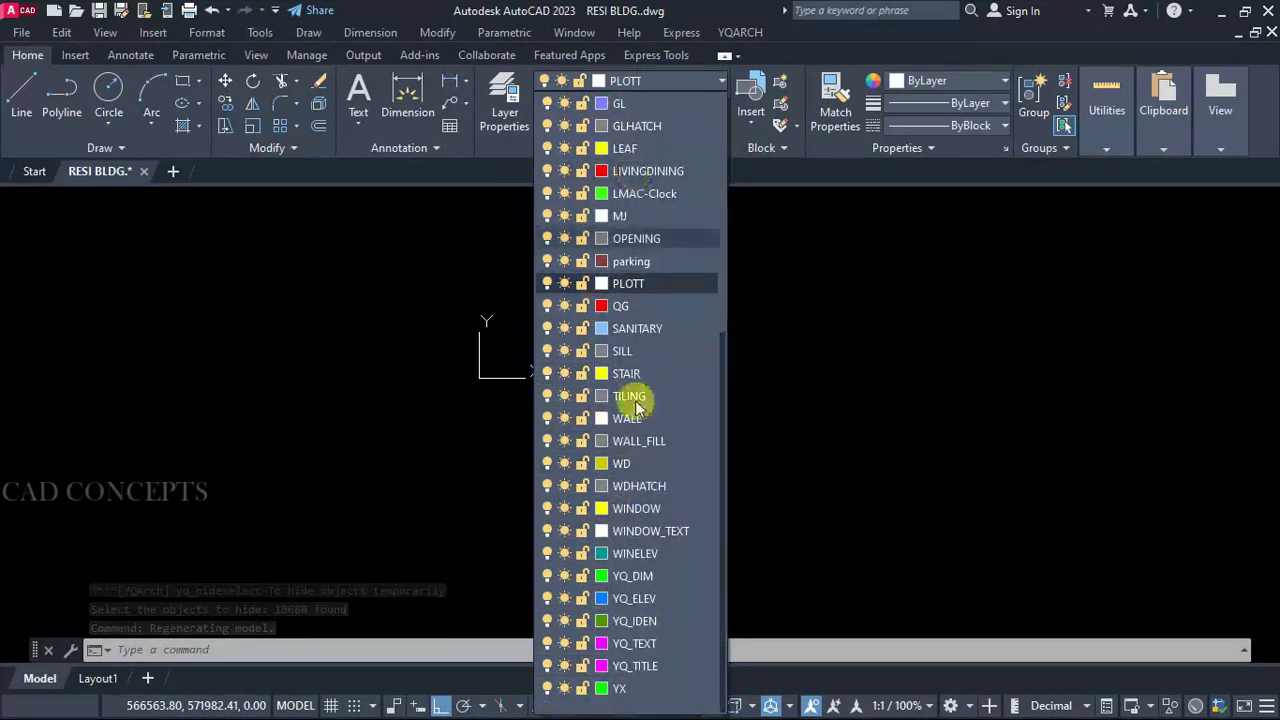
{"action": "left_click", "coordinate": [631, 82]}
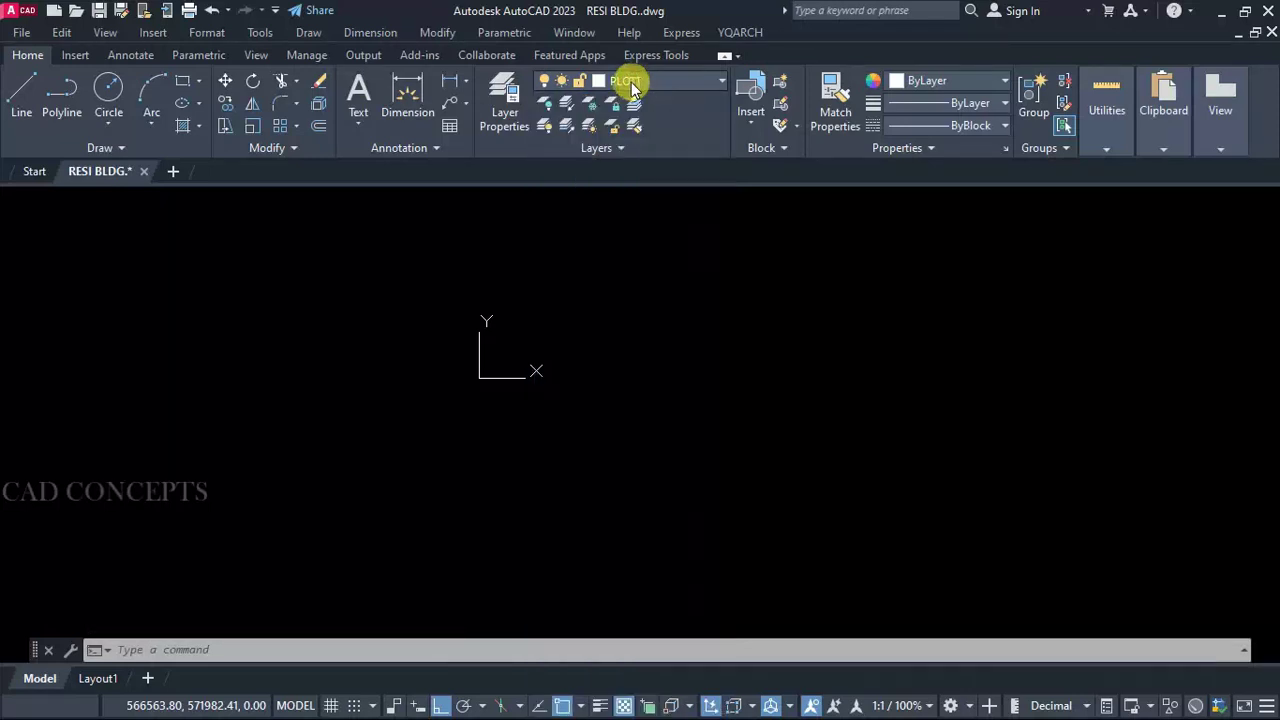
{"action": "scroll", "coordinate": [620, 390], "scroll_direction": "down", "scroll_amount": 5}
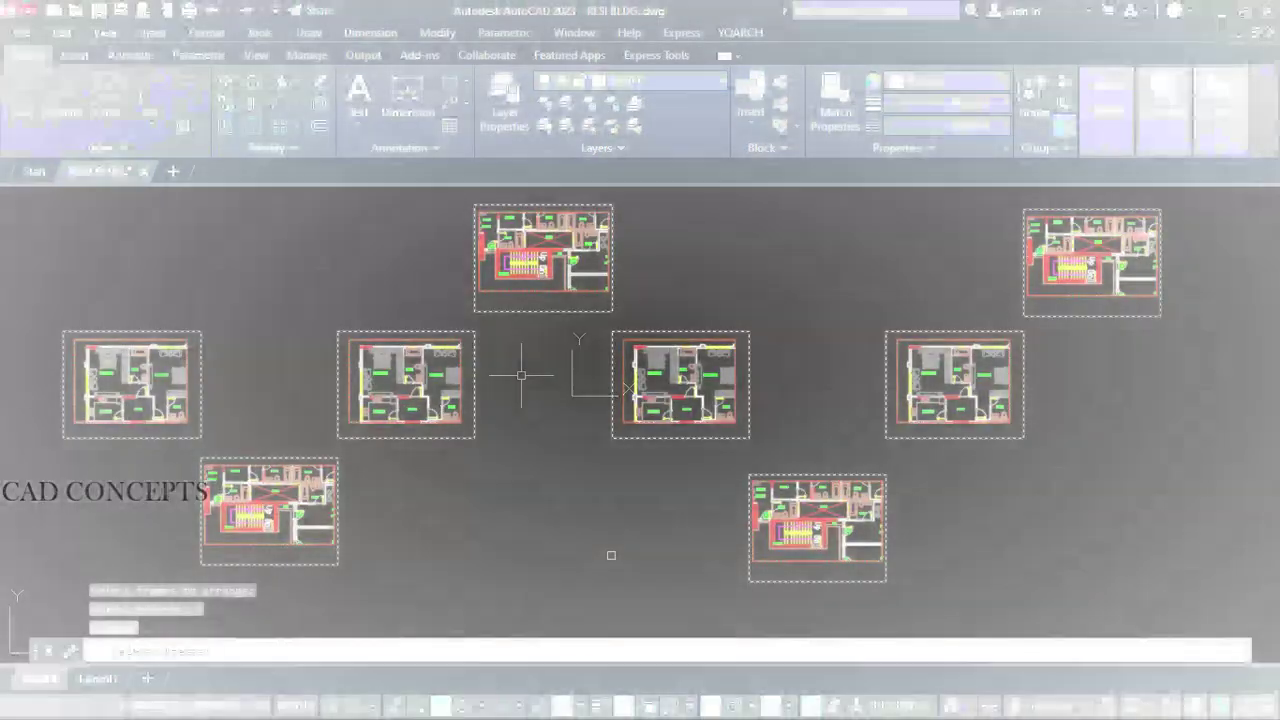
Step: Confirm the frames selected for arrangement and set the start point just above the leftmost plan
{"action": "key", "text": "Return"}
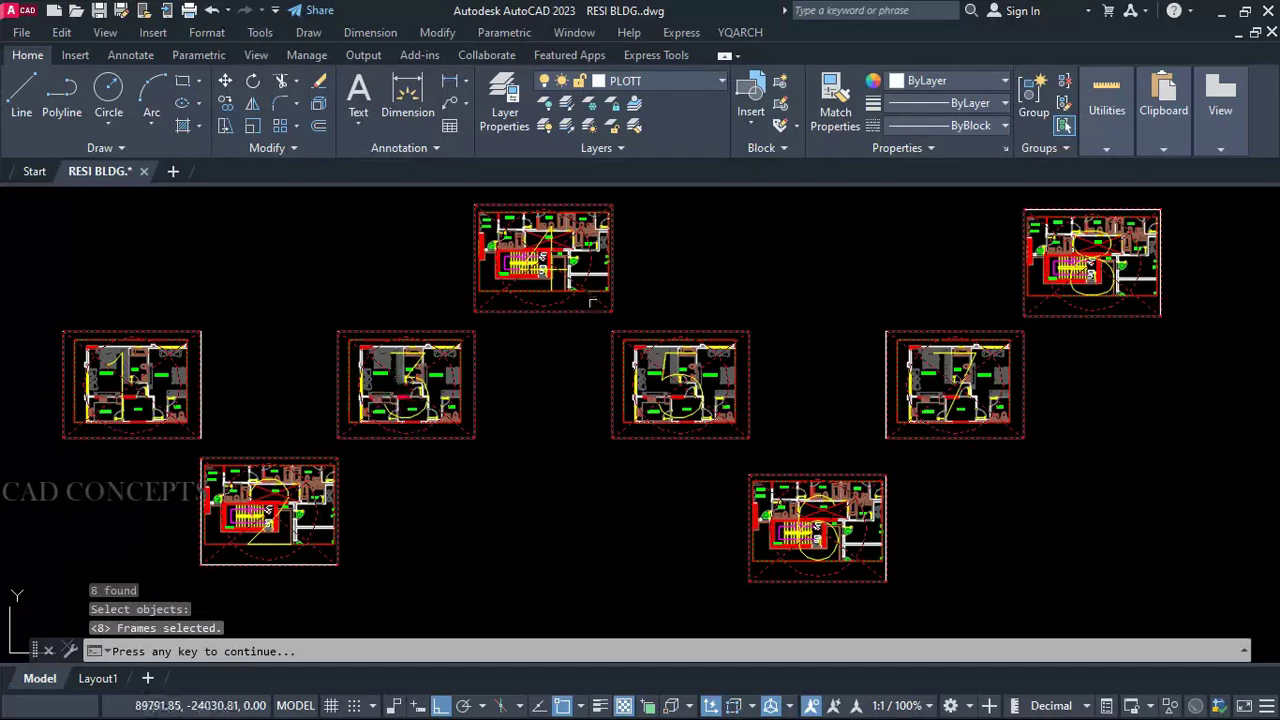
{"action": "key", "text": "Return"}
{"action": "left_click", "coordinate": [600, 383]}
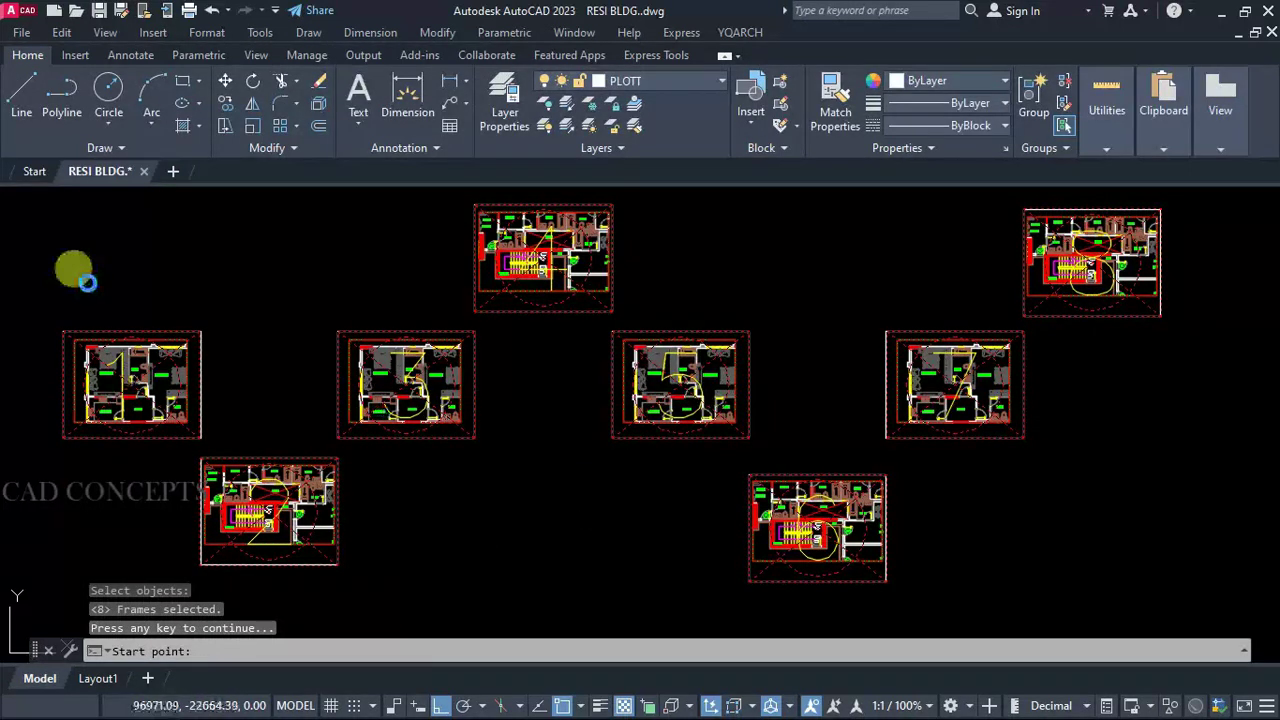
{"action": "left_click", "coordinate": [75, 270]}
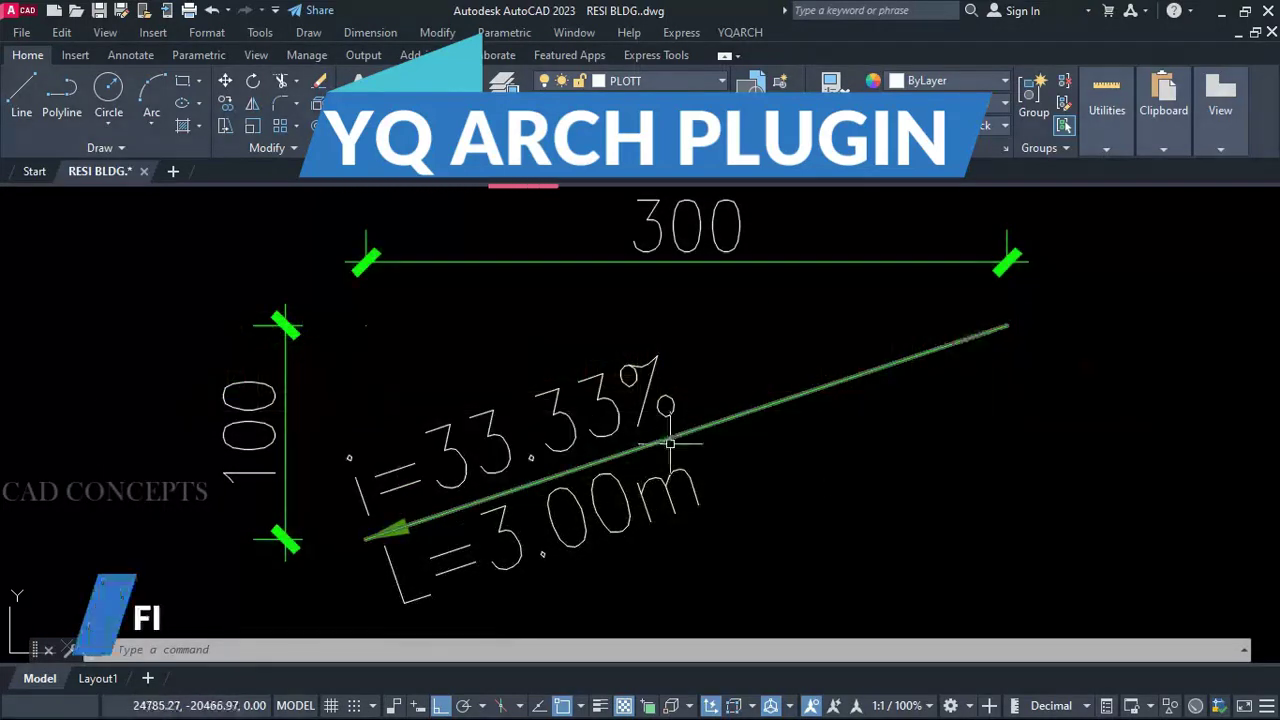
Step: Erase the slope annotation on the sloped line and begin a new PD slope symbol with its arrow point at the line's lower end
{"action": "mouse_move", "coordinate": [548, 576]}
{"action": "left_mouse_down"}
{"action": "mouse_move", "coordinate": [420, 540]}
{"action": "mouse_move", "coordinate": [395, 505]}
{"action": "left_mouse_up"}
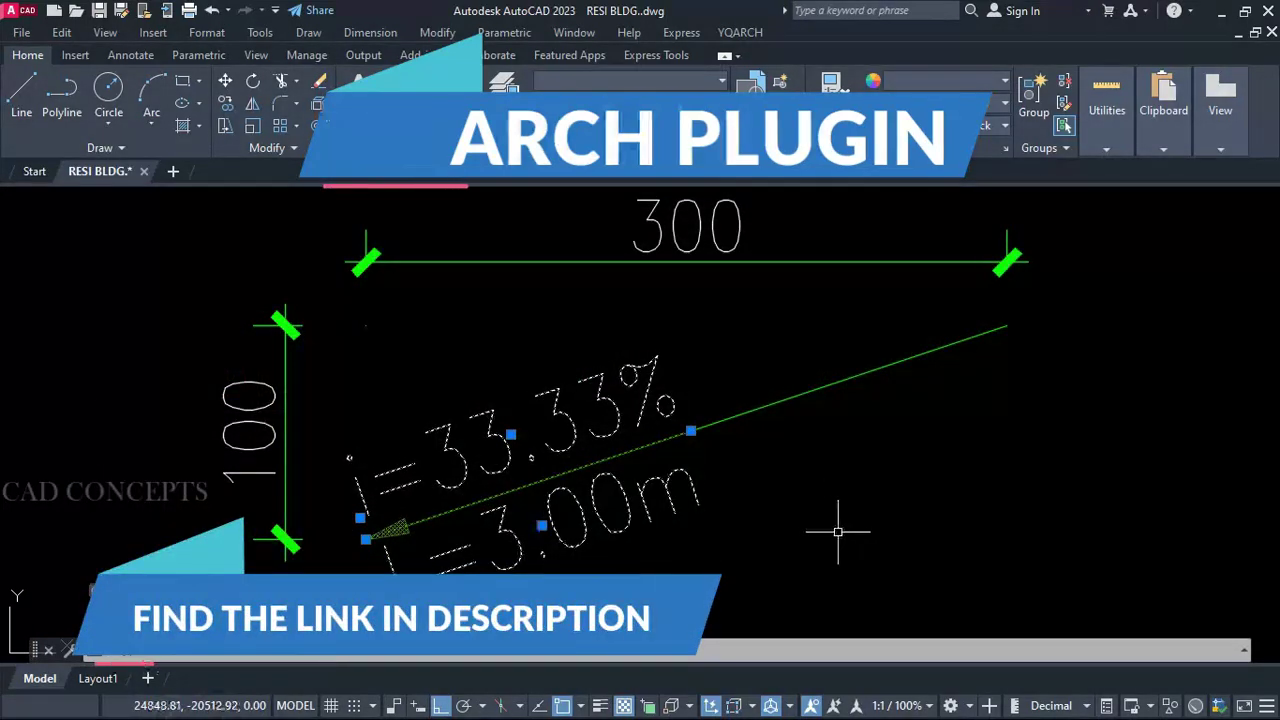
{"action": "key", "text": "Delete"}
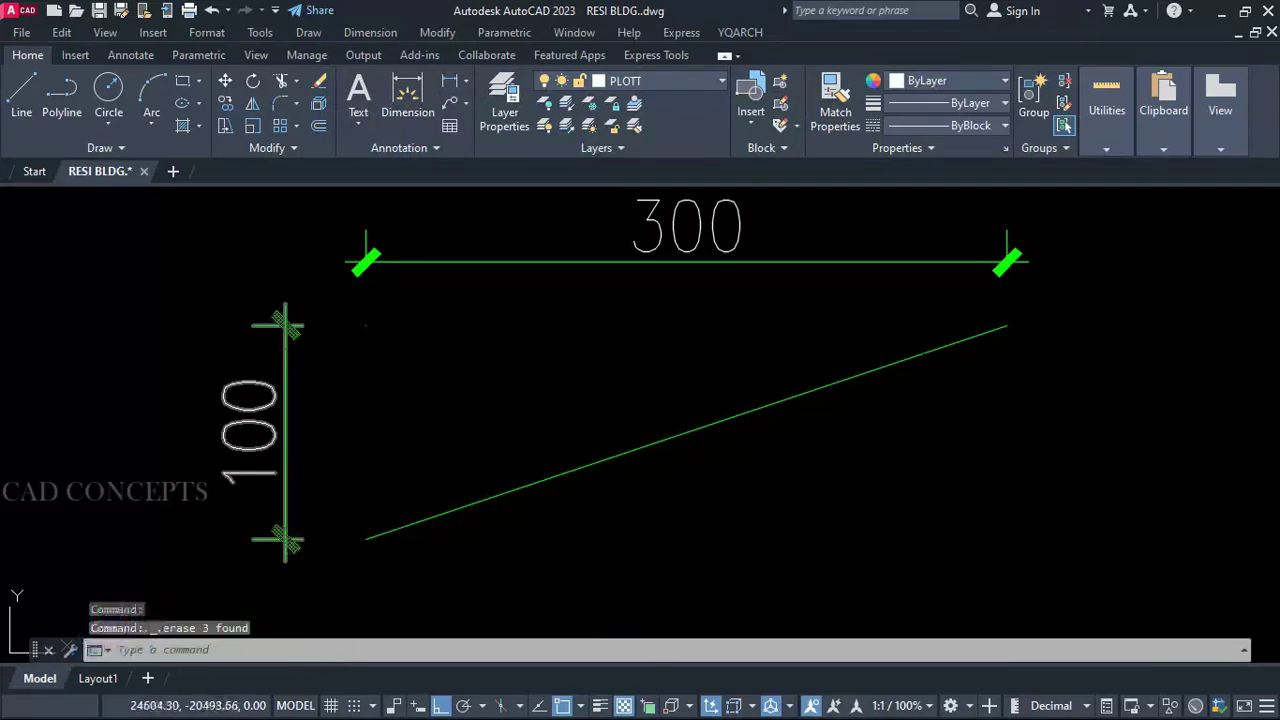
{"action": "type", "text": "pd"}
{"action": "key", "text": "Return"}
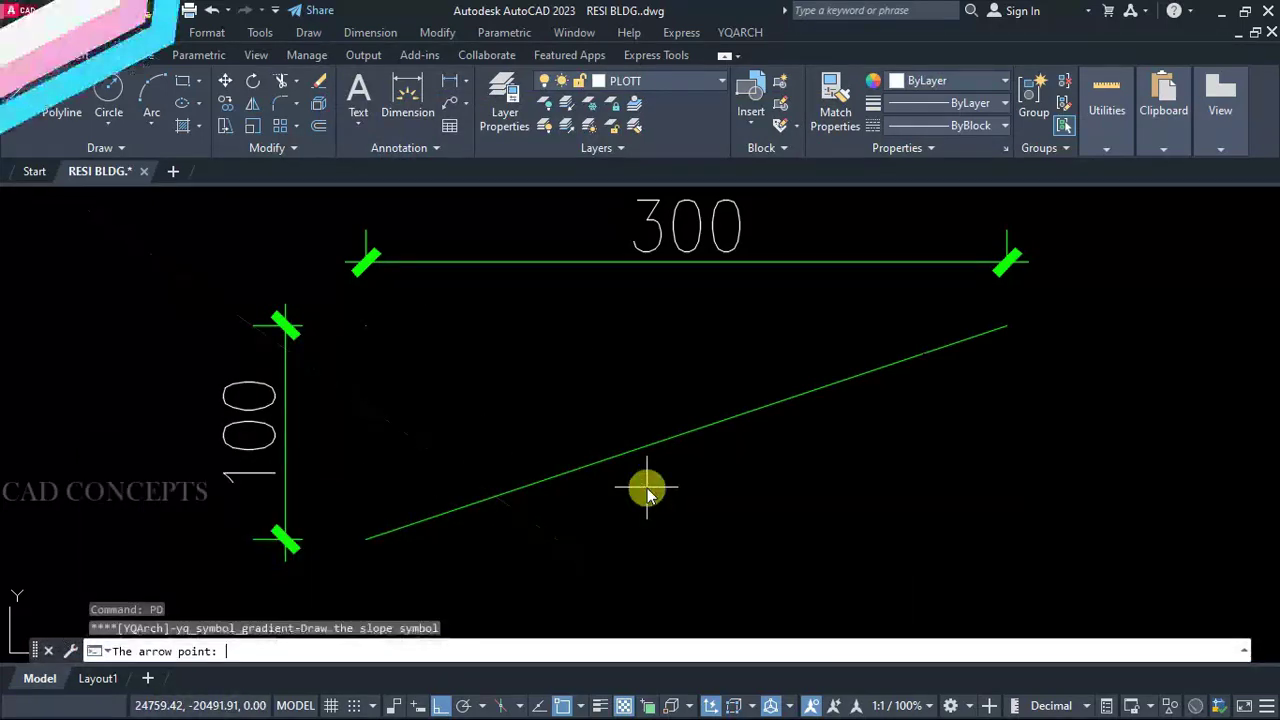
{"action": "left_click", "coordinate": [366, 539]}
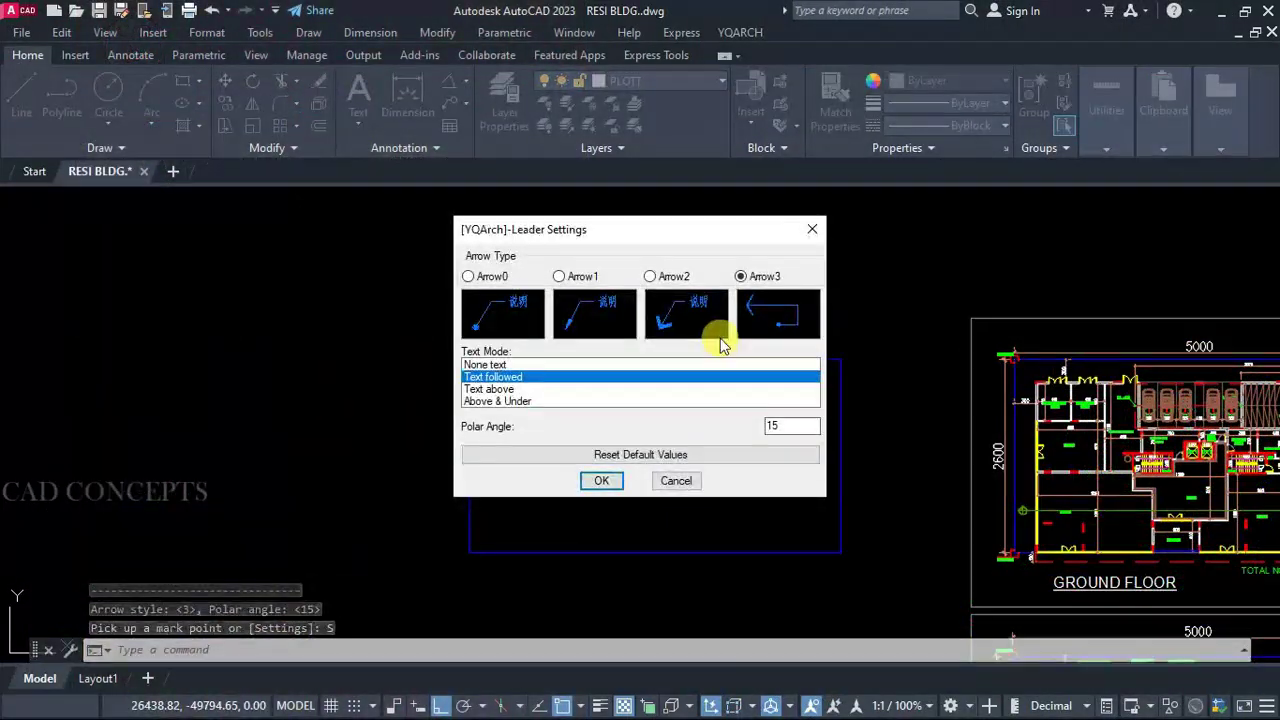
Step: Configure the YQArch leader to use the Arrow2 arrow type with the Text above mode
{"action": "left_click", "coordinate": [651, 277]}
{"action": "double_click", "coordinate": [500, 389]}
{"action": "middle_click_drag", "start_coordinate": [629, 459], "coordinate": [517, 459]}
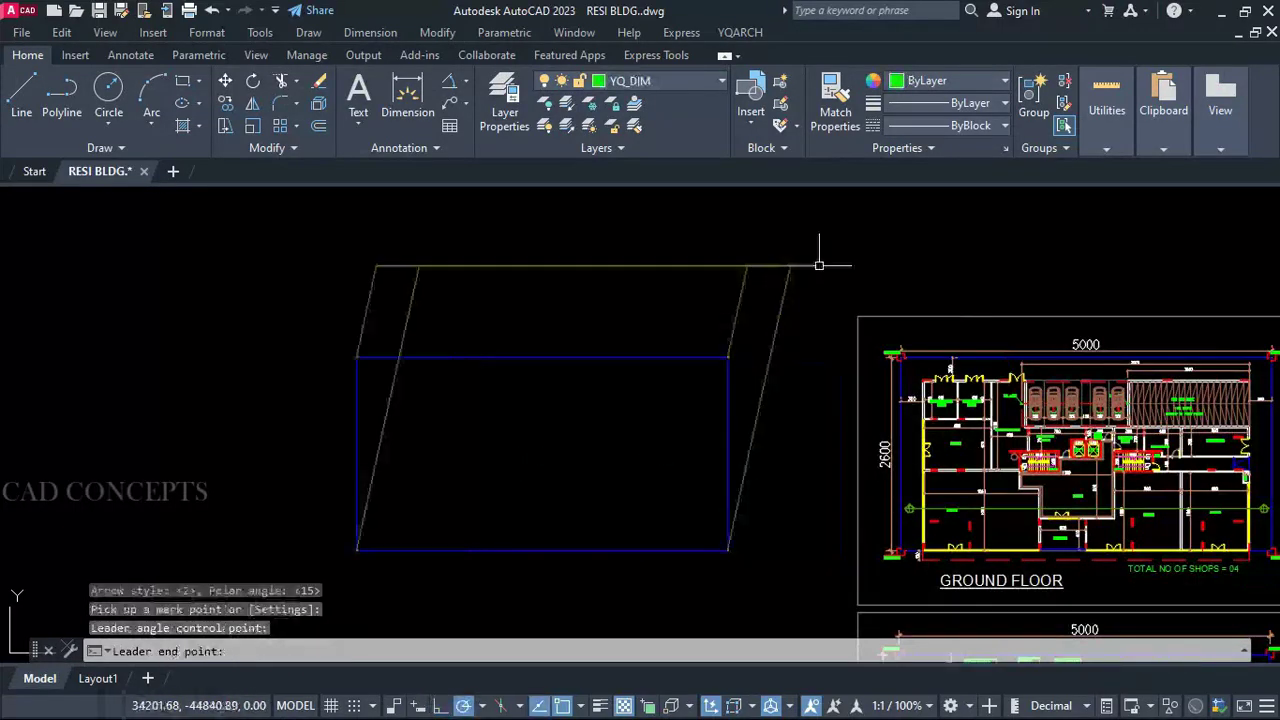
Step: Finish the multi-arrow leader from the blue rectangle's corners with its end point beyond the rectangle's upper right and the text Comment
{"action": "left_click", "coordinate": [899, 259]}
{"action": "left_click", "coordinate": [643, 503]}
{"action": "key", "text": "Return"}
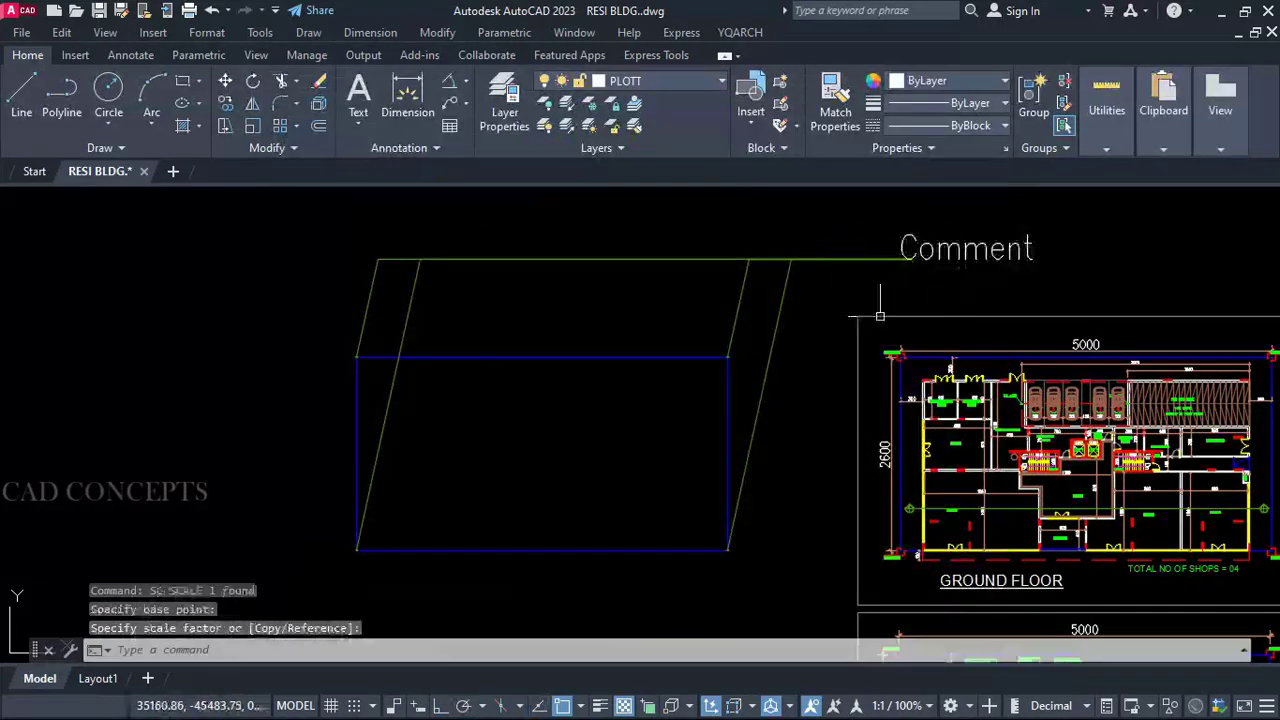
{"action": "scroll", "coordinate": [722, 352], "scroll_direction": "up", "scroll_amount": 5}
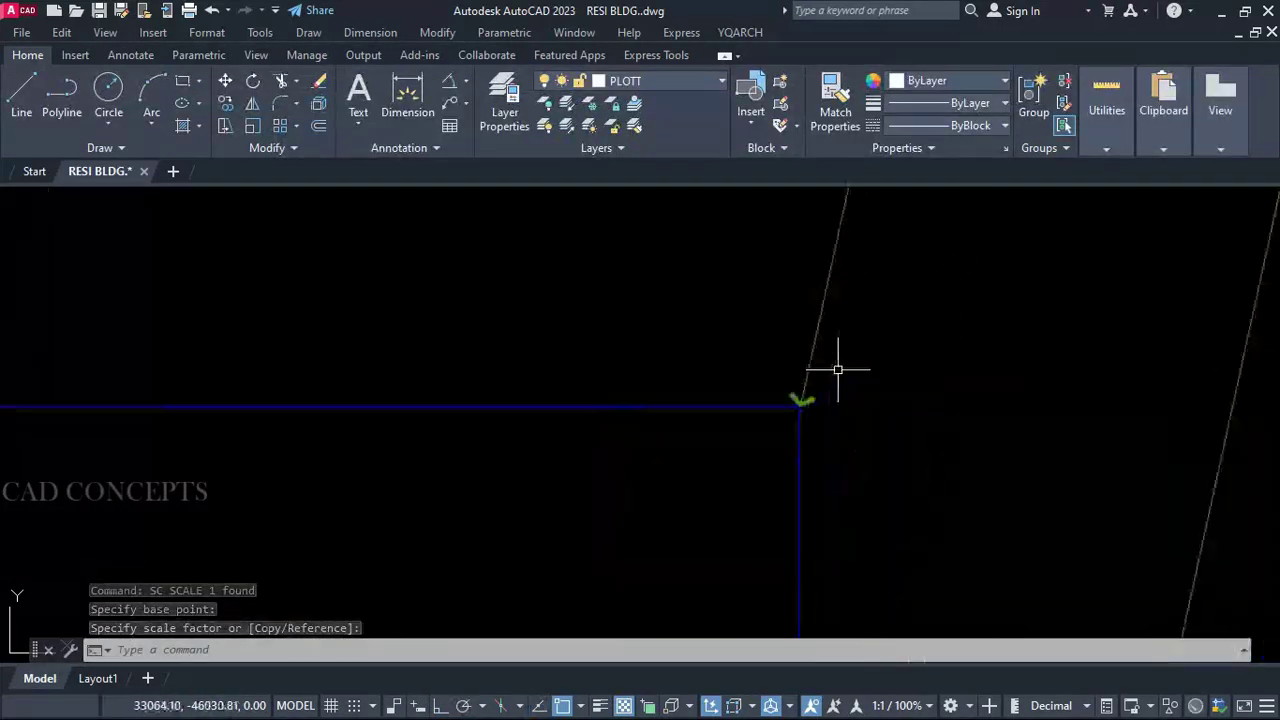